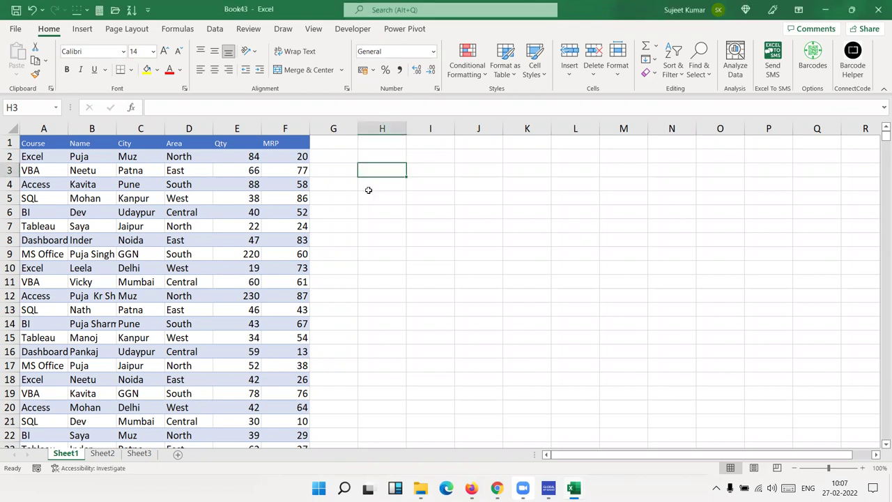
# Delete the Course column (column A) so Name becomes the table's first column
pyautogui.click(420, 166)
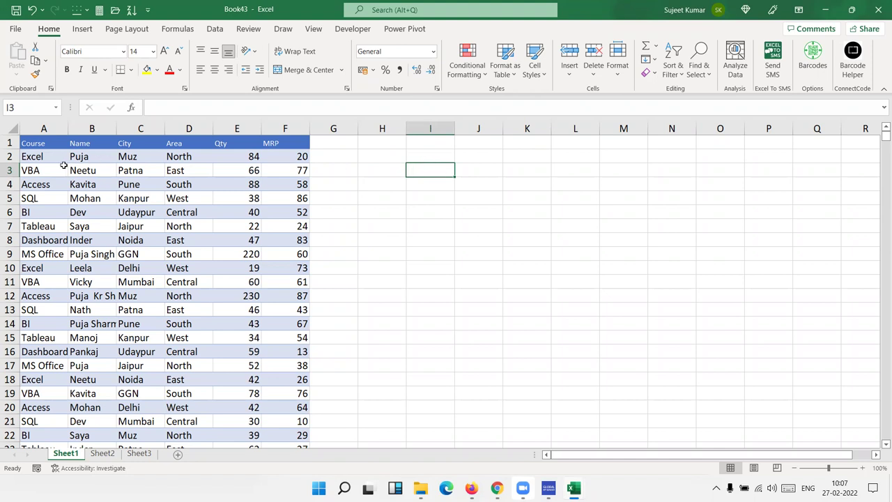
pyautogui.moveTo(91, 169); pyautogui.dragTo(243, 175)
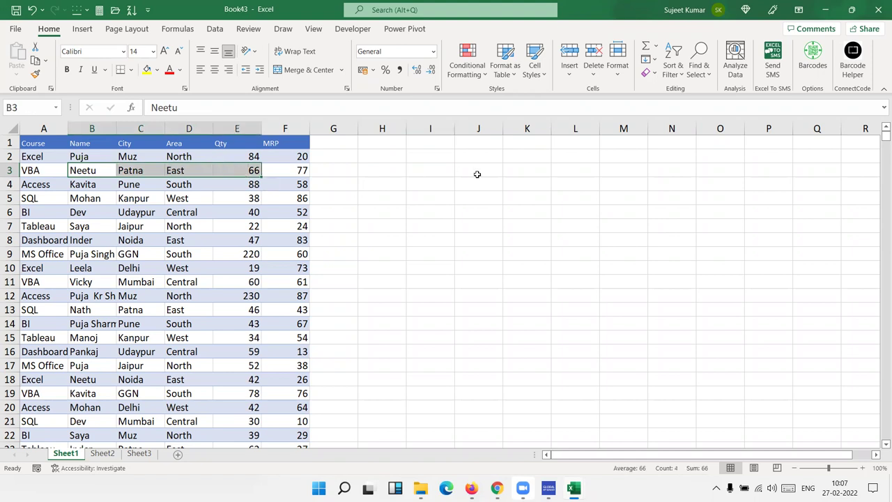
pyautogui.click(49, 134)
pyautogui.write('-')
pyautogui.press('Escape')
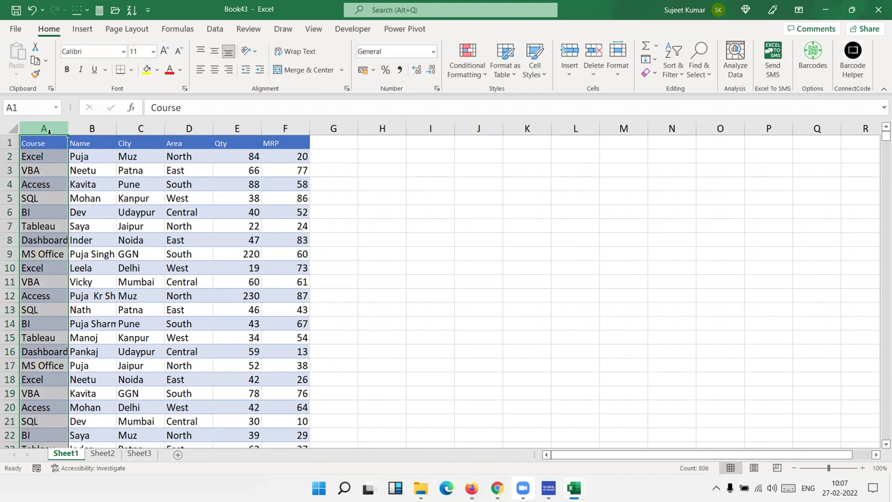
pyautogui.write('-')
pyautogui.press('Escape')
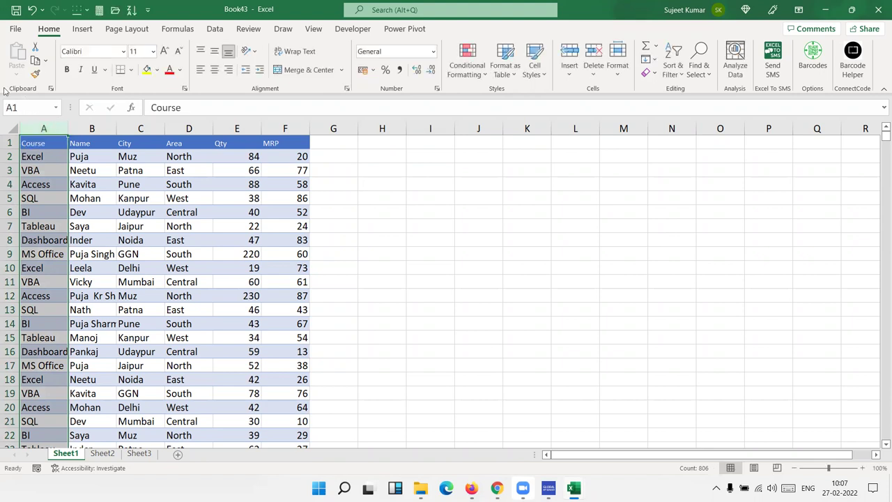
pyautogui.hotkey('ctrl', '-')
pyautogui.click(396, 173)
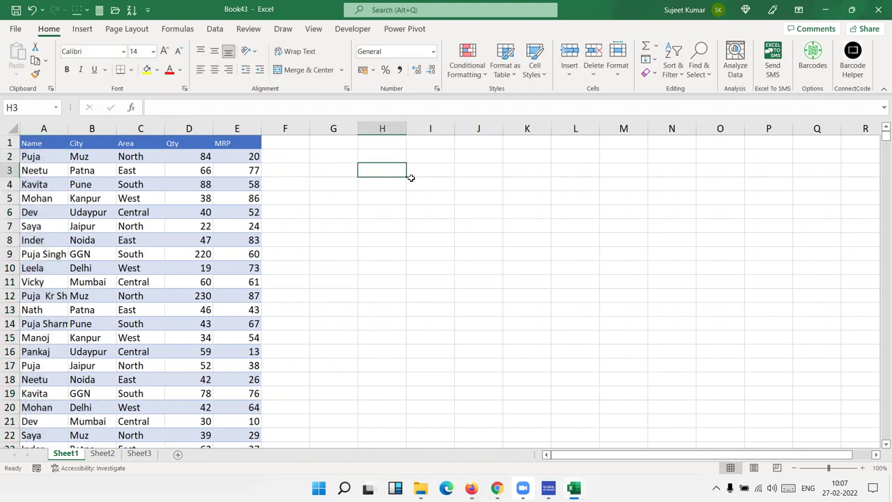
# Enter the lookup name Puja in cell H3
pyautogui.write('Puja')
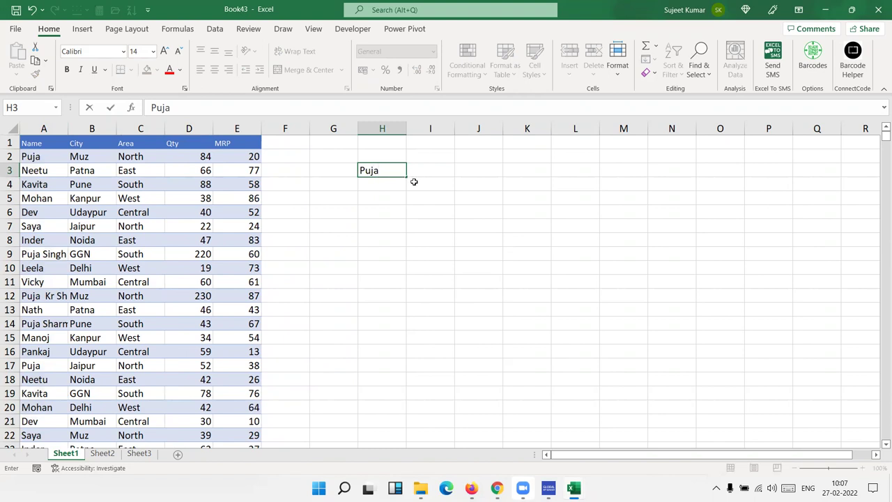
pyautogui.press('Return')
pyautogui.press('Left')
pyautogui.press('Up')
pyautogui.press('Up')
# Try a trial =SUM of the Qty column in G2, then delete it
pyautogui.press('F2')
pyautogui.write('=s')
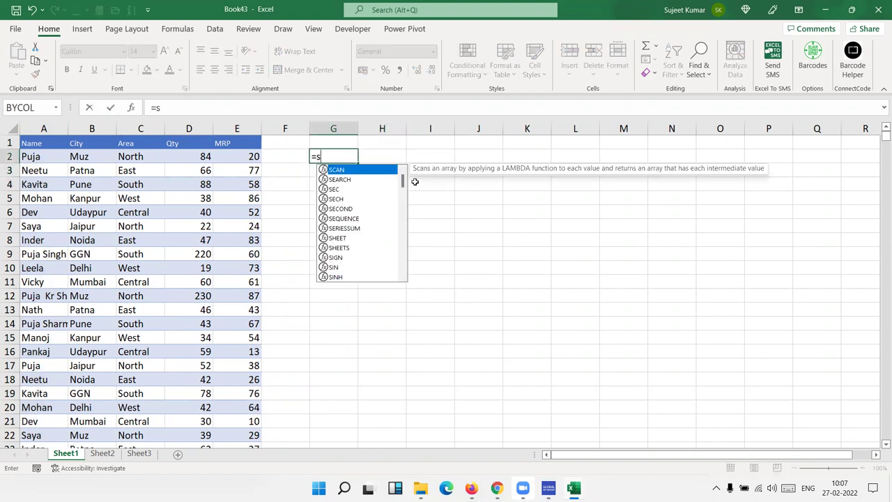
pyautogui.write('um')
pyautogui.press('Tab')
pyautogui.press('Left')
pyautogui.press('Left')
pyautogui.press('Left')
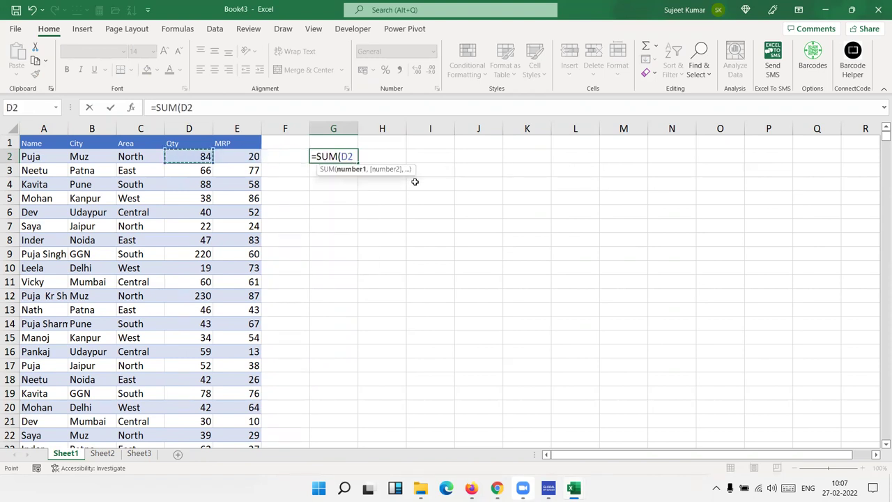
pyautogui.hotkey('ctrl', 'space')
pyautogui.press('Return')
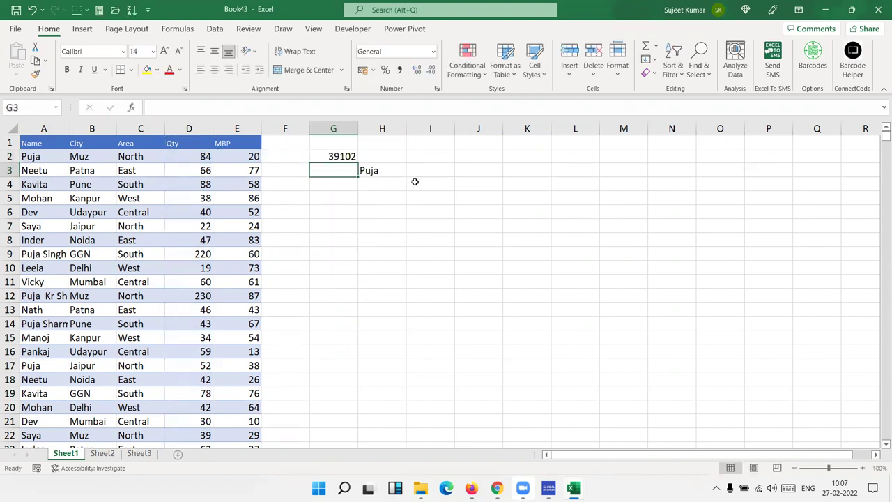
pyautogui.press('Up')
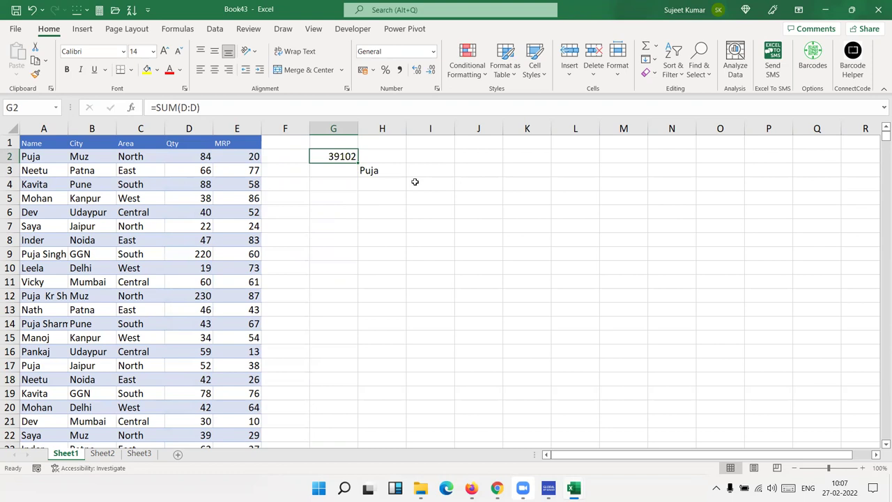
pyautogui.press('Delete')
pyautogui.press('Down')
pyautogui.press('Down')
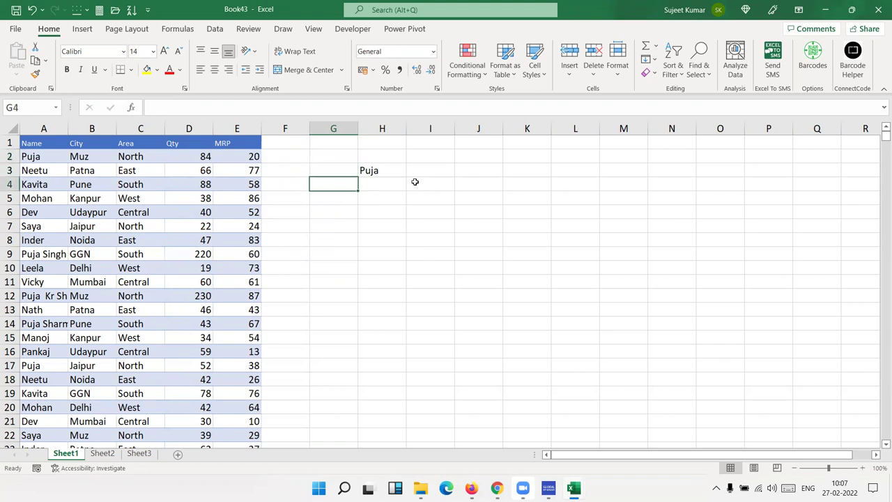
pyautogui.press('Right')
pyautogui.press('Up')
# Enter =SUMIF(A:A,H3,D:D) in I3 to total Puja's Qty as 2658
pyautogui.press('Right')
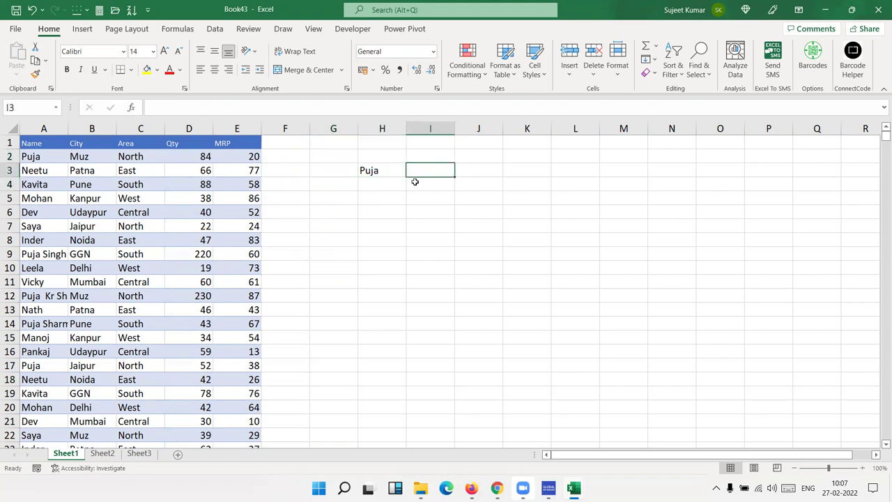
pyautogui.write('=sum')
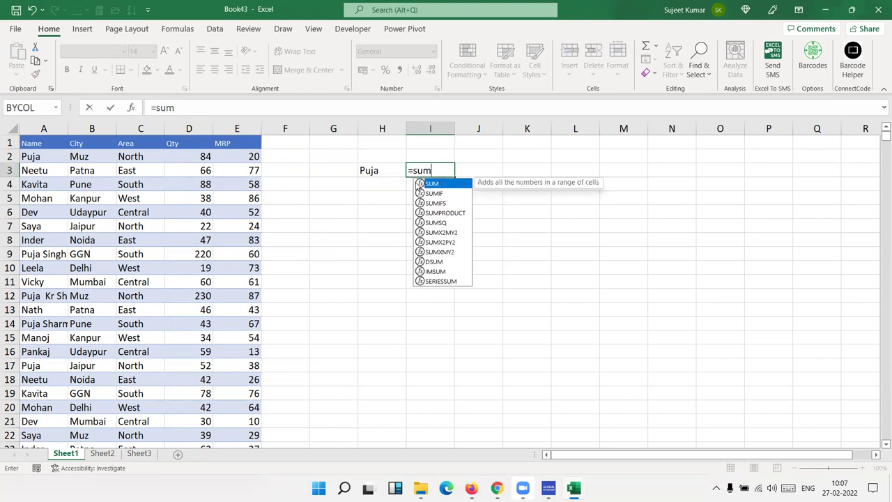
pyautogui.doubleClick(432, 193)
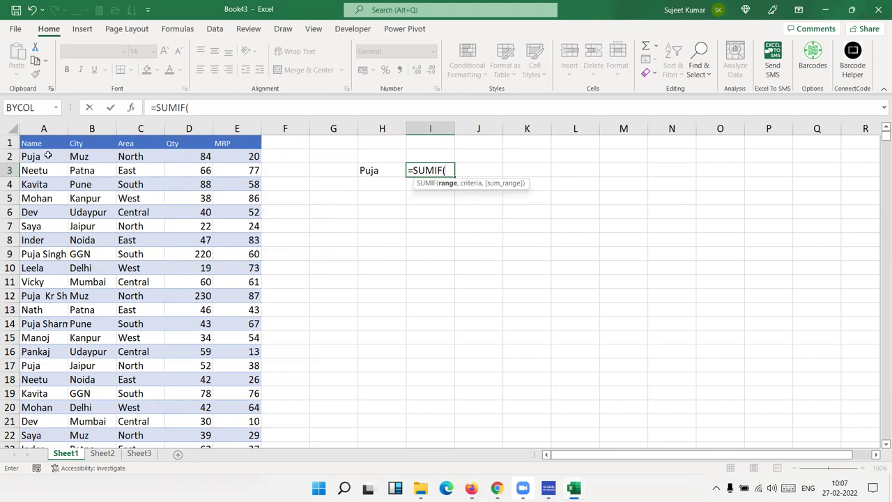
pyautogui.click(45, 128)
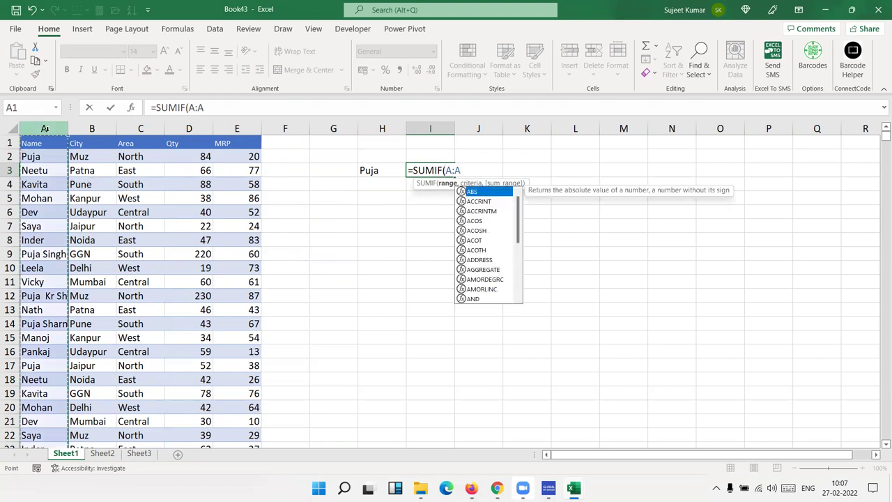
pyautogui.write(',')
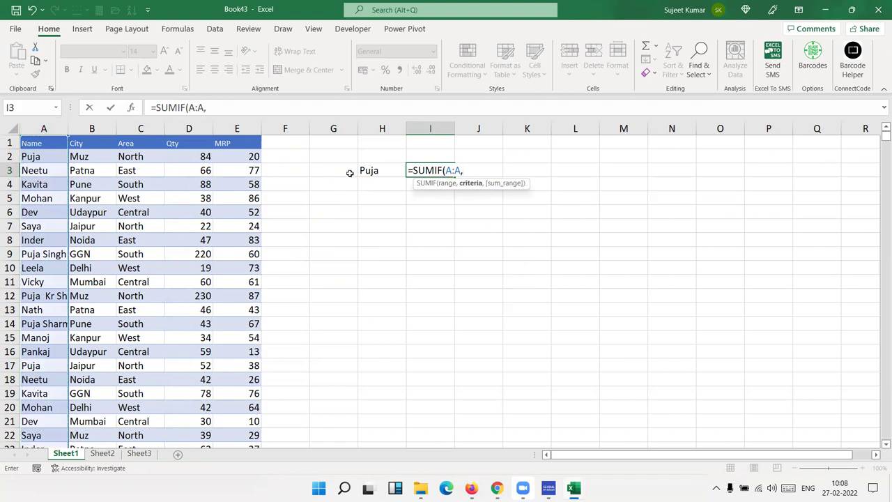
pyautogui.click(369, 172)
pyautogui.write(',')
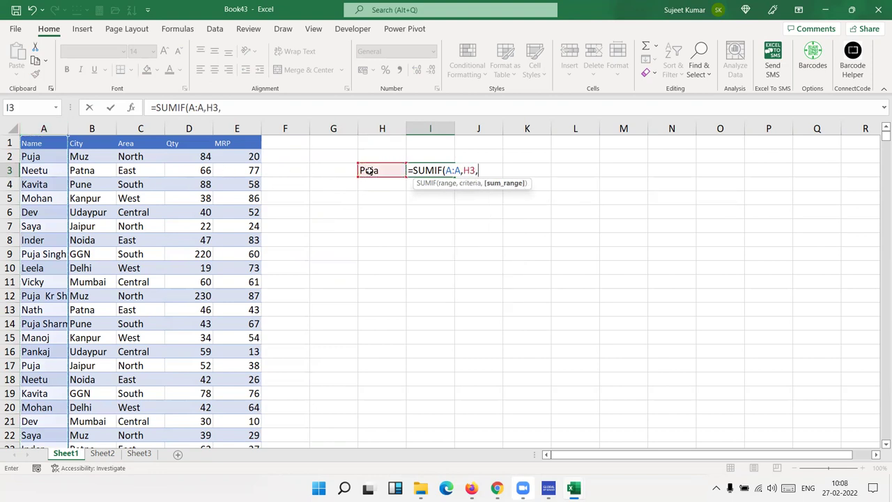
pyautogui.click(188, 128)
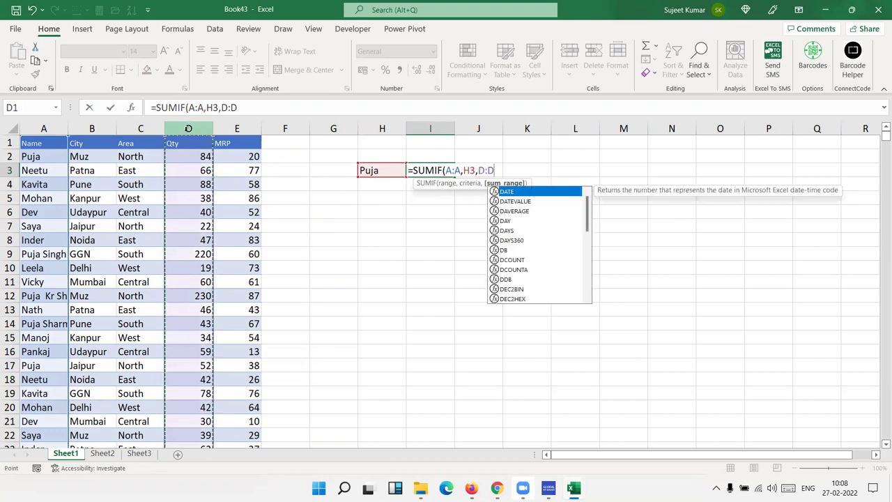
pyautogui.press('Return')
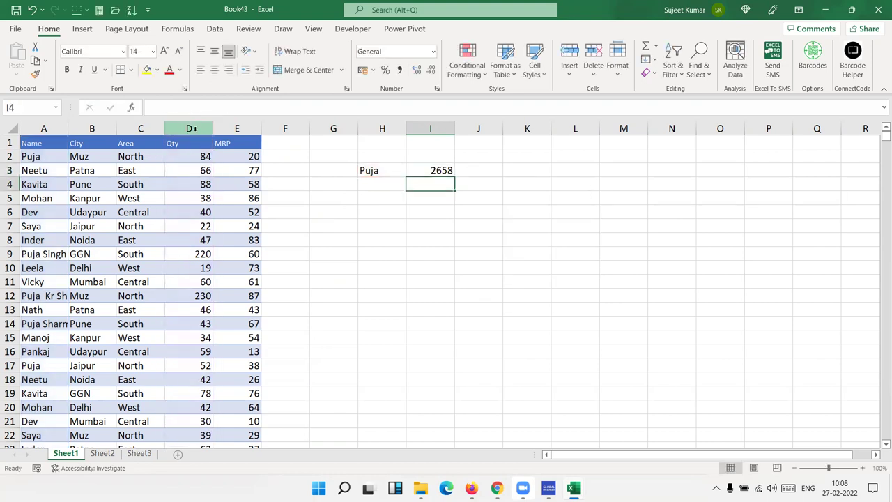
# Check the I3 formula and select H4 for the next name
pyautogui.click(445, 170)
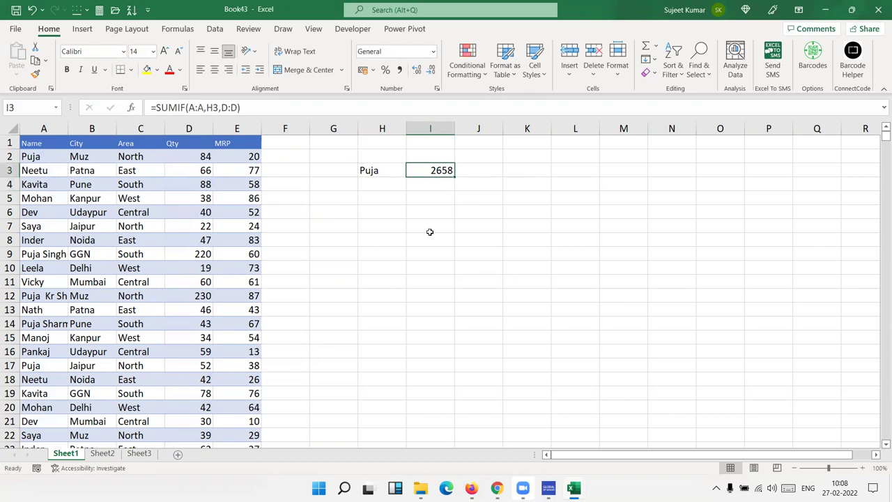
pyautogui.click(373, 173)
pyautogui.click(434, 180)
pyautogui.click(382, 188)
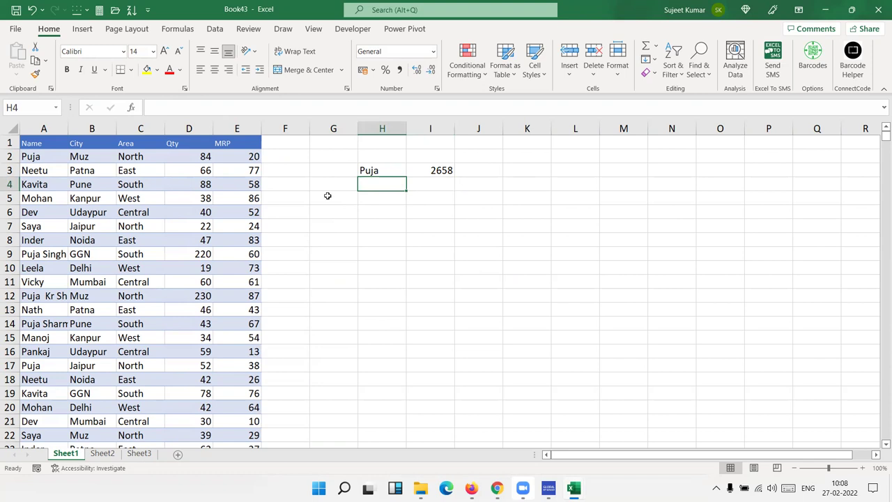
# Enter the name Dev in H4 and =SUMIF(A:A,H4,D:D) in I4
pyautogui.write('Dev')
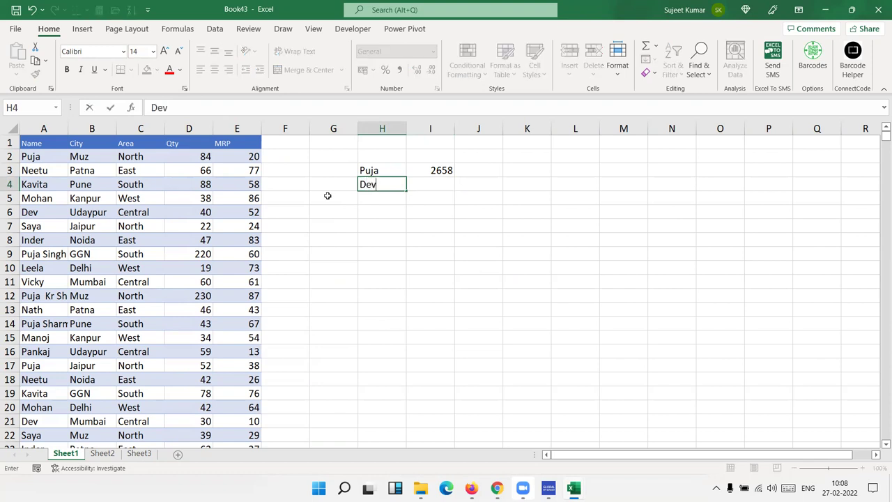
pyautogui.write('`')
pyautogui.press('Tab')
pyautogui.write('=s')
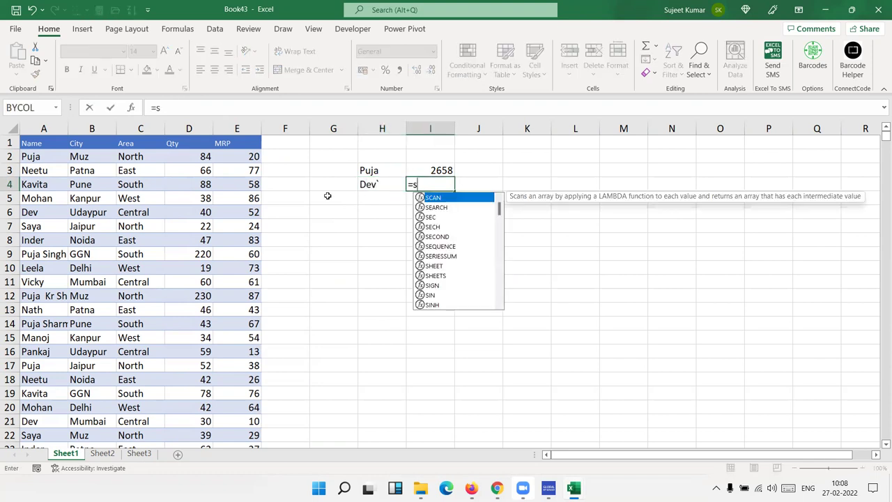
pyautogui.write('um')
pyautogui.press('Down')
pyautogui.press('Tab')
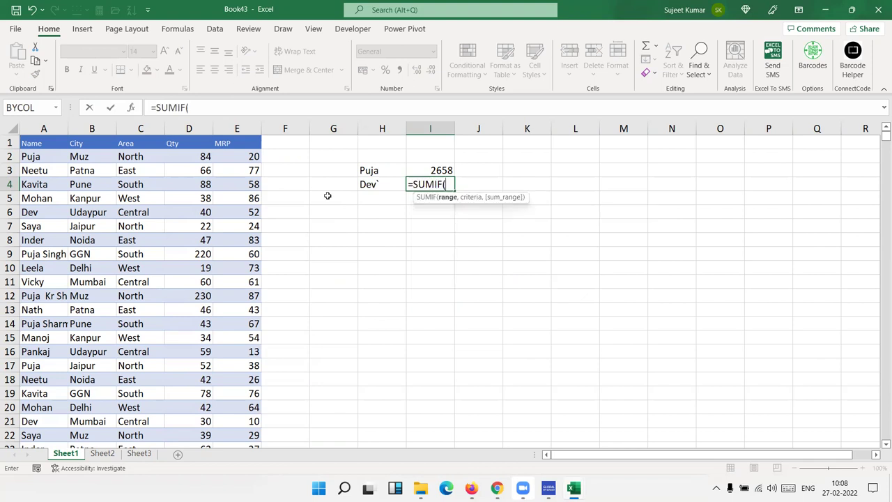
pyautogui.click(31, 127)
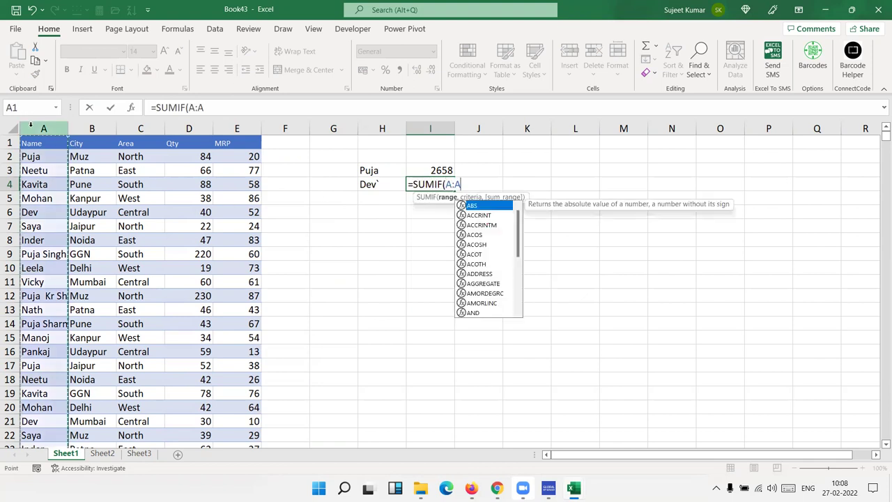
pyautogui.write(',')
pyautogui.click(358, 185)
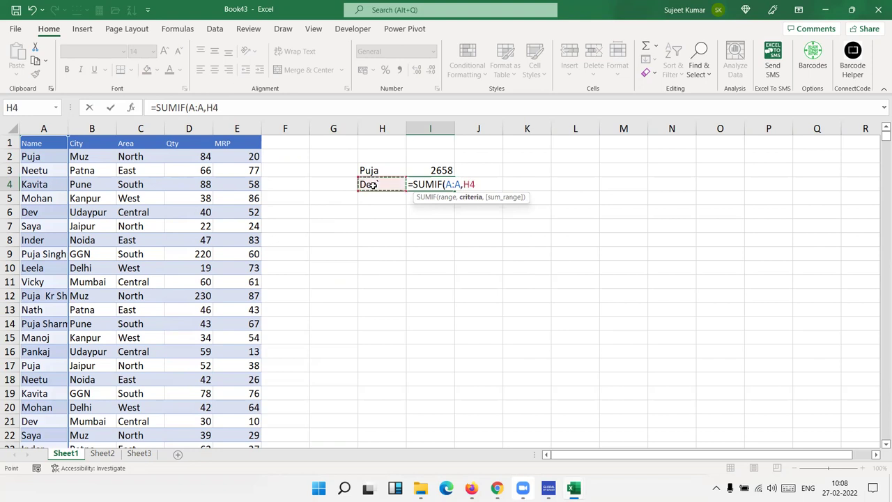
pyautogui.write(',')
pyautogui.click(177, 123)
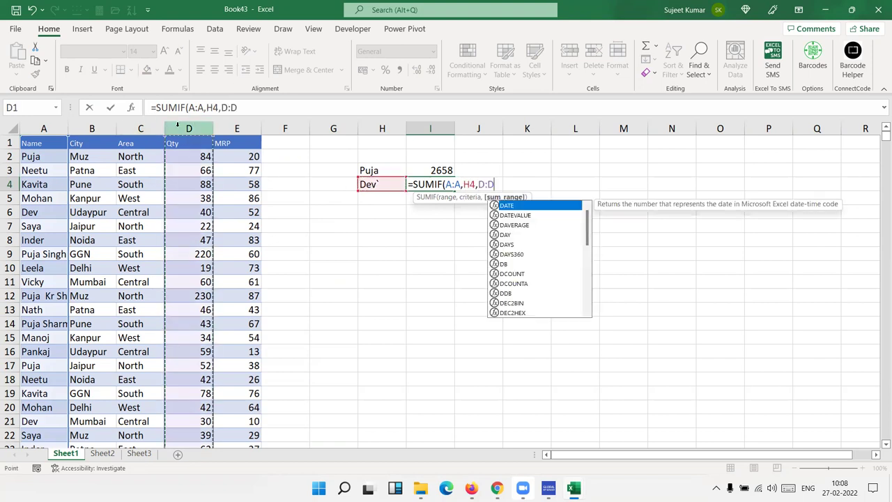
pyautogui.press('Return')
# Remove the stray backtick from H4 so I4 totals 2304 for Dev
pyautogui.click(395, 183)
pyautogui.press('BackSpace')
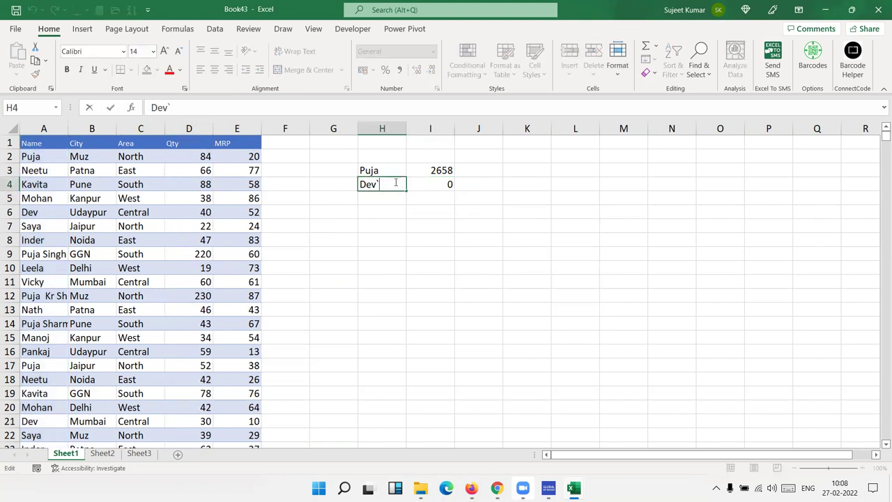
pyautogui.press('Return')
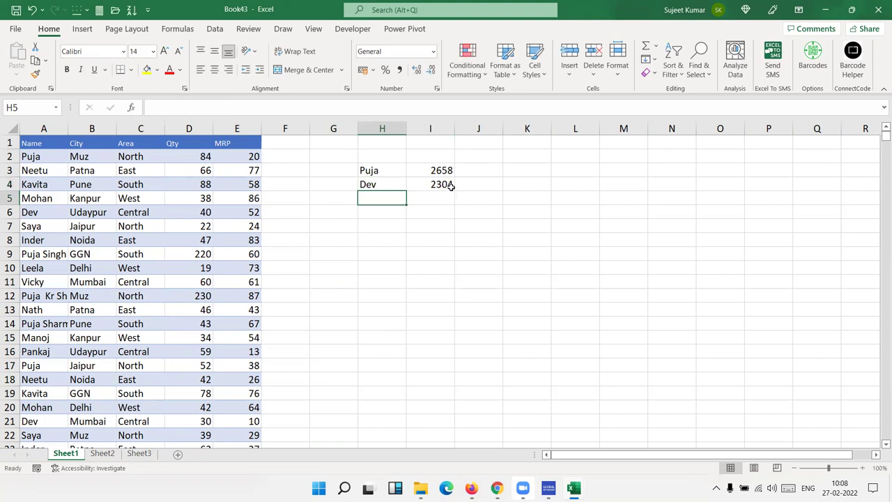
pyautogui.click(452, 185)
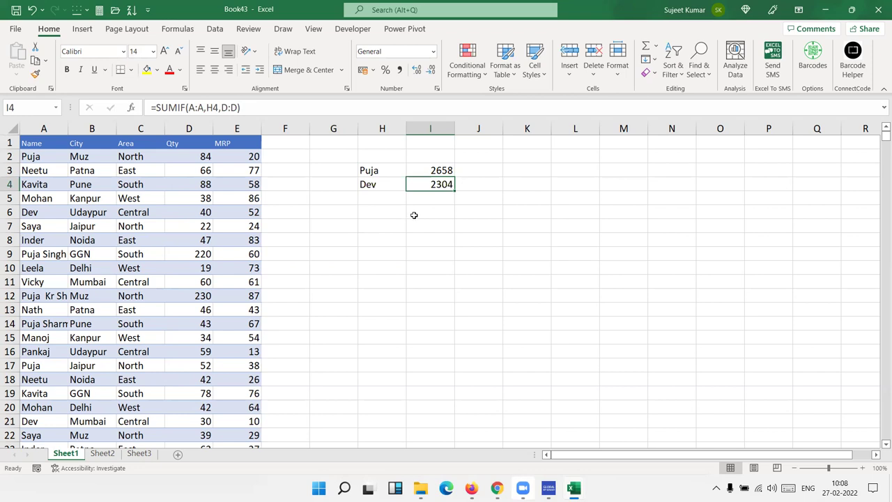
pyautogui.click(398, 193)
pyautogui.click(444, 188)
# Enter the criterion >50 in cell H6
pyautogui.click(385, 214)
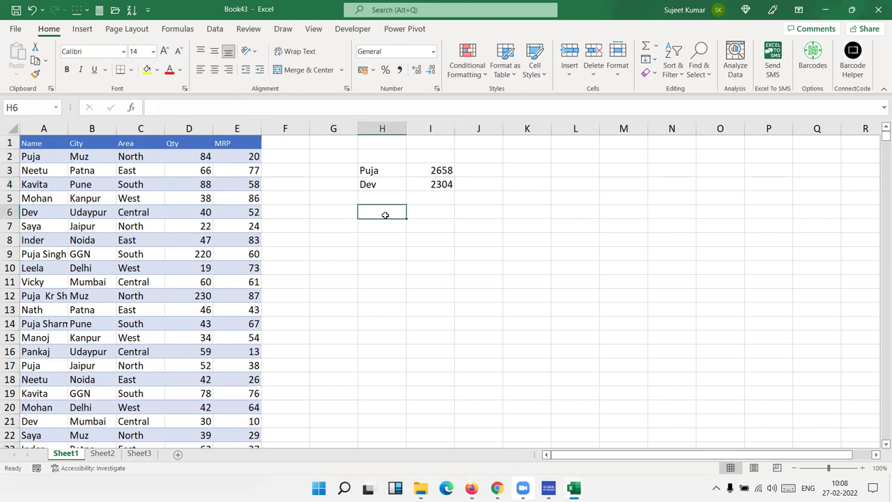
pyautogui.write('>50')
pyautogui.press('Return')
pyautogui.press('Right')
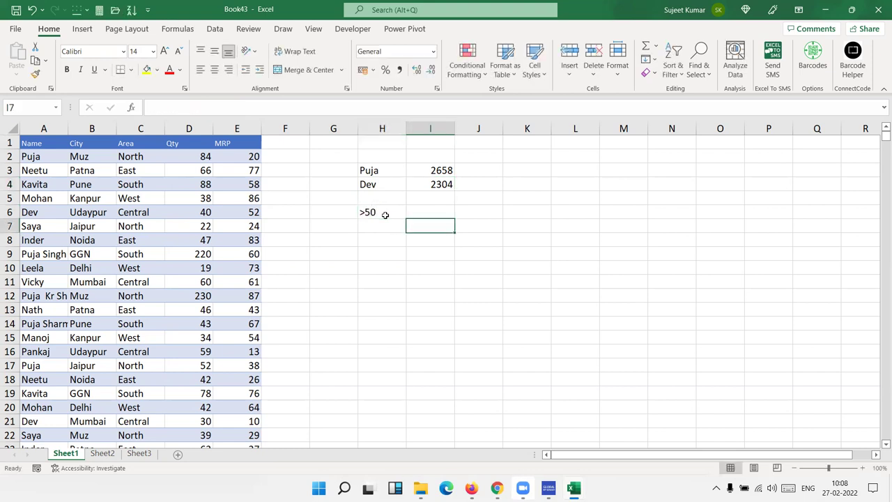
pyautogui.press('Up')
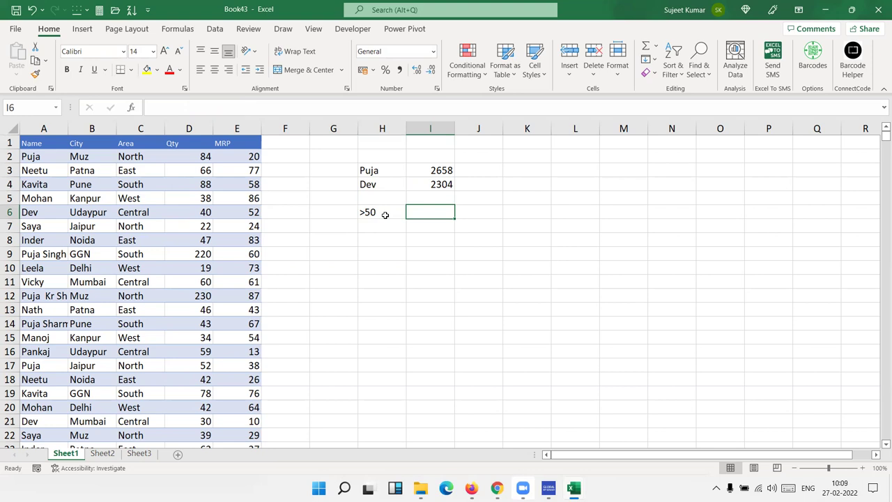
# Enter =SUMIF(D:D,H6) in I6 to total Qty above 50, giving 25263
pyautogui.write('=')
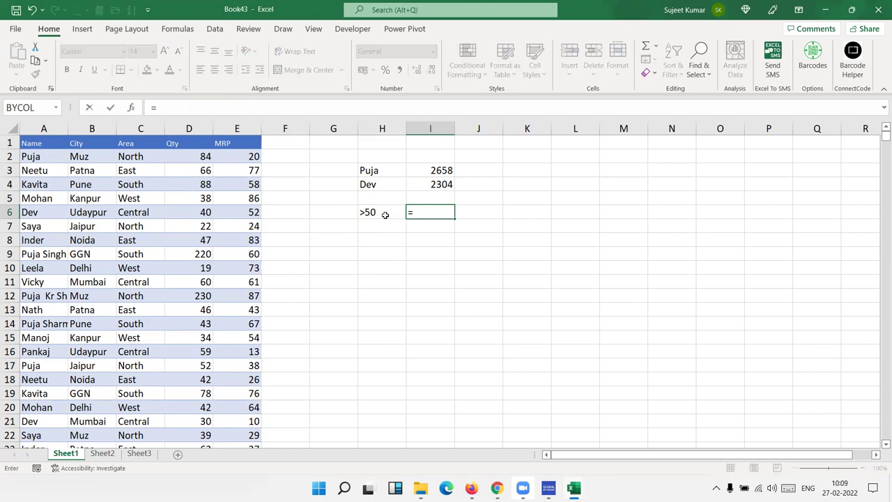
pyautogui.write('sum')
pyautogui.press('Down')
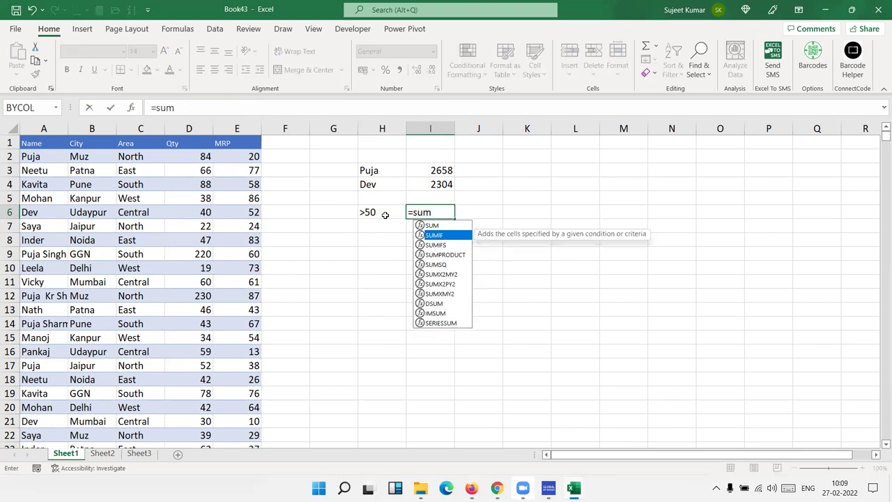
pyautogui.press('Tab')
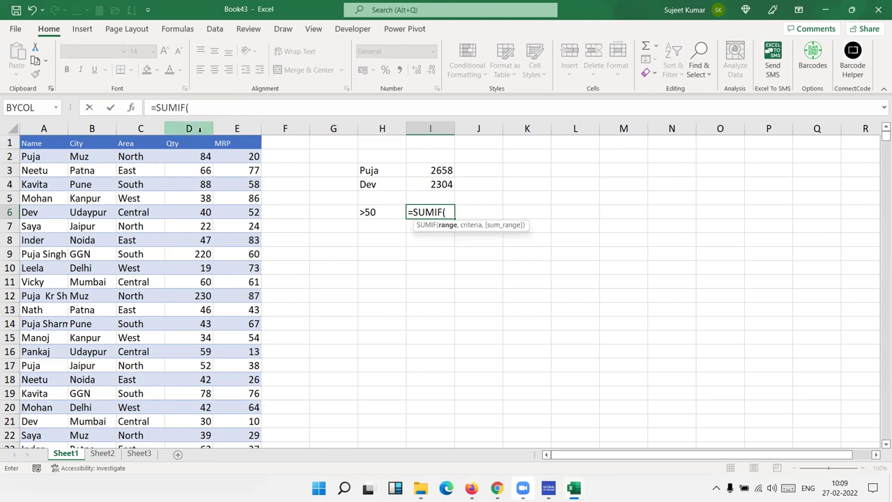
pyautogui.click(199, 129)
pyautogui.write(',')
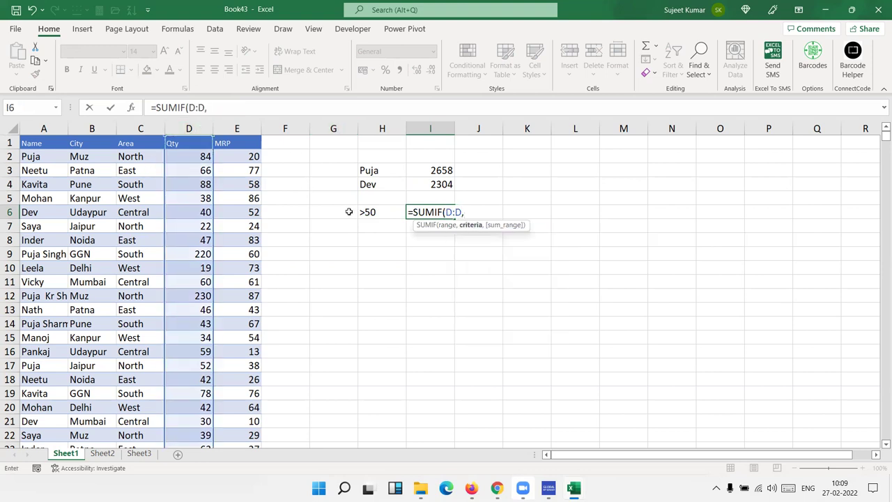
pyautogui.click(373, 213)
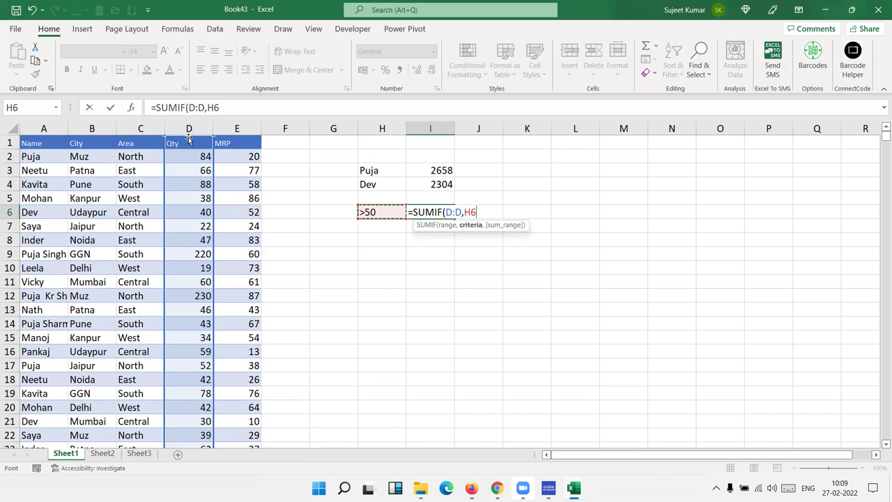
pyautogui.press('Return')
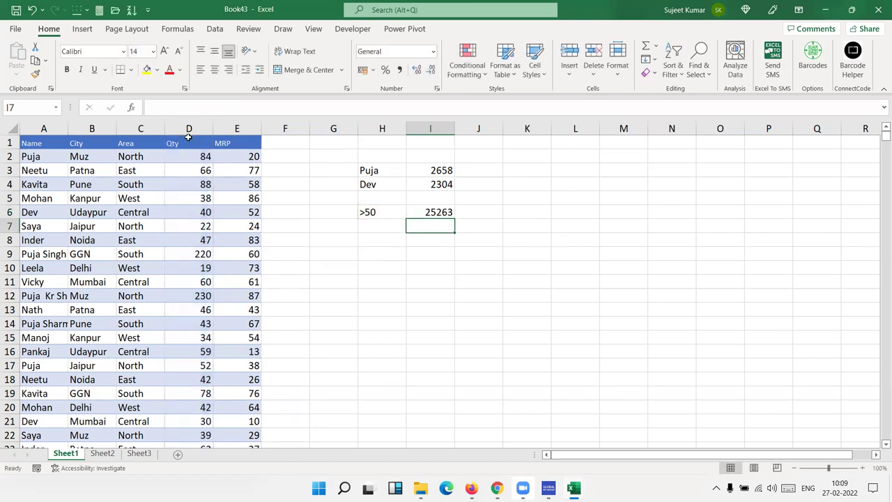
pyautogui.press('Up')
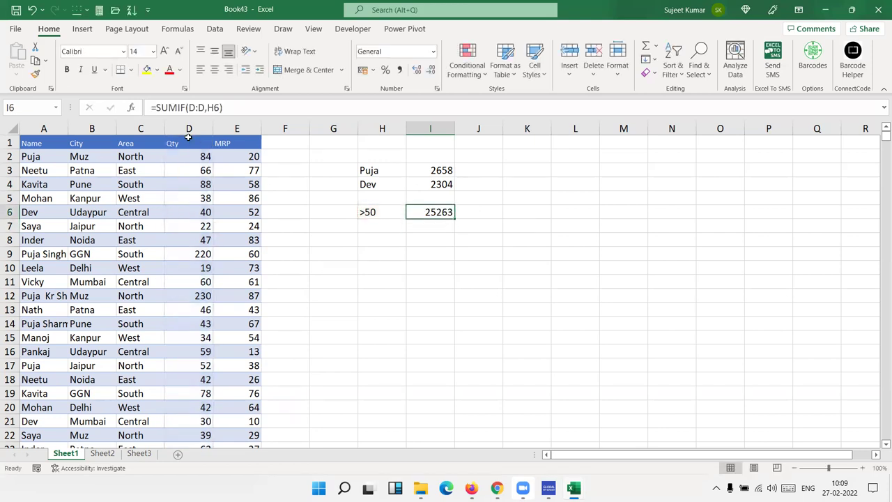
# List the operators >, <, >=, <= and <> in H7 to H11
pyautogui.press('Down')
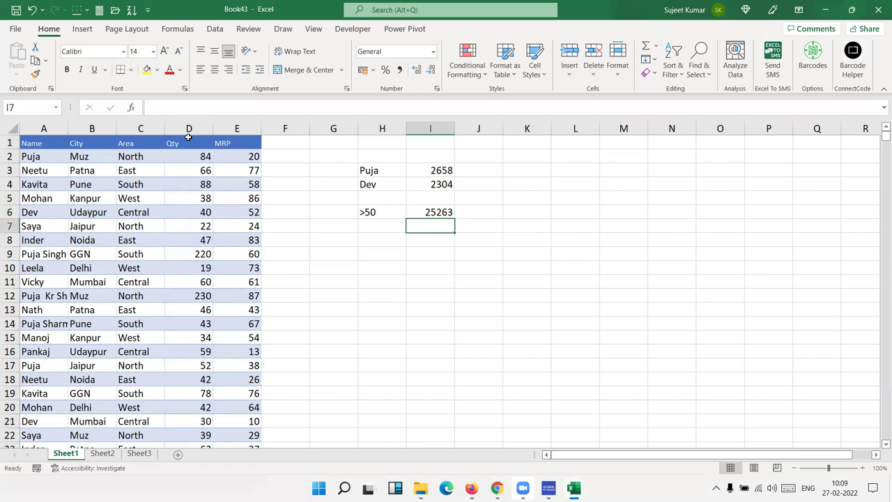
pyautogui.press('Left')
pyautogui.write('>')
pyautogui.press('Return')
pyautogui.write('<')
pyautogui.press('Return')
pyautogui.write('>=')
pyautogui.press('Return')
pyautogui.write('<=')
pyautogui.press('Return')
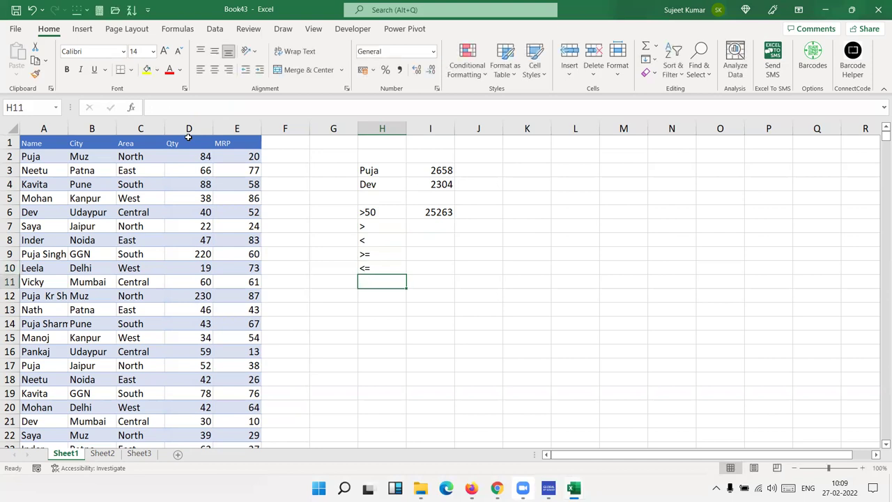
pyautogui.write('<>')
pyautogui.press('Return')
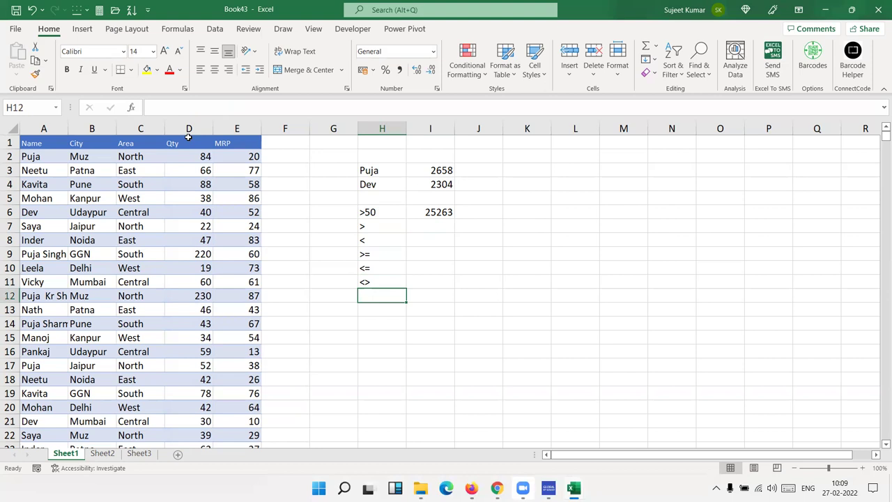
# Enter threshold values 60 in H13 and 50 in H14
pyautogui.press('Down')
pyautogui.press('Up')
pyautogui.press('Down')
pyautogui.write('60')
pyautogui.press('Return')
pyautogui.write('50')
pyautogui.press('Return')
# Enter 62 in H15 and keep H13 as plain 60, cancelling a trial '>' edit
pyautogui.write('62')
pyautogui.press('Return')
pyautogui.press('Up')
pyautogui.press('Up')
pyautogui.press('Up')
pyautogui.press('Right')
pyautogui.press('Left')
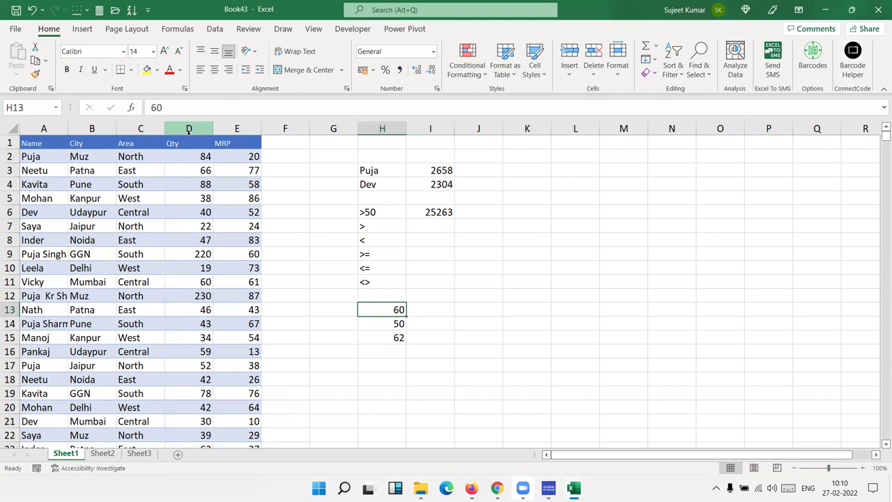
pyautogui.press('F2')
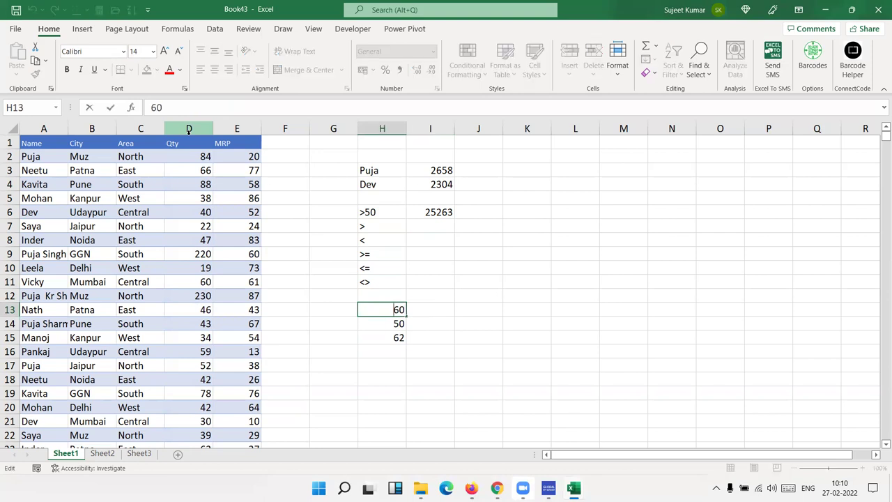
pyautogui.write('>')
pyautogui.press('Escape')
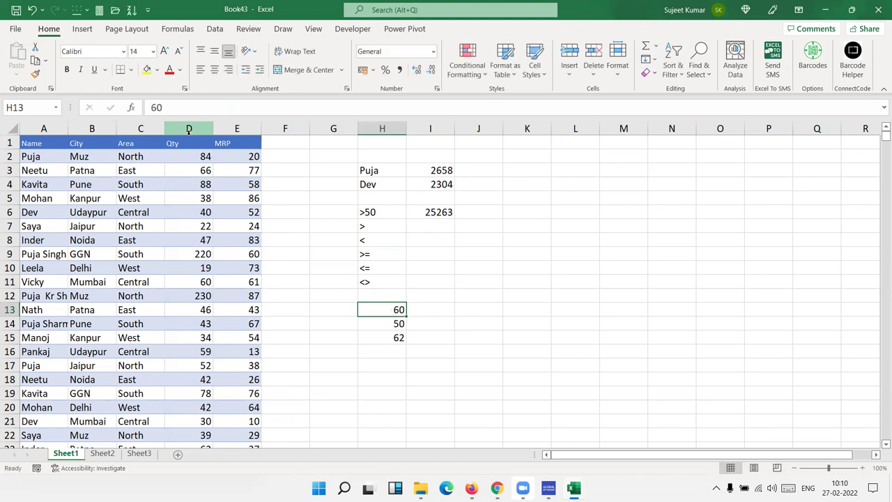
pyautogui.hotkey('shift', 'Down')
pyautogui.hotkey('shift', 'Down')
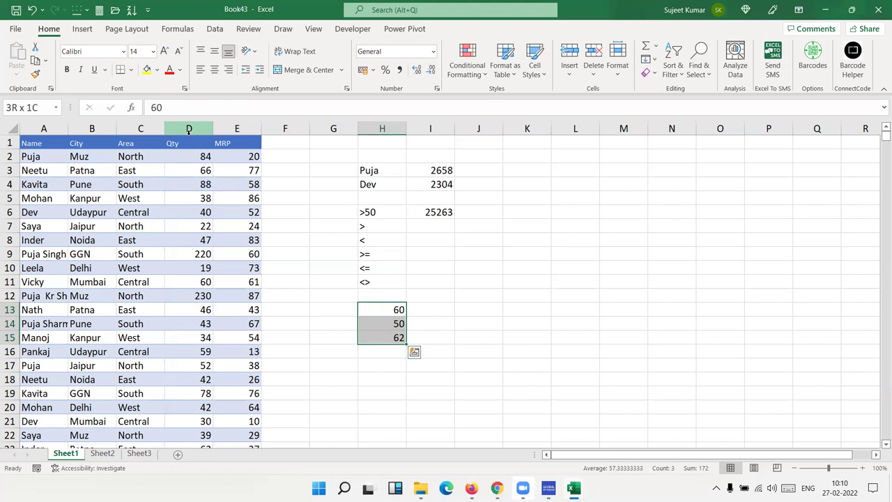
pyautogui.press('Right')
pyautogui.press('Left')
pyautogui.press('Down')
pyautogui.press('Down')
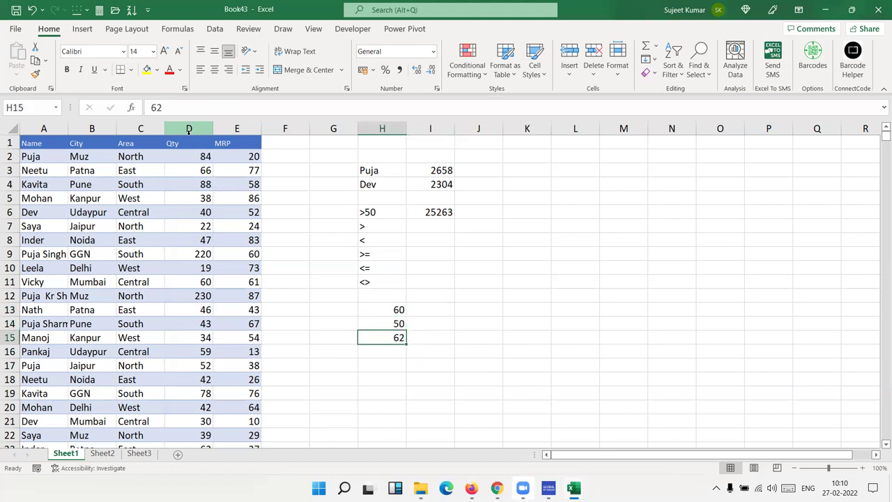
pyautogui.press('Up')
pyautogui.press('Up')
# Enter =SUMIF(D:D,">="&H13) in I13 to total Qty at or above 60
pyautogui.press('Right')
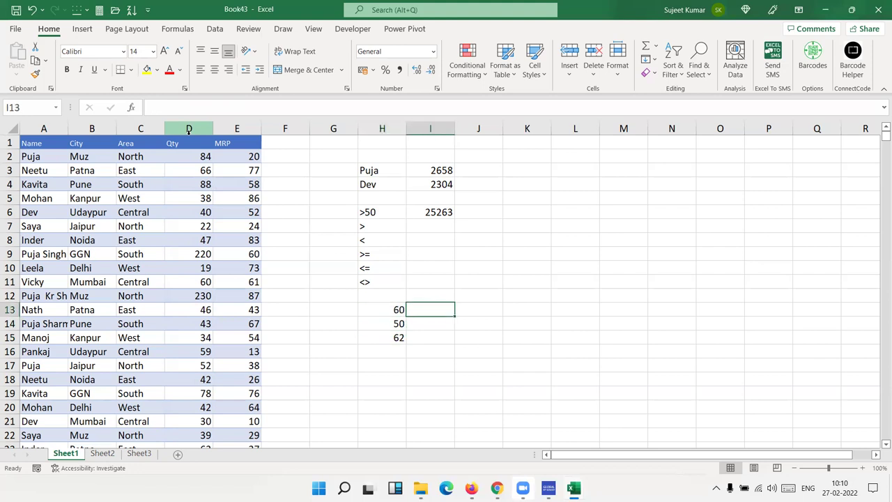
pyautogui.write('=su')
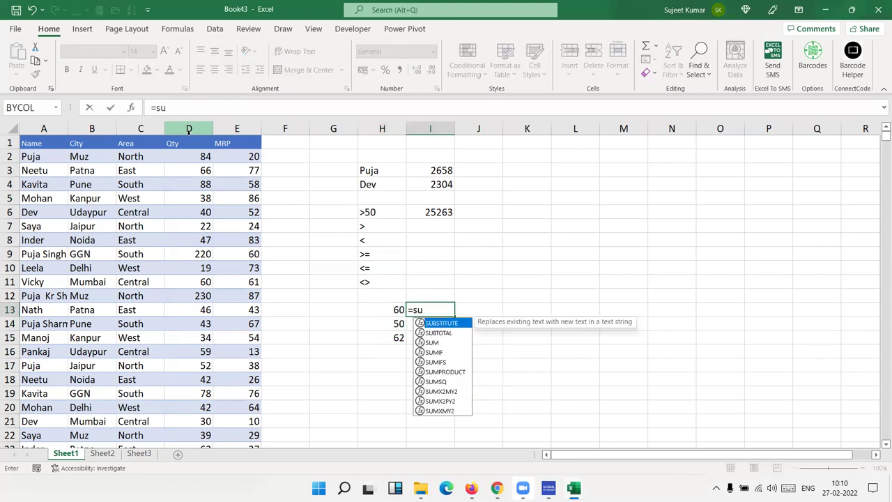
pyautogui.write('m')
pyautogui.press('Tab')
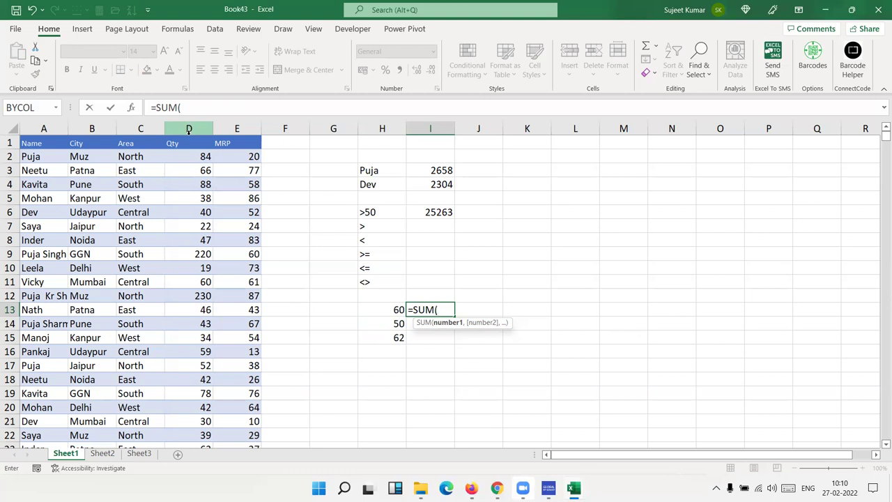
pyautogui.press('BackSpace')
pyautogui.write('i')
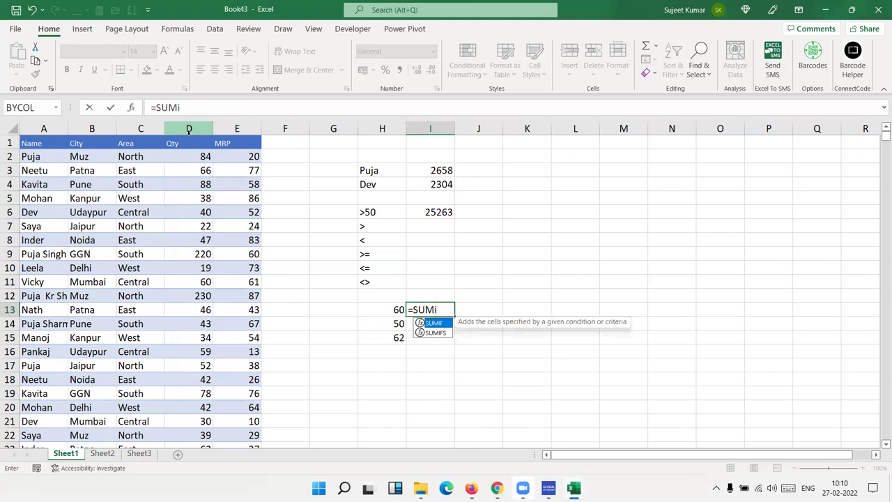
pyautogui.press('Tab')
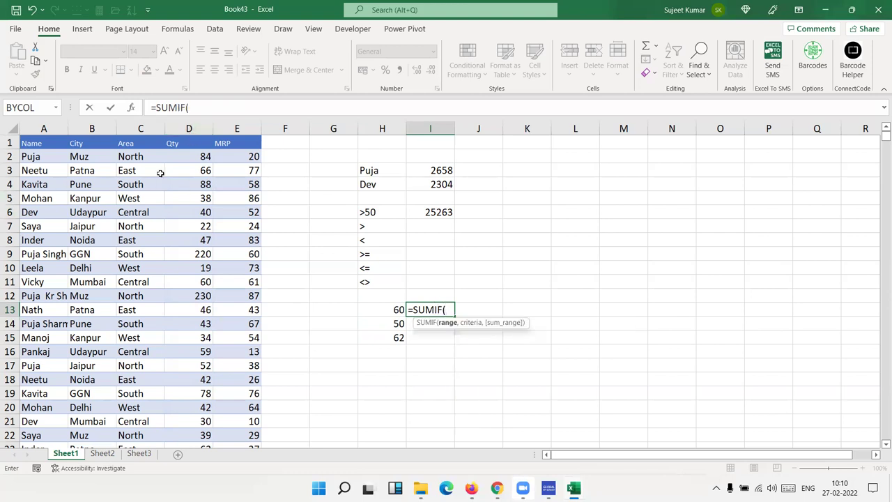
pyautogui.click(182, 128)
pyautogui.write(',')
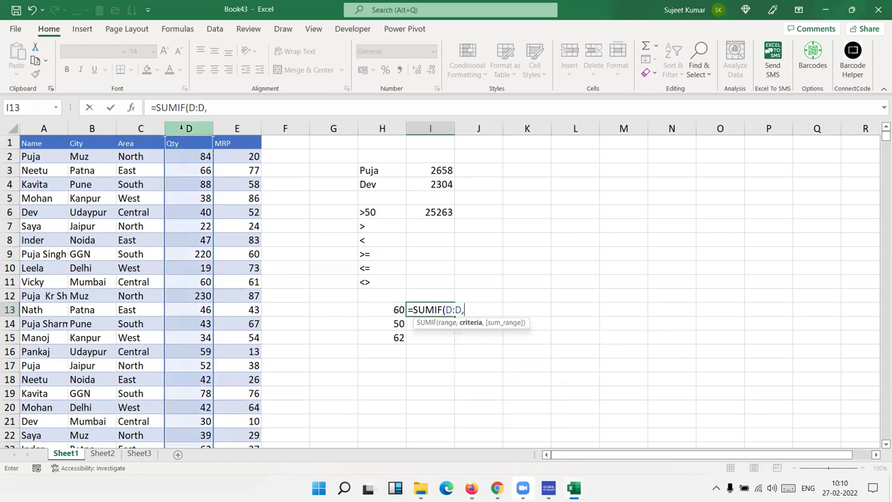
pyautogui.write('">=')
pyautogui.write('"&')
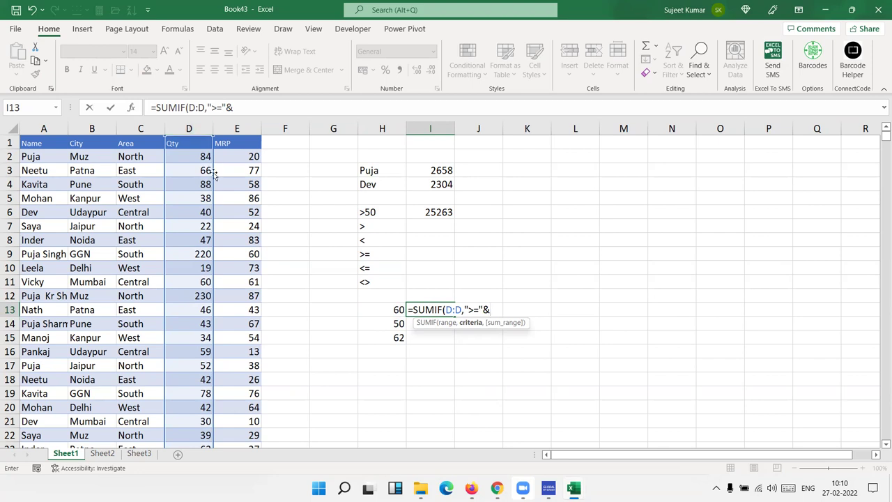
pyautogui.click(374, 308)
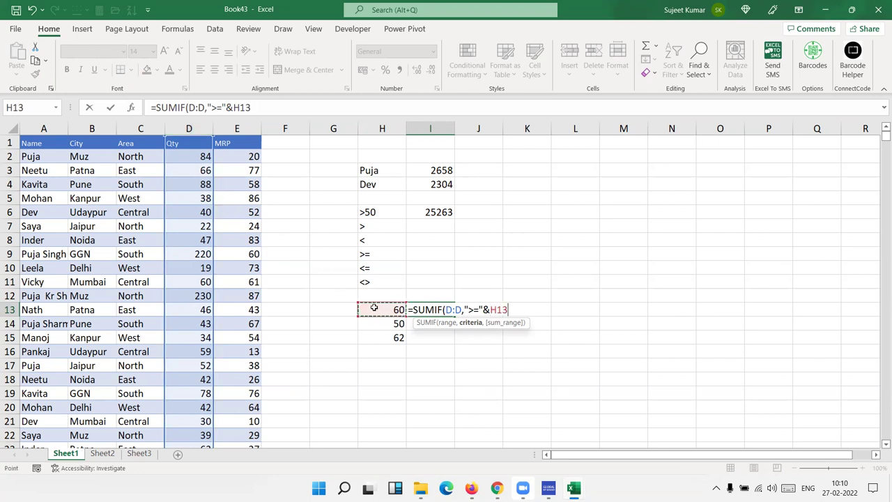
pyautogui.press('Return')
# Fill the formula down to I15, giving 20168, 25913 and 18718, and review I13
pyautogui.press('Up')
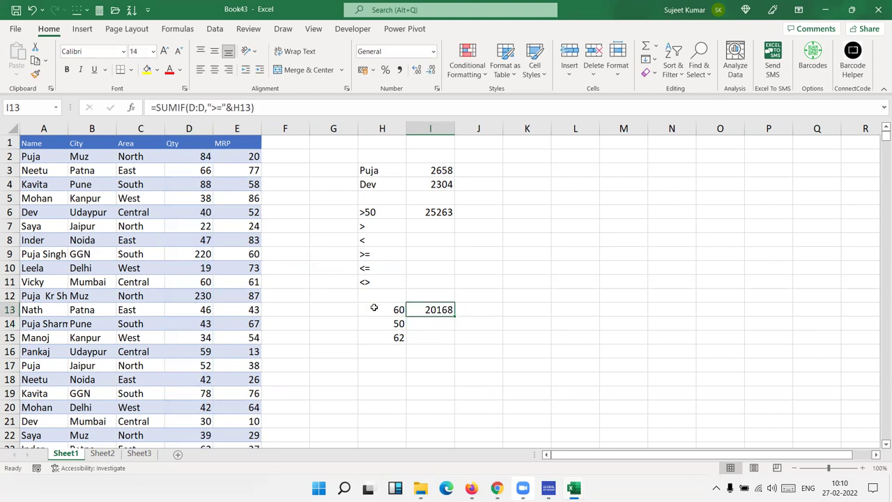
pyautogui.hotkey('shift', 'Down')
pyautogui.hotkey('shift', 'Down')
pyautogui.hotkey('ctrl', 'd')
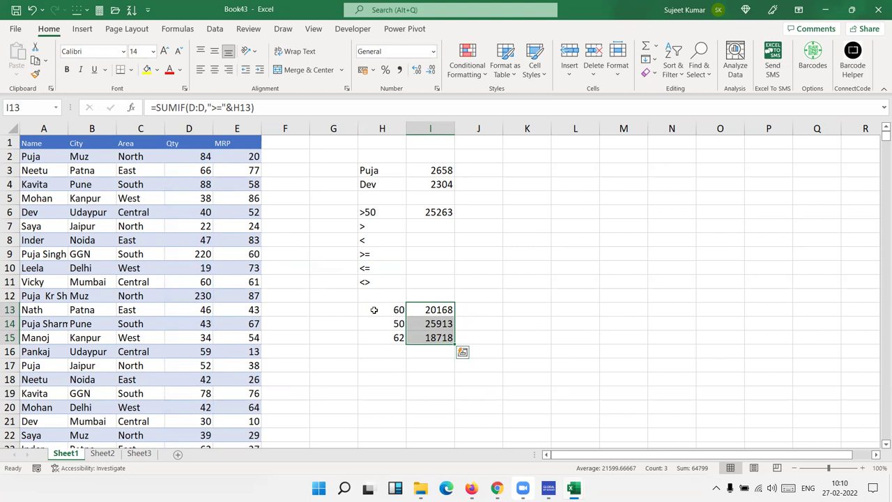
pyautogui.doubleClick(446, 311)
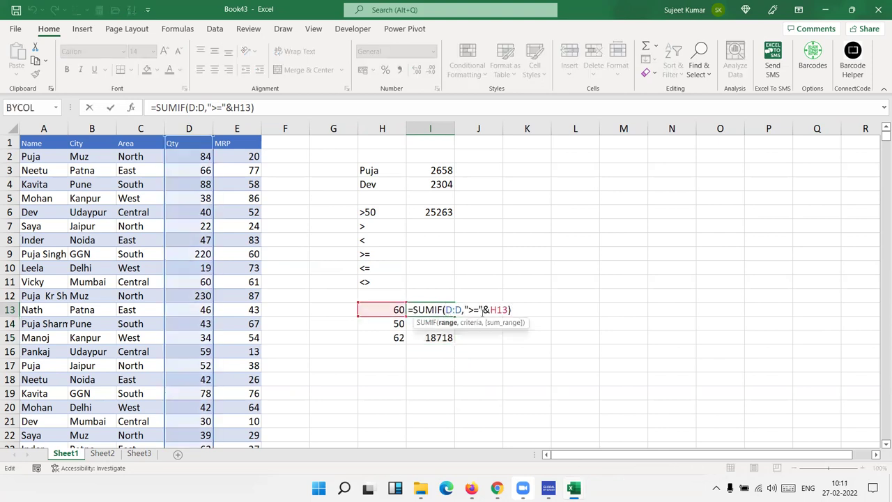
pyautogui.click(488, 311)
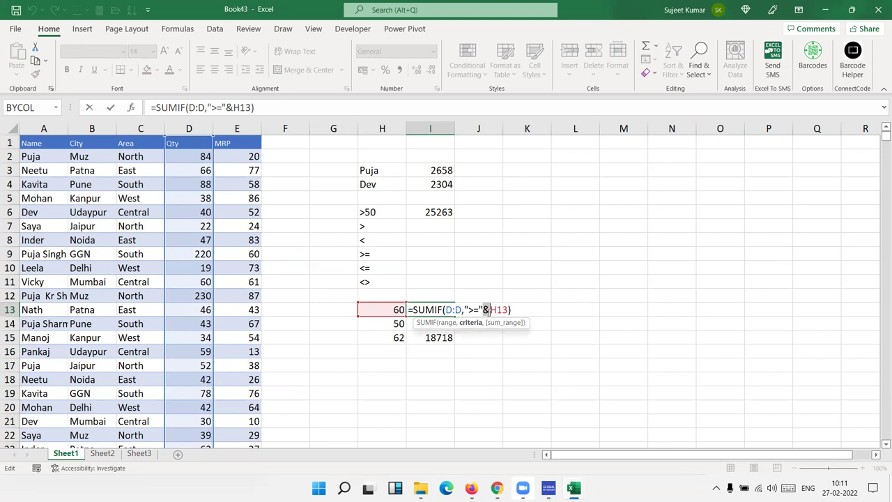
pyautogui.press('Return')
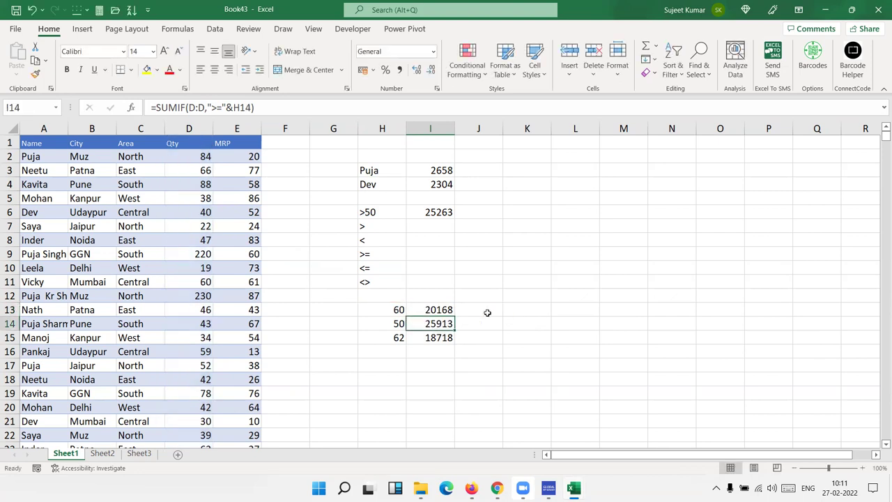
pyautogui.press('Down')
pyautogui.press('Down')
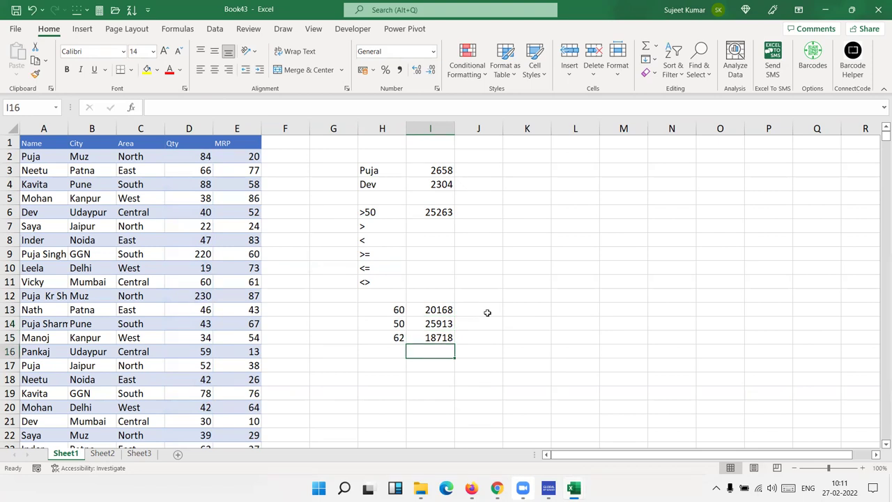
pyautogui.press('Left')
pyautogui.press('Left')
# Enter =SUMIF(A:A,H17,D:D) in I17 to total Puja's Qty as 2658
pyautogui.press('Down')
# Enter Puja as the criterion in H17, abandoning a trial VLOOKUP in I17
pyautogui.press('Right')
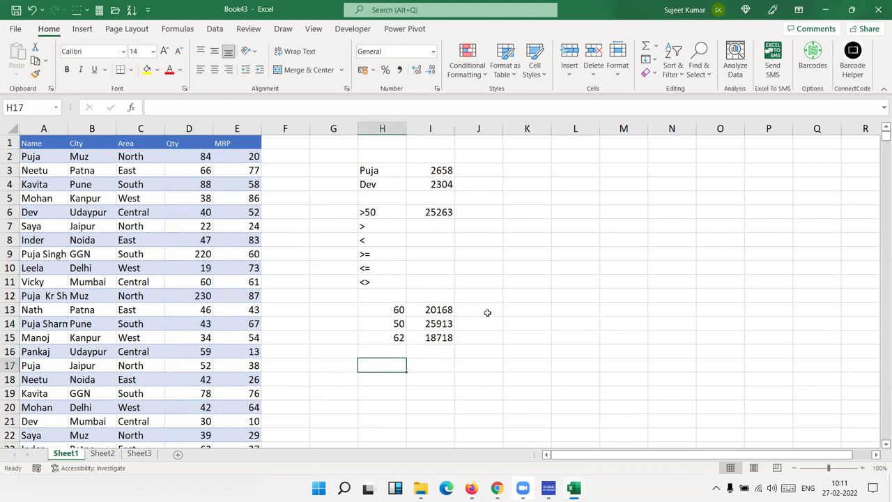
pyautogui.write('Puja')
pyautogui.press('Tab')
pyautogui.write('=vl')
pyautogui.press('Tab')
pyautogui.press('Escape')
pyautogui.write('=sum')
pyautogui.press('Down')
pyautogui.press('Down')
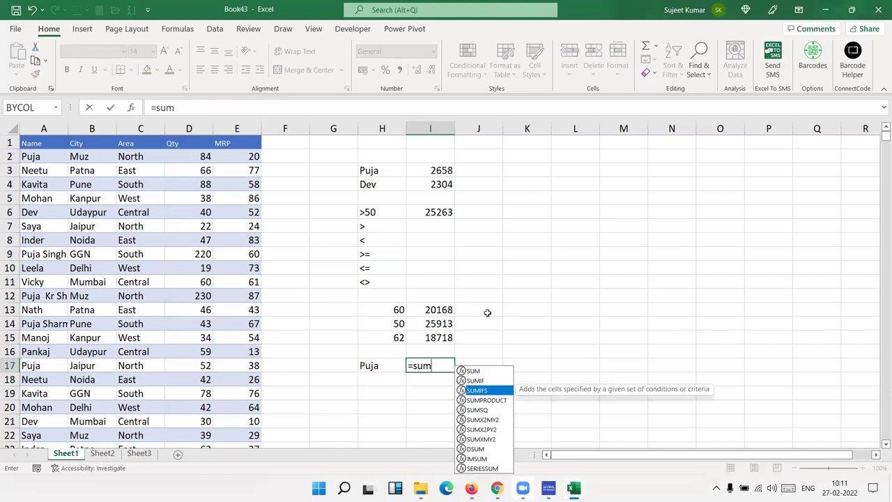
pyautogui.press('Up')
pyautogui.press('Tab')
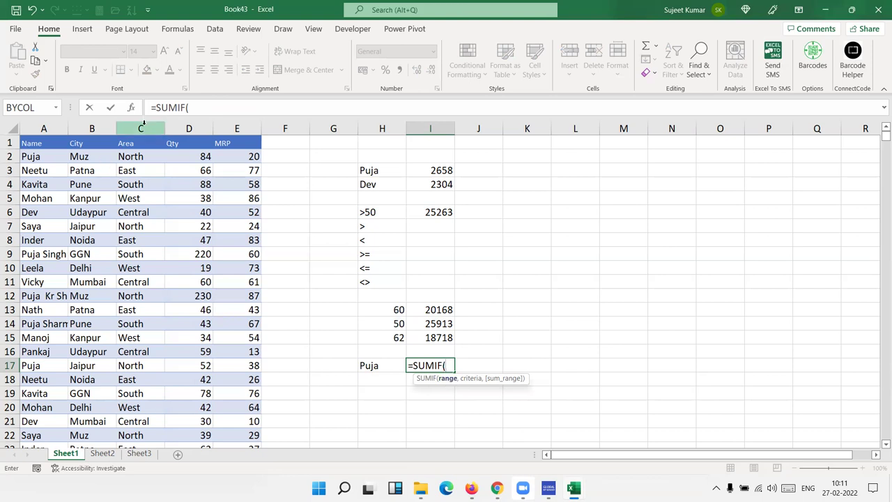
pyautogui.click(47, 129)
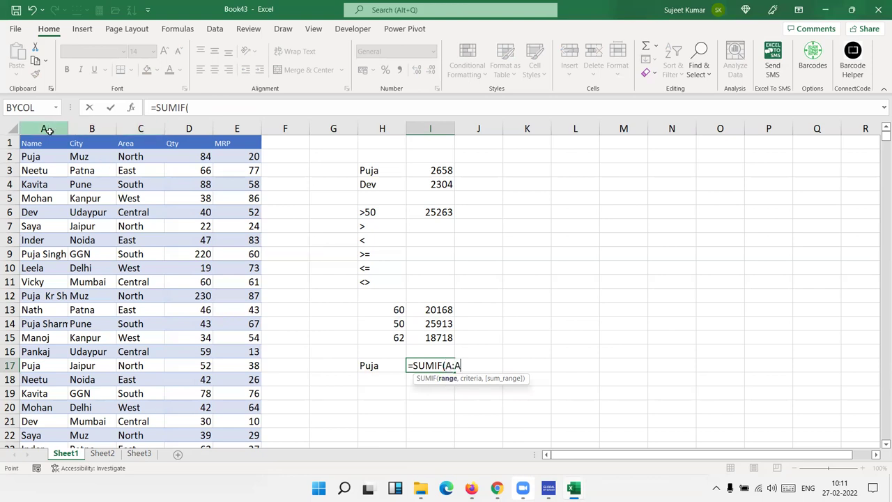
pyautogui.write(',')
pyautogui.click(369, 365)
pyautogui.write(',')
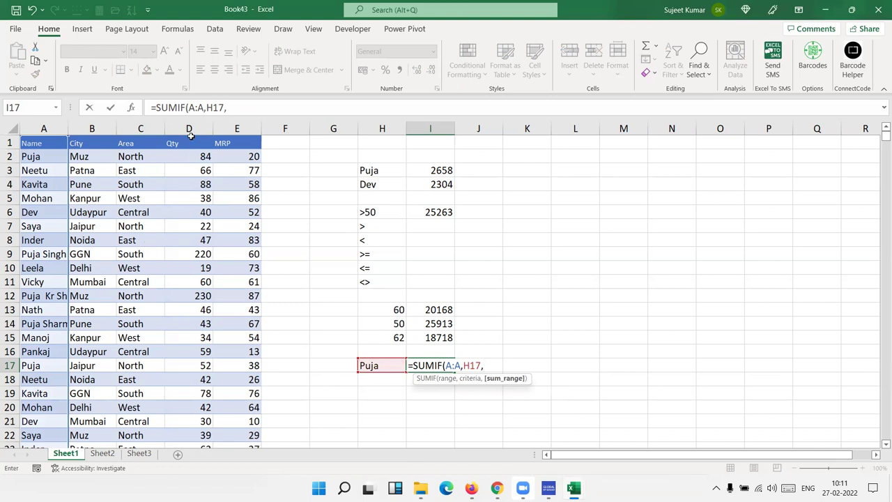
pyautogui.click(189, 128)
pyautogui.press('Return')
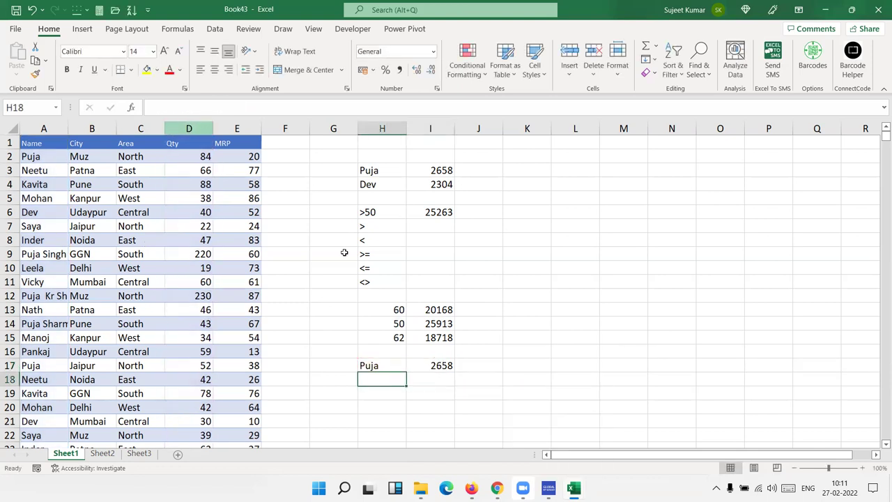
pyautogui.click(441, 365)
# Change the H17 criterion to the wildcard *Puja* so I17 recalculates
pyautogui.click(375, 365)
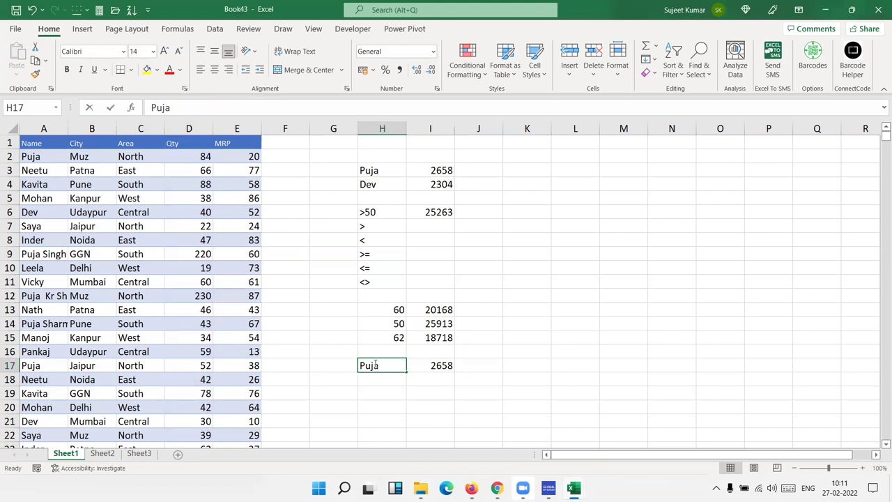
pyautogui.press('F2')
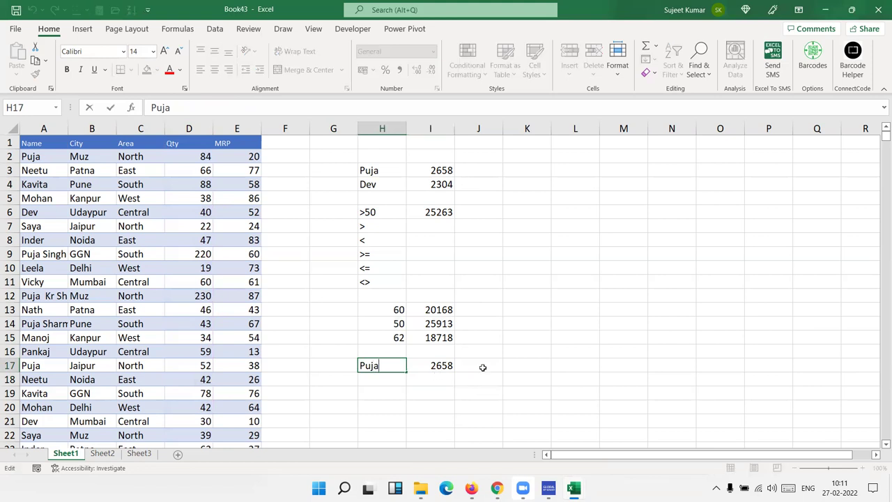
pyautogui.write('*')
pyautogui.press('Home')
pyautogui.write('*')
pyautogui.press('Return')
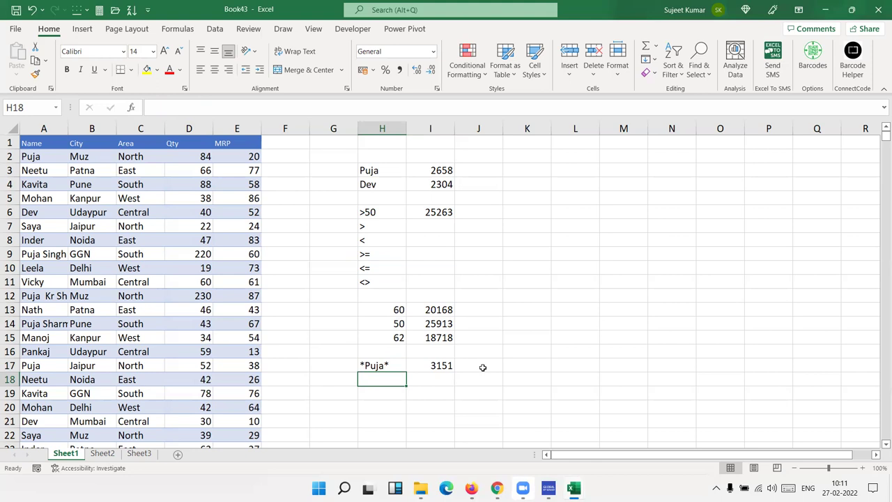
# Try *Puja as the H17 criterion and check the SUMIF formula in I17
pyautogui.press('Up')
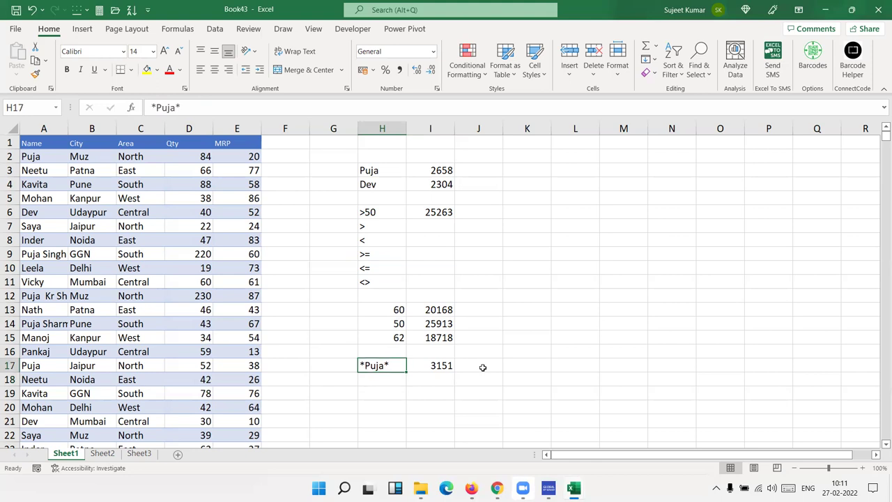
pyautogui.press('F2')
pyautogui.press('BackSpace')
pyautogui.press('Return')
pyautogui.press('Up')
pyautogui.press('F2')
pyautogui.press('Left')
pyautogui.press('Left')
pyautogui.press('Left')
pyautogui.press('Return')
pyautogui.press('Up')
pyautogui.press('Right')
pyautogui.press('Left')
# Change the H17 criterion to Puja* so I17 totals names starting with Puja (3151)
pyautogui.press('F2')
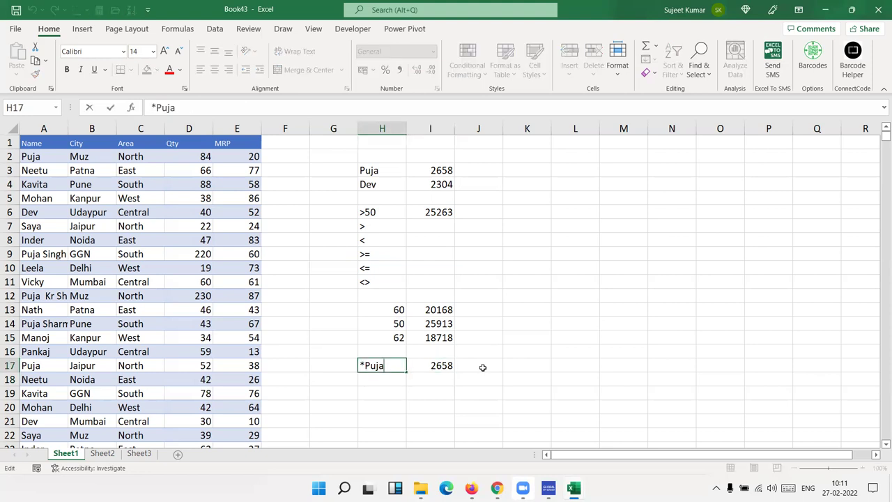
pyautogui.press('Left')
pyautogui.press('Left')
pyautogui.press('Left')
pyautogui.press('Left')
pyautogui.press('Left')
pyautogui.press('Delete')
pyautogui.press('Right')
pyautogui.press('Right')
pyautogui.press('Right')
pyautogui.write('*')
pyautogui.press('Return')
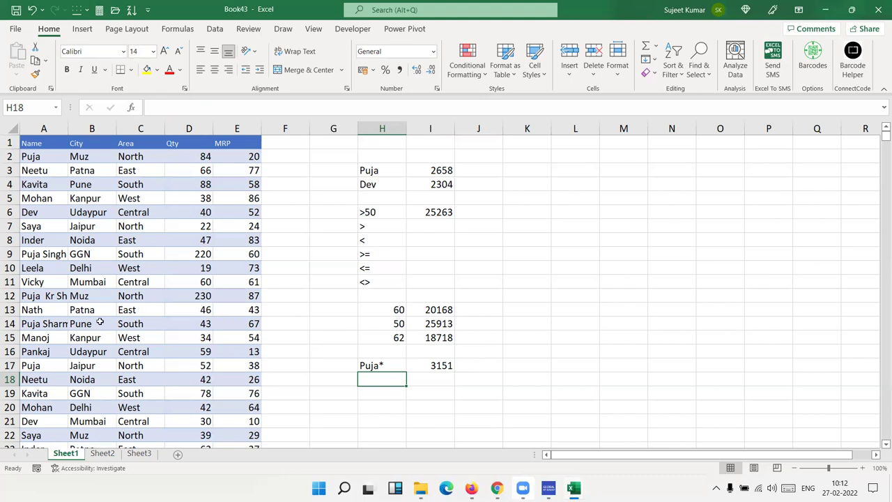
# Replace the names in A8, A15 and A19 with the codes A1, A3 and A9
pyautogui.click(37, 250)
pyautogui.press('Up')
pyautogui.write('A1')
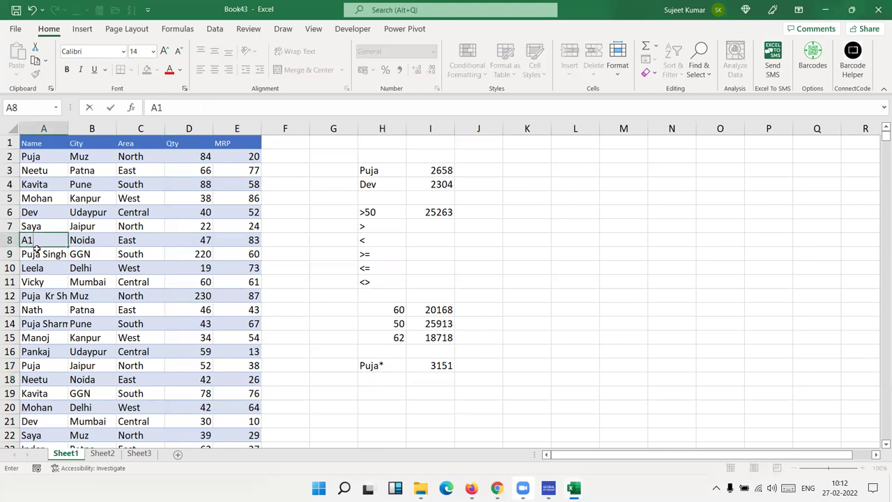
pyautogui.press('Down')
pyautogui.press('Down')
pyautogui.press('Down')
pyautogui.press('Down')
pyautogui.press('Down')
pyautogui.press('Down')
pyautogui.write('A')
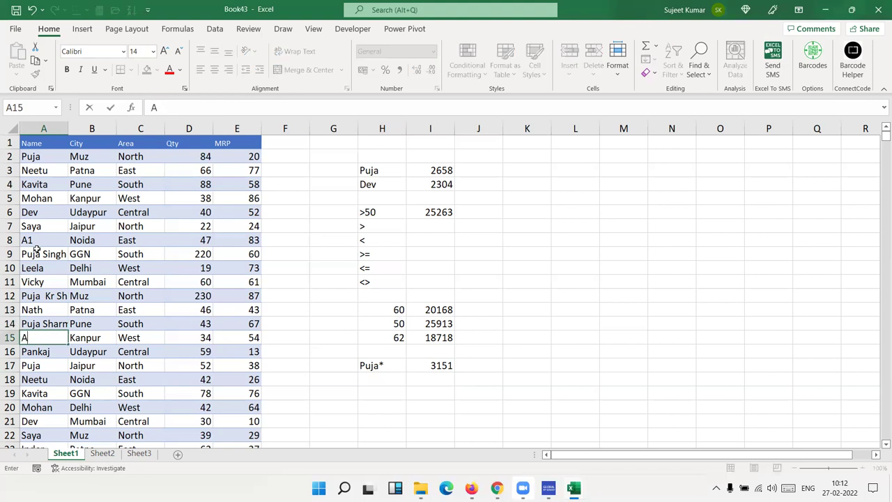
pyautogui.write('3')
pyautogui.press('Down')
pyautogui.press('Down')
pyautogui.press('Down')
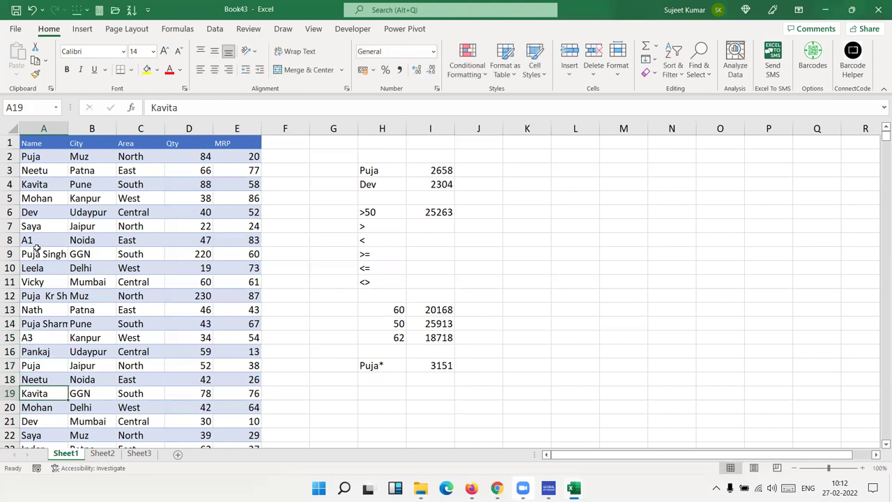
pyautogui.write('A9')
pyautogui.click(470, 279)
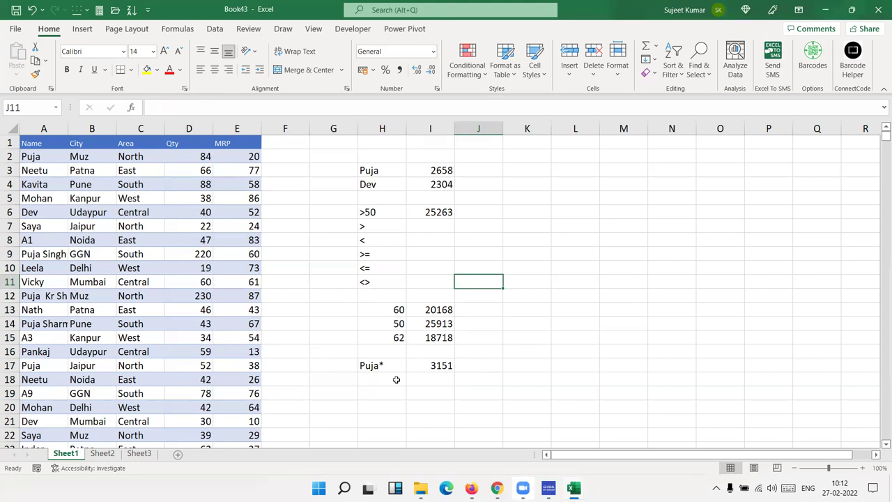
pyautogui.click(396, 379)
# Enter the wildcard ?? in H18 and begin a SUMIF formula in I18
pyautogui.write('??')
pyautogui.press('Return')
pyautogui.click(397, 380)
pyautogui.press('Tab')
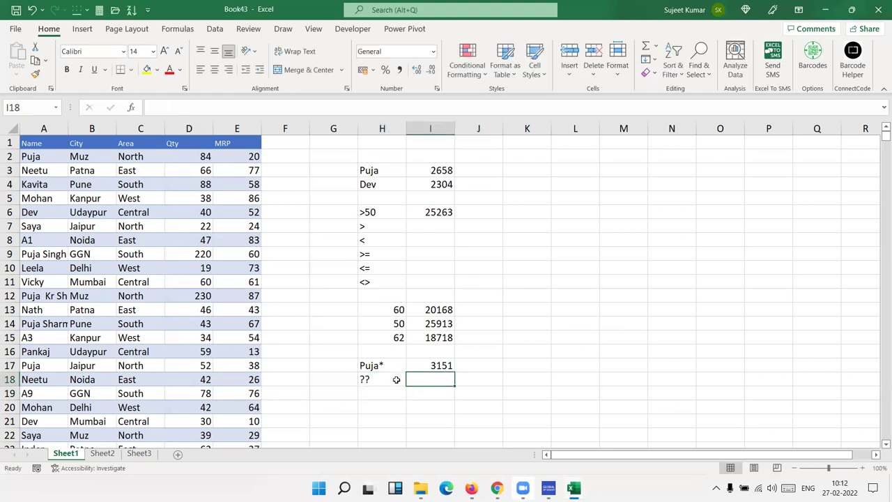
pyautogui.write('=')
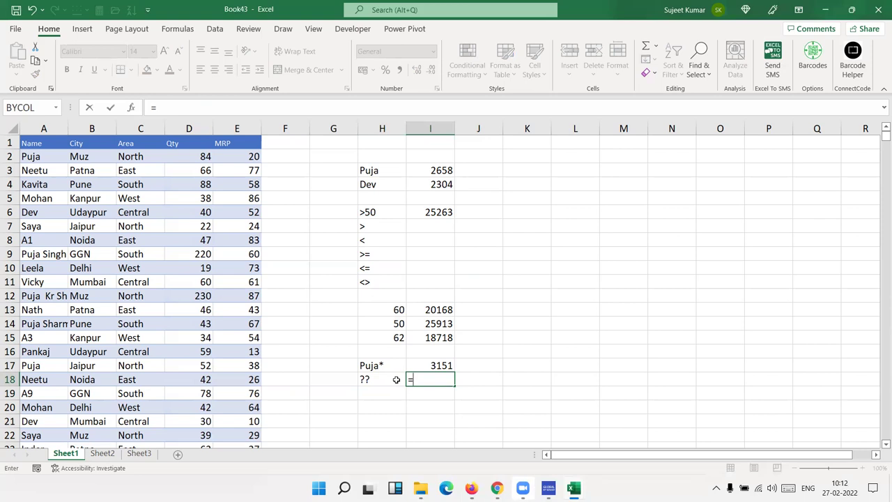
pyautogui.write('s')
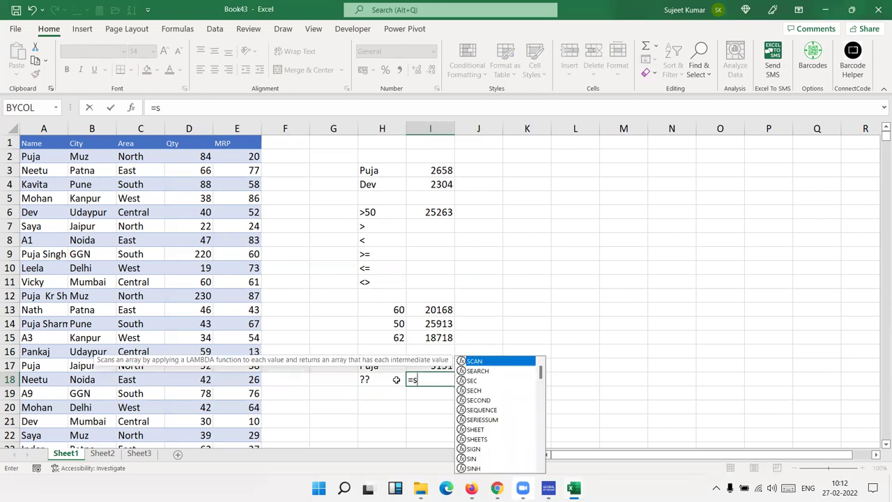
pyautogui.write('um')
pyautogui.press('Down')
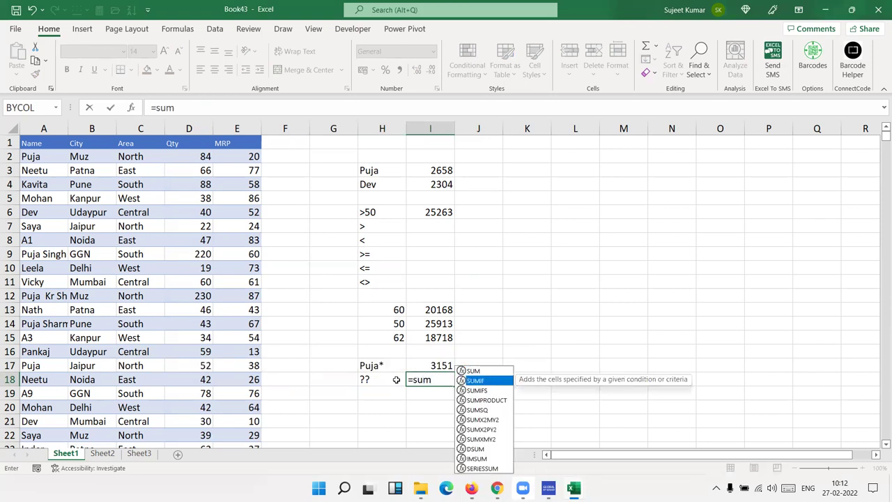
pyautogui.press('Tab')
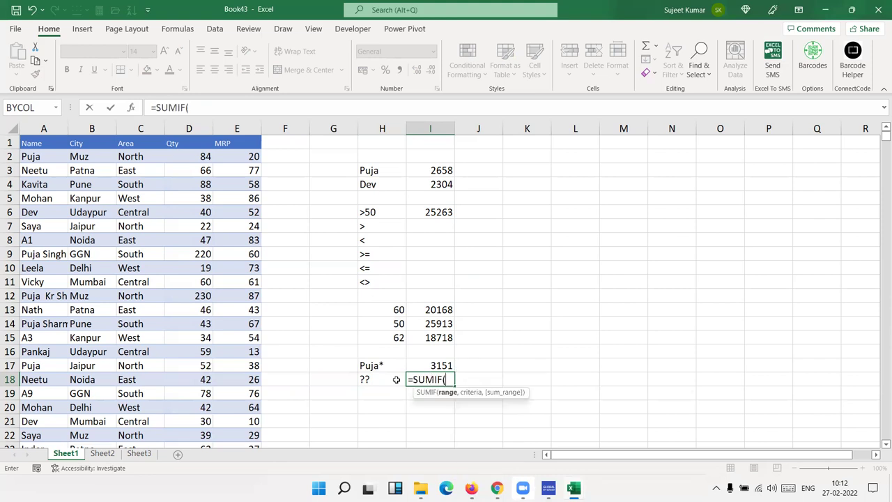
# Complete =SUMIF(A:A,H18,D:D) in I18, totalling 2828 for two-character names
pyautogui.click(169, 129)
pyautogui.write(',')
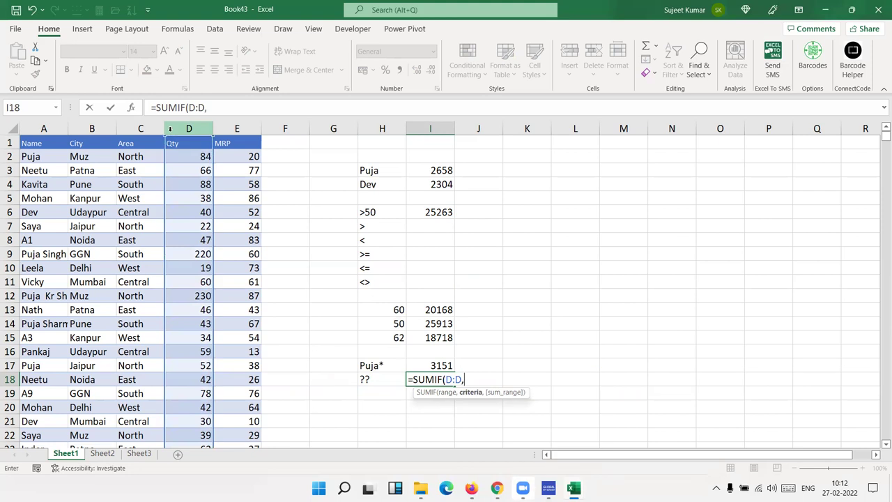
pyautogui.press('BackSpace')
pyautogui.press('BackSpace')
pyautogui.press('BackSpace')
pyautogui.press('BackSpace')
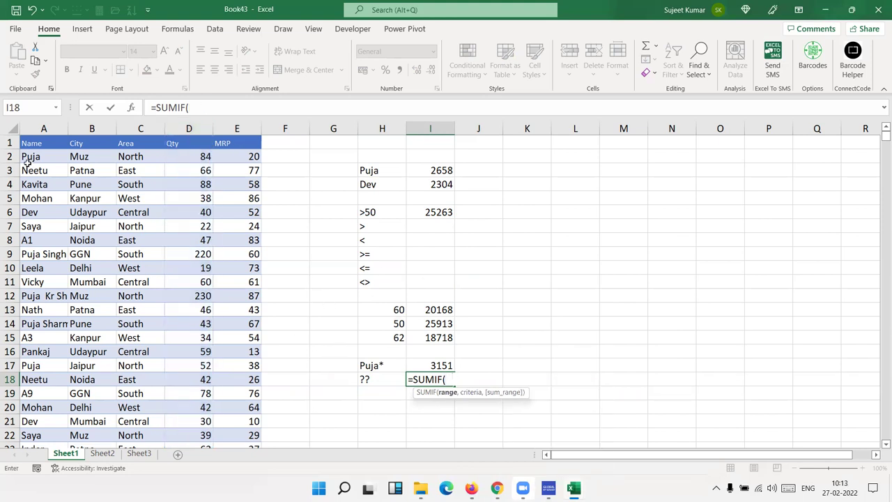
pyautogui.click(38, 129)
pyautogui.write(',')
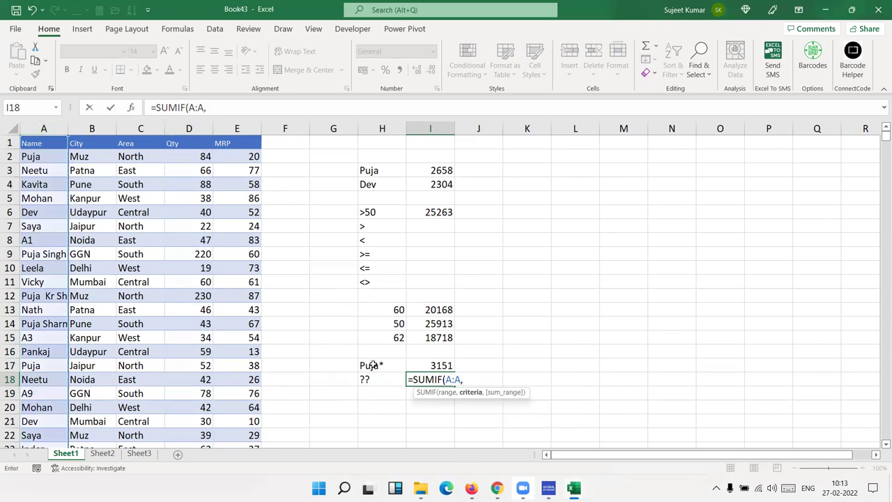
pyautogui.click(374, 382)
pyautogui.write(',')
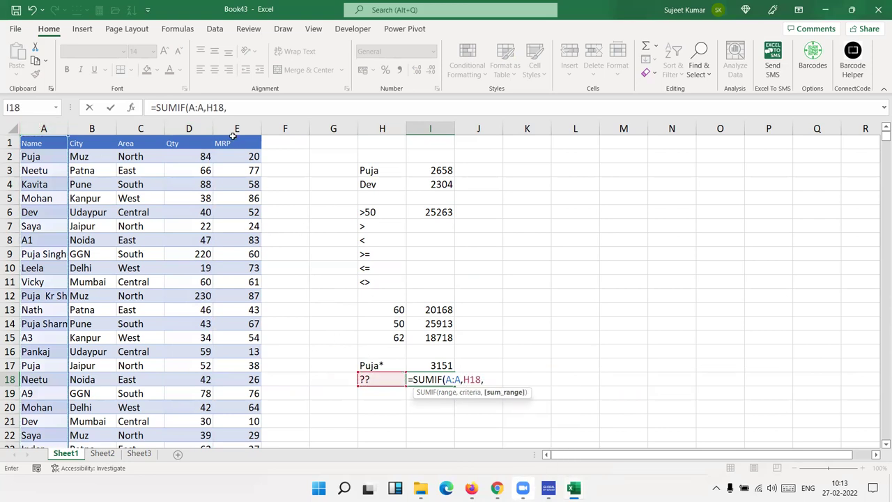
pyautogui.click(189, 129)
pyautogui.press('Return')
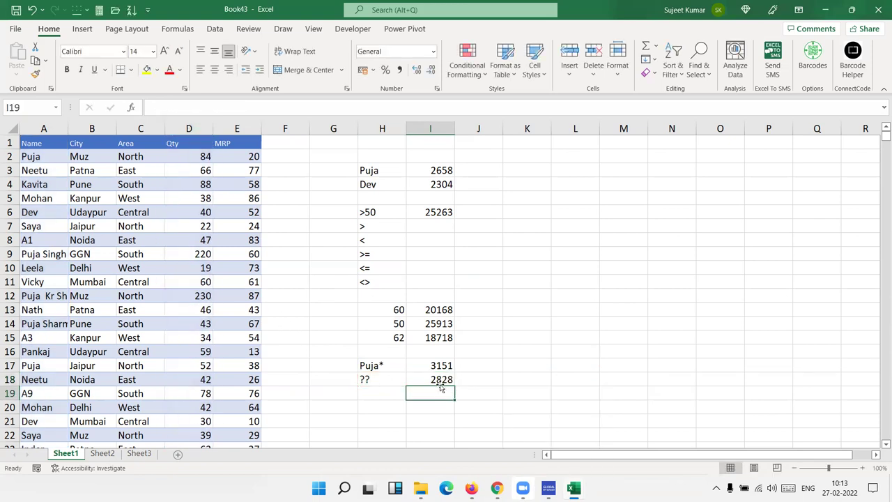
pyautogui.click(437, 376)
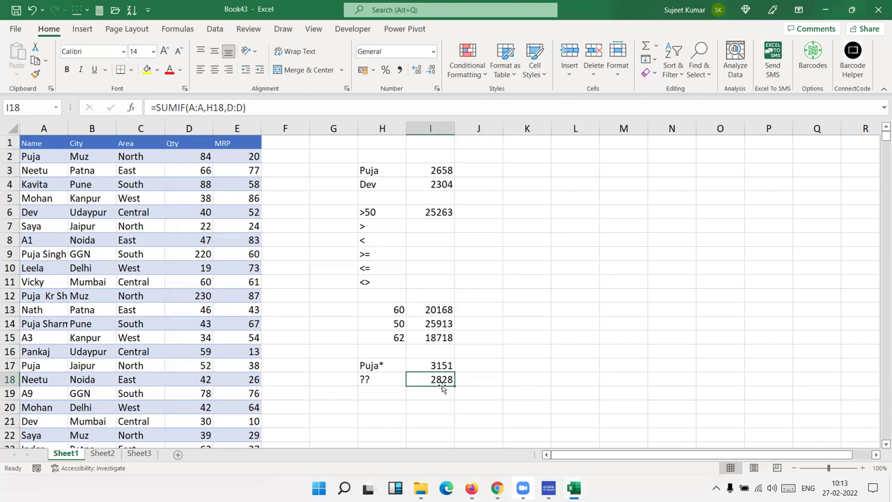
pyautogui.doubleClick(418, 378)
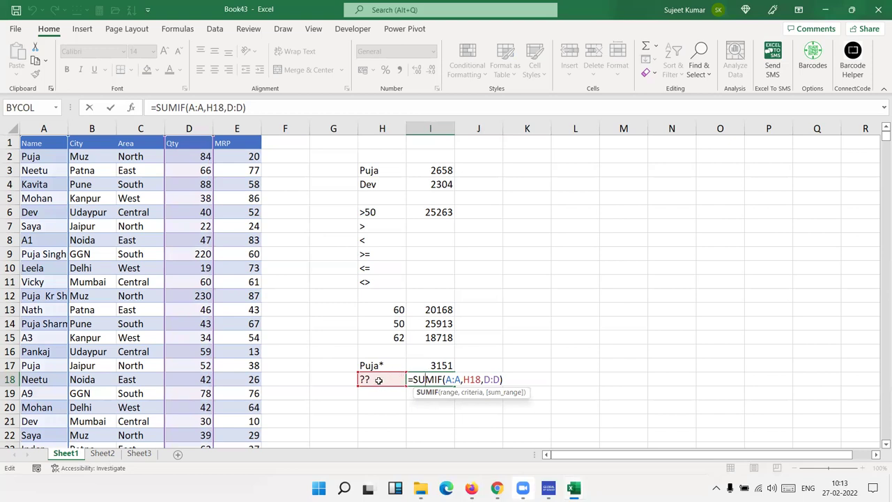
pyautogui.press('Return')
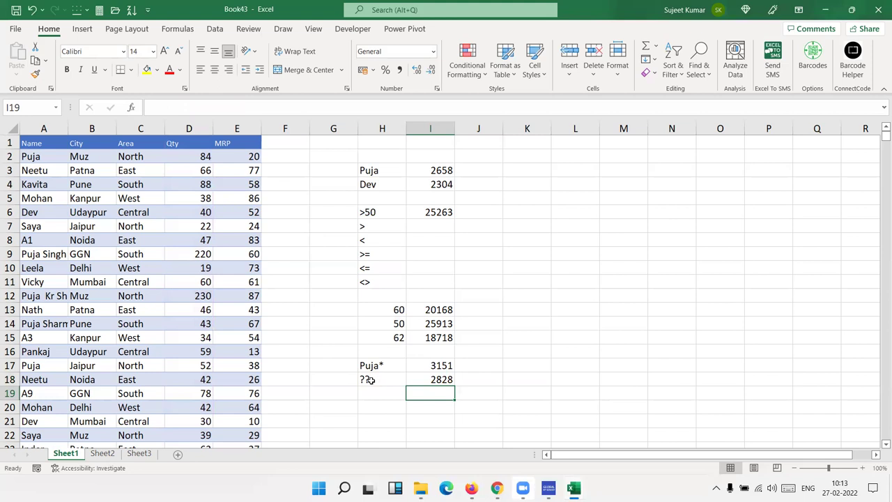
pyautogui.scroll(-17, 75, 376)
pyautogui.scroll(-4, 75, 377)
pyautogui.scroll(-12, 76, 376)
pyautogui.scroll(-7, 75, 374)
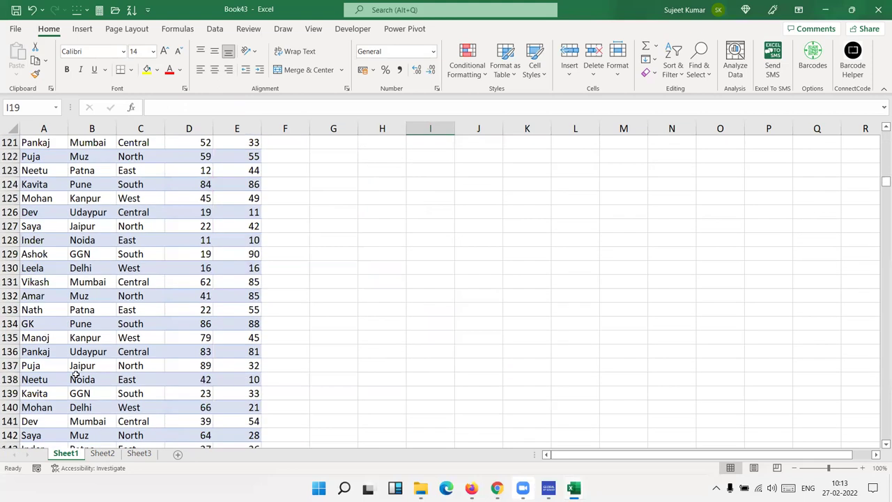
pyautogui.click(37, 325)
pyautogui.scroll(-7, 46, 430)
pyautogui.scroll(-7, 46, 430)
pyautogui.scroll(20, 218, 392)
pyautogui.scroll(20, 218, 392)
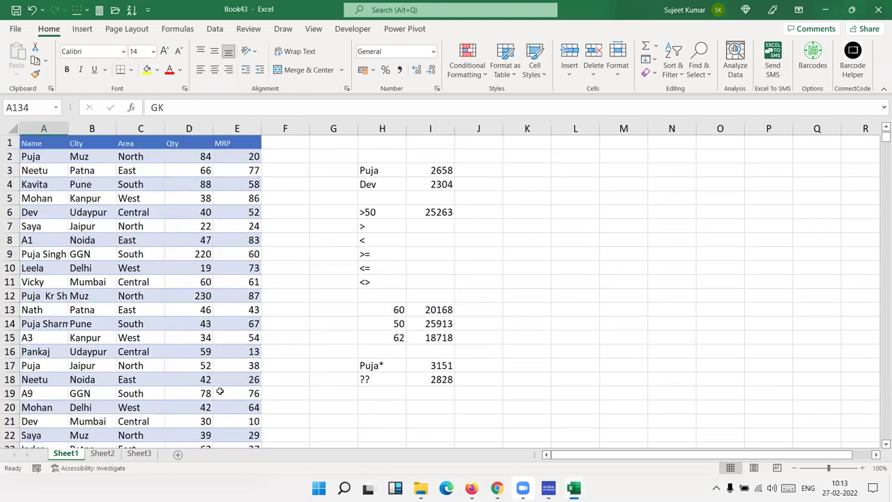
pyautogui.click(372, 392)
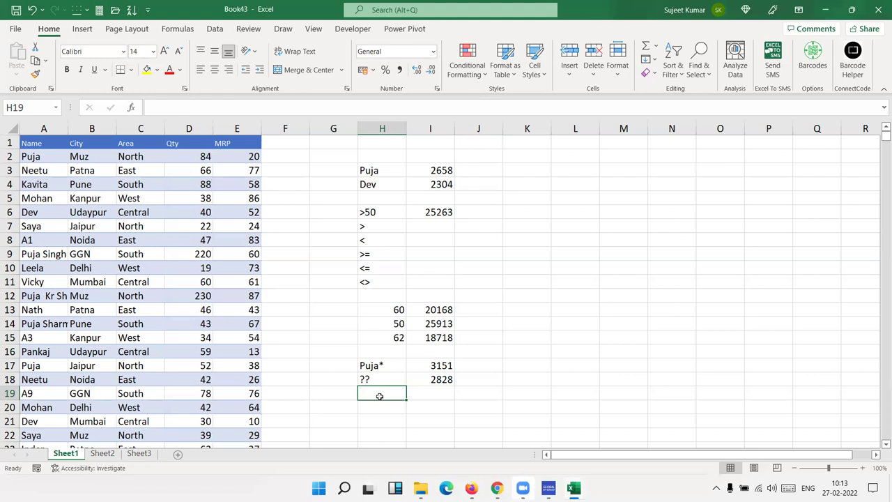
pyautogui.click(388, 383)
pyautogui.click(443, 379)
pyautogui.click(397, 392)
pyautogui.scroll(-3, 381, 388)
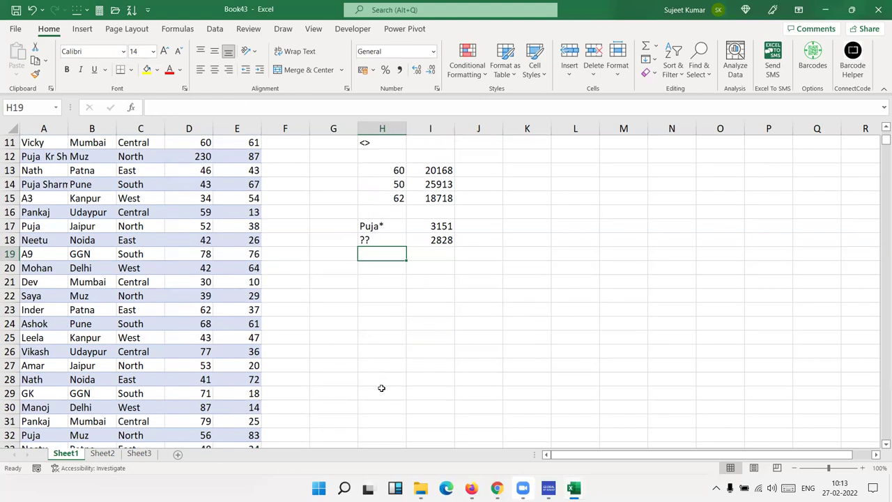
pyautogui.scroll(2, 340, 297)
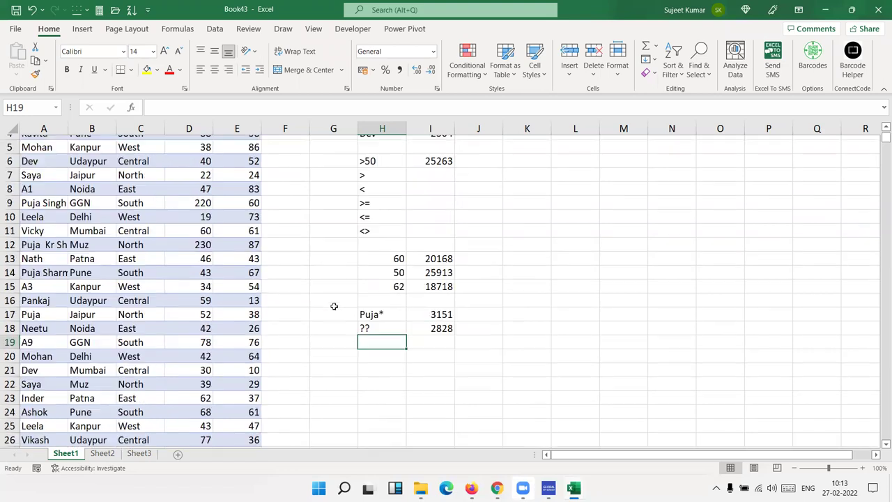
pyautogui.scroll(2, 337, 306)
pyautogui.scroll(-3, 339, 326)
# Enter the criteria Puja in G21 and Muz in H21
pyautogui.scroll(-1, 339, 333)
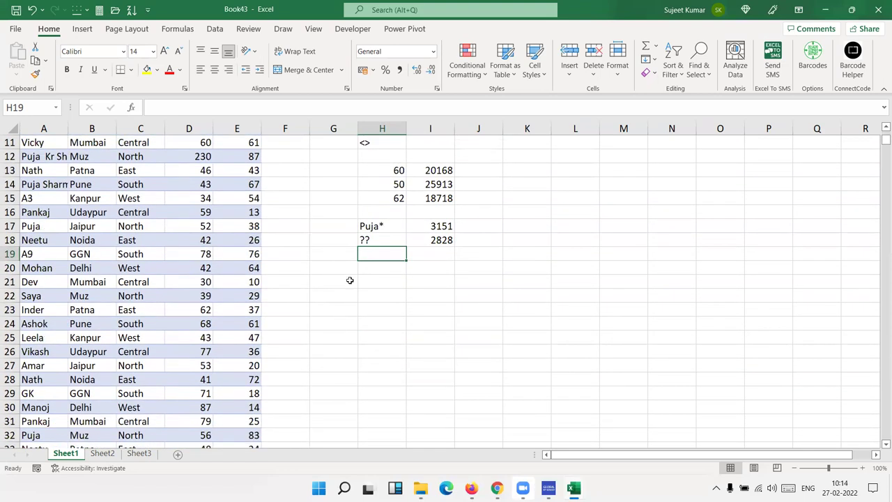
pyautogui.click(350, 281)
pyautogui.write('Pu')
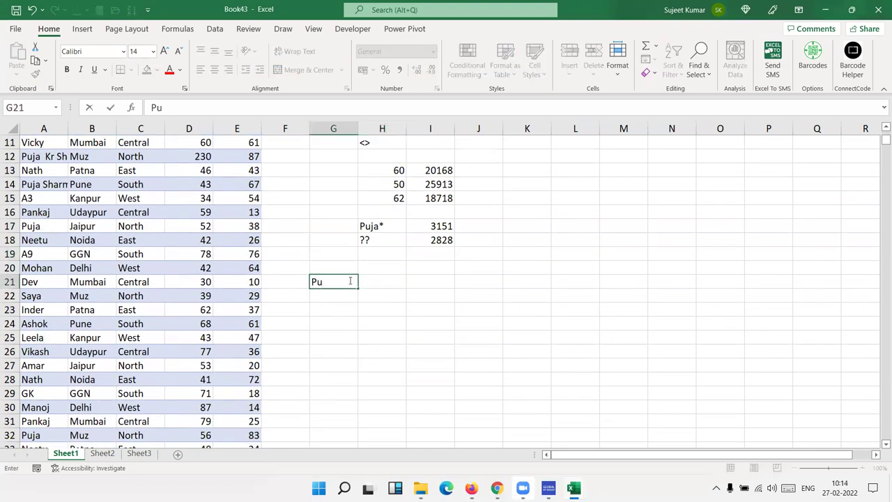
pyautogui.write('ja')
pyautogui.press('Tab')
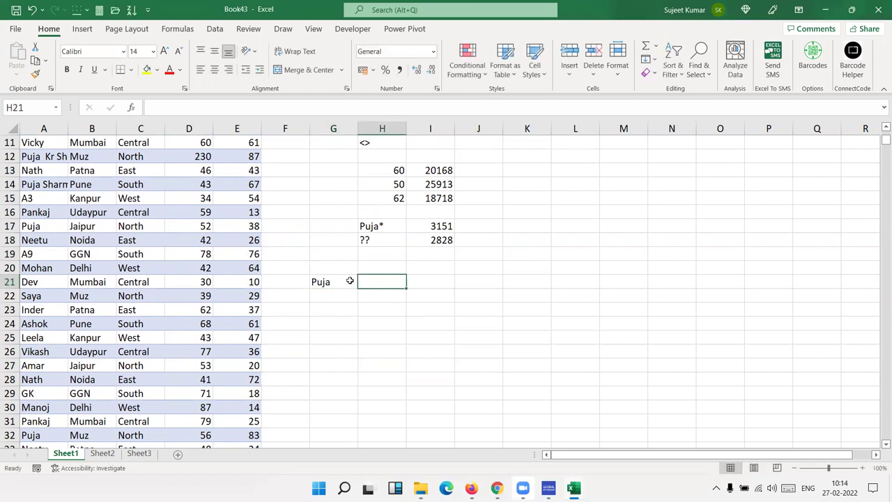
pyautogui.write('Muz')
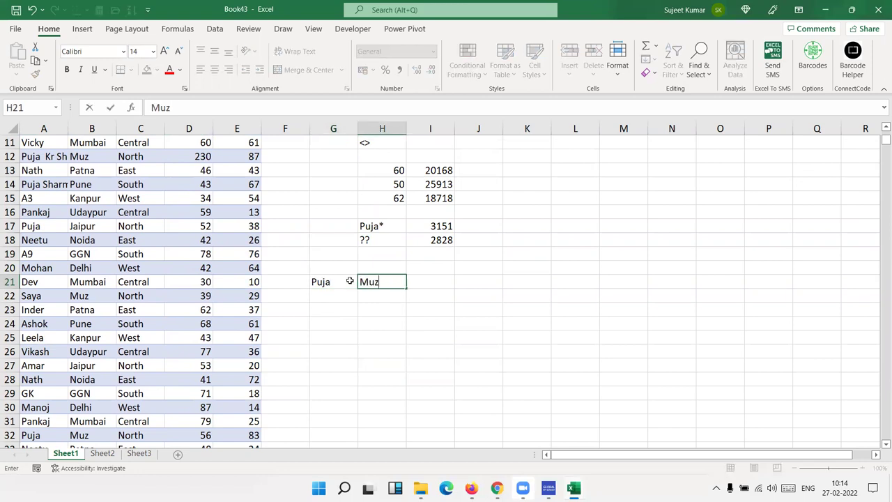
pyautogui.press('Tab')
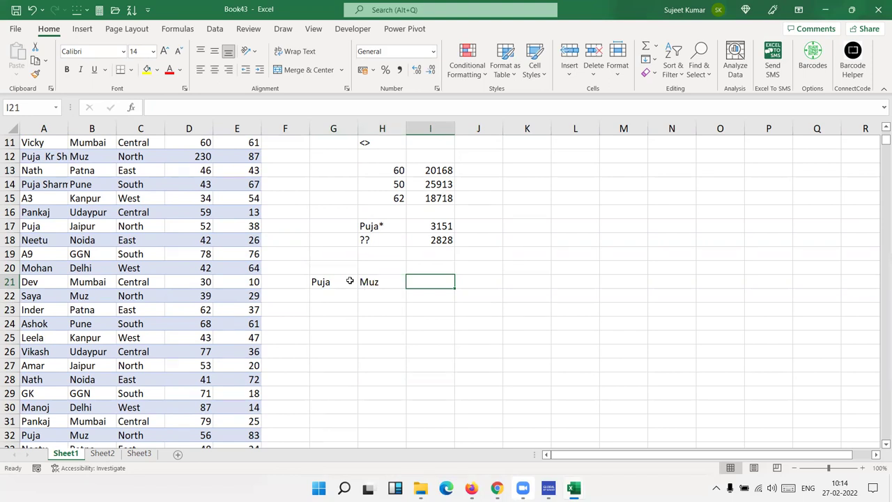
# Build =SUMIFS(D:D,A:A,G21,B:B,H21) in I21 to total Puja's quantities in Muz
pyautogui.write('=s')
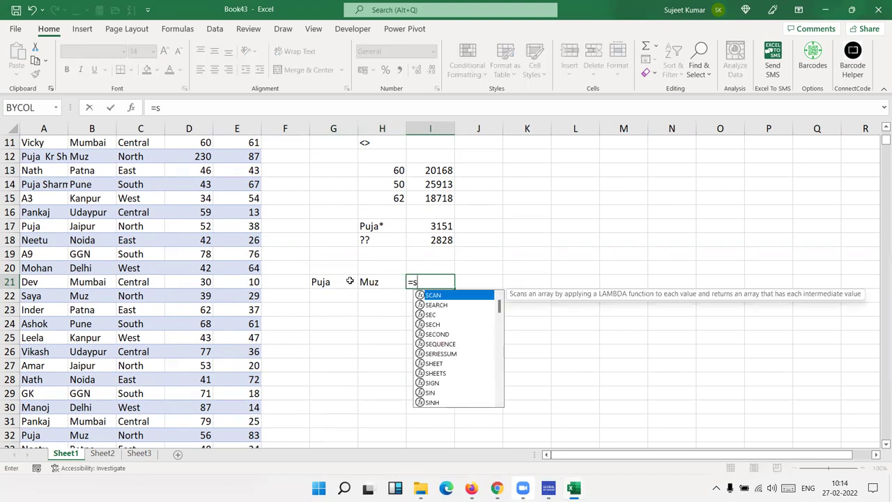
pyautogui.write('um')
pyautogui.press('Down')
pyautogui.press('Down')
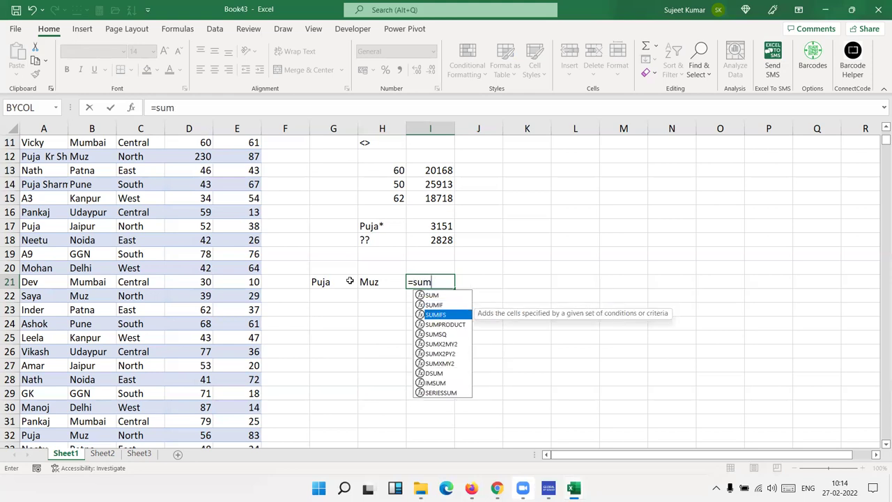
pyautogui.press('Tab')
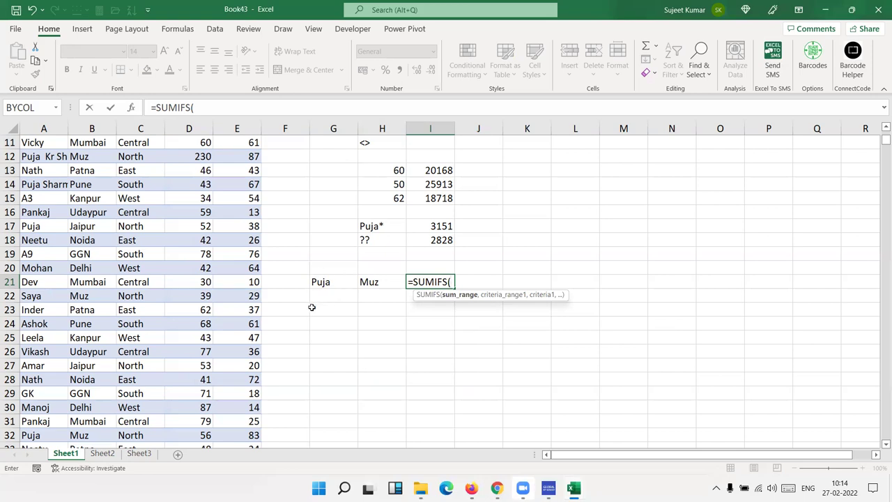
pyautogui.scroll(4, 312, 307)
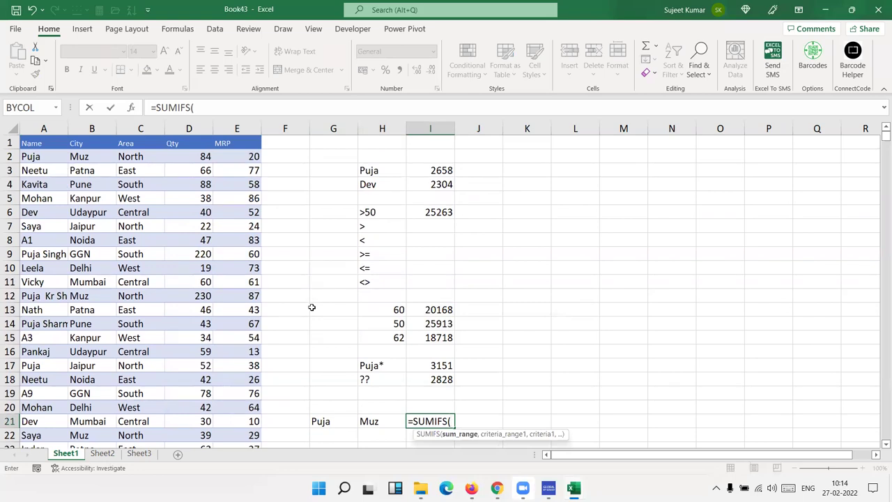
pyautogui.click(173, 122)
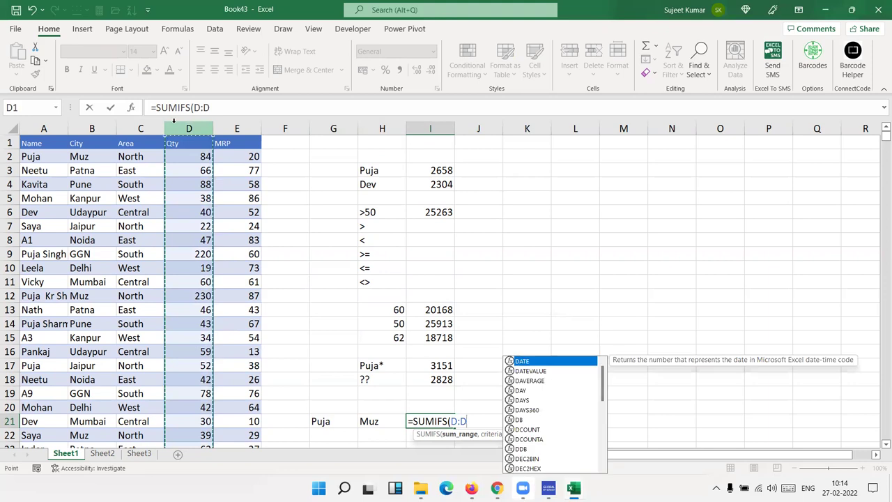
pyautogui.write(',')
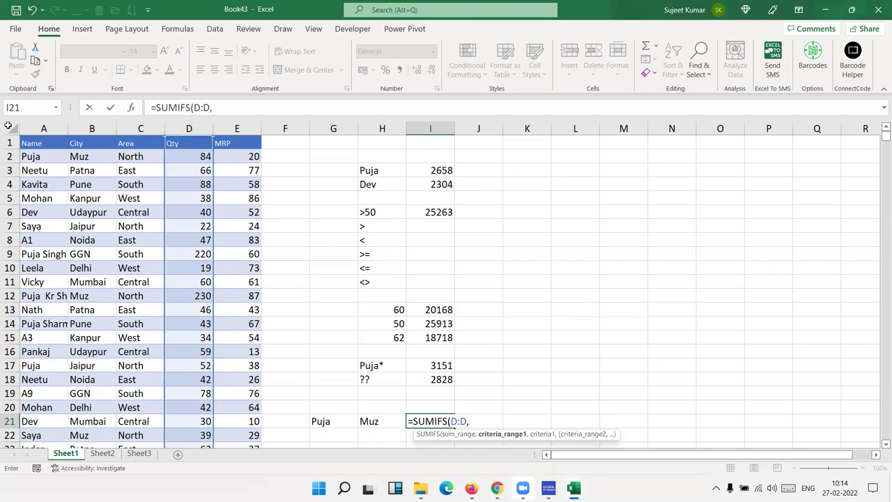
pyautogui.click(31, 128)
pyautogui.write(',')
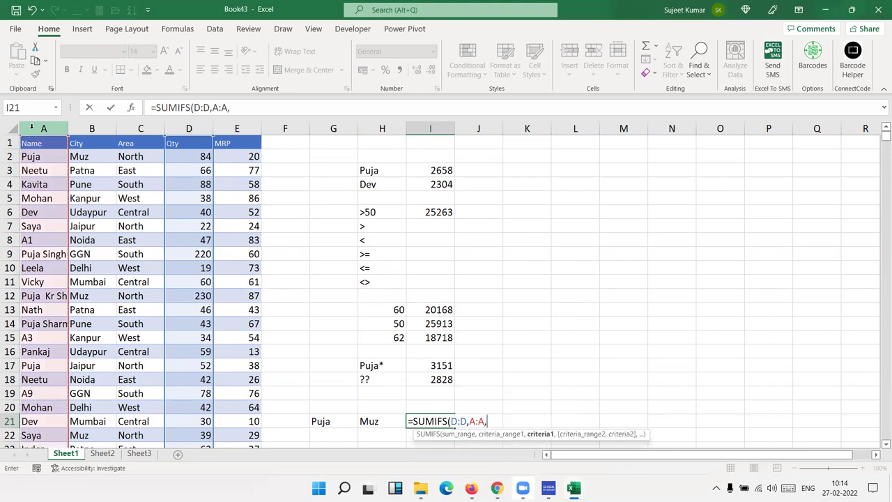
pyautogui.click(318, 421)
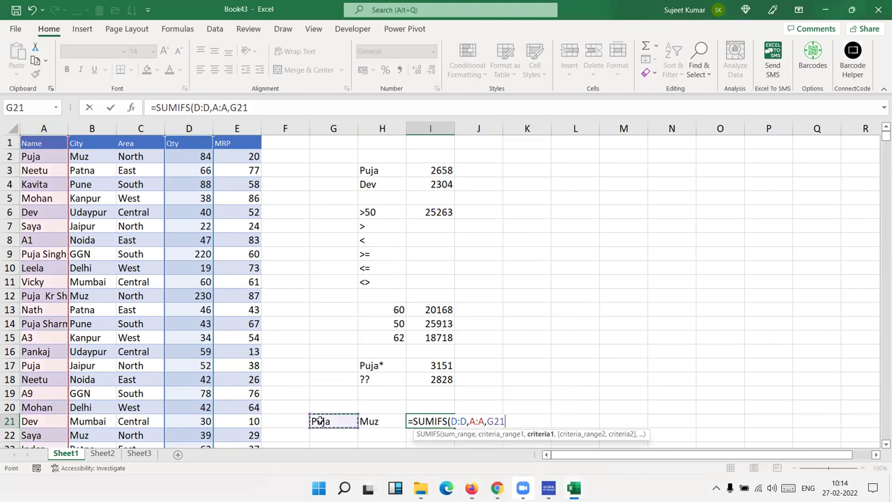
pyautogui.write(',')
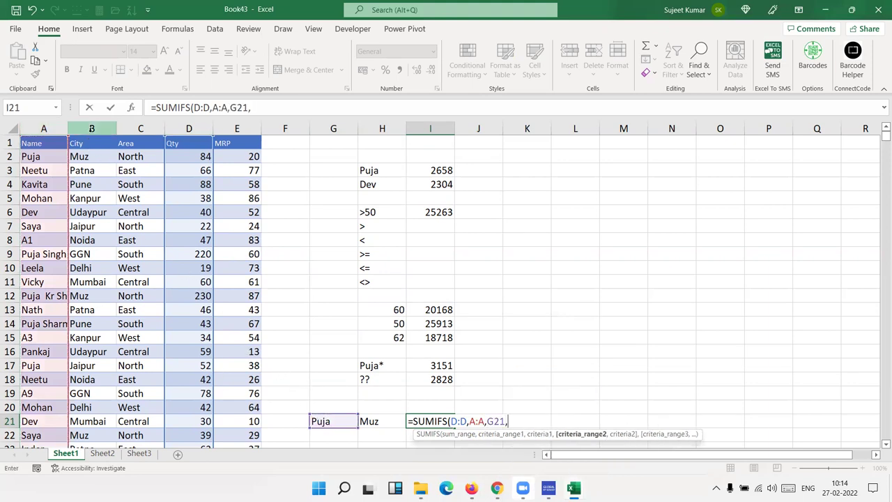
pyautogui.click(92, 129)
pyautogui.write(',')
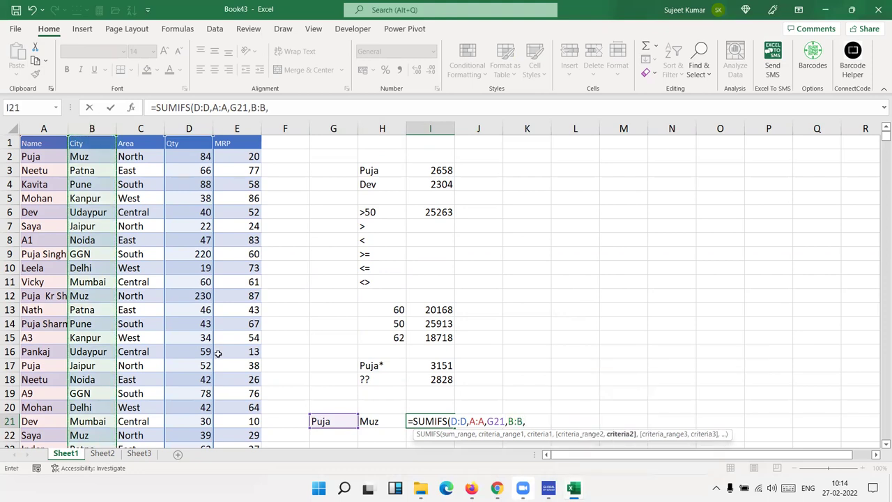
pyautogui.click(372, 421)
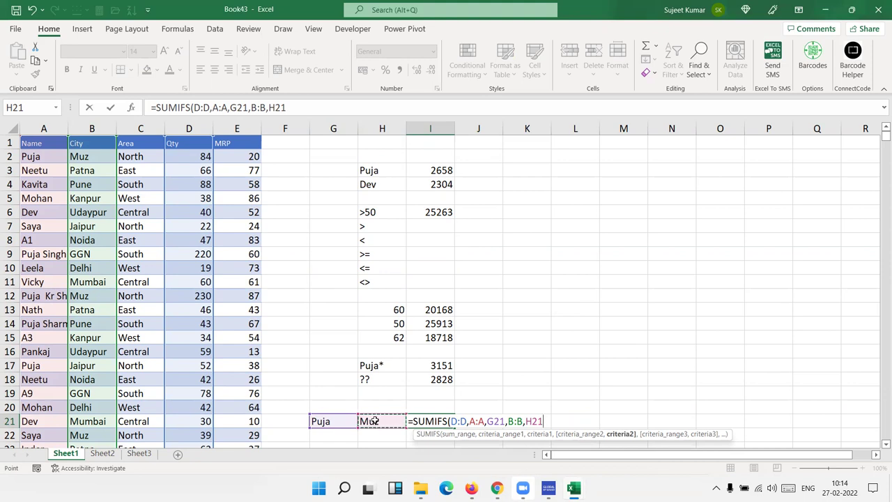
pyautogui.press('Return')
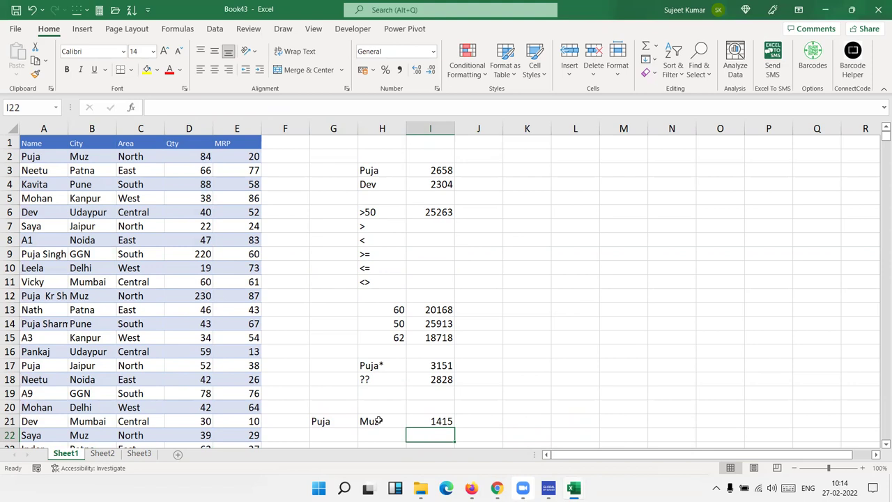
pyautogui.press('Up')
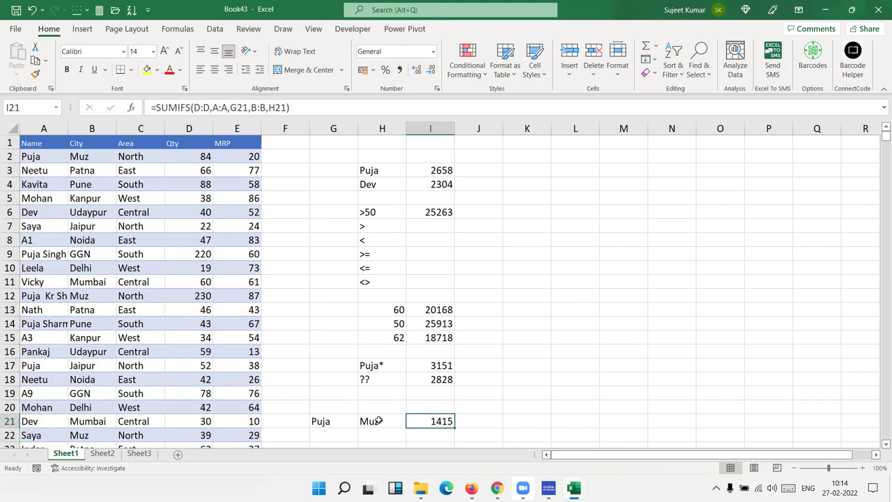
pyautogui.scroll(-1, 378, 421)
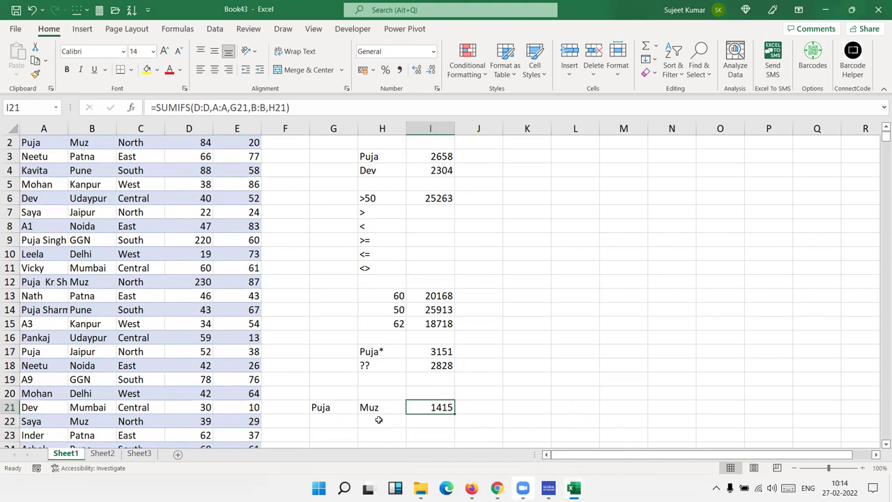
pyautogui.scroll(1, 382, 418)
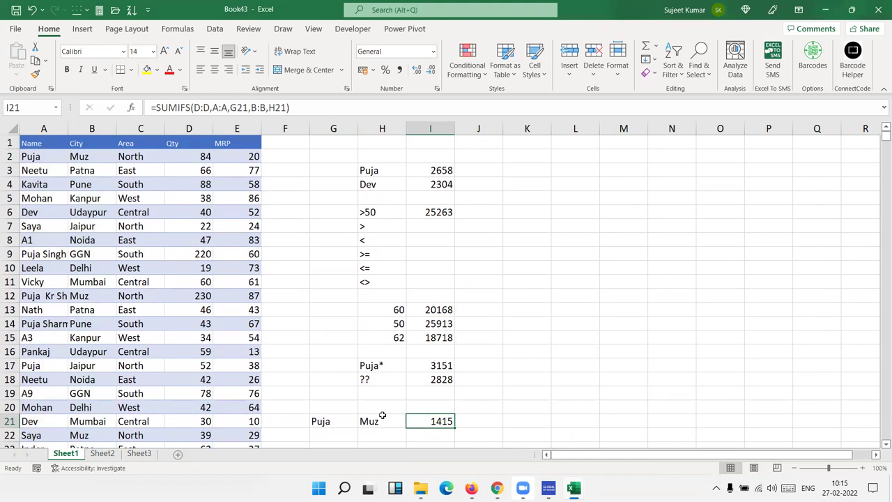
pyautogui.doubleClick(422, 425)
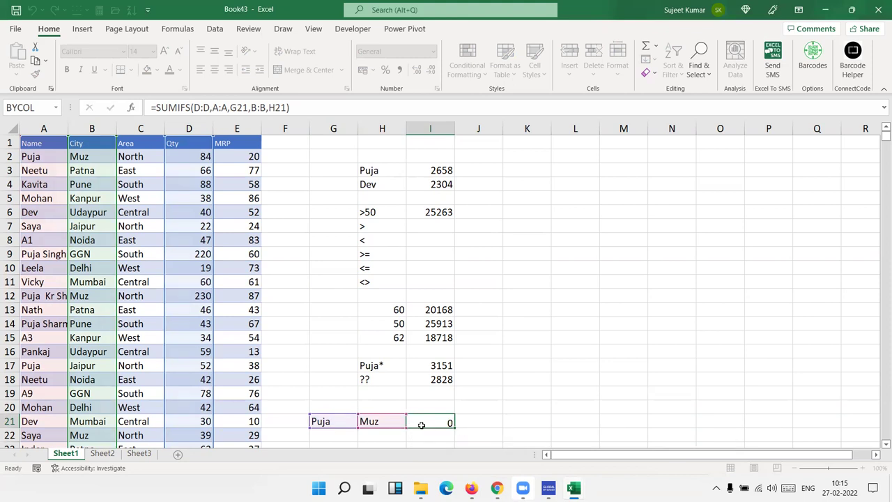
pyautogui.press('Return')
pyautogui.moveTo(374, 406); pyautogui.dragTo(364, 146)
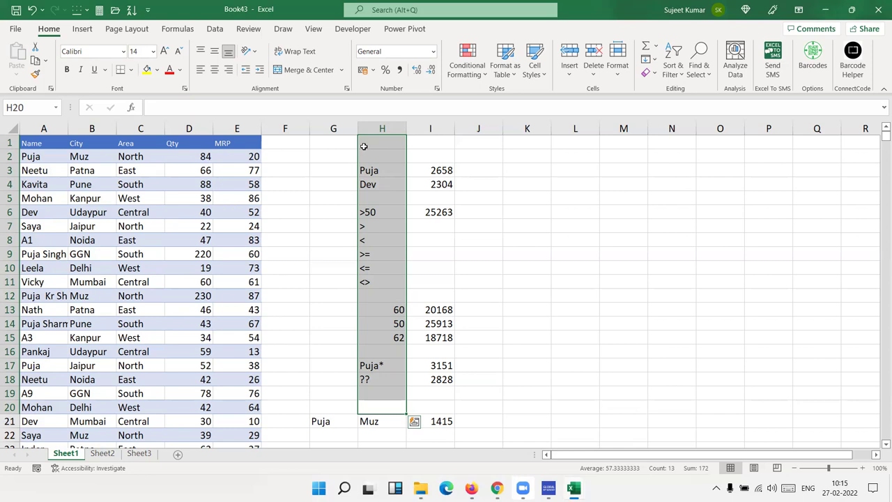
pyautogui.press('Return')
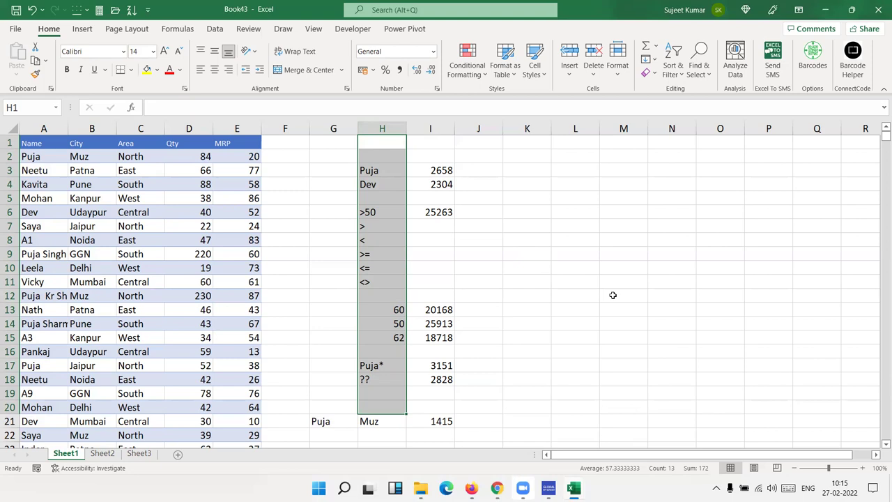
# Compare the AVERAGE and AVERAGEA suggestions in K3, then cancel the formula
pyautogui.click(506, 183)
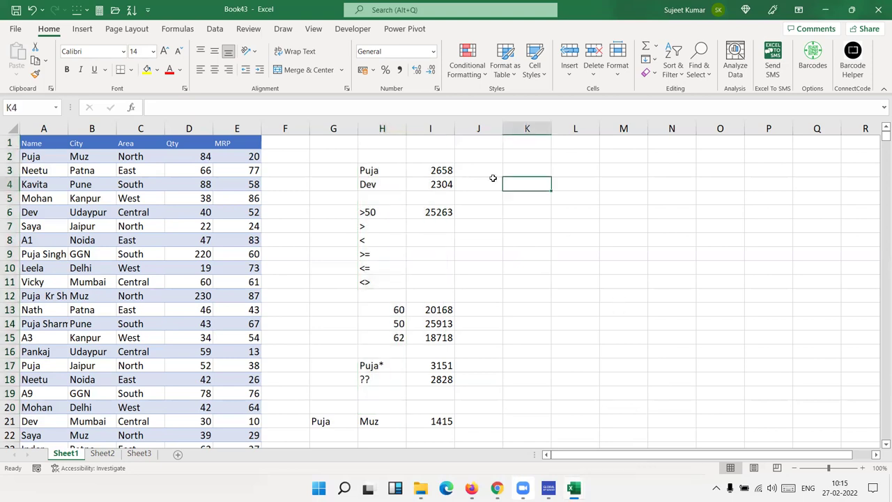
pyautogui.click(484, 171)
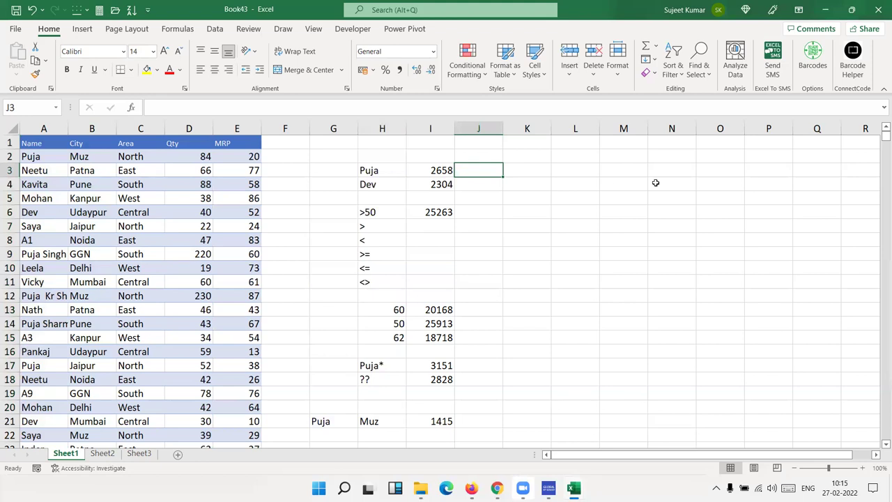
pyautogui.press('Right')
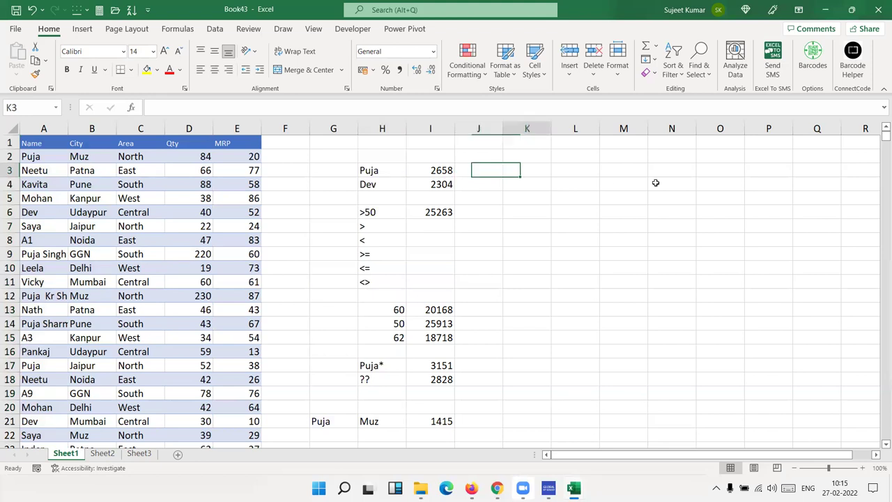
pyautogui.write('=av')
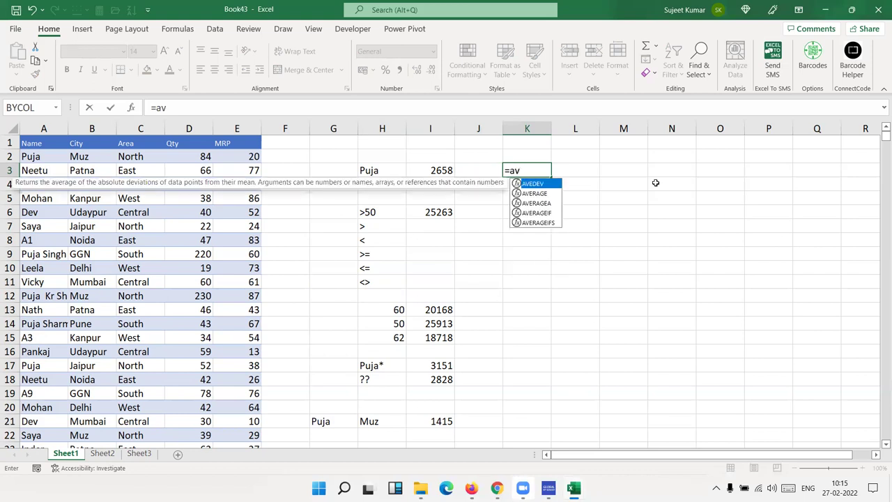
pyautogui.press('Down')
pyautogui.press('Down')
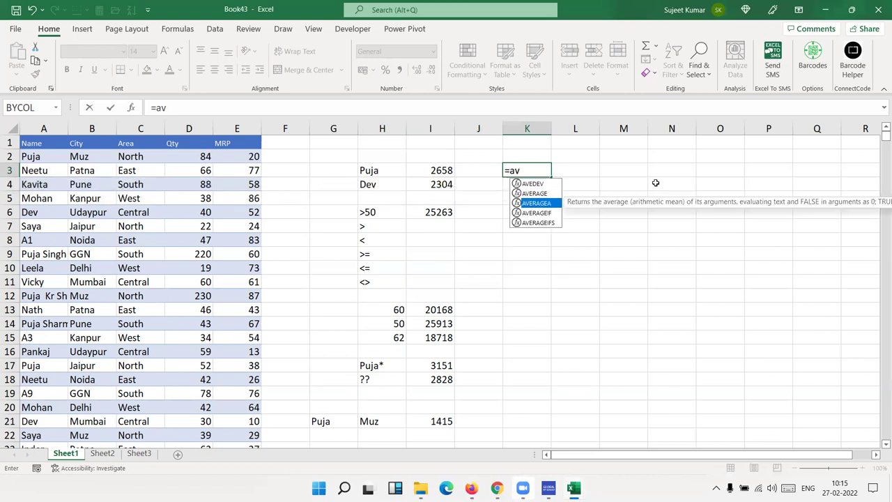
pyautogui.press('Up')
# Fill M1:M7 with the value 10 using Ctrl+D
pyautogui.press('Down')
pyautogui.press('Escape')
pyautogui.press('Right')
pyautogui.press('Up')
pyautogui.press('Up')
pyautogui.press('Right')
pyautogui.write('1')
pyautogui.press('Return')
pyautogui.write('1')
pyautogui.press('Return')
pyautogui.press('Up')
pyautogui.press('Up')
pyautogui.write('10')
pyautogui.press('Return')
pyautogui.press('Up')
pyautogui.hotkey('shift', 'Down')
pyautogui.hotkey('shift', 'Down')
pyautogui.hotkey('shift', 'Down')
pyautogui.hotkey('shift', 'Down')
pyautogui.hotkey('shift', 'Down')
pyautogui.hotkey('shift', 'Down')
pyautogui.hotkey('ctrl', 'd')
pyautogui.hotkey('ctrl', 'Down')
# Enter =AVERAGE(M1:M7) in M8
pyautogui.press('Down')
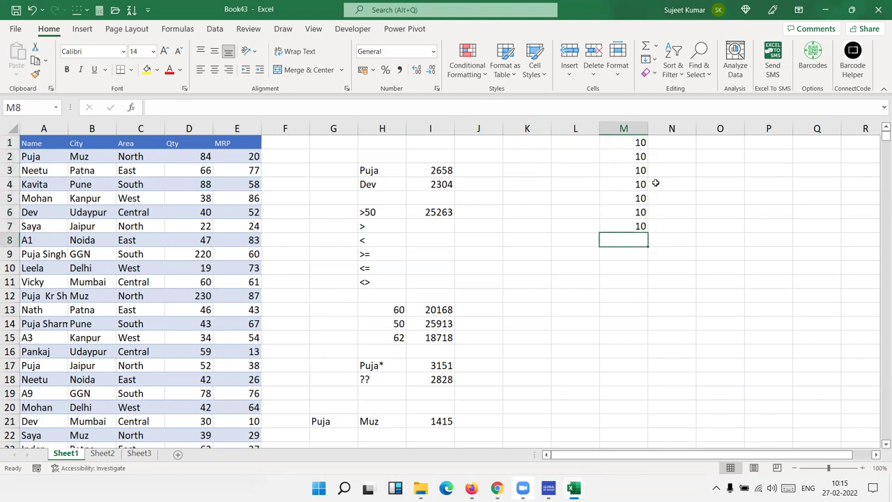
pyautogui.write('=av')
pyautogui.press('Down')
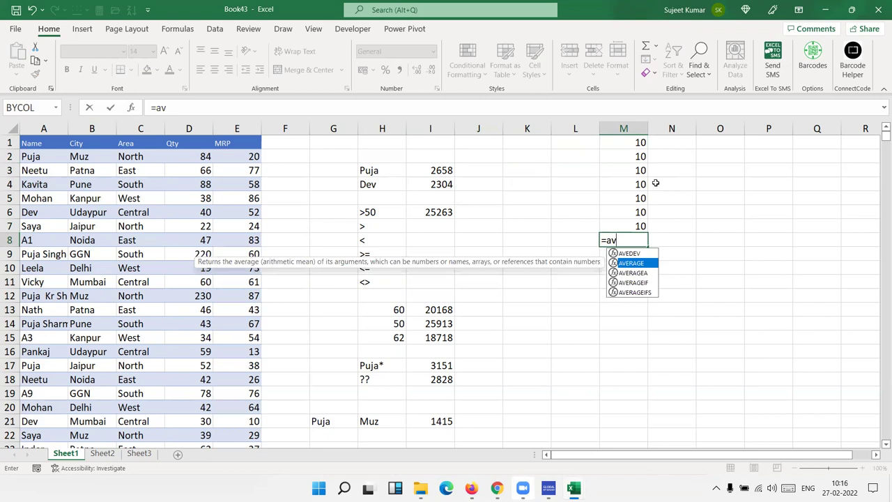
pyautogui.press('Tab')
pyautogui.press('Up')
pyautogui.hotkey('ctrl', 'shift', 'Up')
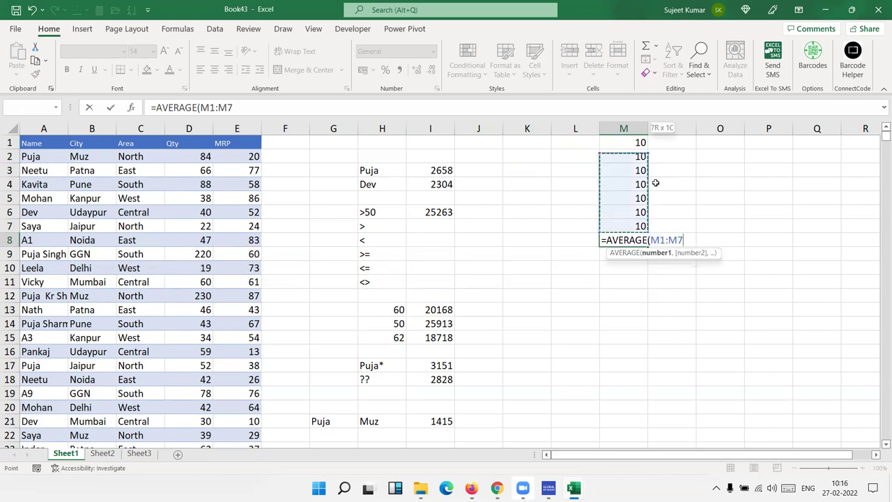
pyautogui.press('Return')
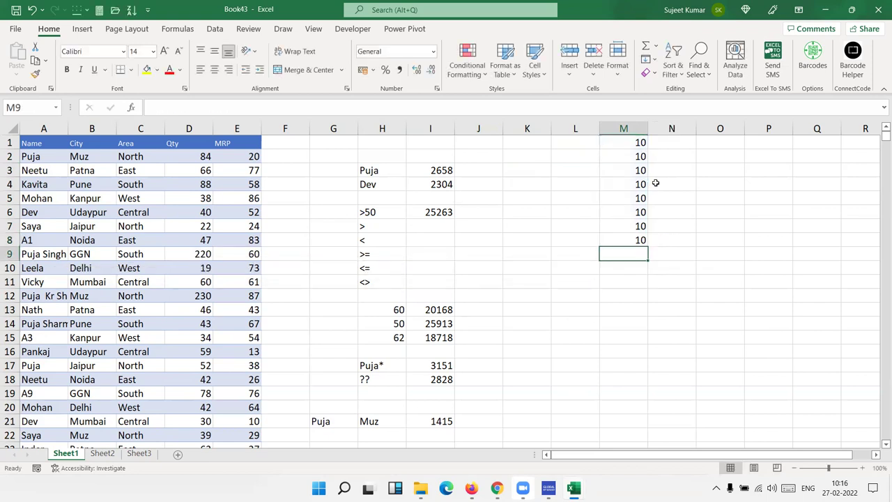
# Replace M5 with TRUE and review M8's AVERAGE formula, still showing 10
pyautogui.press('Up')
pyautogui.press('Up')
pyautogui.press('Up')
pyautogui.press('Up')
pyautogui.write('10')
pyautogui.hotkey('ctrl', 'Return')
pyautogui.press('Delete')
pyautogui.write('TRUE')
pyautogui.press('Return')
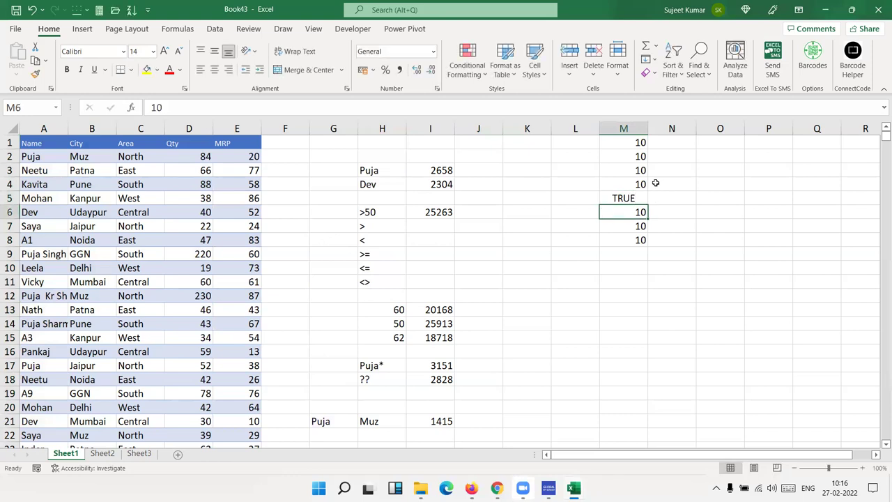
pyautogui.press('Down')
pyautogui.press('Down')
pyautogui.press('F2')
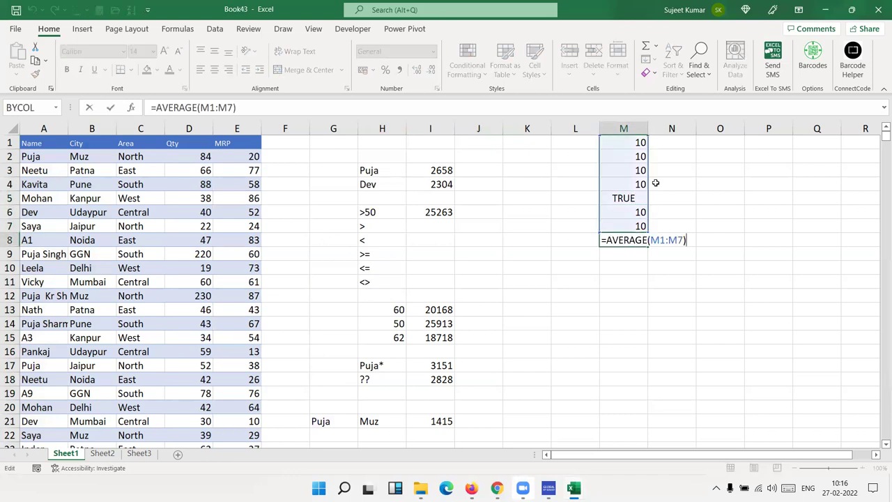
pyautogui.press('Escape')
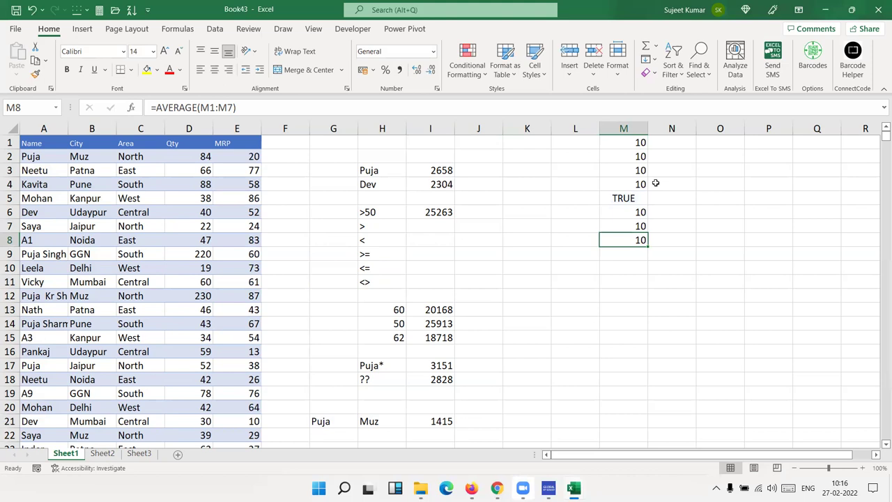
# Move the AVERAGE formula down to M9 and enter =AVERAGEA(M1:M7) in M8
pyautogui.hotkey('ctrl', 'x')
pyautogui.press('Down')
pyautogui.hotkey('ctrl', 'v')
pyautogui.press('Up')
pyautogui.write('=')
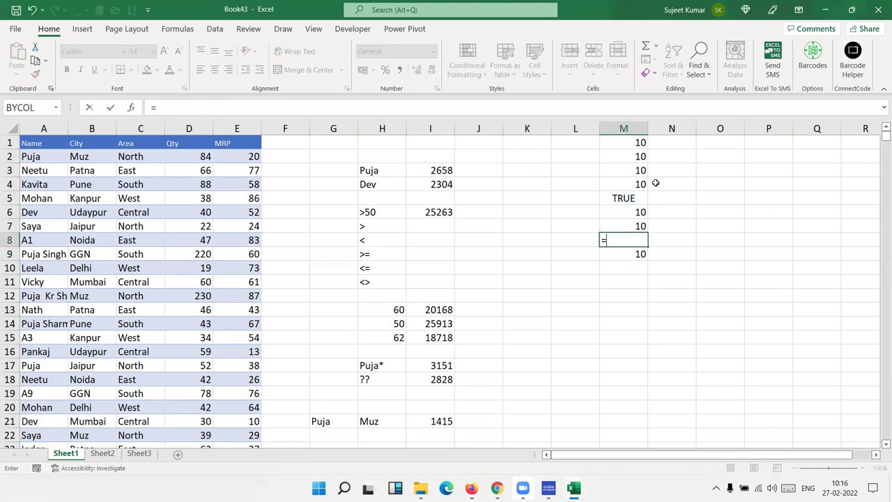
pyautogui.write('AV')
pyautogui.press('Down')
pyautogui.press('Down')
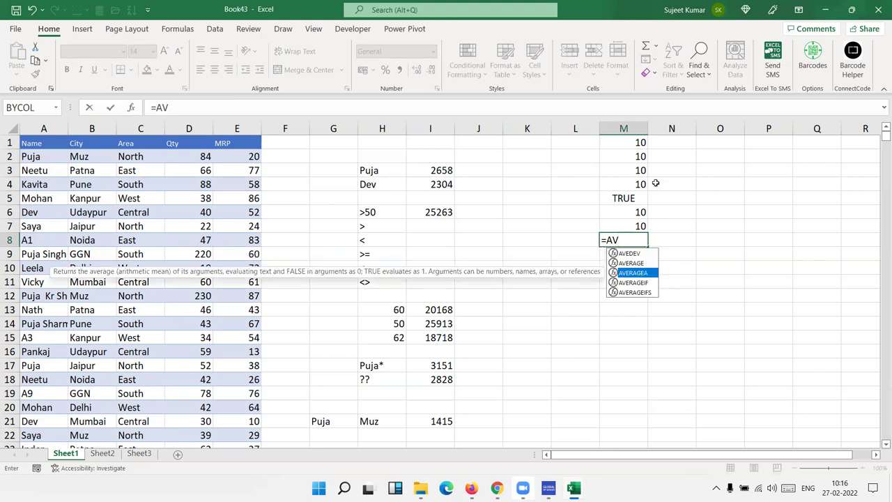
pyautogui.press('Tab')
pyautogui.press('Up')
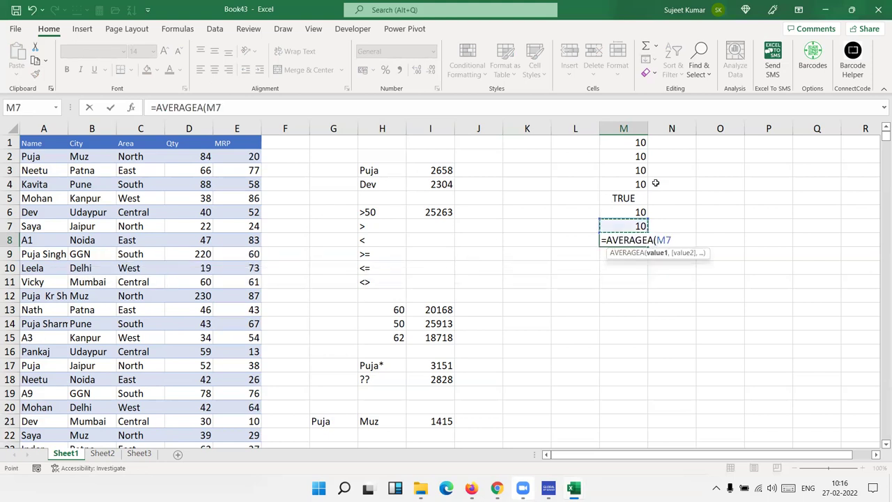
pyautogui.hotkey('ctrl', 'shift', 'Up')
pyautogui.press('Return')
# Delete TRUE from M5 to compare results, restore it, and select M1:M7
pyautogui.press('Up')
pyautogui.press('Up')
pyautogui.press('Up')
pyautogui.press('Up')
pyautogui.press('Delete')
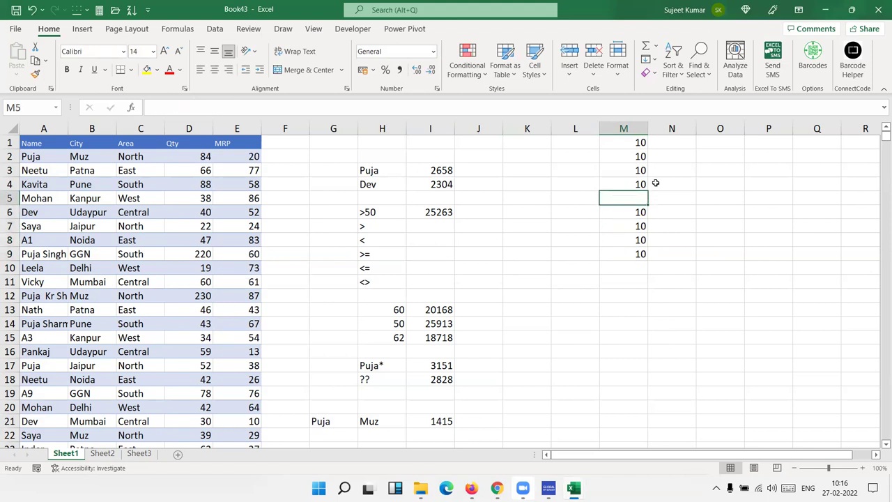
pyautogui.hotkey('ctrl', 'z')
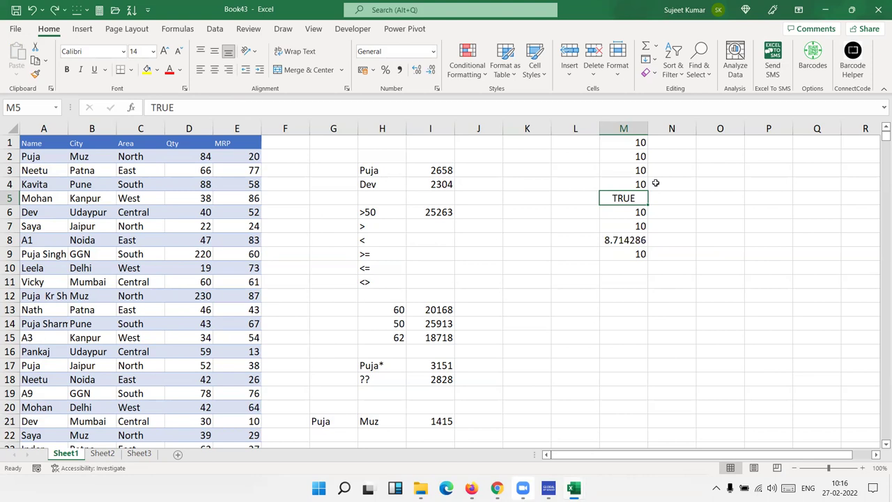
pyautogui.press('Down')
pyautogui.press('Down')
pyautogui.hotkey('ctrl', 'shift', 'Up')
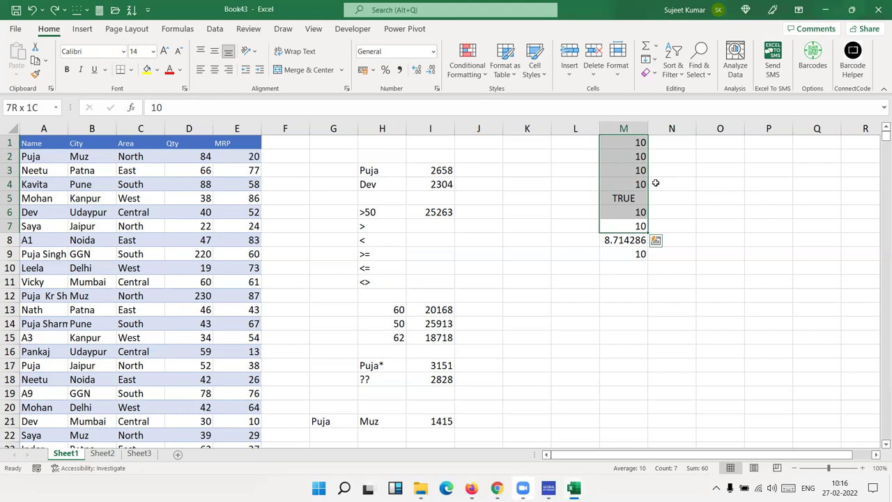
pyautogui.doubleClick(628, 254)
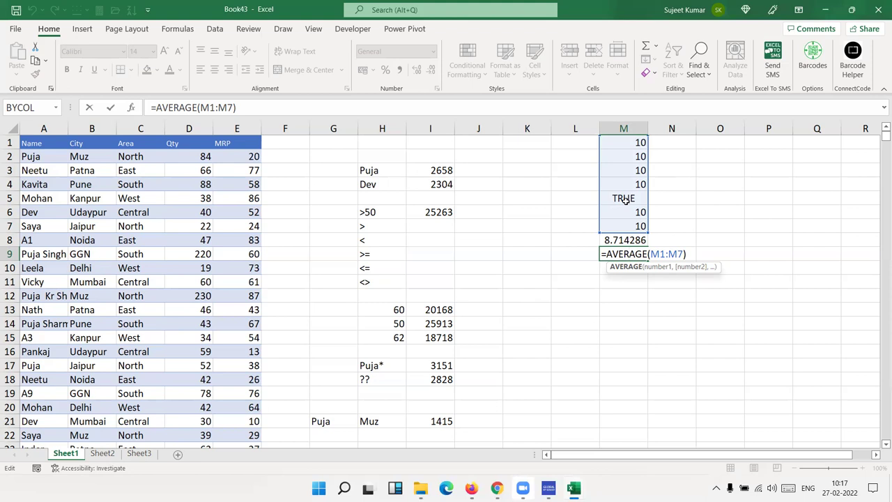
pyautogui.press('Return')
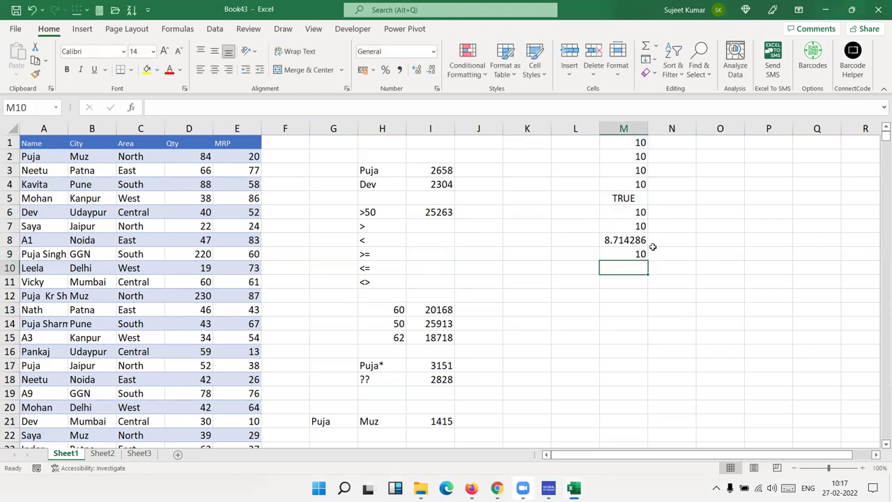
pyautogui.click(638, 251)
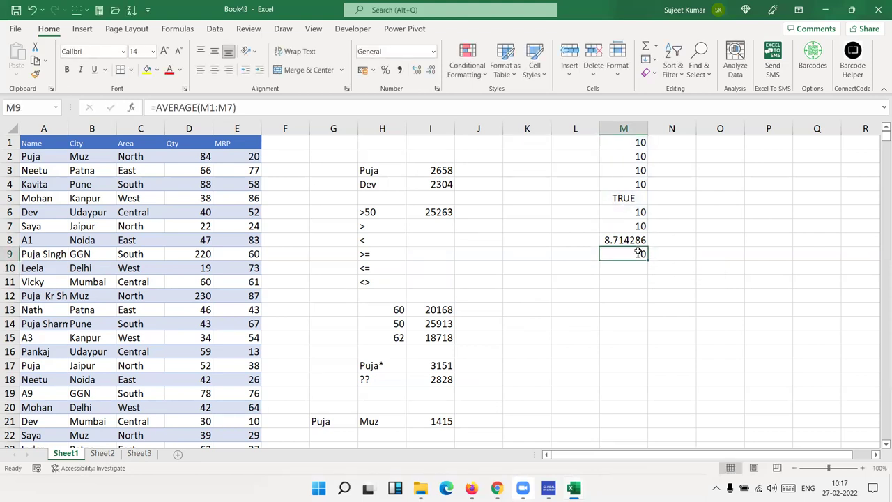
pyautogui.click(623, 198)
pyautogui.write('SADEAS')
pyautogui.click(704, 207)
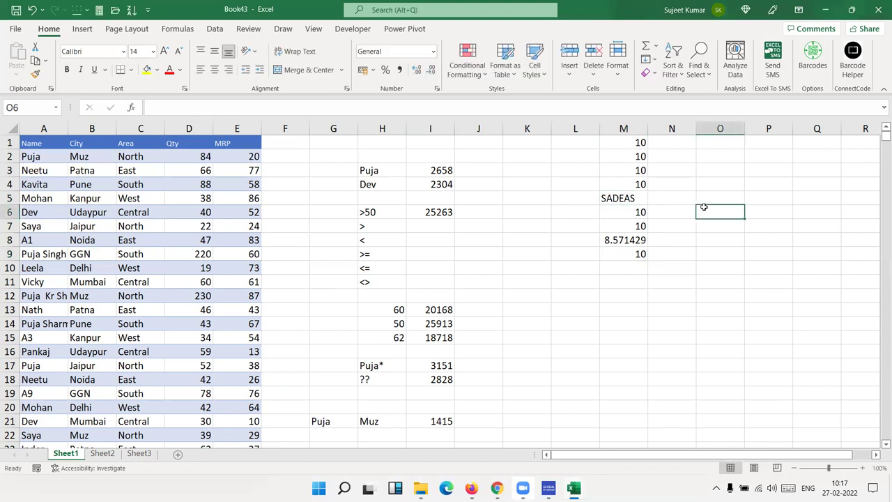
pyautogui.hotkey('ctrl', 'z')
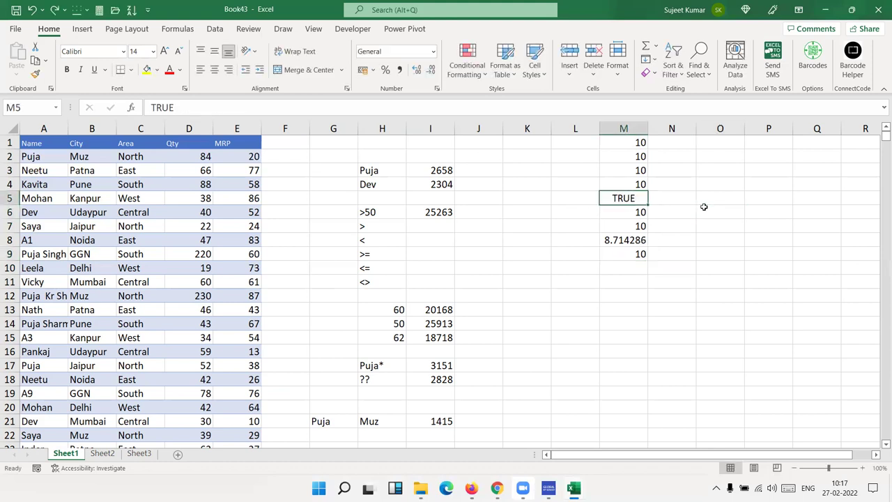
pyautogui.doubleClick(632, 253)
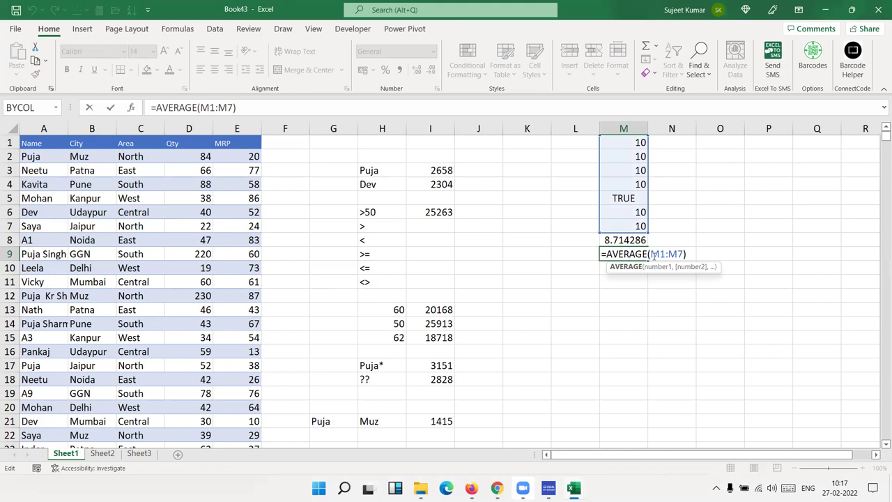
# Commit M9's AVERAGE and M8's =AVERAGEA(M1:M7) formulas, with M8 showing 8.714286
pyautogui.press('Return')
pyautogui.doubleClick(641, 240)
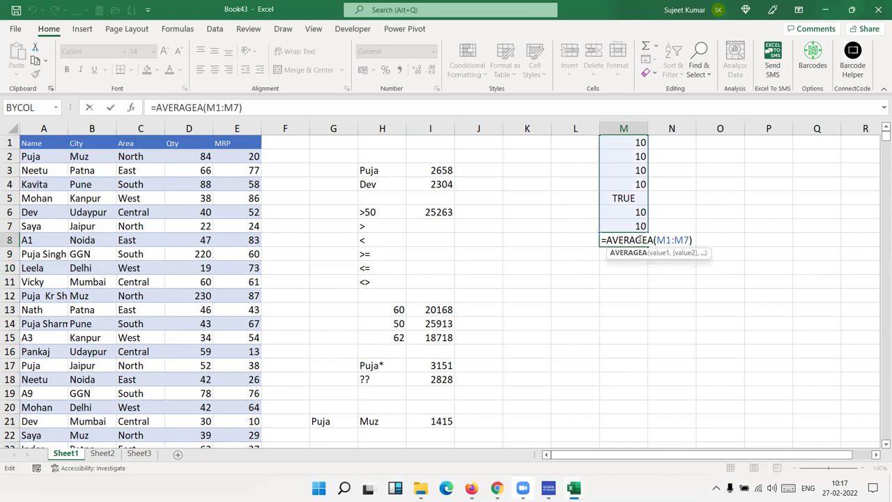
pyautogui.doubleClick(642, 240)
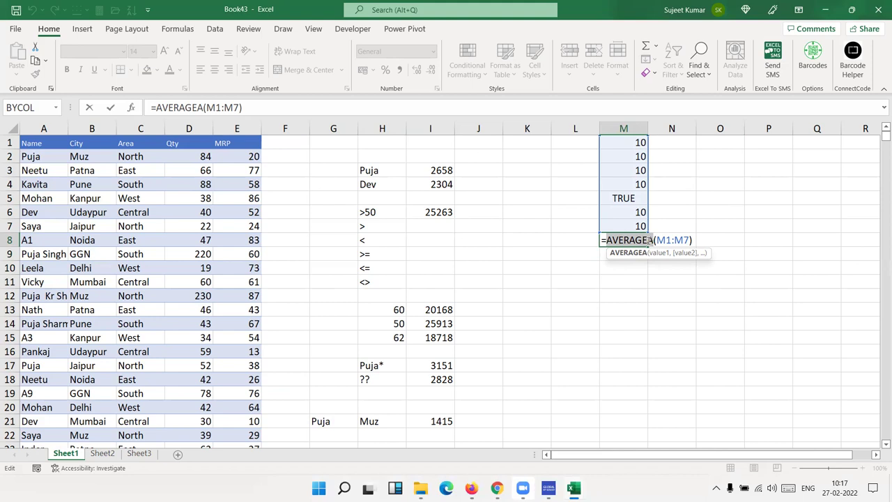
pyautogui.press('Return')
pyautogui.press('Up')
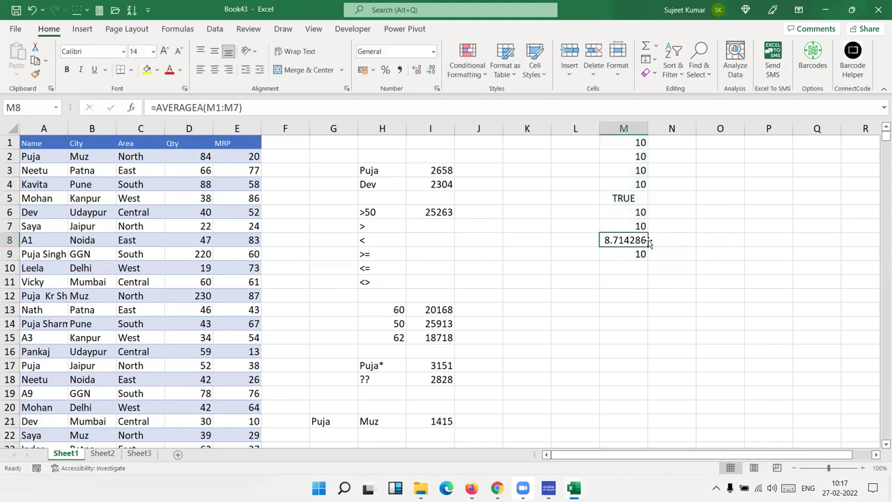
# Select M1:M7 to read its average, count and sum on the status bar
pyautogui.moveTo(638, 226); pyautogui.dragTo(625, 141)
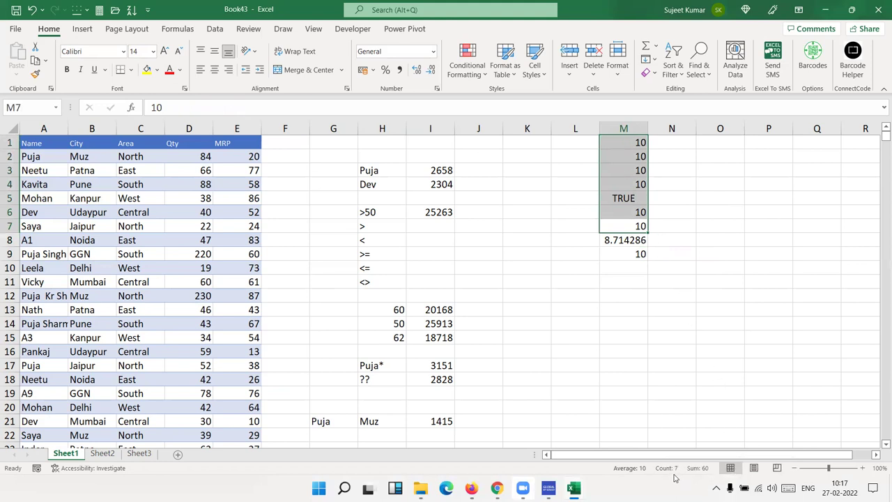
pyautogui.click(632, 224)
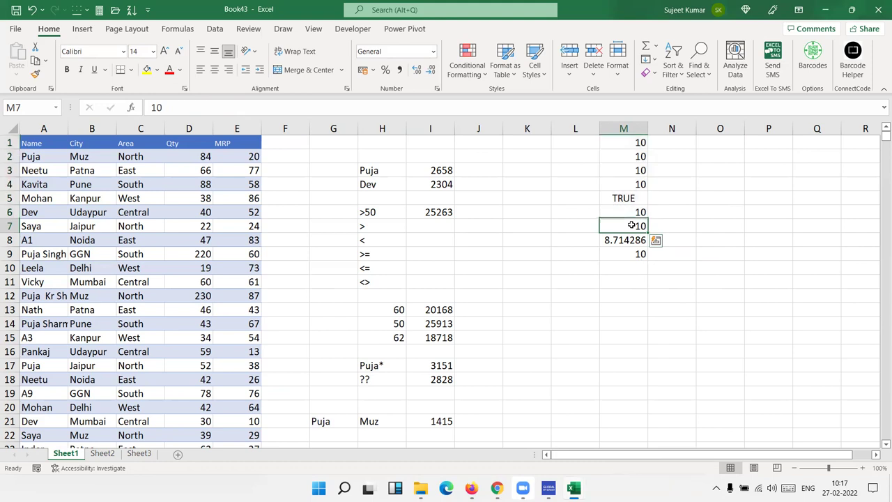
pyautogui.click(635, 200)
pyautogui.click(624, 128)
pyautogui.click(633, 141)
pyautogui.moveTo(633, 142); pyautogui.dragTo(631, 224)
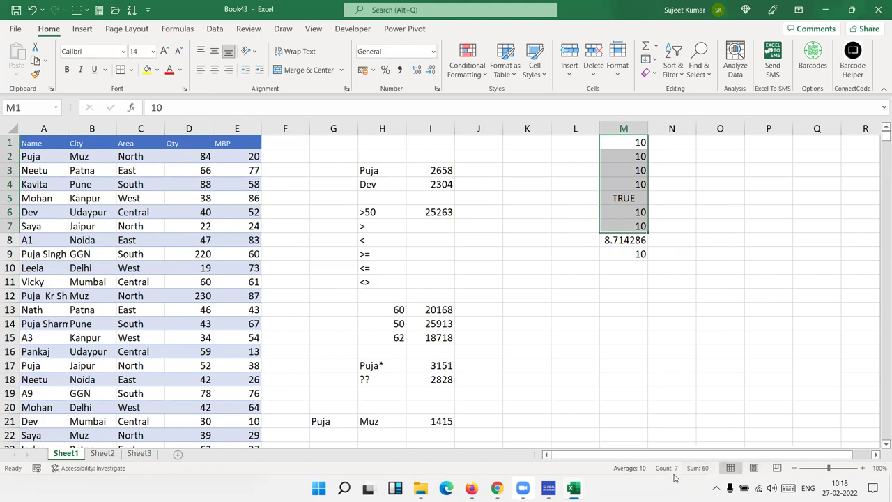
# Enter =61/7 in O3 to confirm it matches the AVERAGEA result of 8.714286
pyautogui.click(705, 177)
pyautogui.write('=')
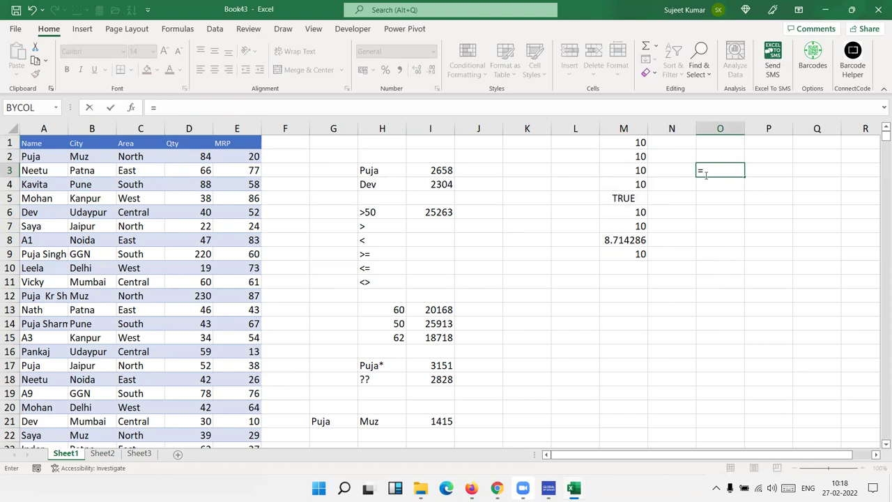
pyautogui.write('61/')
pyautogui.write('7')
pyautogui.press('Return')
pyautogui.click(706, 176)
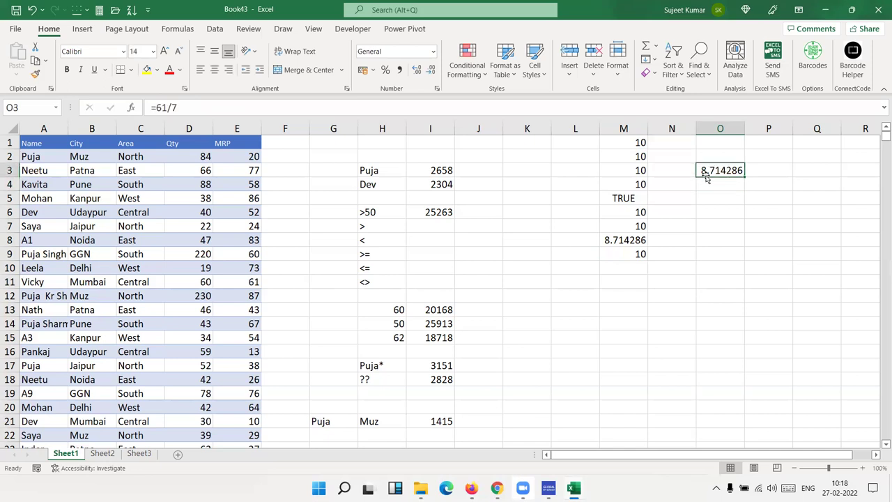
# Temporarily replace TRUE in M5 with the text SDF, then undo to restore TRUE
pyautogui.press('Down')
pyautogui.press('Down')
pyautogui.press('Left')
pyautogui.press('Left')
pyautogui.write('SDF')
pyautogui.press('Return')
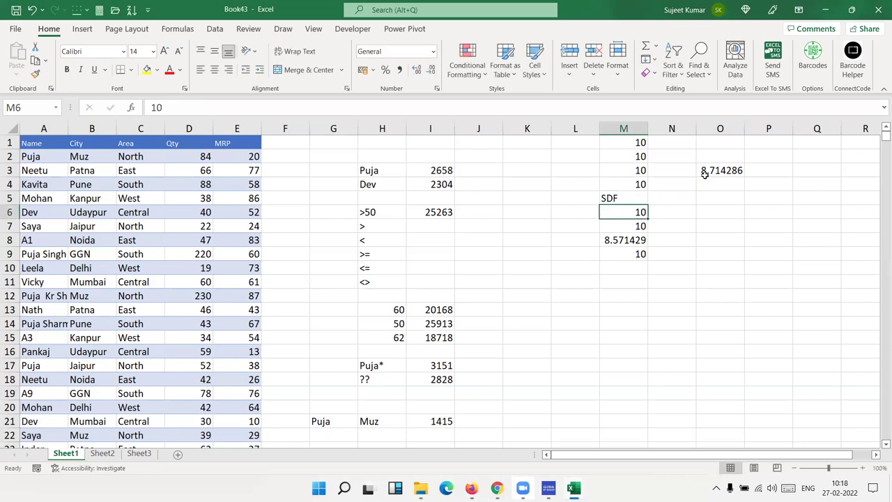
pyautogui.hotkey('ctrl', 'z')
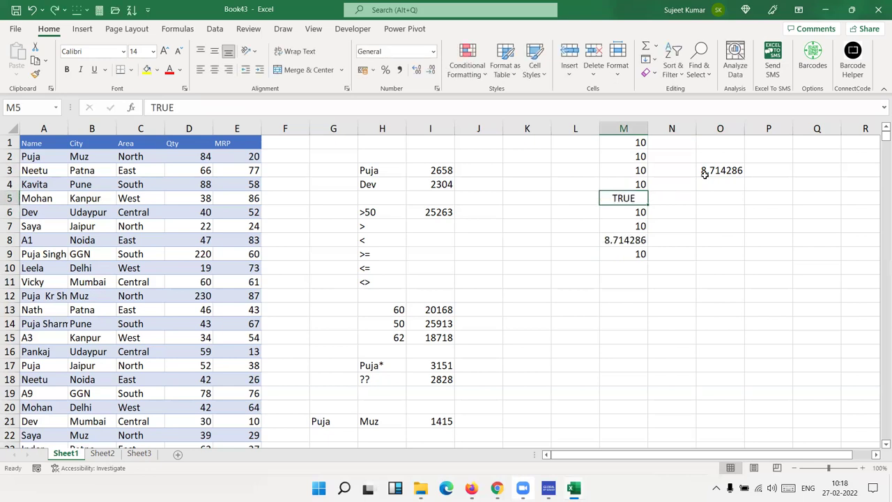
# Review M9's AVERAGE formula range, then check H3 and I3 before settling on J3
pyautogui.moveTo(577, 140); pyautogui.dragTo(735, 268)
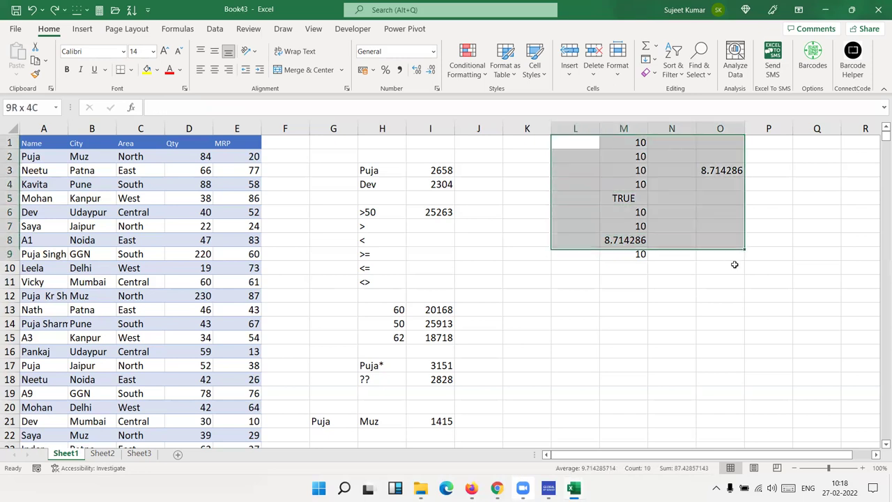
pyautogui.doubleClick(624, 254)
pyautogui.press('Return')
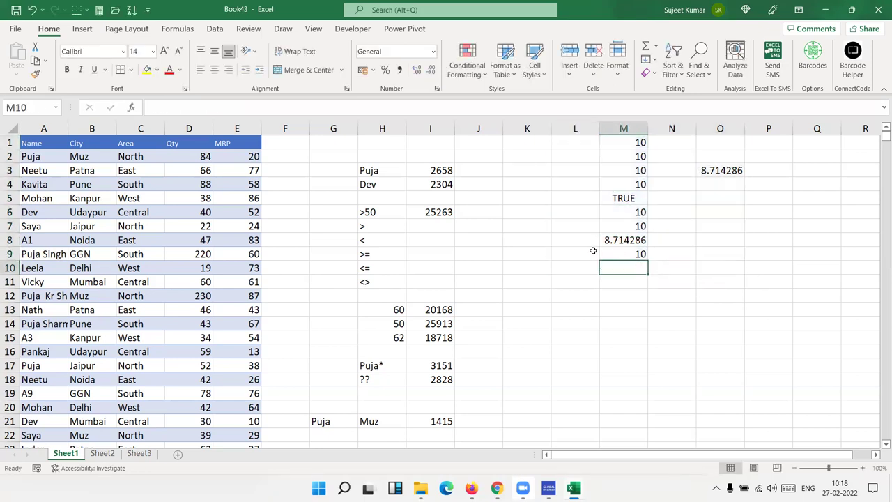
pyautogui.click(476, 169)
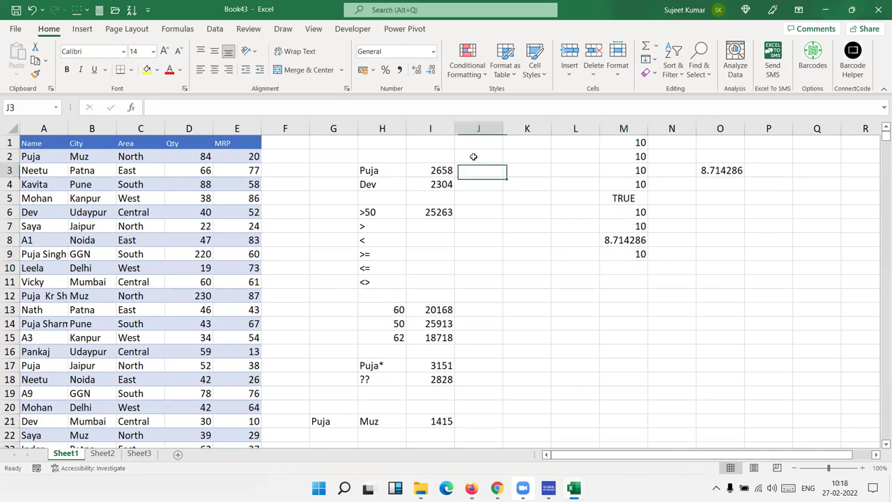
pyautogui.click(400, 173)
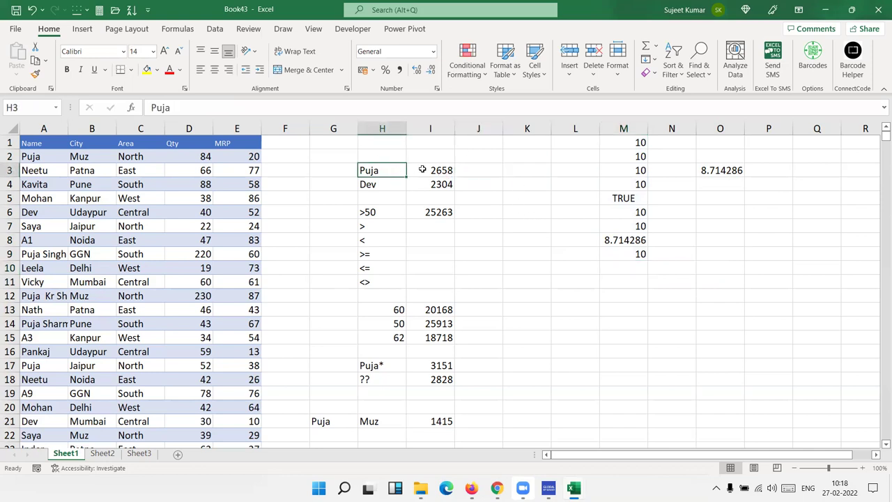
pyautogui.click(422, 169)
pyautogui.click(470, 170)
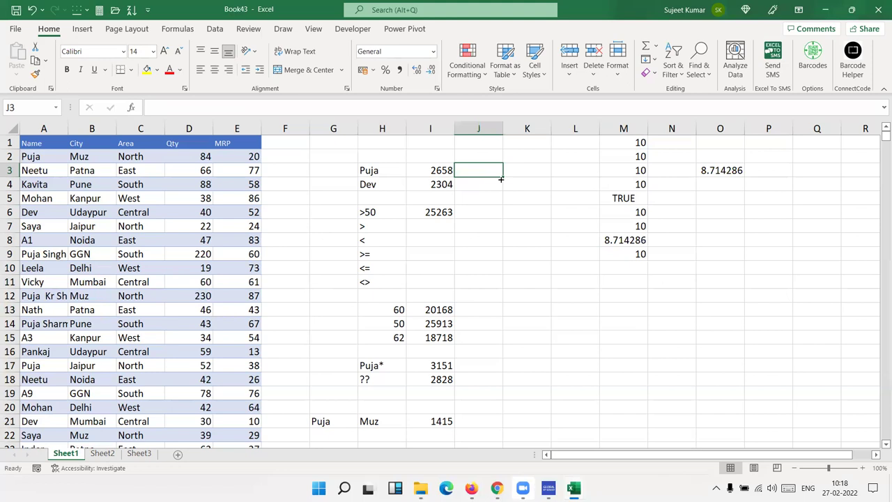
# Enter =AVERAGEIF(A:A,H3,D:D) in J3, averaging Puja's Qty to 49.22222
pyautogui.write('=')
pyautogui.write('AV')
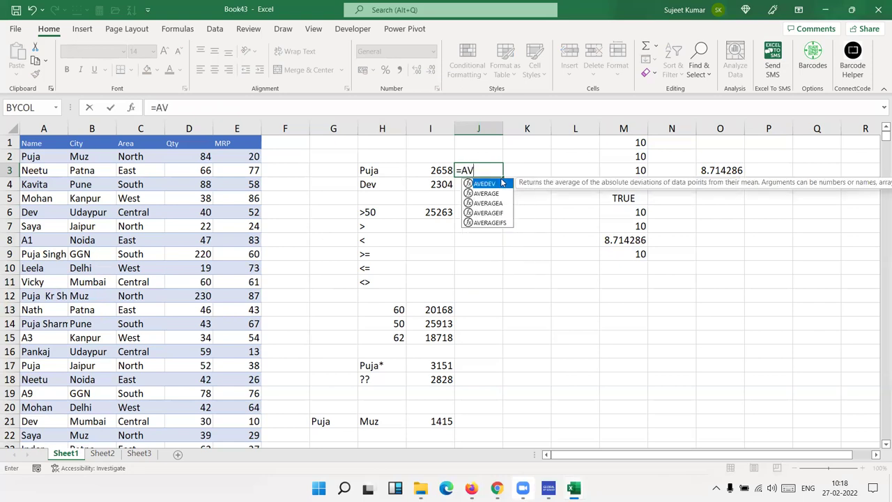
pyautogui.press('Down')
pyautogui.press('Down')
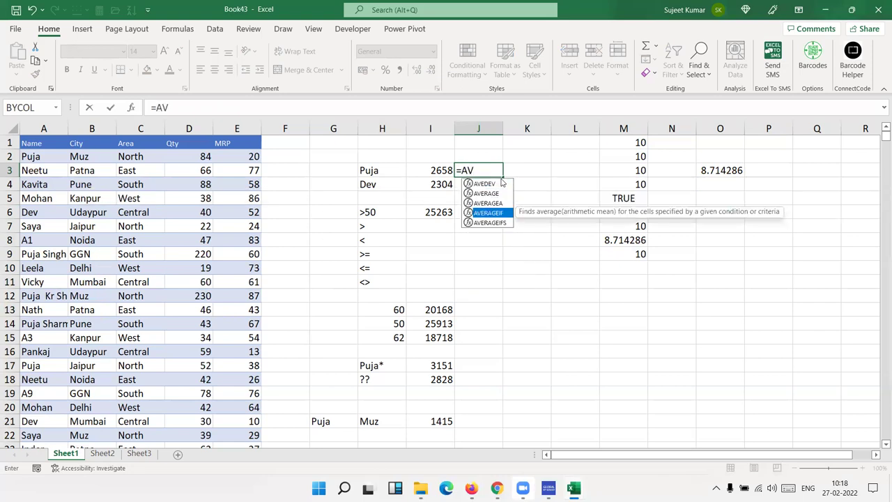
pyautogui.press('Tab')
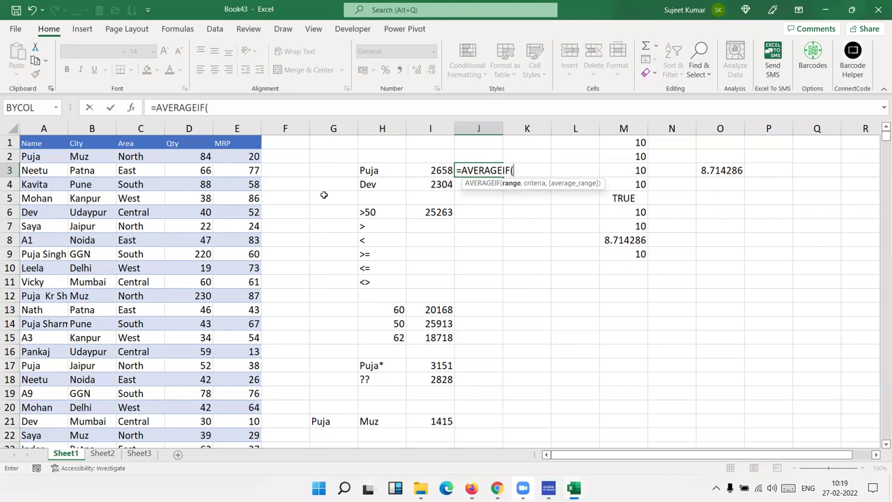
pyautogui.click(38, 129)
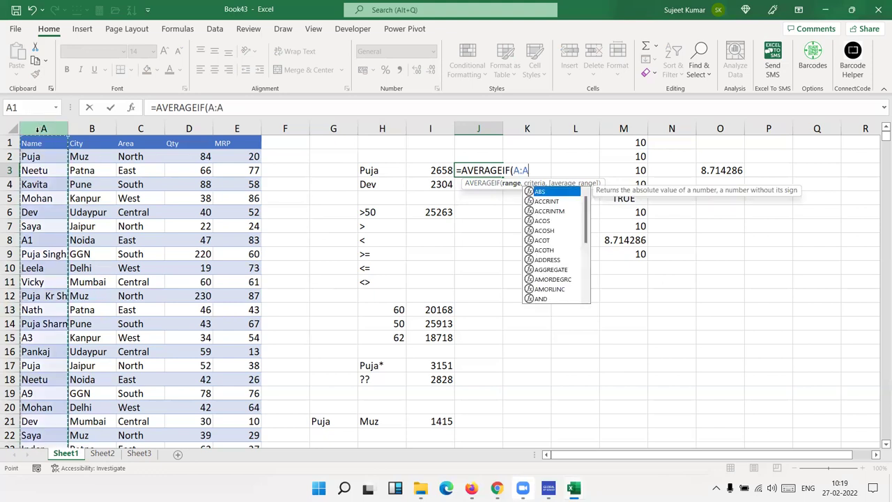
pyautogui.write(',')
pyautogui.click(369, 171)
pyautogui.write(',')
pyautogui.click(187, 129)
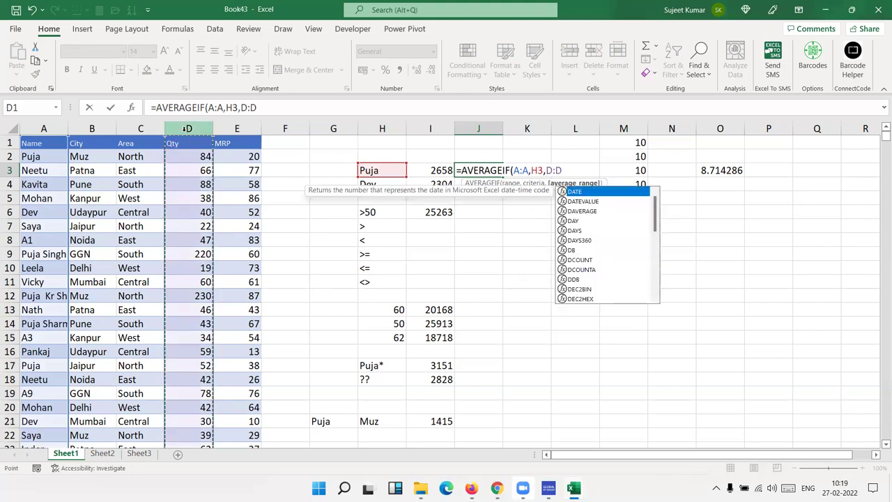
pyautogui.press('Return')
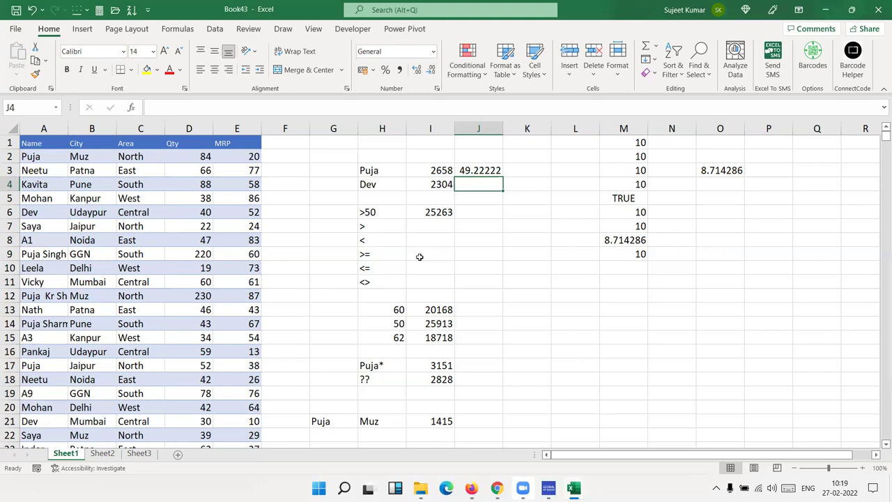
pyautogui.press('Up')
pyautogui.press('Right')
pyautogui.press('Right')
pyautogui.press('Right')
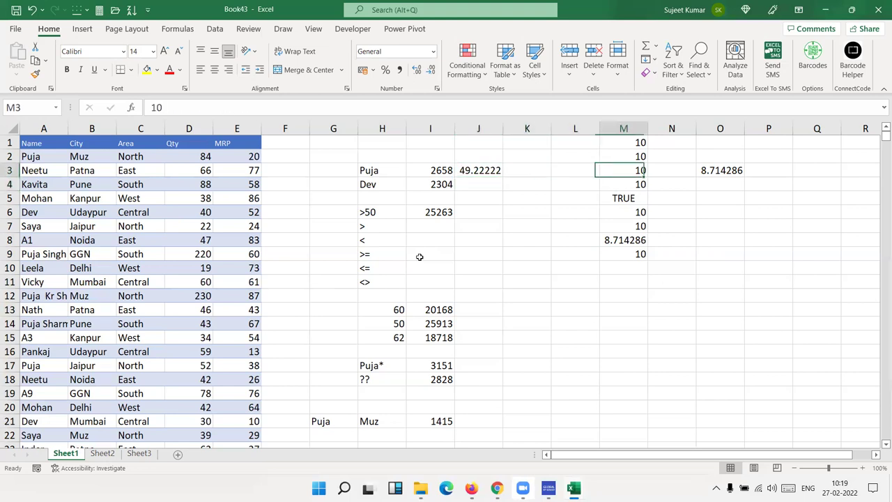
pyautogui.press('Down')
pyautogui.press('Down')
pyautogui.press('Down')
pyautogui.press('Down')
pyautogui.press('Down')
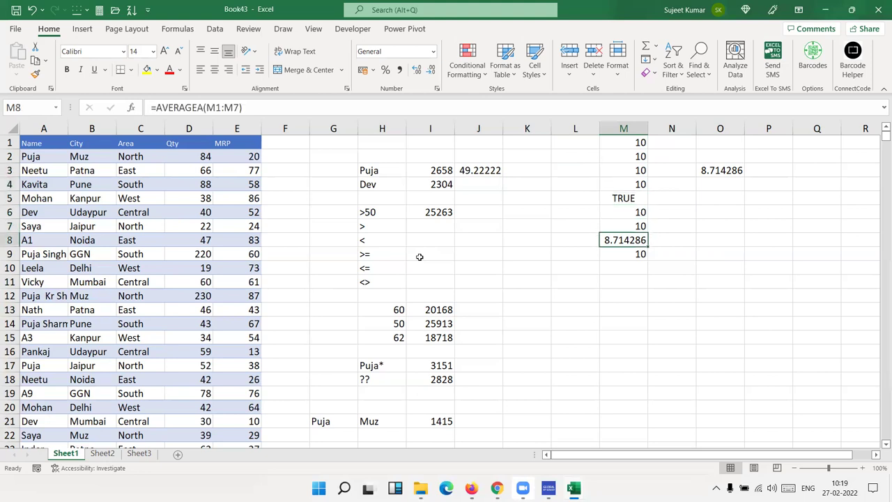
pyautogui.press('Down')
pyautogui.press('Up')
pyautogui.press('Left')
pyautogui.press('Left')
pyautogui.press('Up')
pyautogui.press('Up')
pyautogui.press('Up')
pyautogui.press('Up')
pyautogui.press('Up')
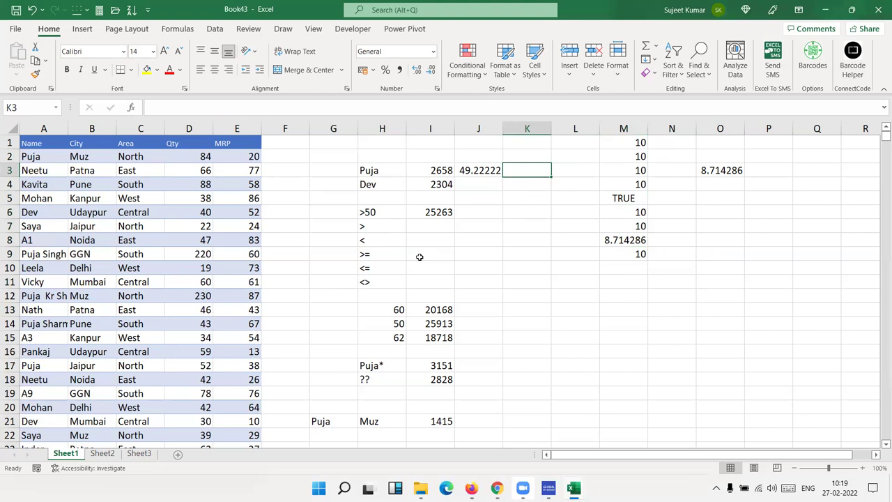
pyautogui.press('Down')
pyautogui.press('Left')
pyautogui.press('Up')
pyautogui.press('Right')
pyautogui.press('Right')
pyautogui.press('Down')
pyautogui.press('Down')
pyautogui.press('Down')
pyautogui.press('Down')
pyautogui.press('Down')
pyautogui.press('Right')
pyautogui.press('Right')
pyautogui.press('Down')
pyautogui.press('Left')
pyautogui.press('F2')
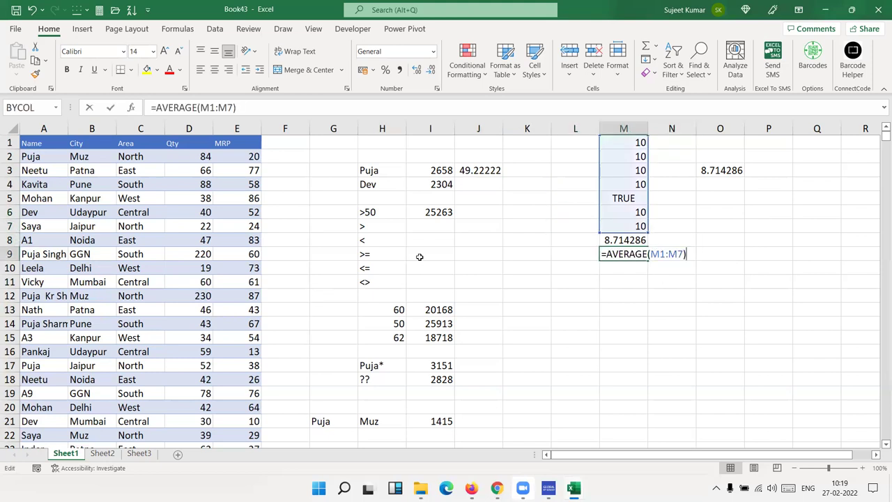
pyautogui.press('Return')
pyautogui.press('Left')
pyautogui.press('Left')
pyautogui.press('Up')
pyautogui.press('Up')
pyautogui.press('Up')
pyautogui.press('Up')
pyautogui.press('Up')
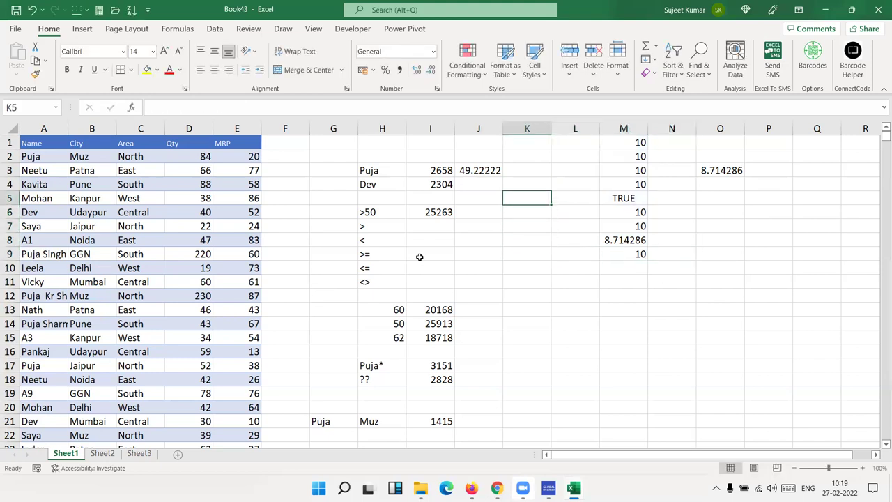
pyautogui.press('Up')
pyautogui.press('Left')
pyautogui.press('Up')
pyautogui.press('F2')
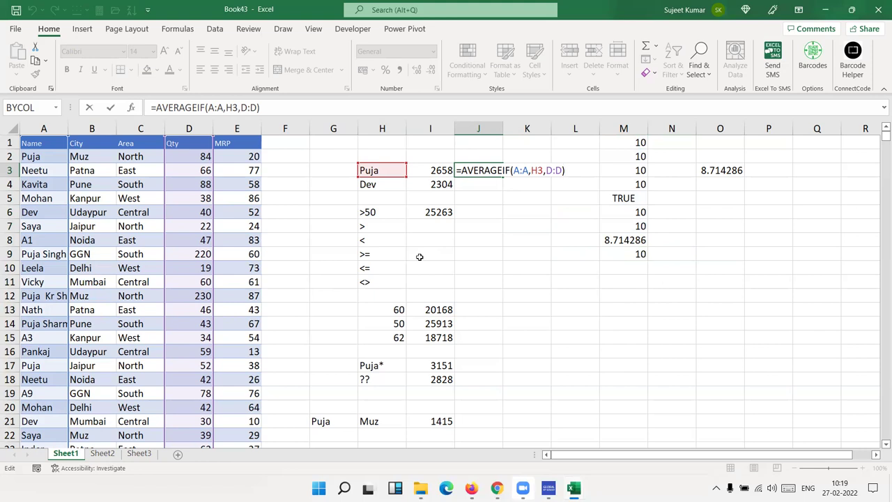
pyautogui.press('Return')
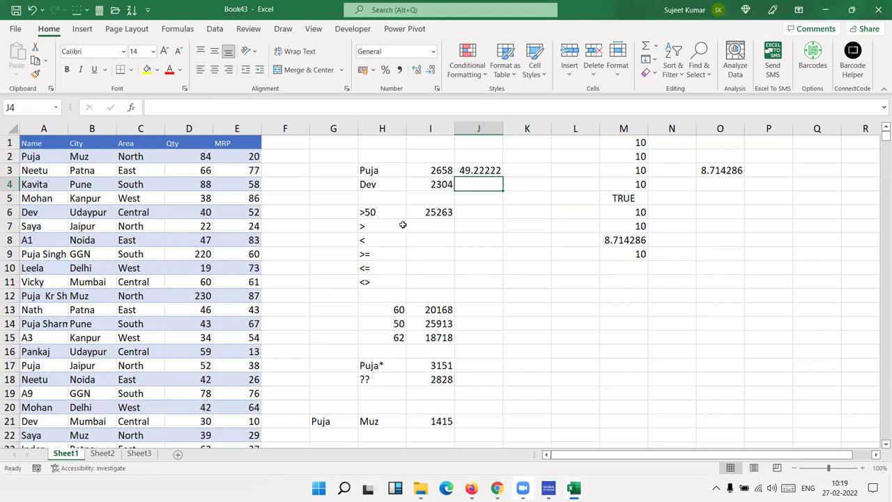
pyautogui.click(379, 217)
pyautogui.moveTo(379, 217); pyautogui.dragTo(387, 376)
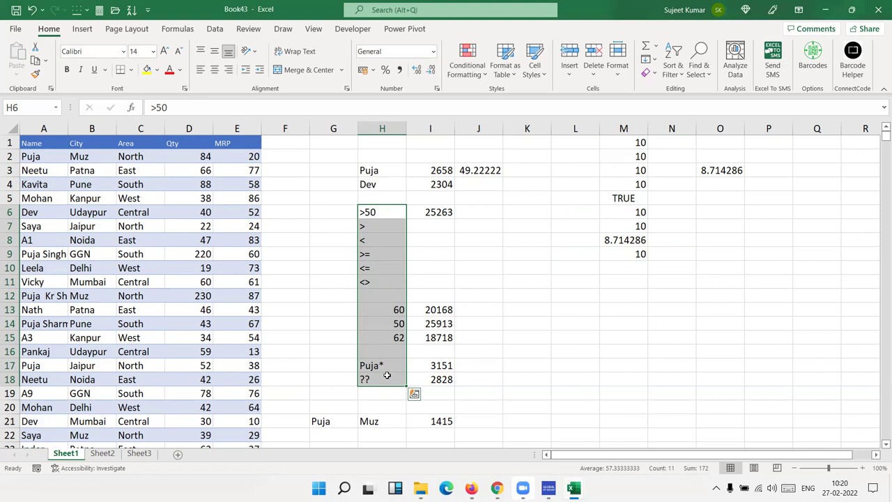
pyautogui.click(465, 420)
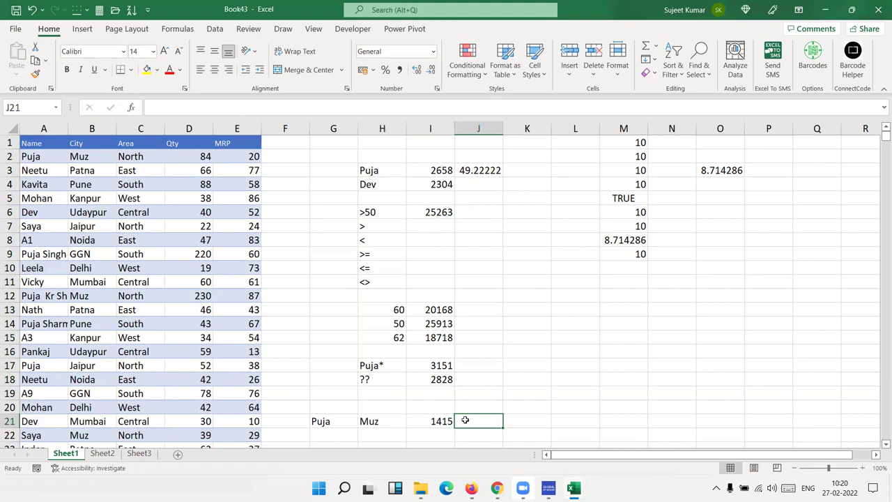
# Enter =AVERAGEIFS(D:D,A:A,G21,B:B,H21) in J21, giving 52.40741 for Puja in Muz
pyautogui.write('=')
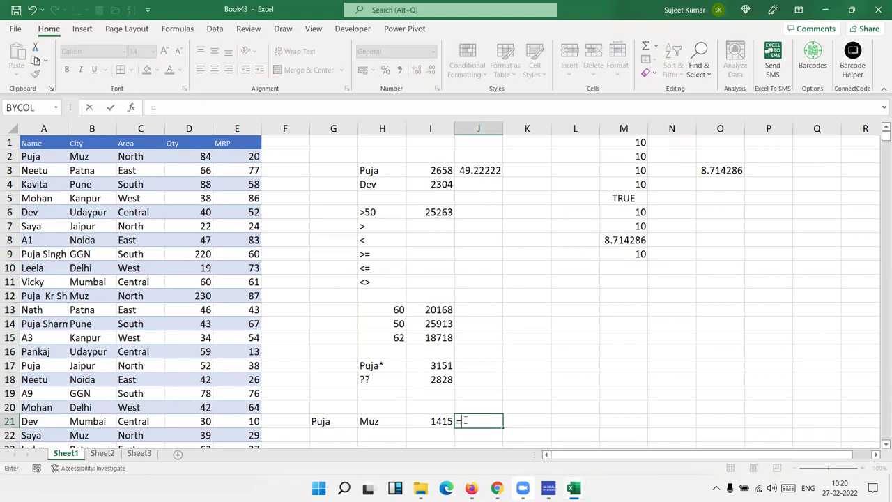
pyautogui.write('av')
pyautogui.press('Down')
pyautogui.press('Down')
pyautogui.press('Down')
pyautogui.press('Down')
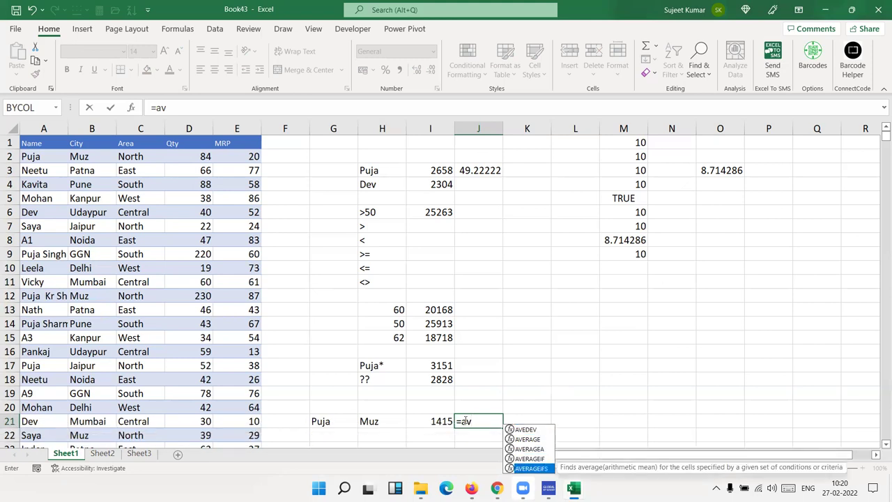
pyautogui.press('Tab')
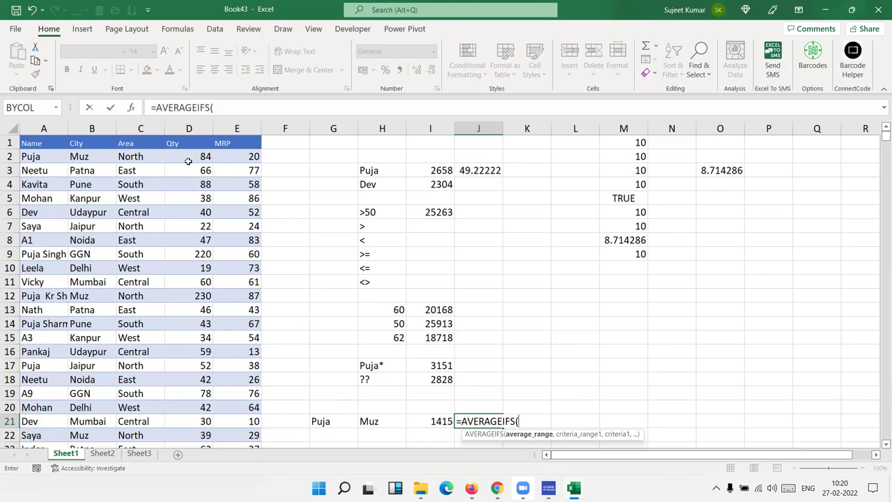
pyautogui.click(188, 128)
pyautogui.write(',')
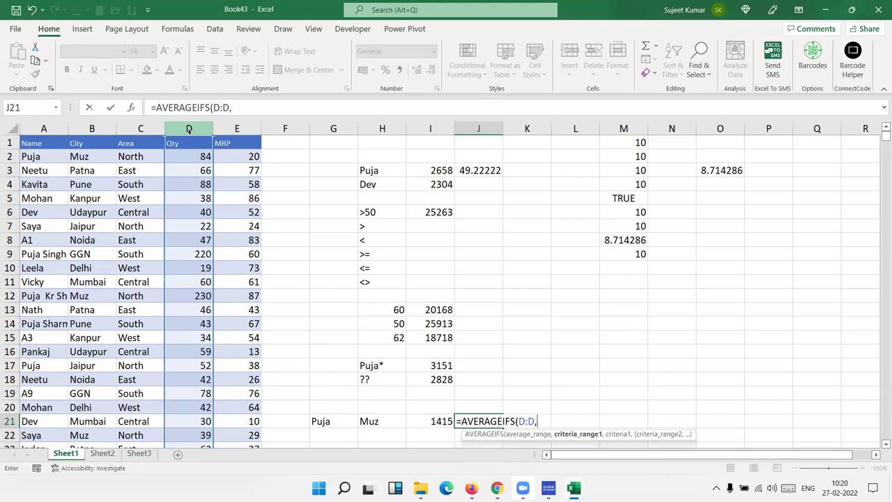
pyautogui.write(',')
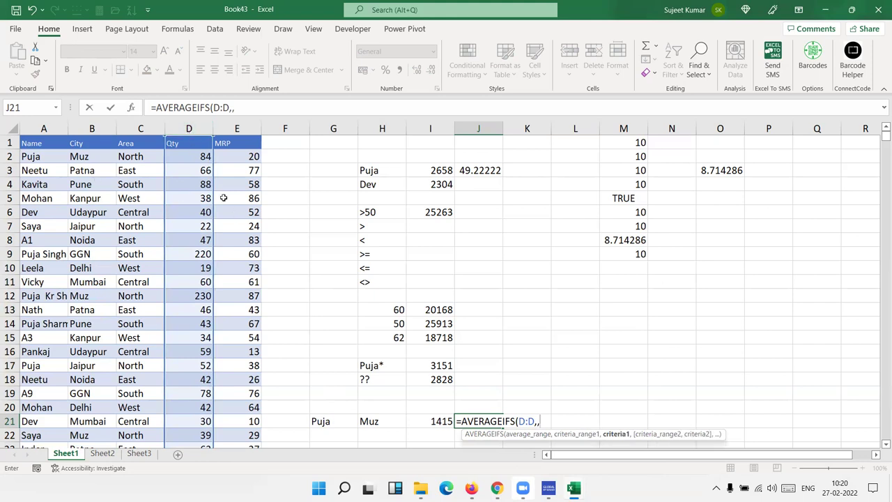
pyautogui.press('BackSpace')
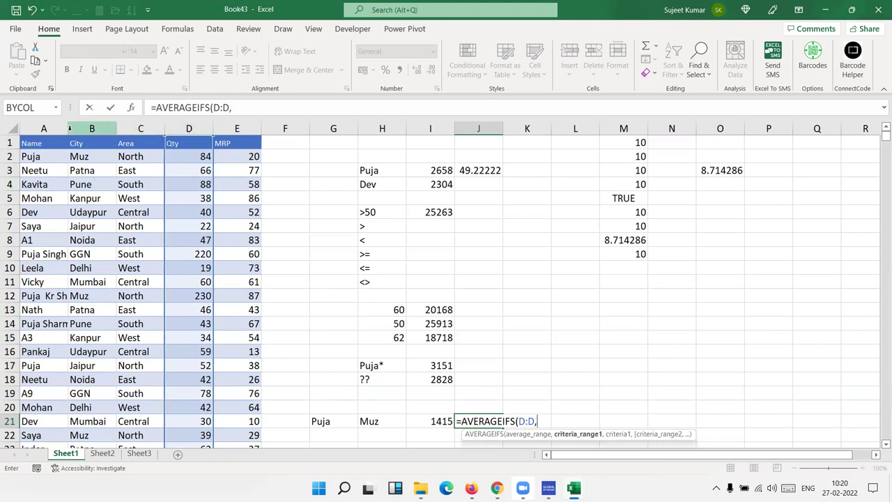
pyautogui.click(54, 130)
pyautogui.write(',')
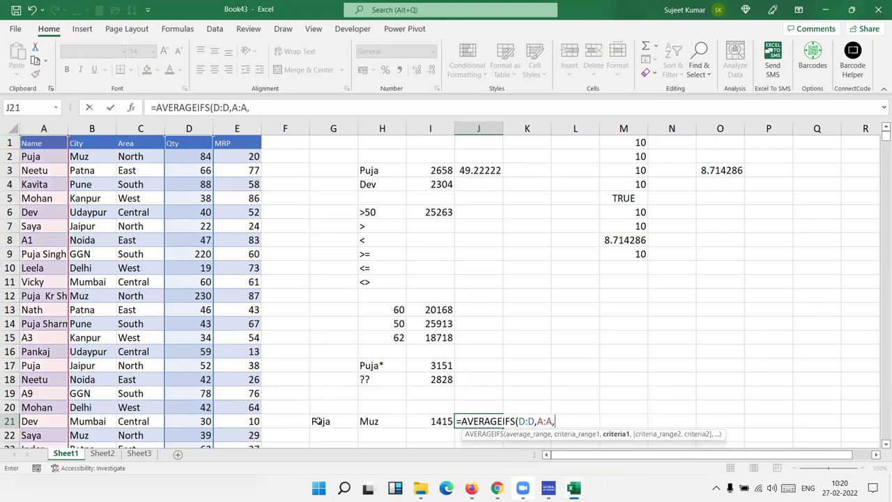
pyautogui.click(317, 422)
pyautogui.write(',')
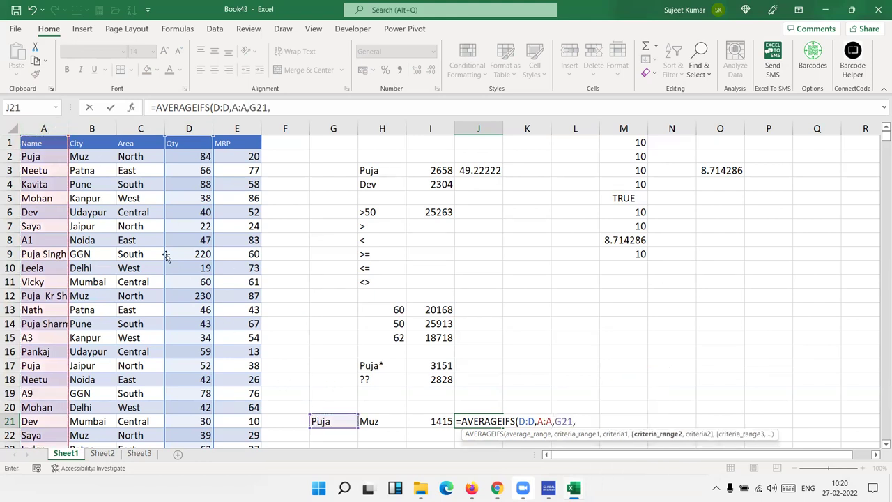
pyautogui.click(96, 129)
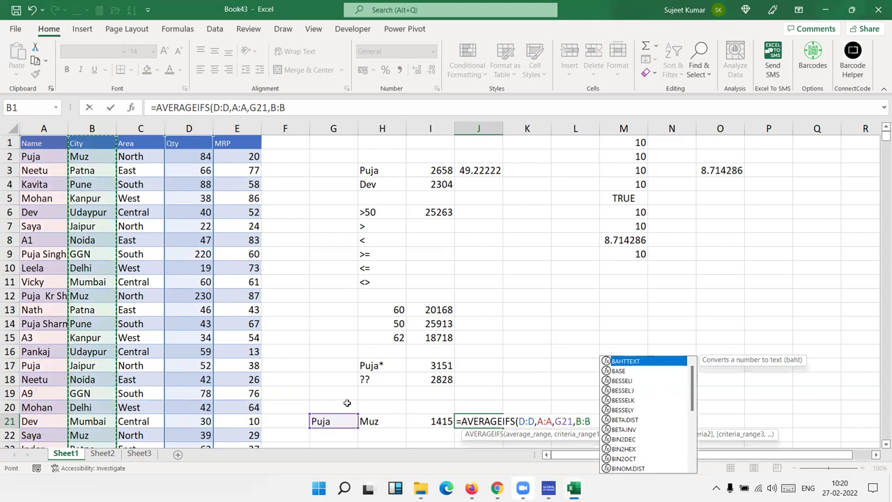
pyautogui.write(',')
pyautogui.click(376, 421)
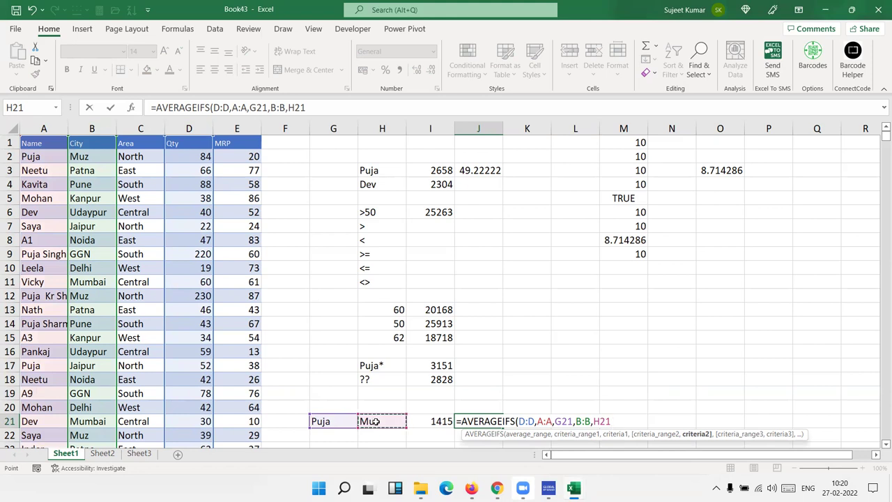
pyautogui.press('Return')
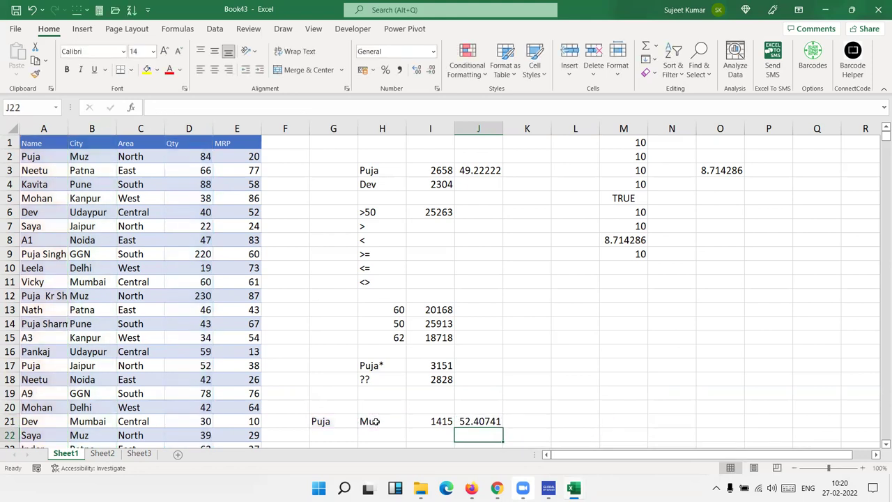
pyautogui.press('Up')
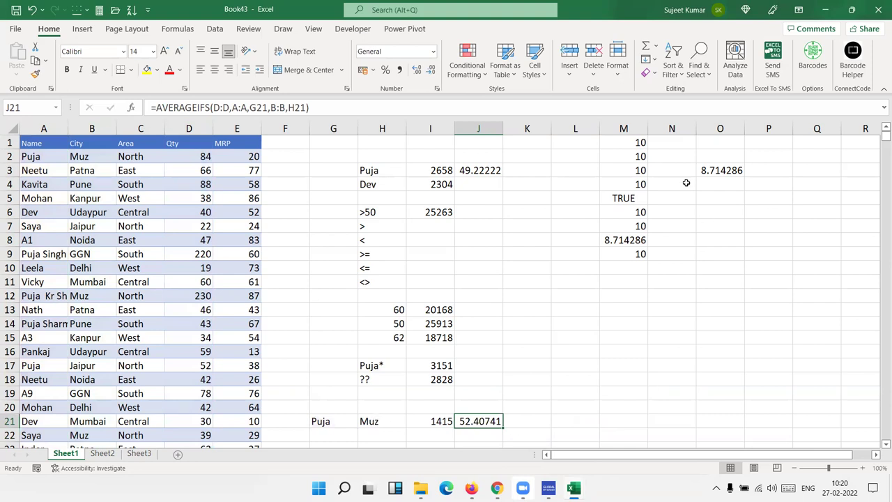
# Enter =COUNT(M1:M9) in O6
pyautogui.click(712, 212)
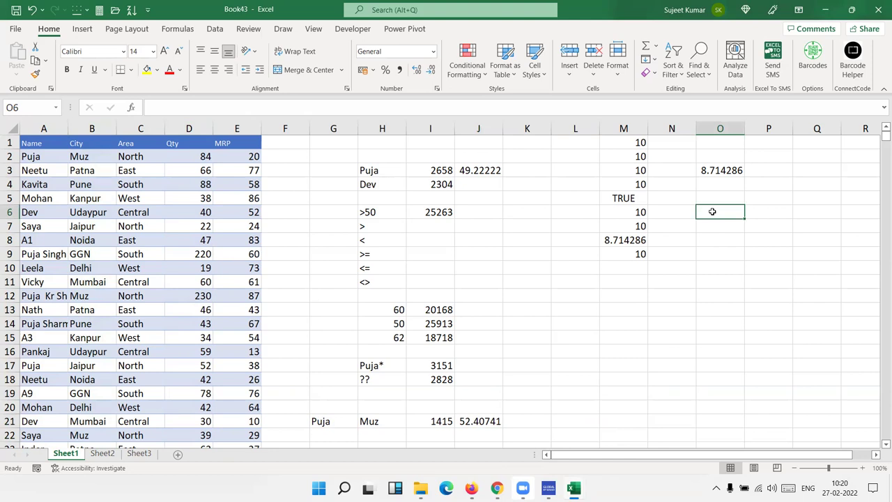
pyautogui.write('=c')
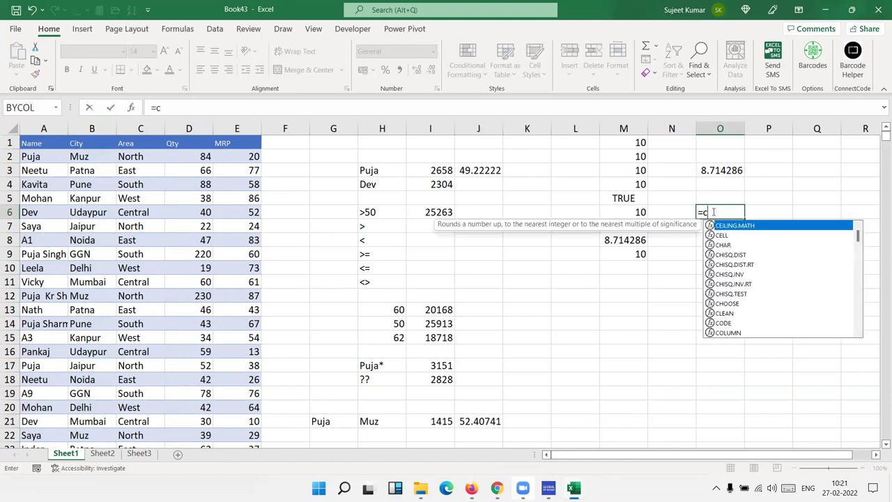
pyautogui.write('ou')
pyautogui.press('Tab')
pyautogui.press('Left')
pyautogui.press('Left')
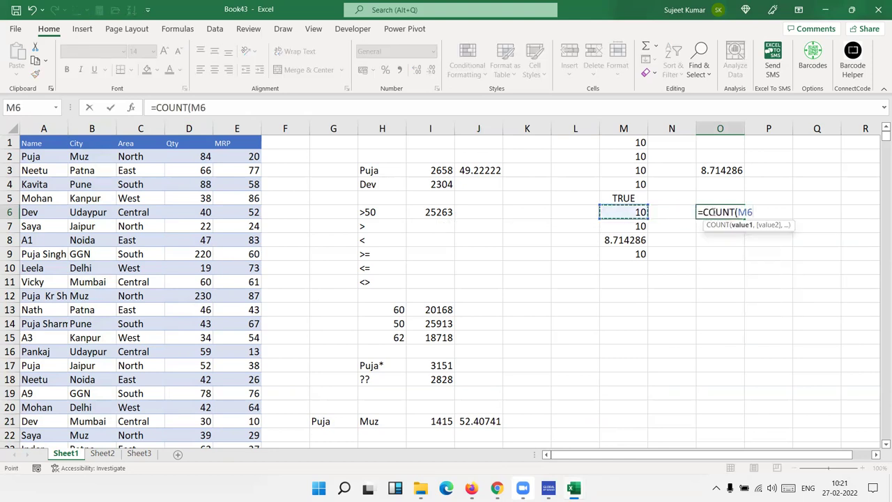
pyautogui.press('Up')
pyautogui.press('Up')
pyautogui.press('Up')
pyautogui.hotkey('ctrl', 'shift', 'Down')
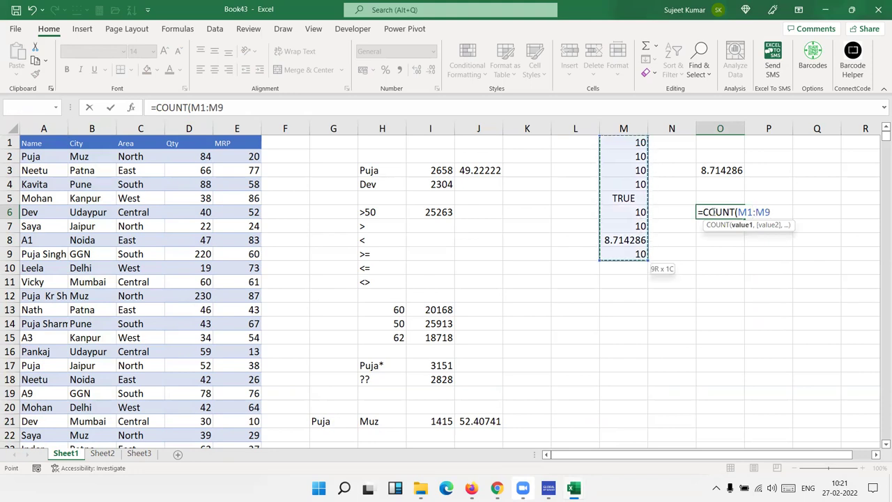
pyautogui.press('Return')
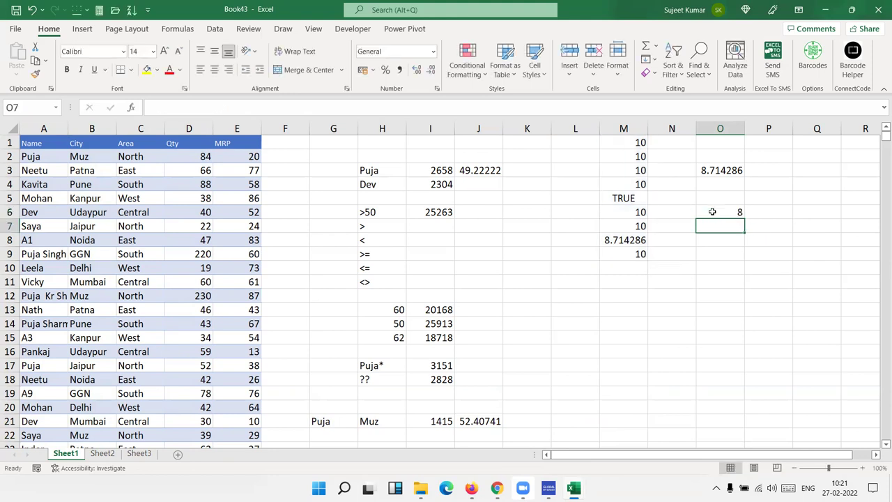
pyautogui.click(712, 212)
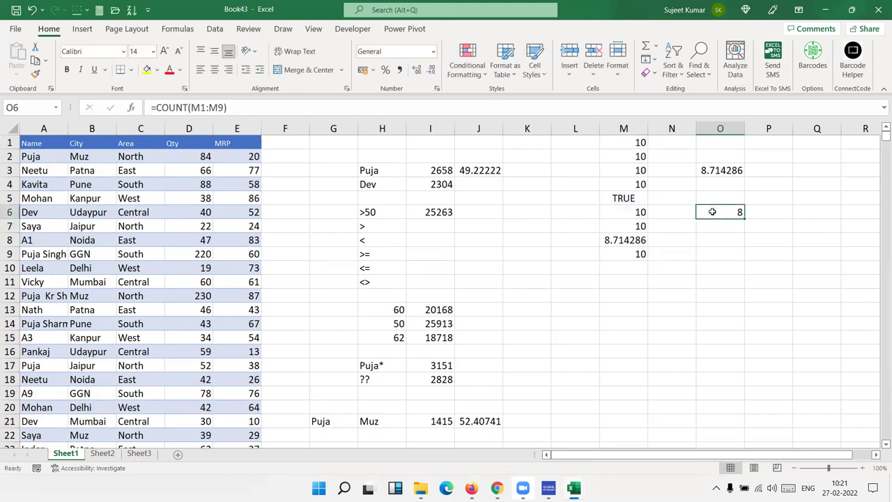
# Enter =COUNTA(M1:M9) in O7
pyautogui.press('Down')
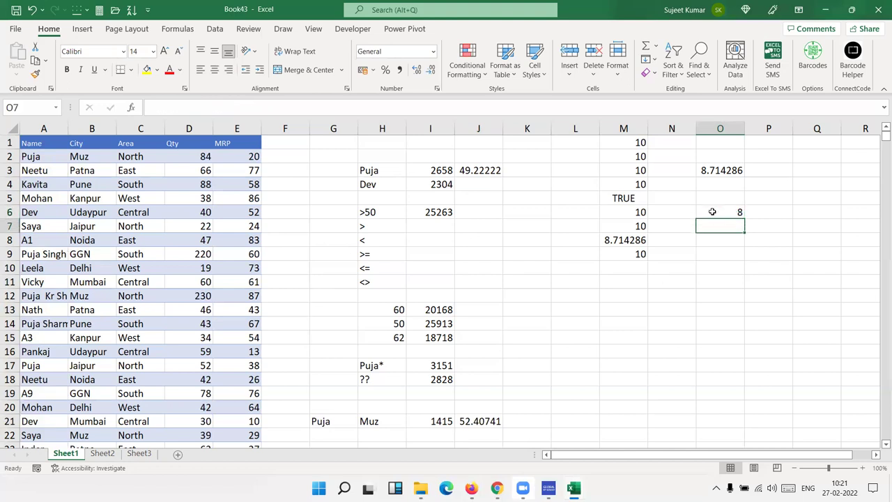
pyautogui.write('=cou')
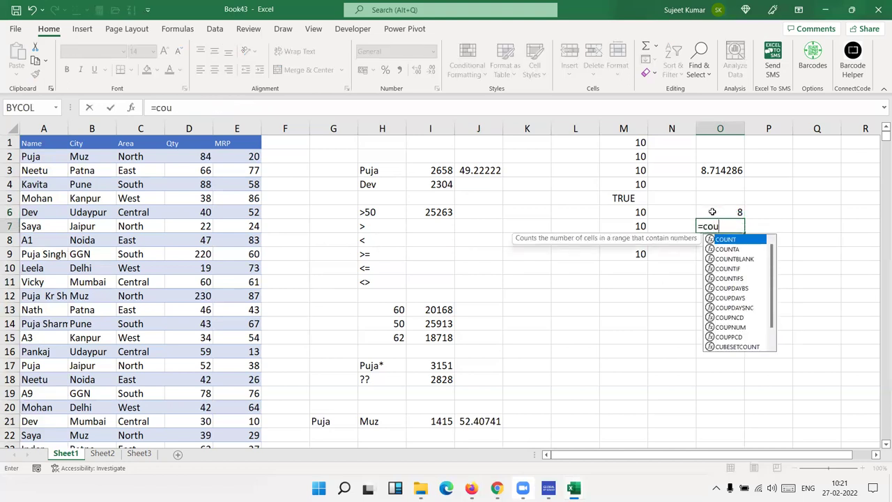
pyautogui.press('Tab')
pyautogui.press('Left')
pyautogui.press('Left')
pyautogui.hotkey('ctrl', 'Up')
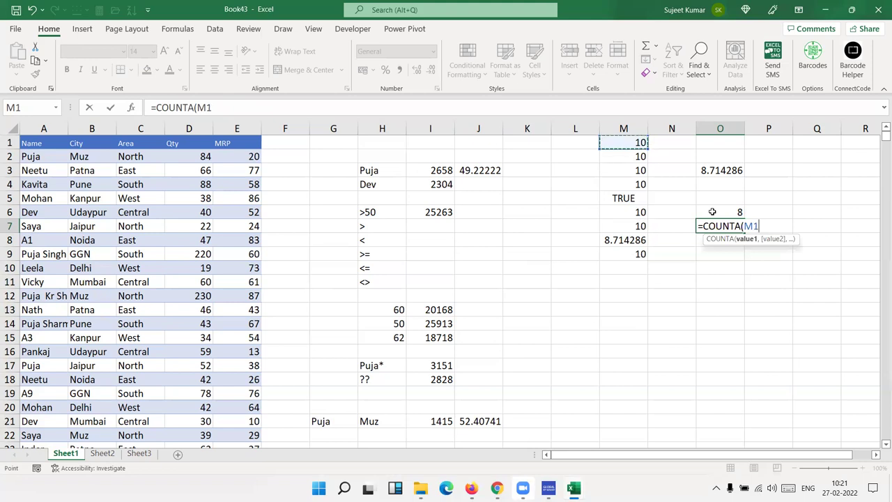
pyautogui.hotkey('ctrl', 'shift', 'Down')
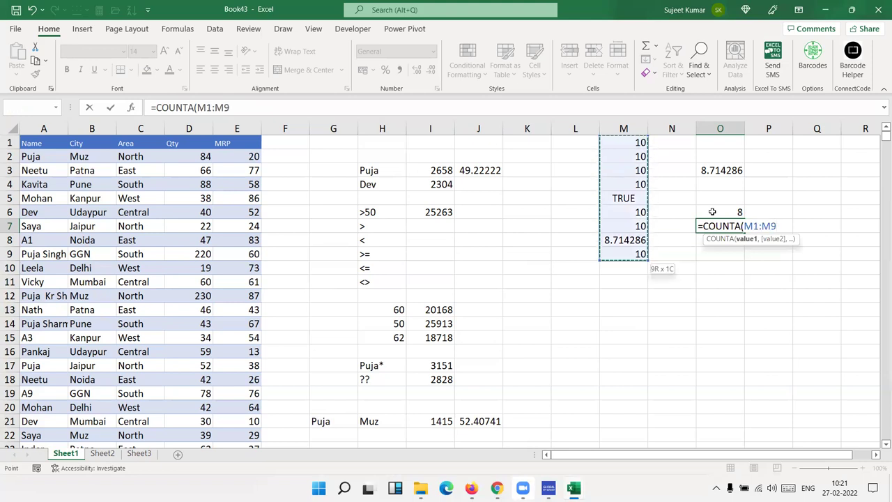
pyautogui.press('Return')
# Review the COUNT and COUNTA formulas in O6 and O7 against the TRUE value in M5
pyautogui.press('Up')
pyautogui.press('Left')
pyautogui.press('Left')
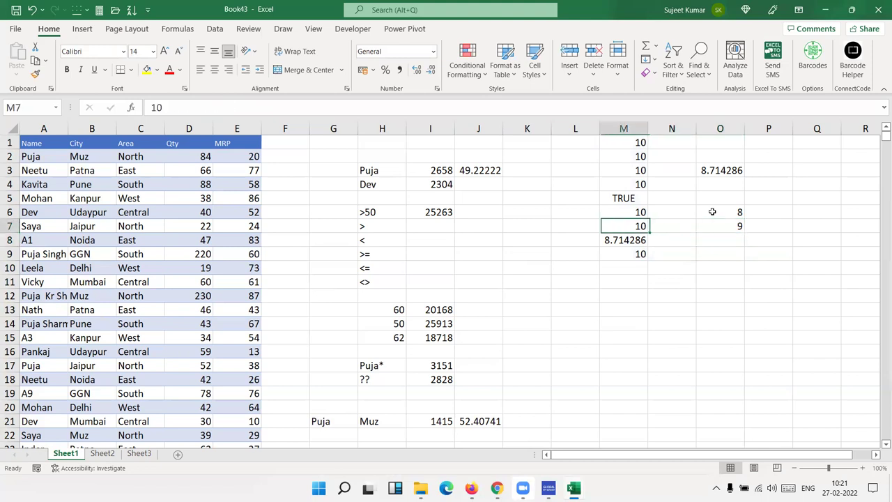
pyautogui.press('Up')
pyautogui.press('Up')
pyautogui.click(713, 212)
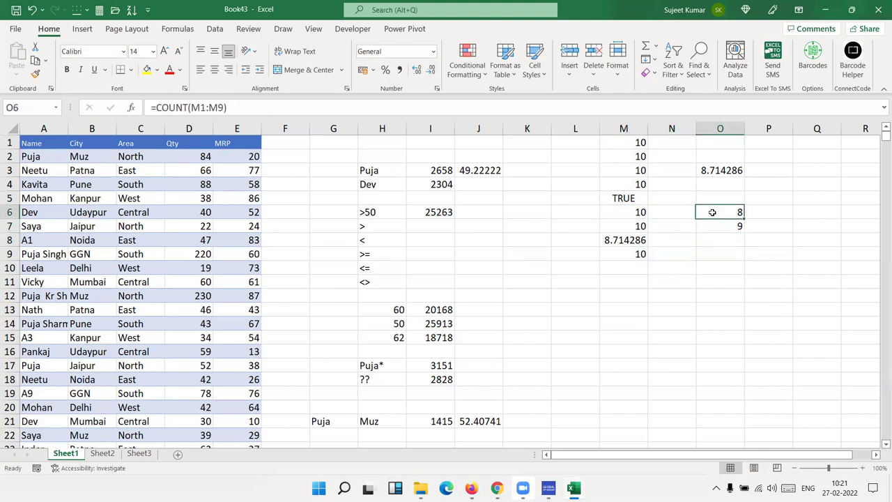
pyautogui.click(646, 201)
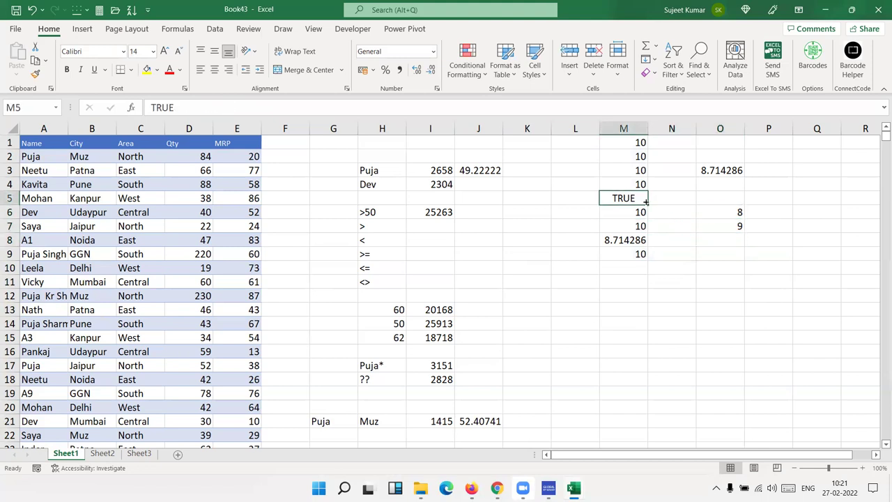
pyautogui.doubleClick(717, 212)
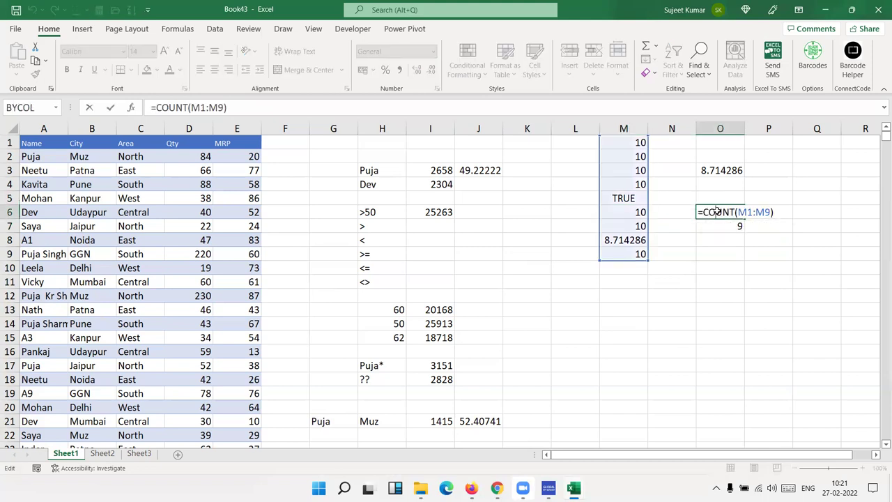
pyautogui.press('Return')
pyautogui.doubleClick(718, 226)
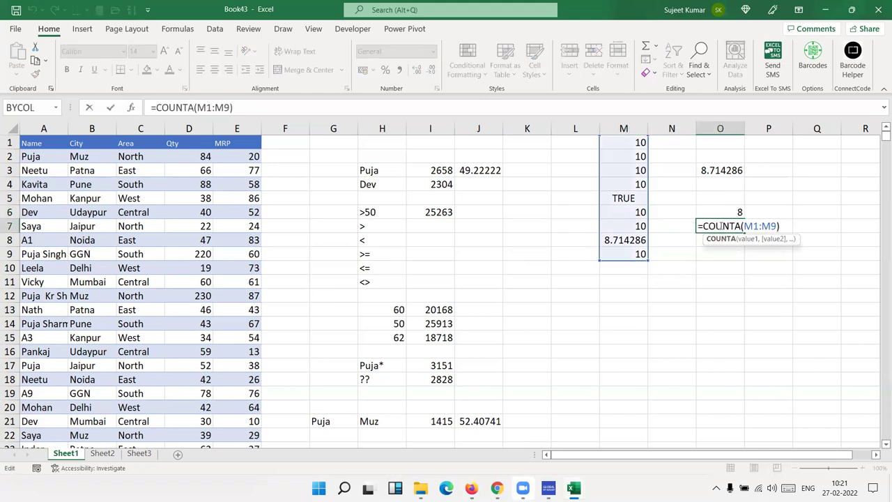
pyautogui.press('Return')
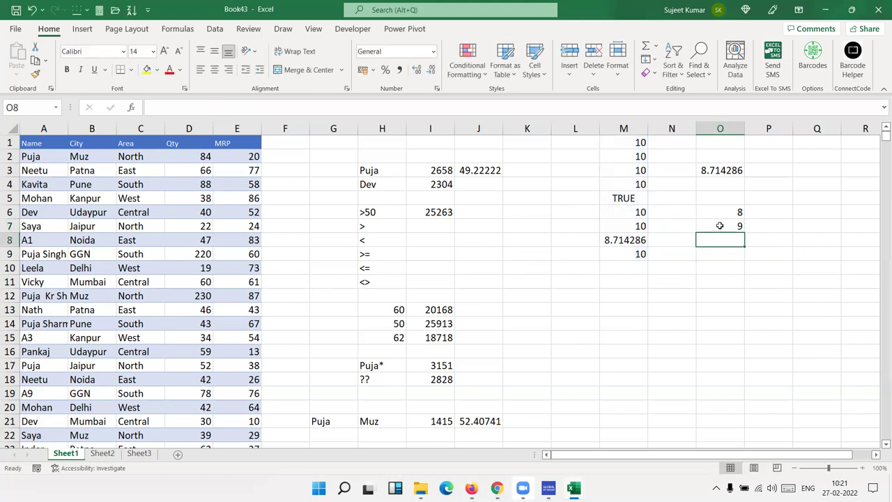
# Enter =COUNTBLANK(M1:M9) in O8 and clear the TRUE value from M5
pyautogui.write('=cou')
pyautogui.press('Down')
pyautogui.press('Down')
pyautogui.press('Tab')
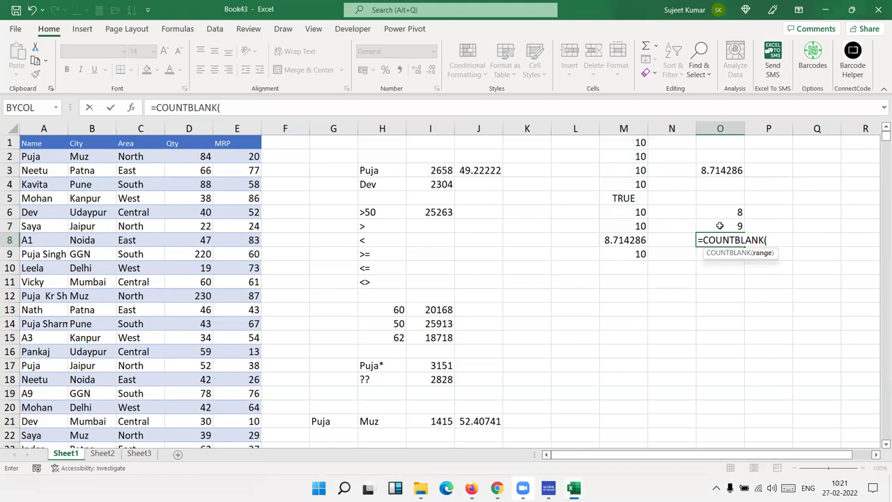
pyautogui.moveTo(639, 253); pyautogui.dragTo(629, 140)
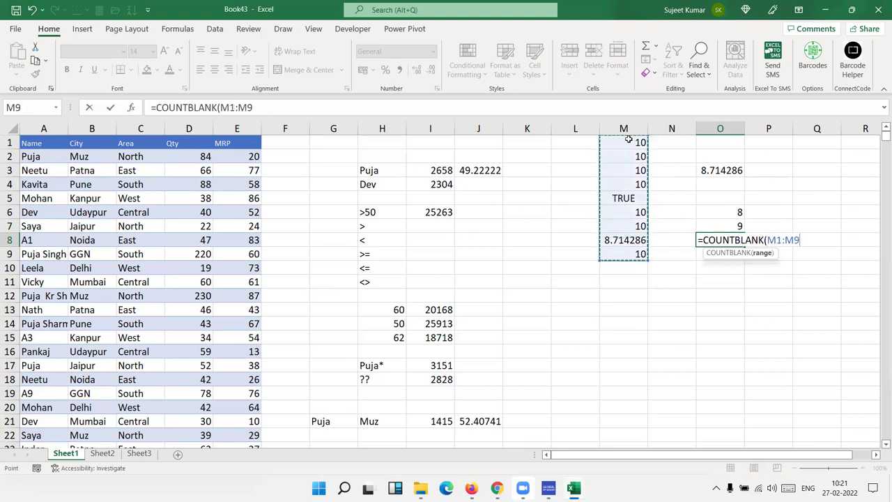
pyautogui.press('Return')
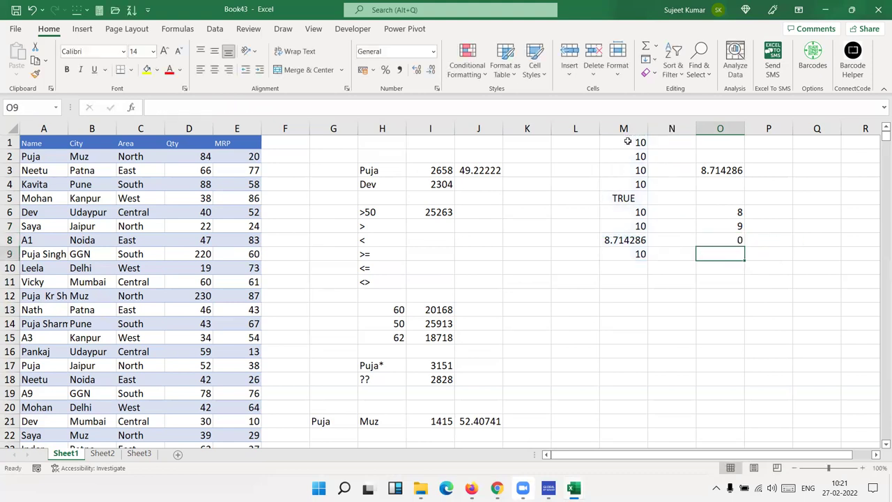
pyautogui.click(634, 198)
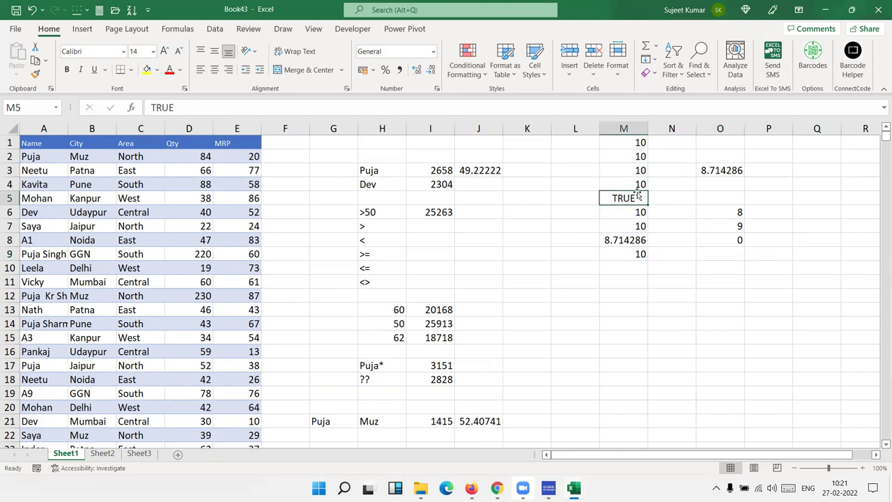
pyautogui.press('Delete')
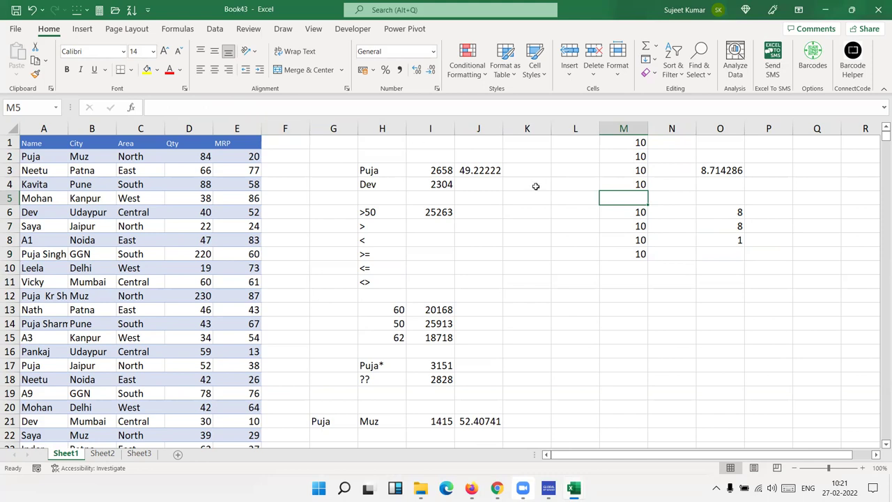
pyautogui.click(511, 170)
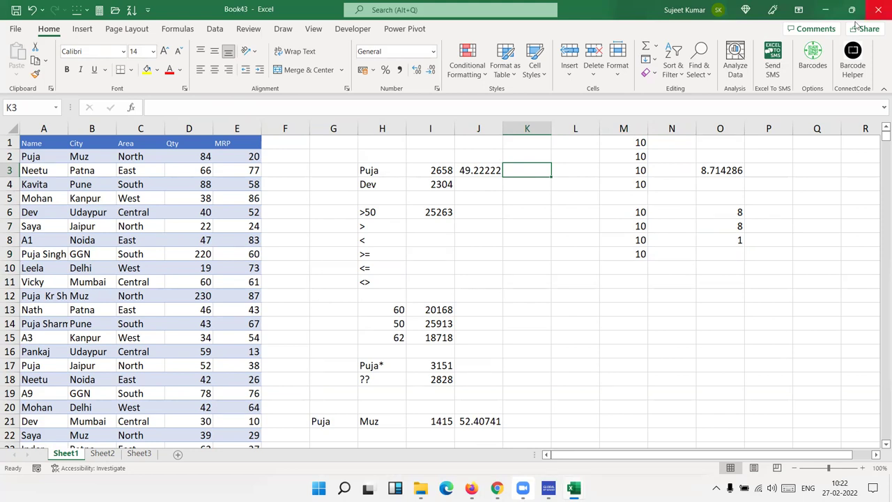
# Enter =COUNTIF(A:A,H3) in K3, counting 54 rows named Puja
pyautogui.write('=')
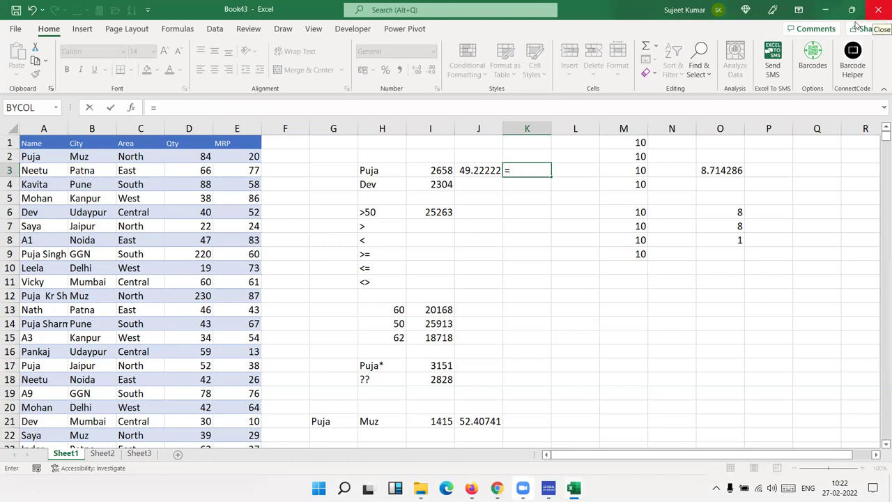
pyautogui.write('coun')
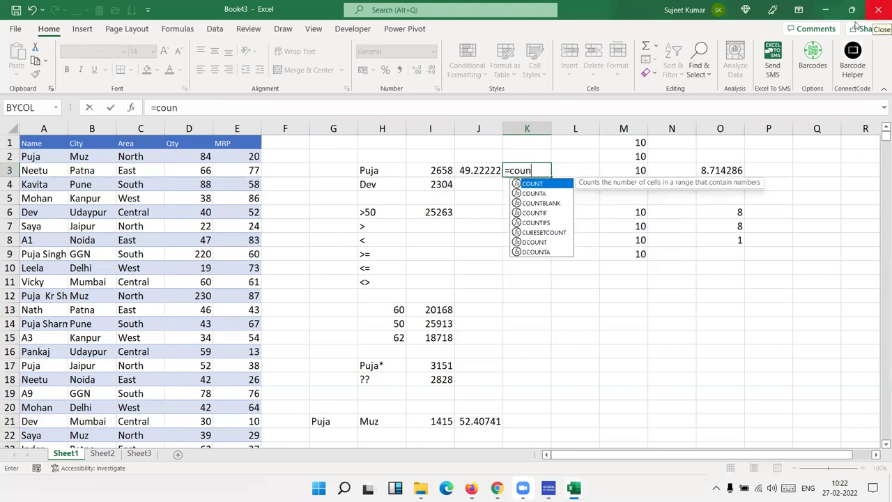
pyautogui.press('Down')
pyautogui.press('Down')
pyautogui.press('Down')
pyautogui.press('Tab')
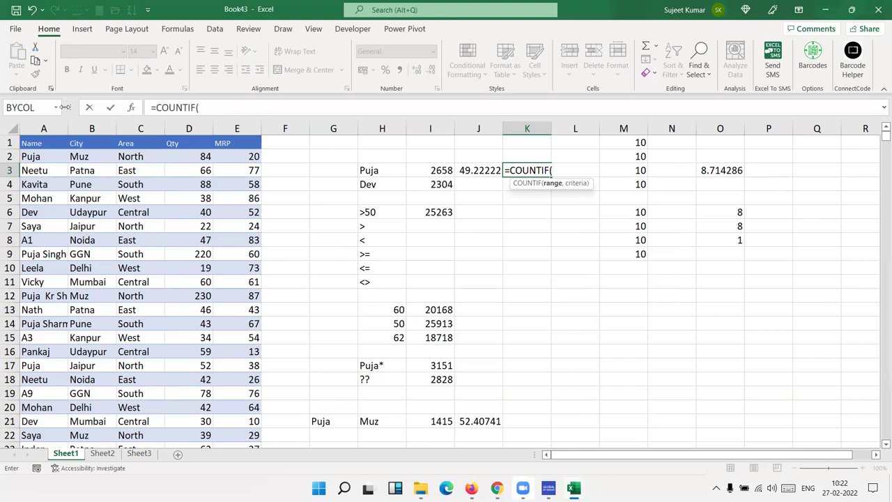
pyautogui.click(43, 129)
pyautogui.write(',')
pyautogui.click(391, 175)
pyautogui.press('Return')
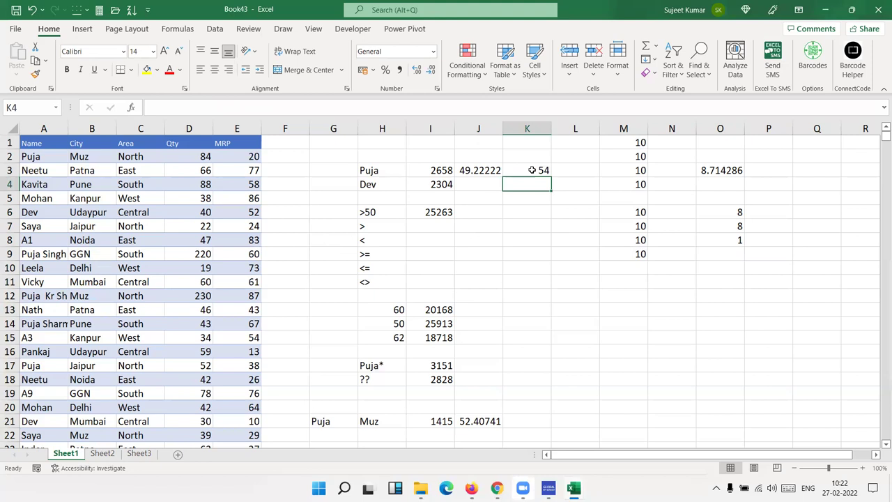
pyautogui.click(532, 170)
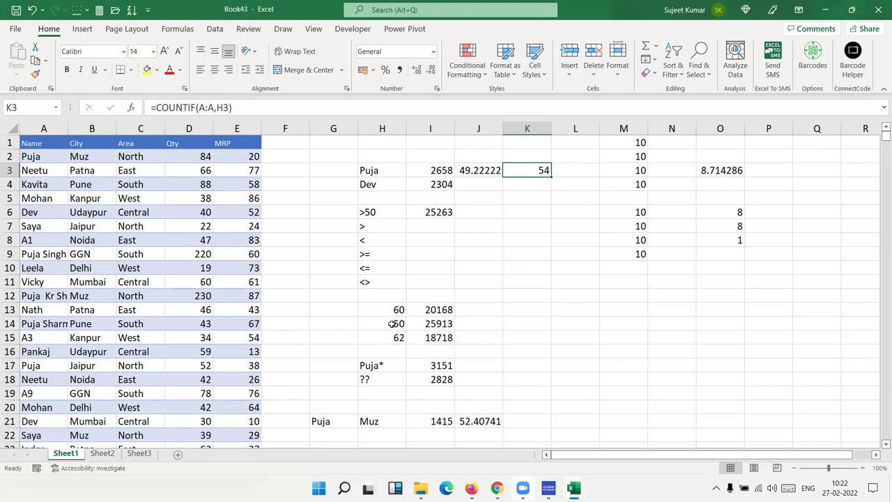
# Select the criteria entries H6:H18, then pick K21 for the next formula
pyautogui.moveTo(370, 213); pyautogui.dragTo(374, 354)
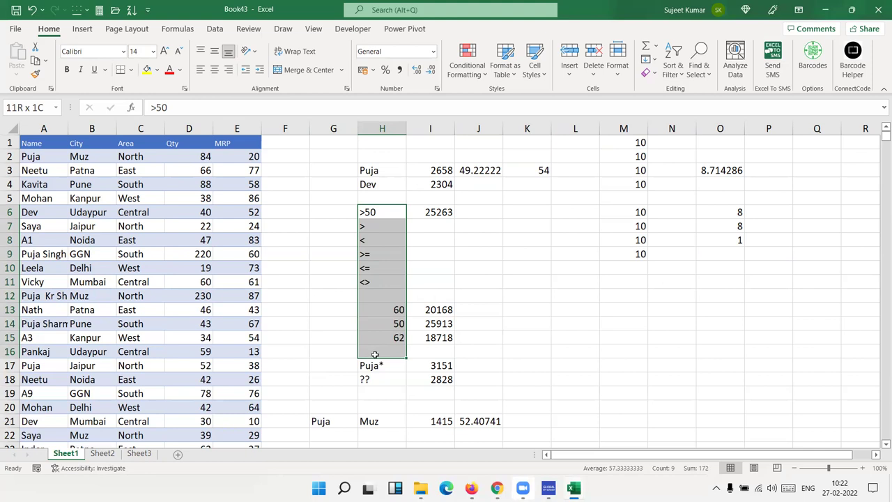
pyautogui.moveTo(375, 354); pyautogui.dragTo(369, 382)
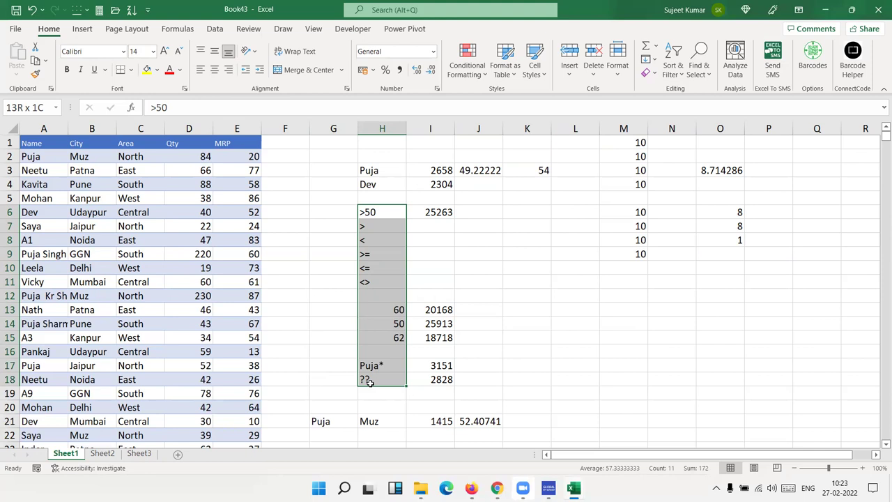
pyautogui.click(536, 424)
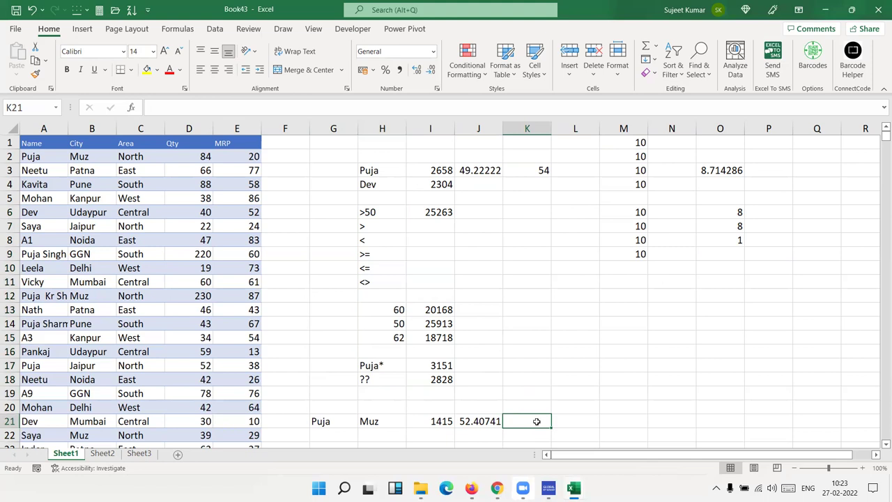
# Enter =COUNTIFS(A:A,G21,B:B,H21) in K21, counting 27 rows for Puja in Muz
pyautogui.write('=')
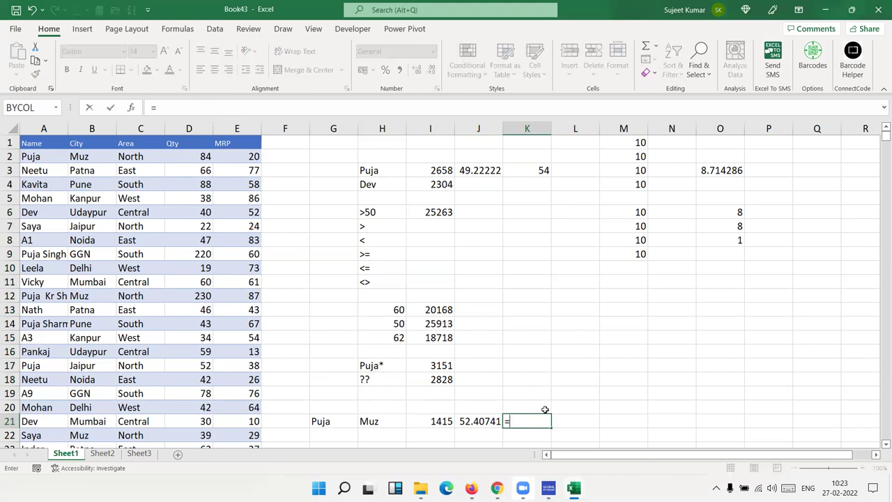
pyautogui.write('sount')
pyautogui.press('BackSpace')
pyautogui.press('BackSpace')
pyautogui.press('BackSpace')
pyautogui.press('BackSpace')
pyautogui.press('BackSpace')
pyautogui.write('cou')
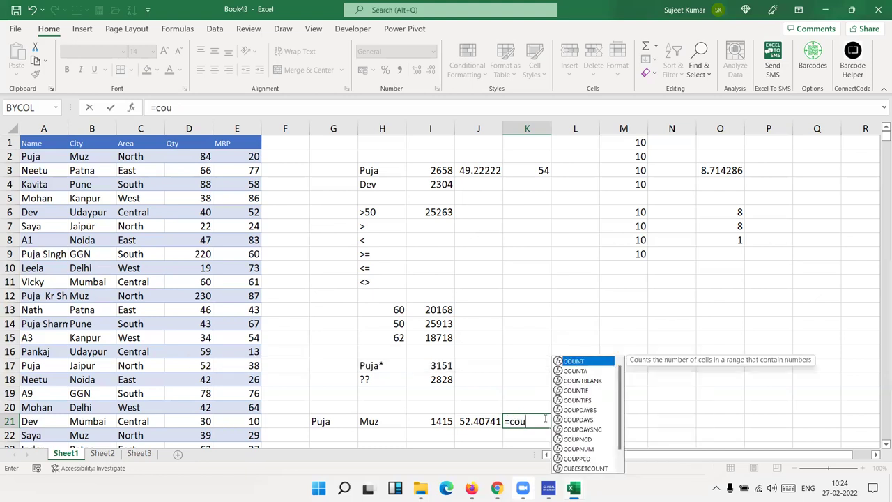
pyautogui.press('Down')
pyautogui.press('Down')
pyautogui.press('Down')
pyautogui.press('Down')
pyautogui.press('Tab')
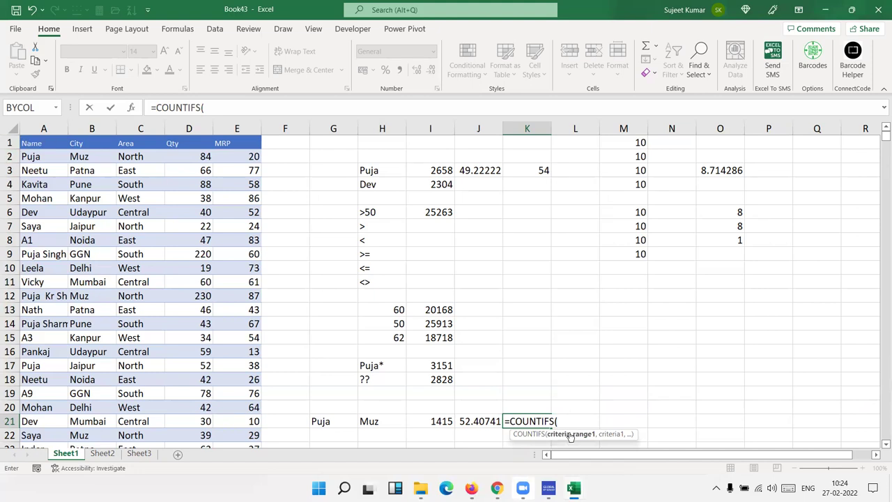
pyautogui.click(52, 130)
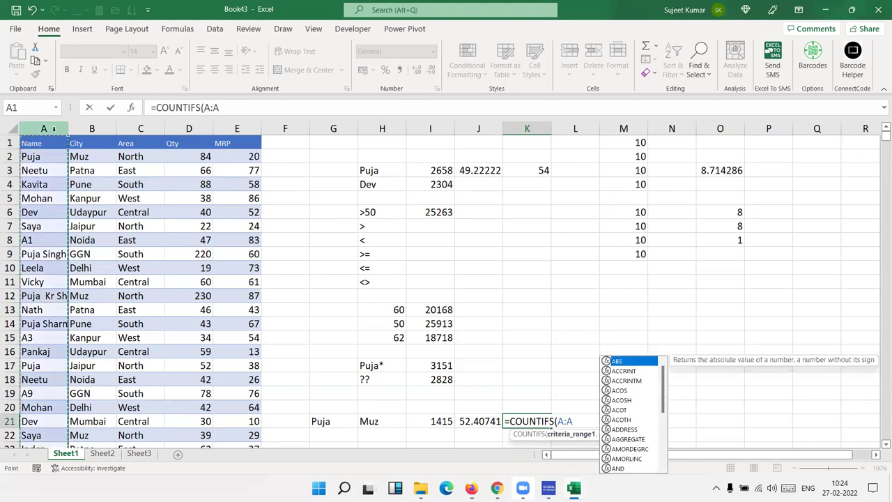
pyautogui.write(',')
pyautogui.click(327, 419)
pyautogui.write(',')
pyautogui.click(91, 129)
pyautogui.write(',')
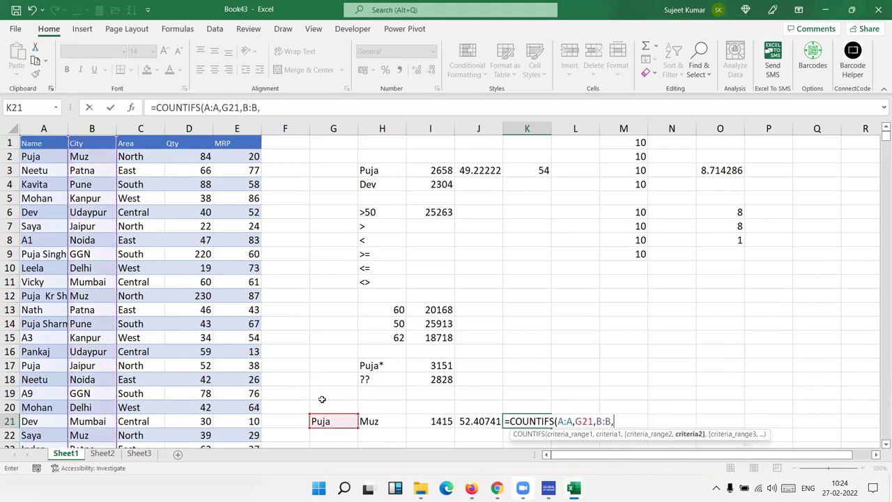
pyautogui.click(396, 419)
pyautogui.press('Return')
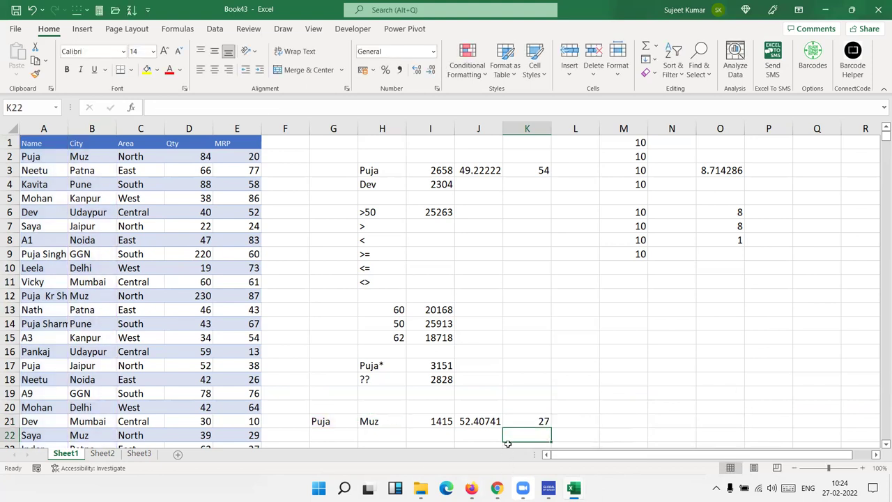
pyautogui.click(520, 421)
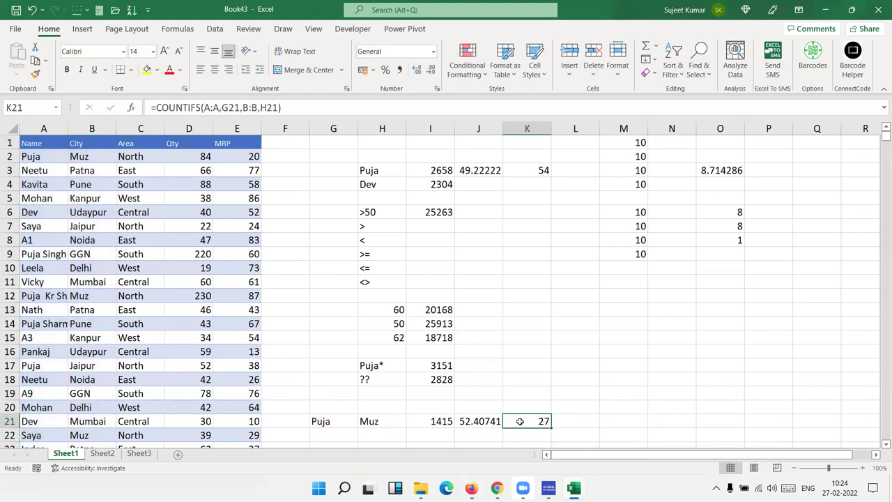
# Review the criteria entries H6:H20 beside K21's result, then select F1
pyautogui.moveTo(380, 403); pyautogui.dragTo(385, 211)
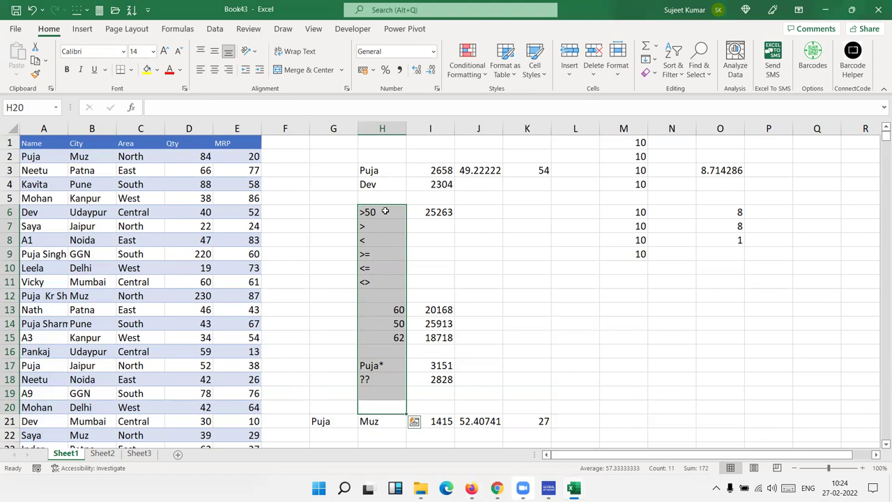
pyautogui.click(514, 421)
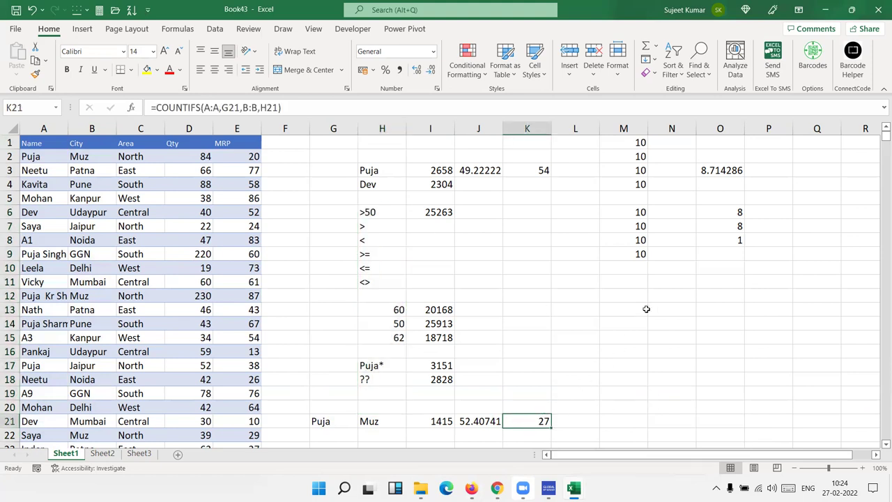
pyautogui.click(297, 147)
# Enter =MAX(D:D) in F1, returning the largest Qty of 540
pyautogui.write('=max')
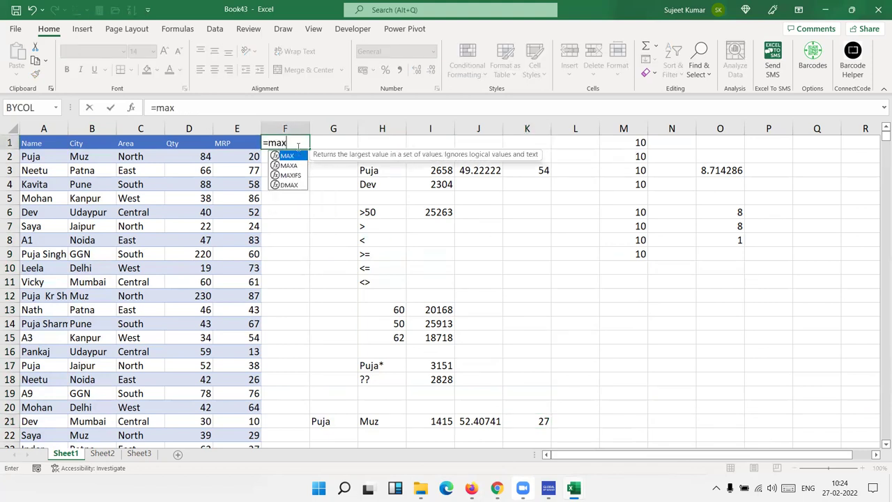
pyautogui.press('Tab')
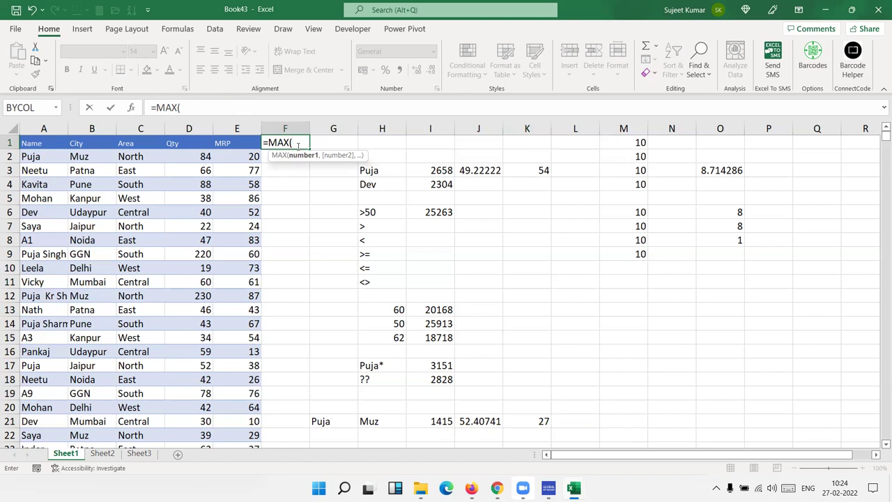
pyautogui.press('Left')
pyautogui.press('Left')
pyautogui.hotkey('ctrl', 'space')
pyautogui.press('Return')
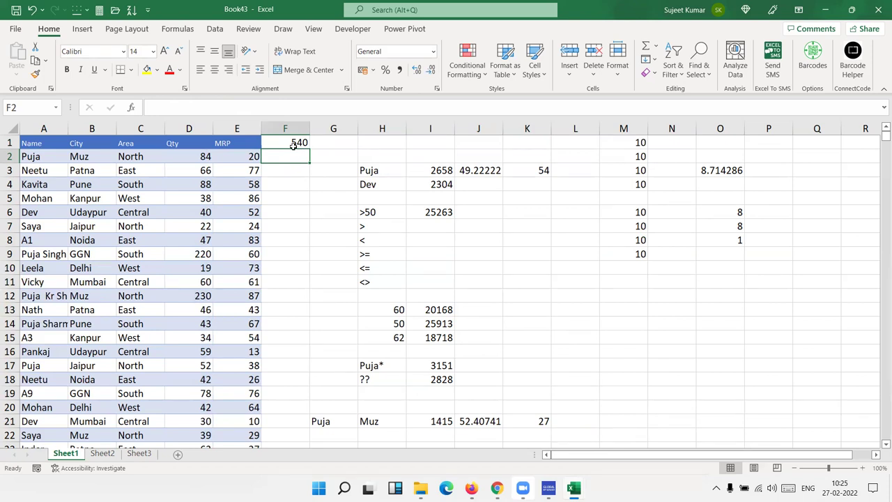
pyautogui.click(295, 143)
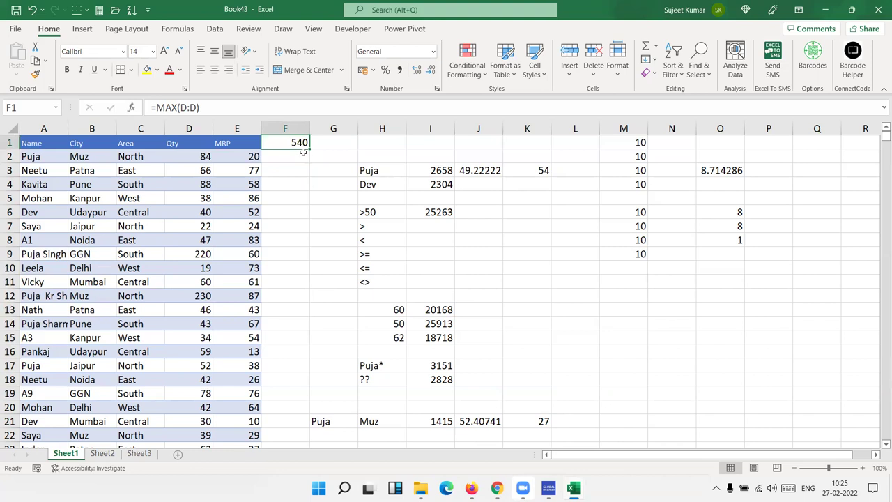
pyautogui.click(306, 153)
pyautogui.write('=m')
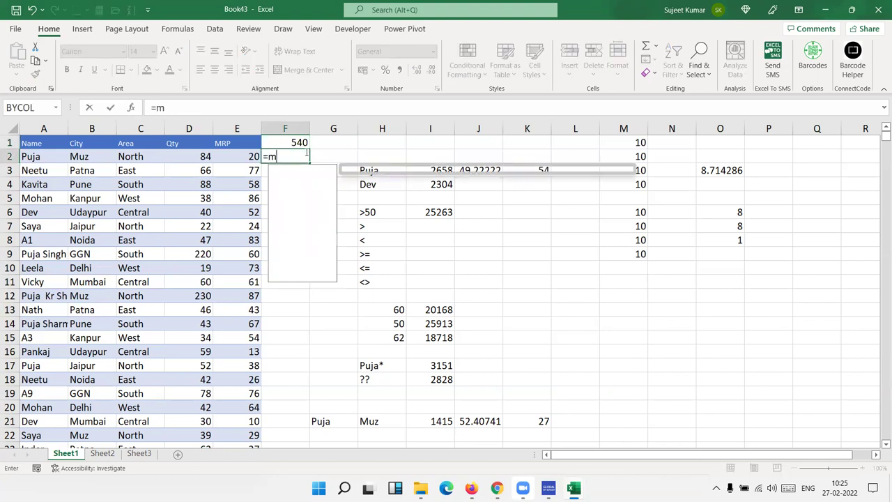
pyautogui.write('ax')
pyautogui.press('Down')
pyautogui.press('Tab')
pyautogui.press('Left')
pyautogui.press('Left')
pyautogui.press('Left')
pyautogui.press('Right')
pyautogui.hotkey('ctrl', 'space')
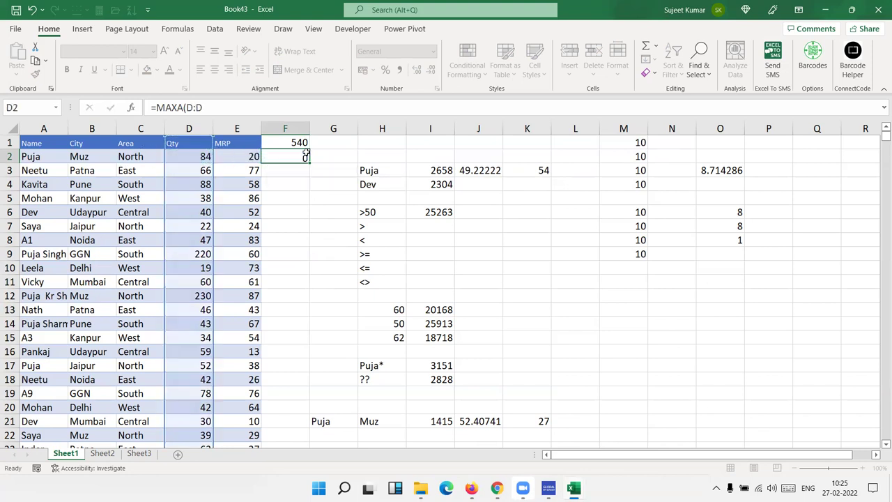
pyautogui.hotkey('ctrl', 'Return')
pyautogui.press('Up')
pyautogui.press('F2')
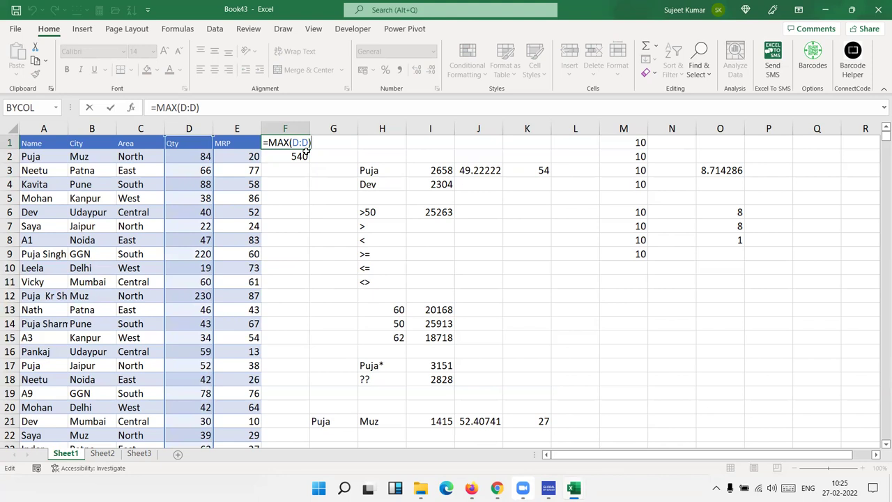
pyautogui.press('Return')
pyautogui.press('Down')
pyautogui.press('Up')
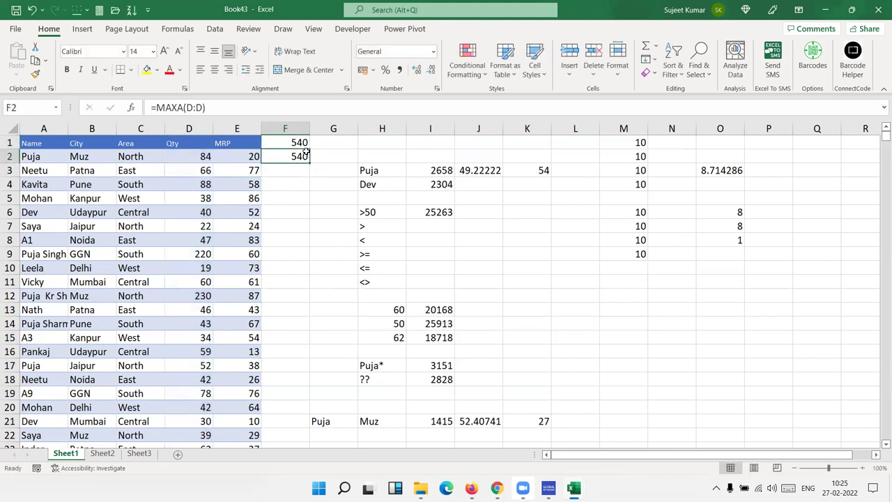
pyautogui.press('F2')
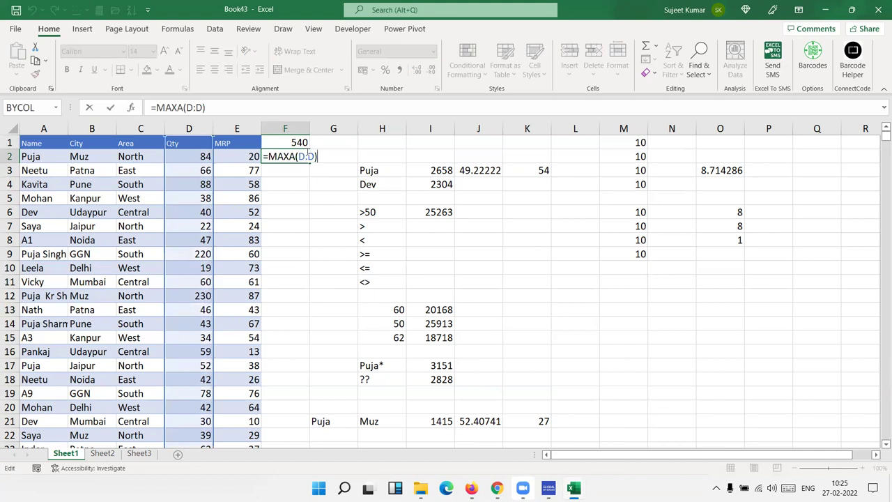
pyautogui.press('Return')
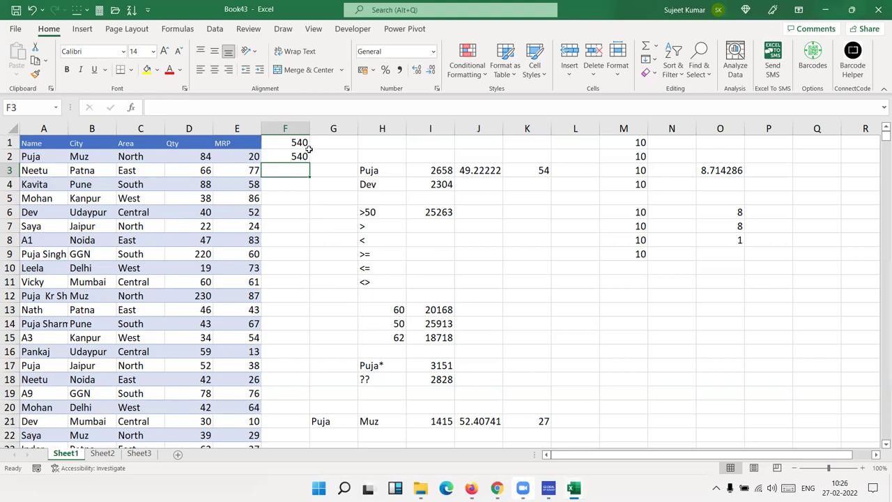
# Build a MAXIFS formula in L21 over Qty column D with criteria columns A and B, G21 and H21
pyautogui.click(565, 168)
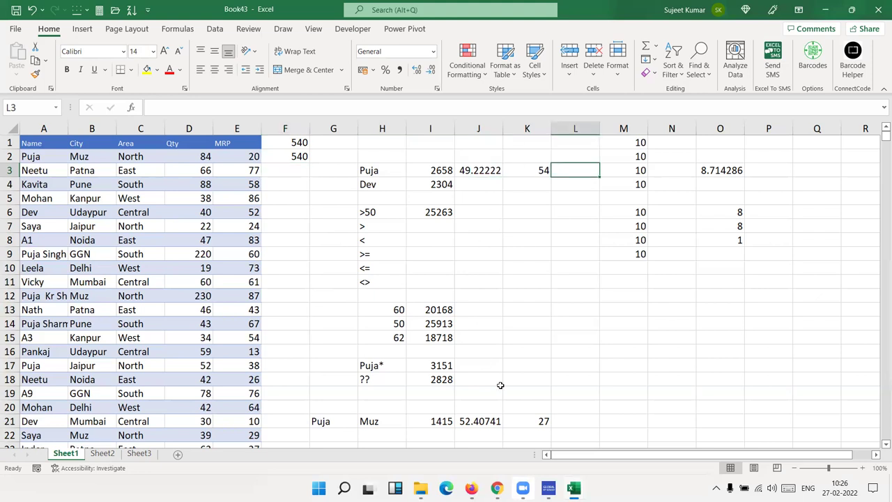
pyautogui.click(578, 421)
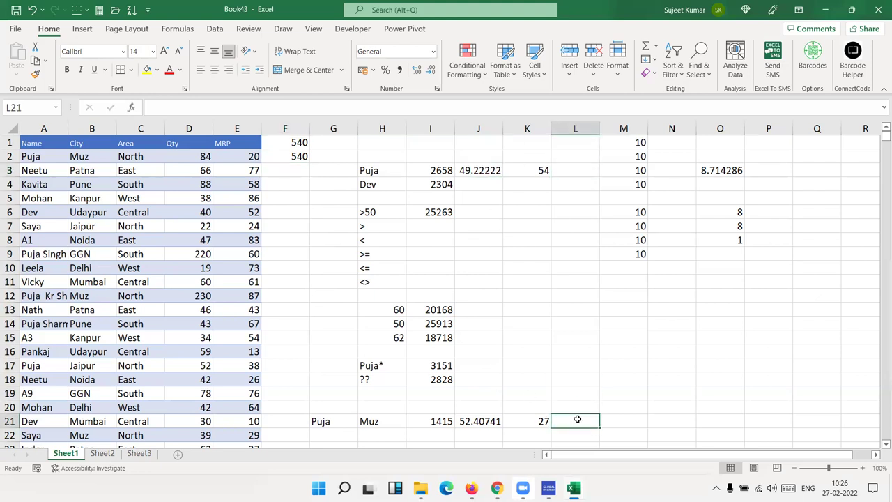
pyautogui.write('=mai')
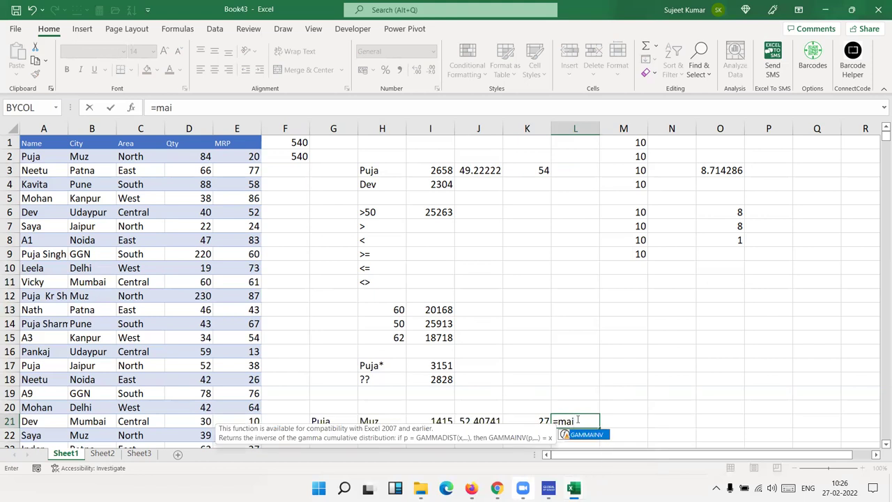
pyautogui.press('BackSpace')
pyautogui.write('x')
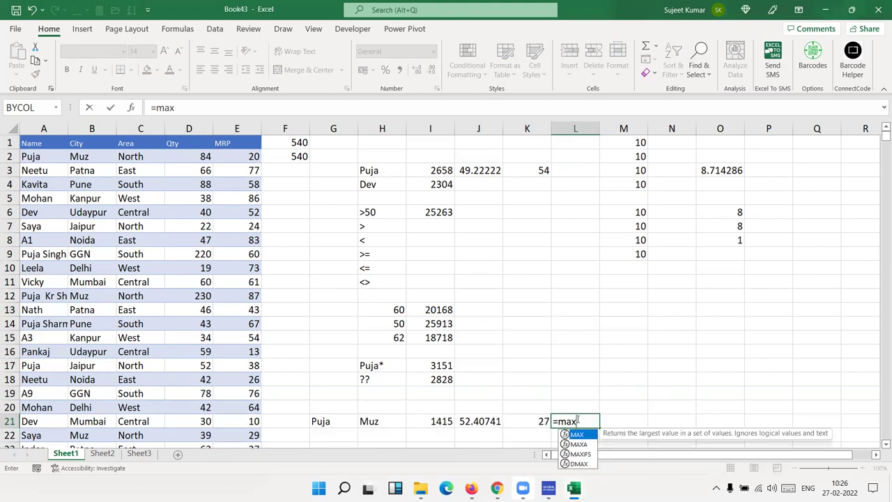
pyautogui.press('Down')
pyautogui.press('Down')
pyautogui.press('Tab')
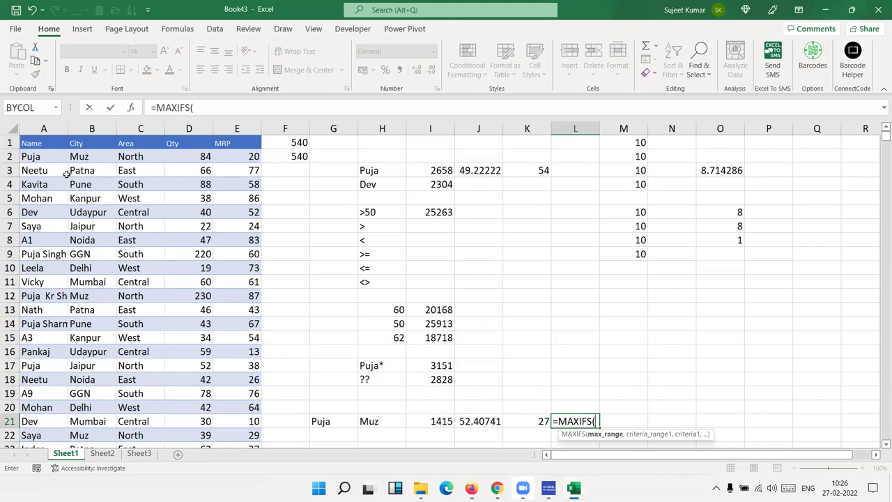
pyautogui.click(178, 131)
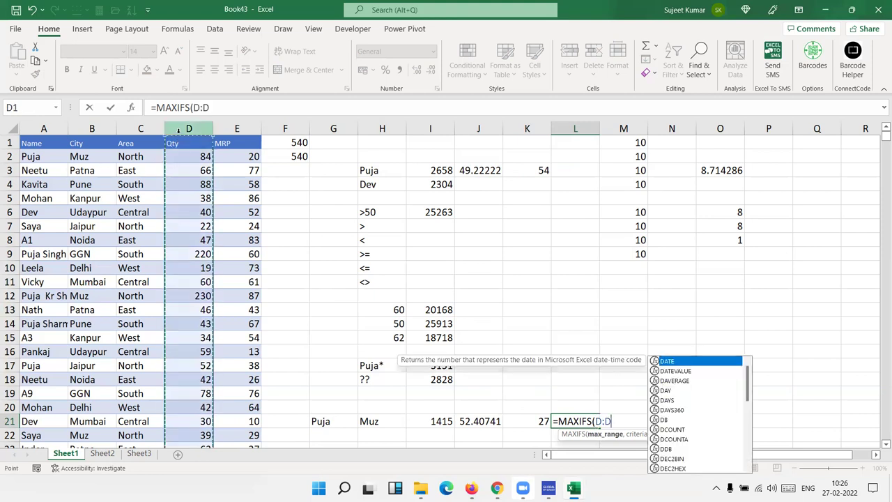
pyautogui.write(',')
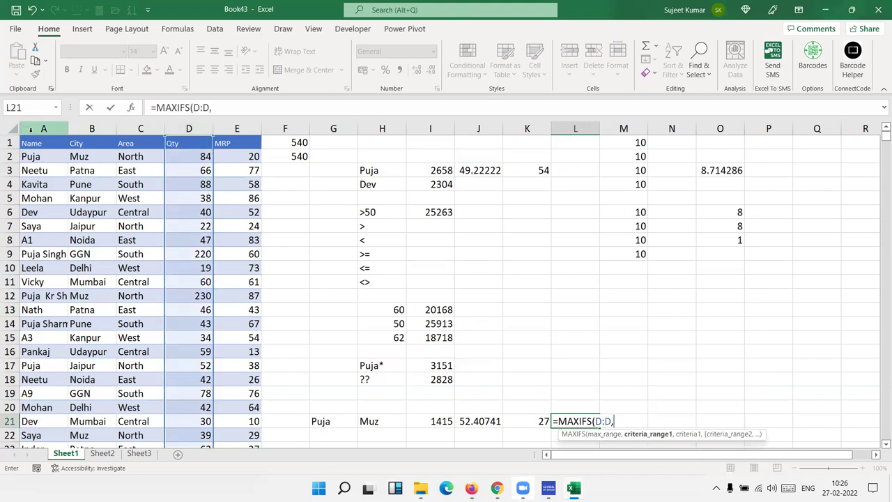
pyautogui.click(31, 130)
pyautogui.write(',')
pyautogui.click(328, 421)
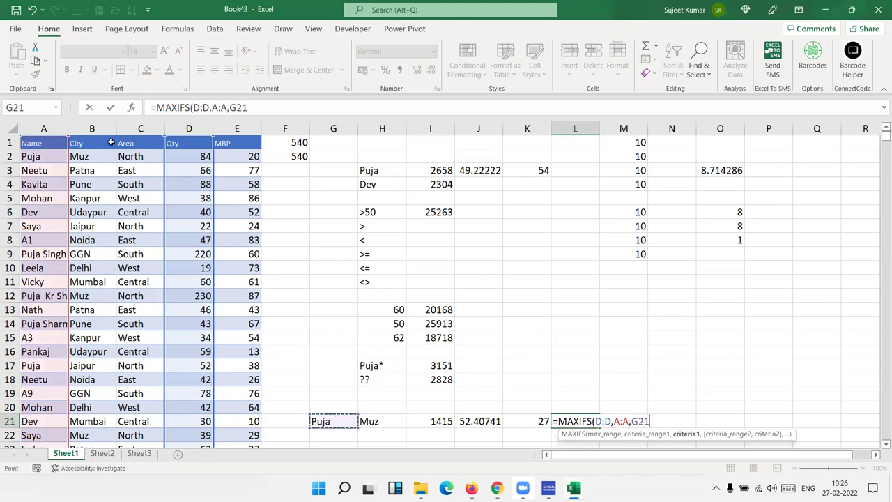
pyautogui.click(92, 129)
pyautogui.write(',')
pyautogui.click(370, 421)
# Restore the missing G21 criterion and comma so L21's MAXIFS returns 90
pyautogui.press('Return')
pyautogui.press('Return')
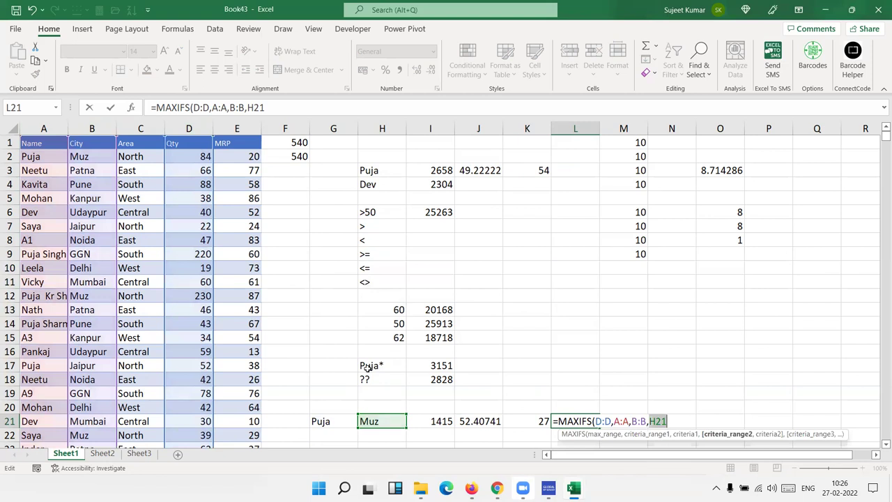
pyautogui.press('Right')
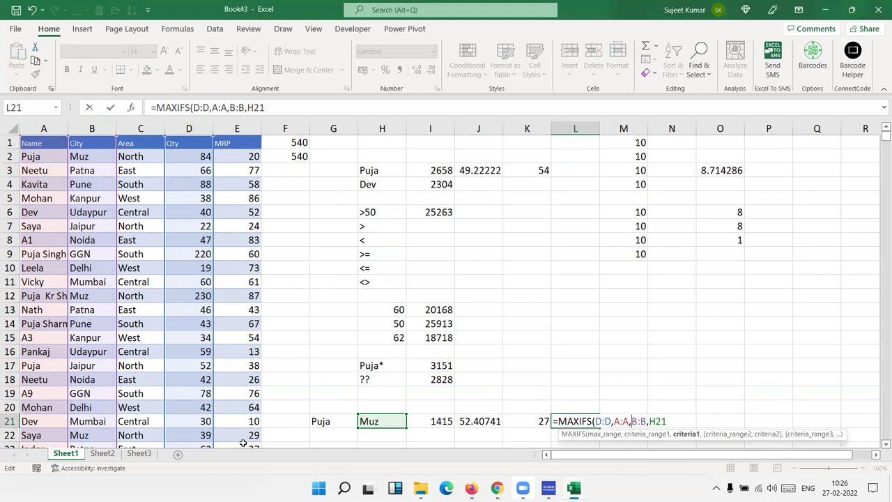
pyautogui.click(326, 419)
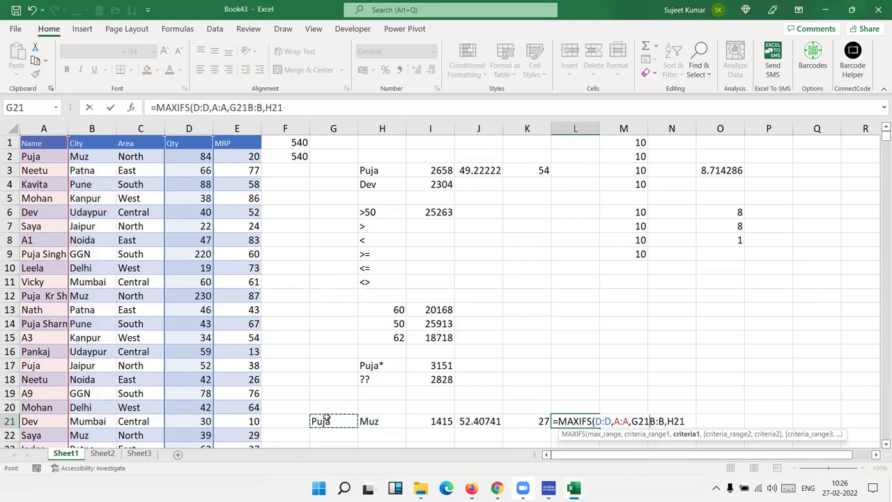
pyautogui.write(',')
pyautogui.press('Return')
pyautogui.press('Up')
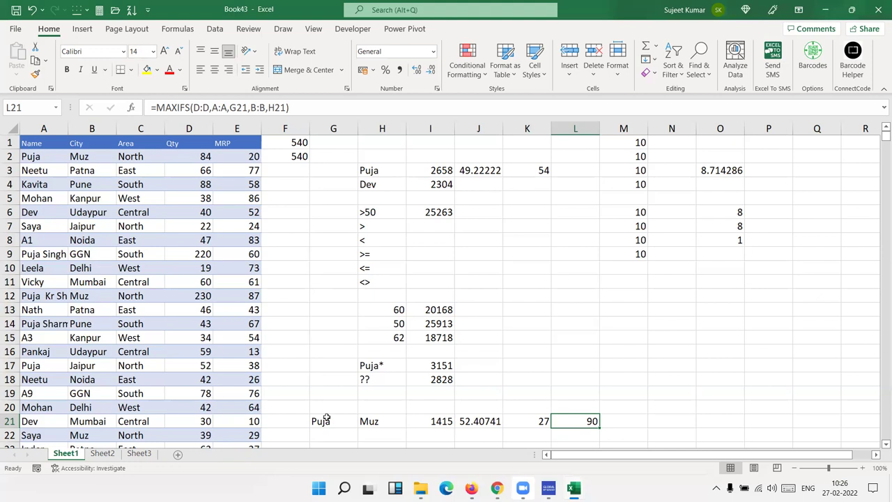
pyautogui.click(29, 139)
pyautogui.hotkey('ctrl', 'shift', ';')
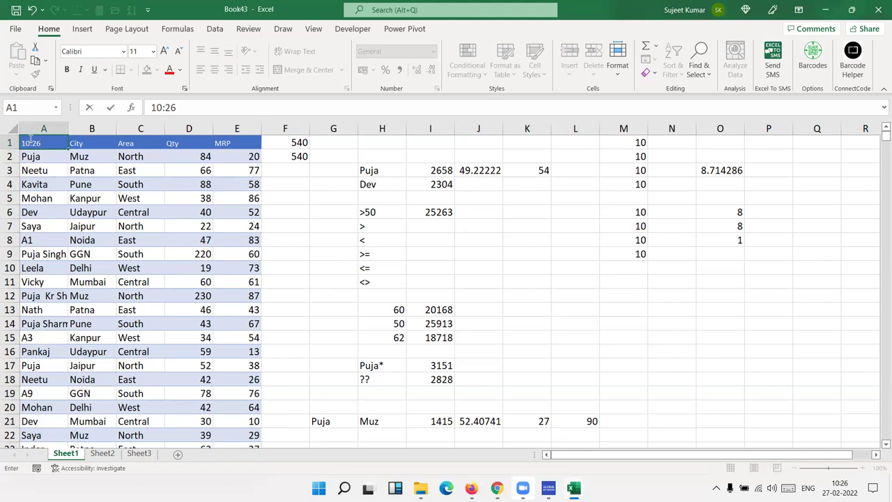
pyautogui.press('Escape')
pyautogui.hotkey('ctrl', 'shift', 'l')
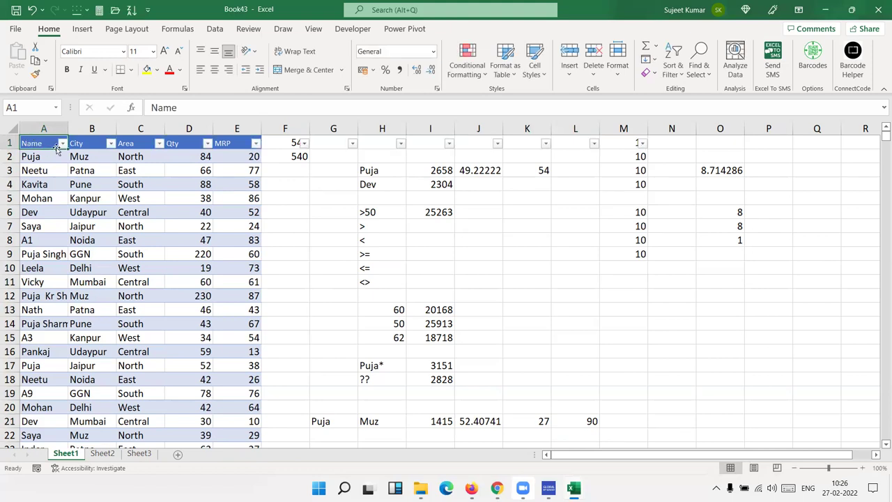
pyautogui.click(62, 143)
pyautogui.click(31, 280)
pyautogui.scroll(-5, 51, 320)
pyautogui.click(40, 280)
pyautogui.click(84, 390)
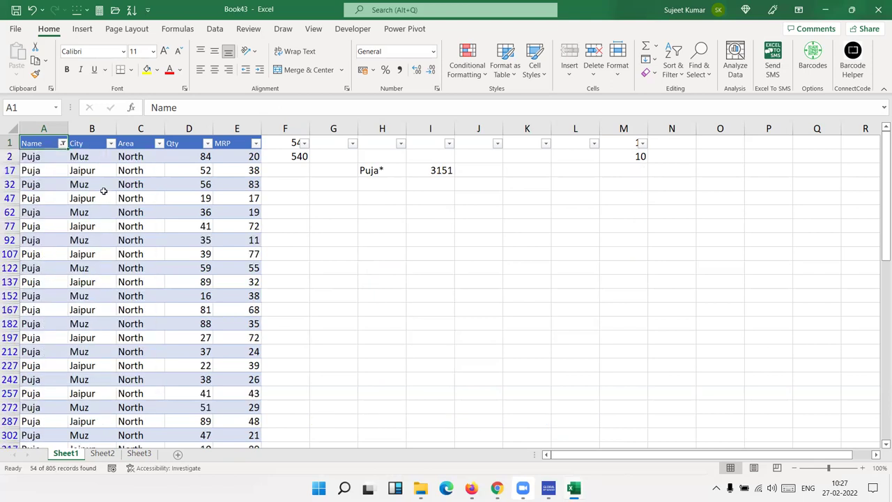
pyautogui.click(111, 143)
pyautogui.click(43, 291)
pyautogui.click(84, 389)
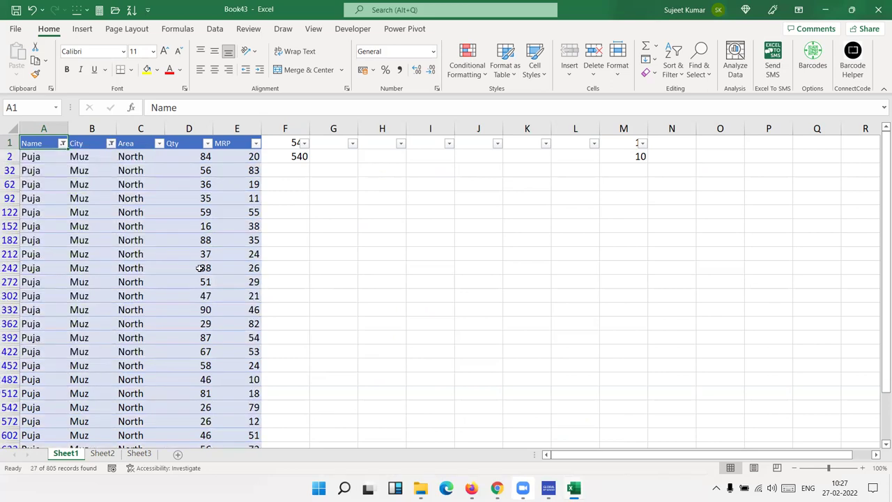
pyautogui.press('Right')
pyautogui.press('Right')
pyautogui.press('Down')
pyautogui.press('Right')
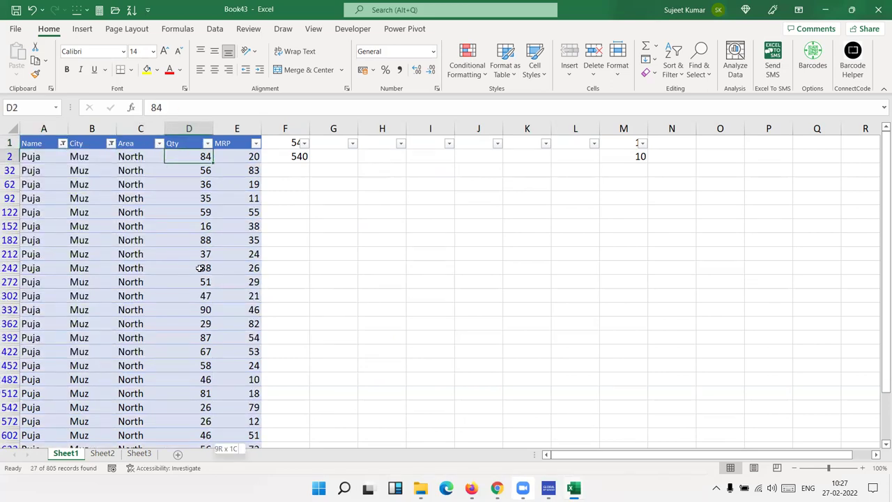
pyautogui.hotkey('ctrl', 'shift', 'Down')
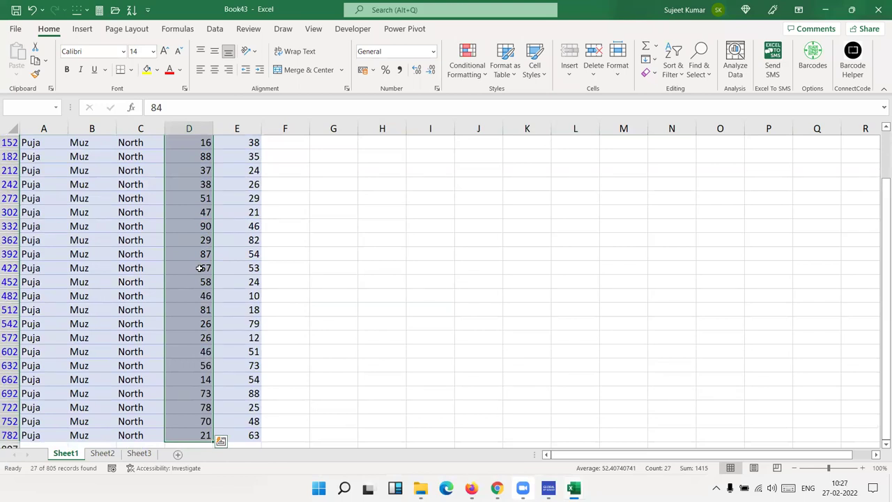
pyautogui.hotkey('ctrl', 'Up')
pyautogui.hotkey('ctrl', 'shift', 'l')
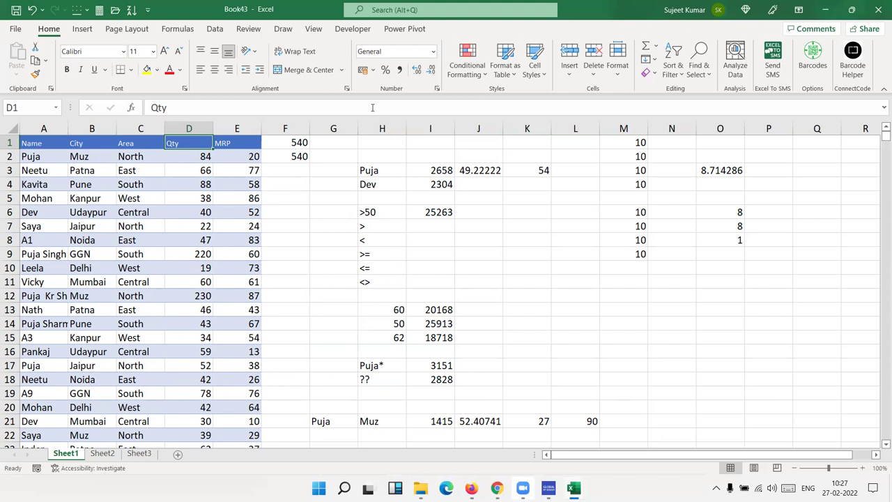
# Insert blank columns at column G after adding and removing trial columns at F
pyautogui.click(299, 126)
pyautogui.hotkey('ctrl', '+')
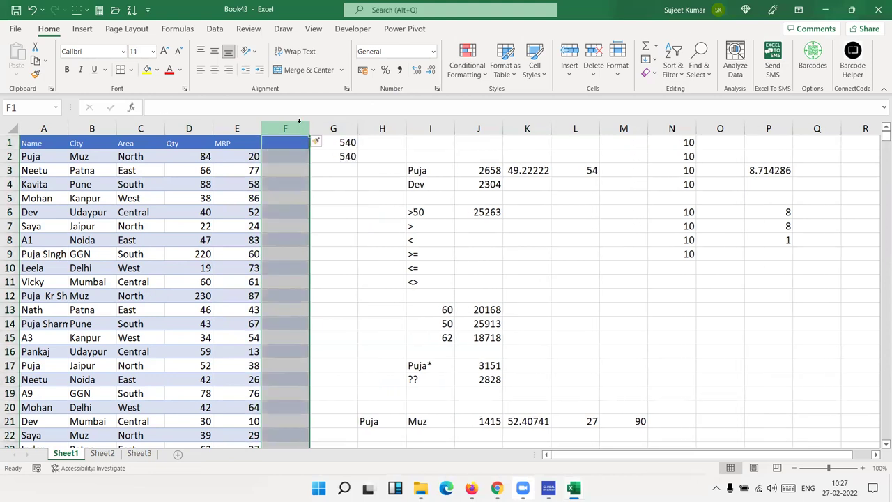
pyautogui.hotkey('ctrl', '+')
pyautogui.hotkey('ctrl', '+')
pyautogui.hotkey('ctrl', '+')
pyautogui.hotkey('ctrl', '-')
pyautogui.hotkey('ctrl', '-')
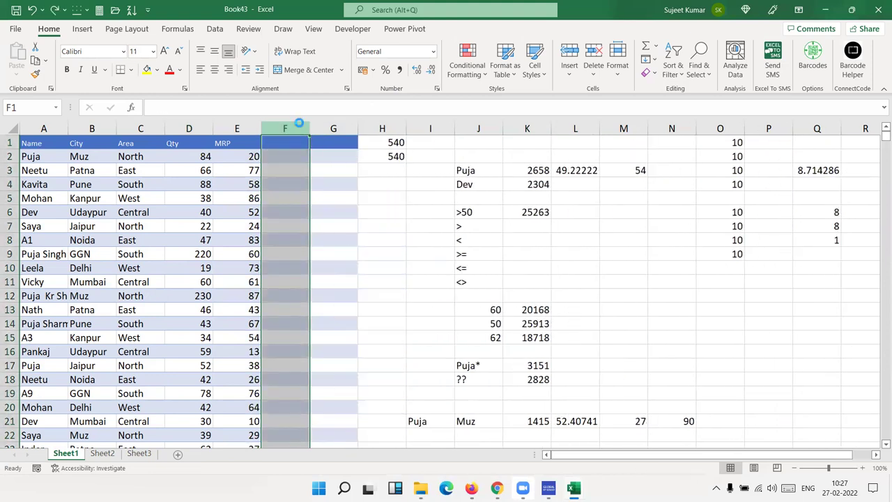
pyautogui.hotkey('ctrl', '-')
pyautogui.hotkey('ctrl', '-')
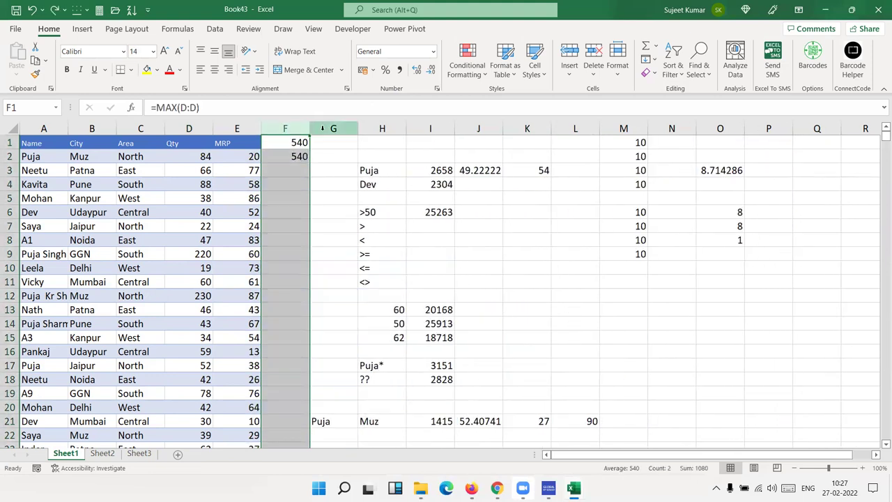
pyautogui.click(326, 156)
pyautogui.scroll(-3, 322, 361)
pyautogui.scroll(3, 322, 362)
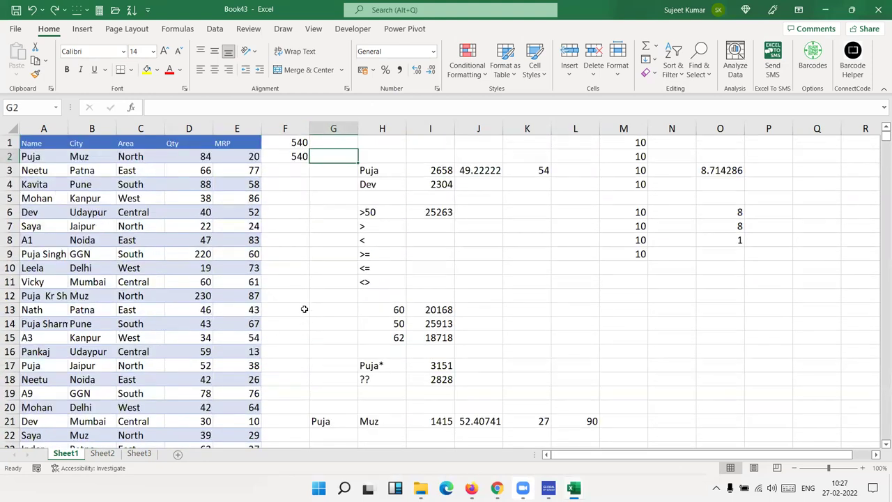
pyautogui.click(334, 128)
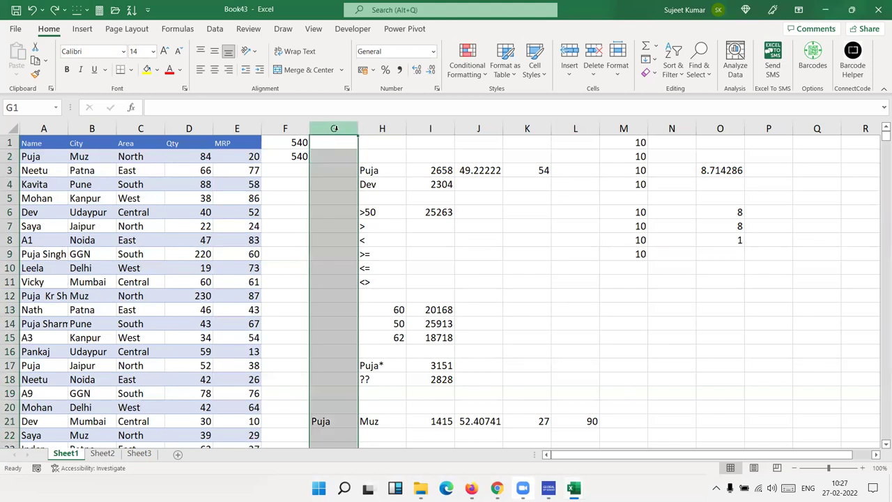
pyautogui.hotkey('ctrl', 'shift', '+')
pyautogui.hotkey('ctrl', 'shift', '+')
pyautogui.hotkey('ctrl', 'shift', '+')
pyautogui.hotkey('ctrl', 'shift', '+')
pyautogui.hotkey('ctrl', 'shift', '+')
pyautogui.hotkey('ctrl', 'shift', '+')
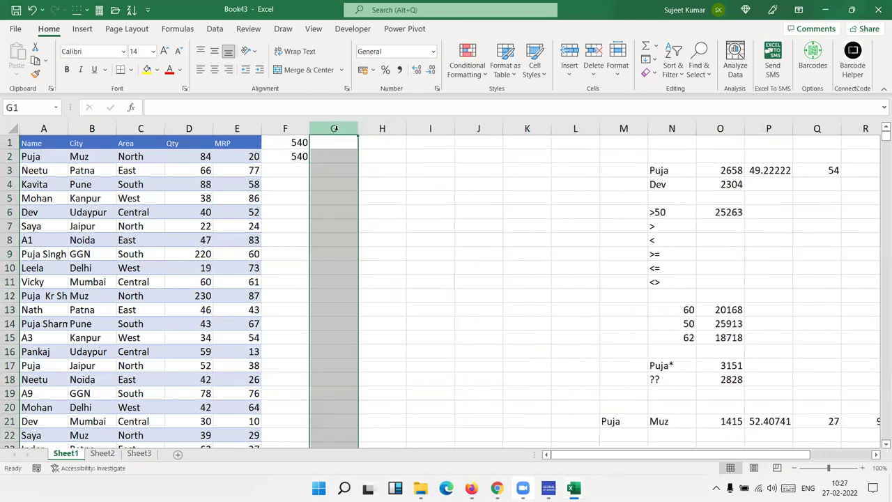
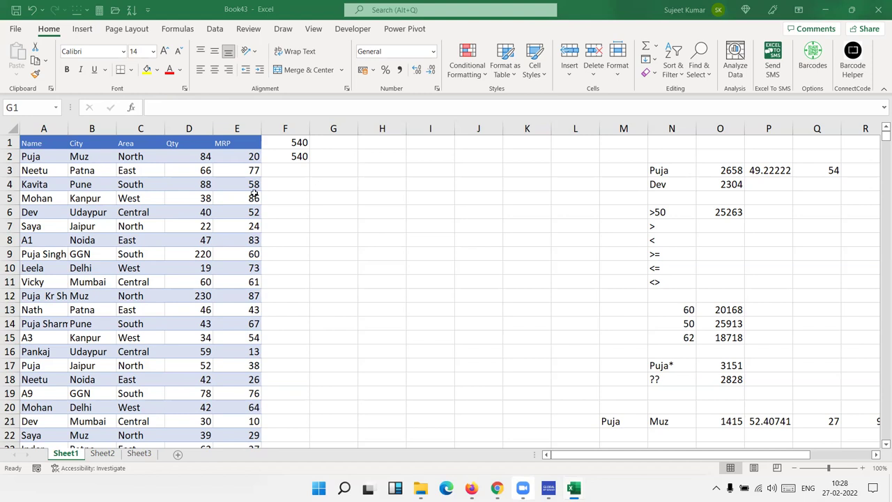
# Copy the Name, City, Area, Qty and MRP headers from A1:E1 into H5:L5
pyautogui.moveTo(32, 143); pyautogui.dragTo(240, 143)
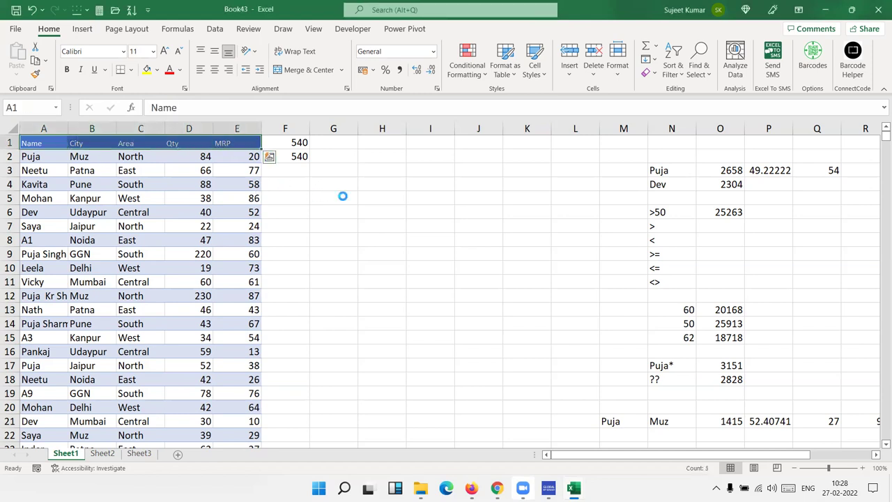
pyautogui.hotkey('ctrl', 'c')
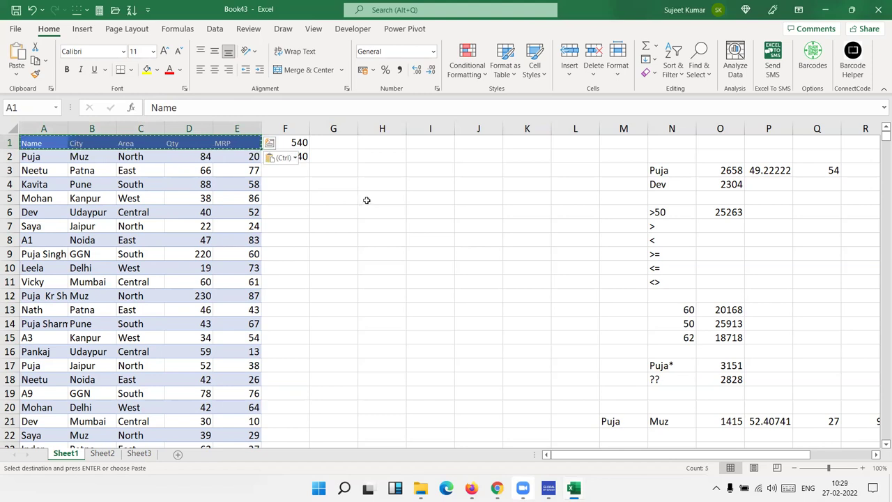
pyautogui.click(367, 200)
pyautogui.hotkey('ctrl', 'v')
pyautogui.press('Escape')
pyautogui.click(366, 212)
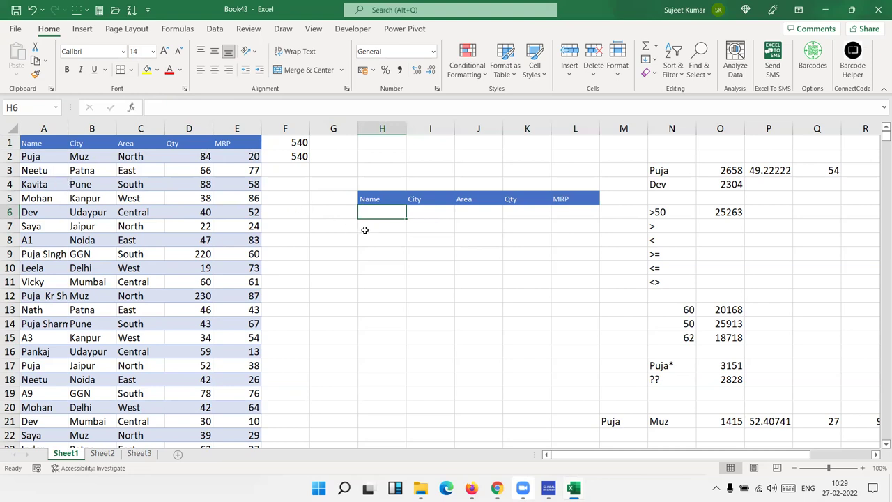
pyautogui.moveTo(516, 199); pyautogui.dragTo(563, 208)
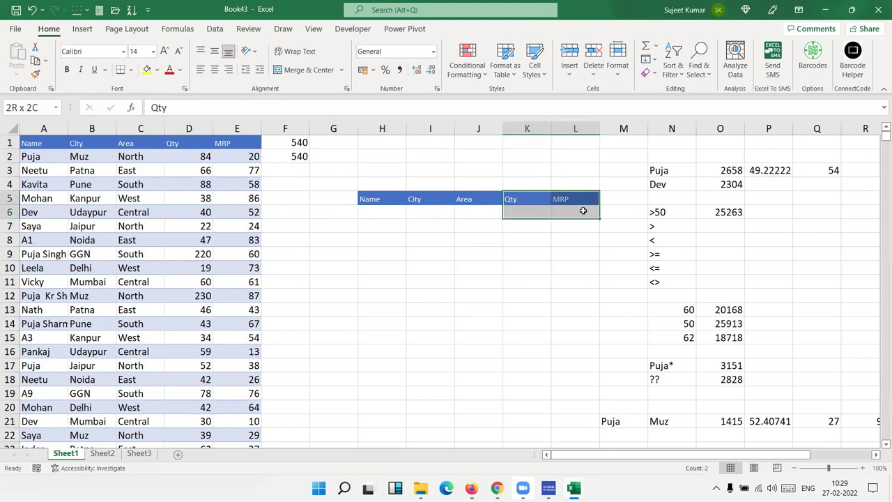
# Enter the criteria Puja with MRP >50, GGN with Qty <60, and Dev in H8
pyautogui.click(382, 212)
pyautogui.write('Puja')
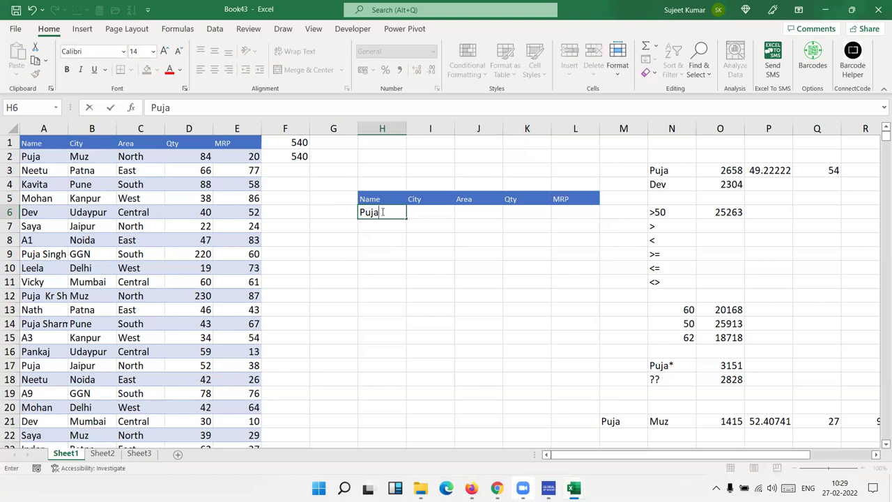
pyautogui.click(551, 213)
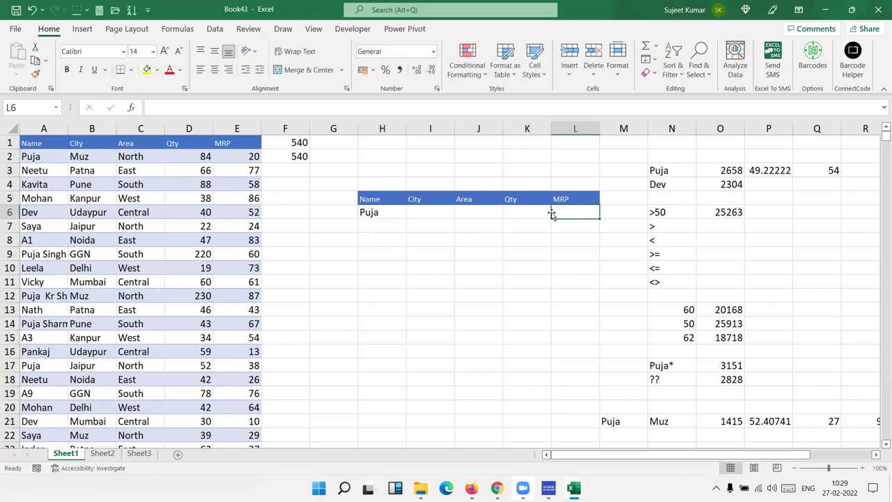
pyautogui.write('>50')
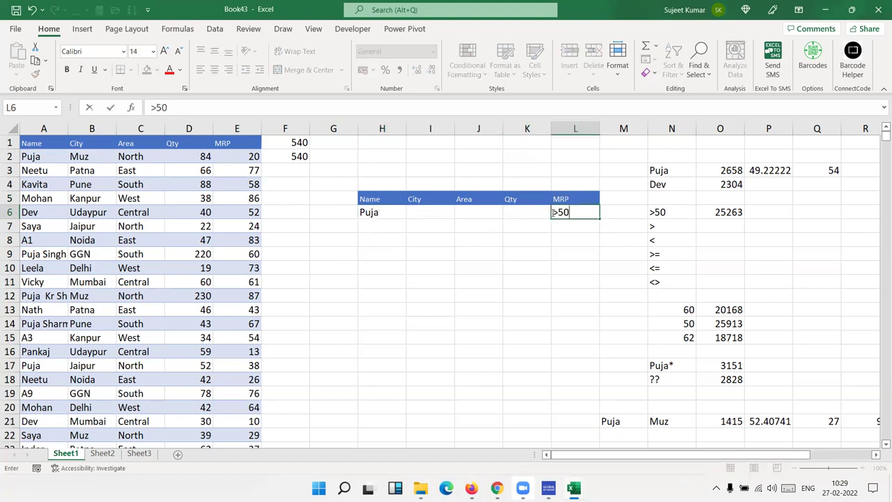
pyautogui.click(426, 225)
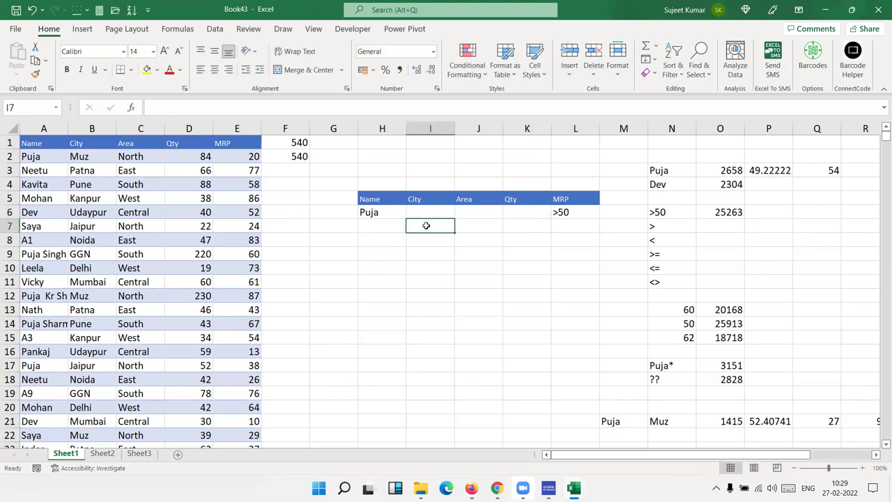
pyautogui.write('GGN')
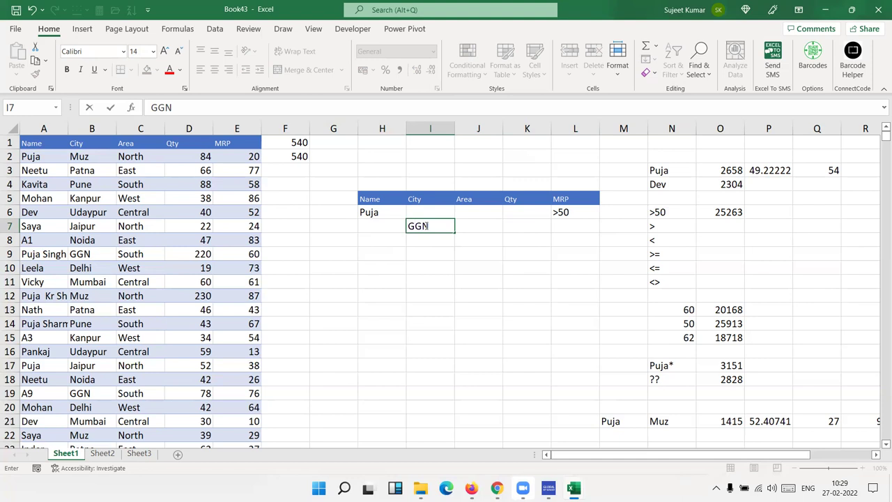
pyautogui.press('Tab')
pyautogui.press('Tab')
pyautogui.write('<60')
pyautogui.press('Return')
pyautogui.press('Left')
pyautogui.press('Left')
pyautogui.press('Left')
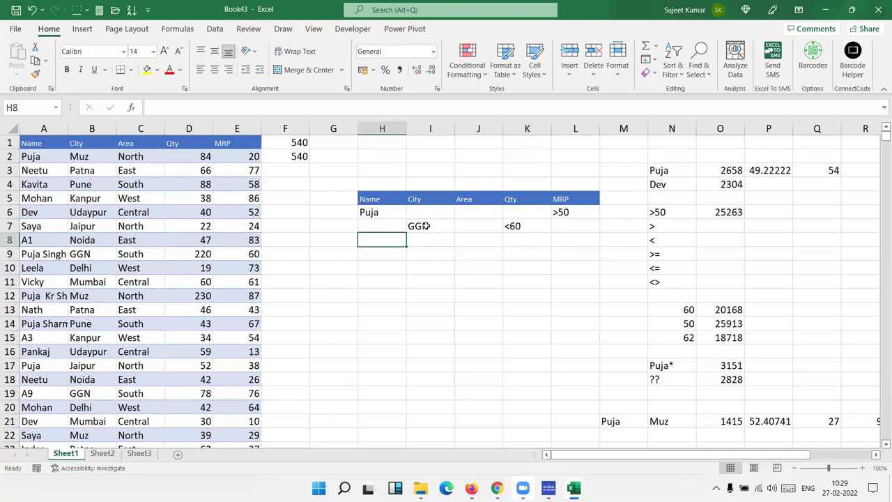
pyautogui.write('Dev')
pyautogui.press('Right')
pyautogui.press('Right')
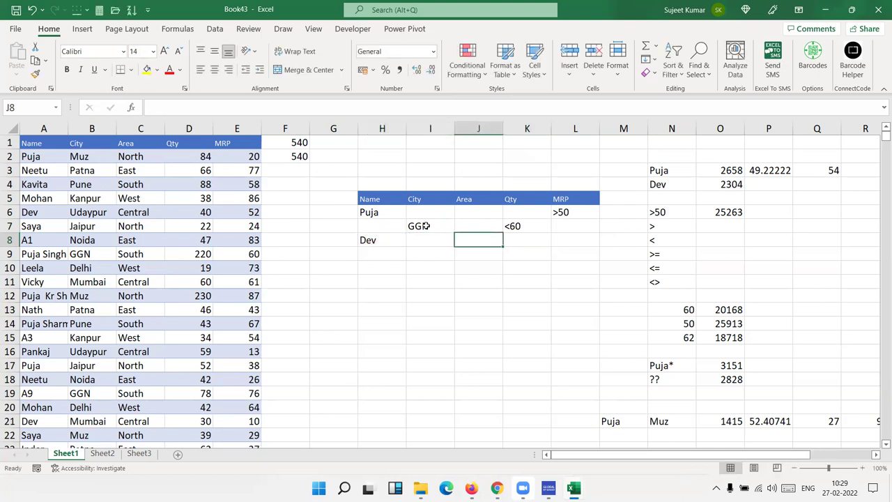
# Copy Udaypur from the data into J8 as the Area criterion for Dev
pyautogui.click(101, 209)
pyautogui.hotkey('ctrl', 'c')
pyautogui.click(479, 245)
pyautogui.hotkey('ctrl', 'v')
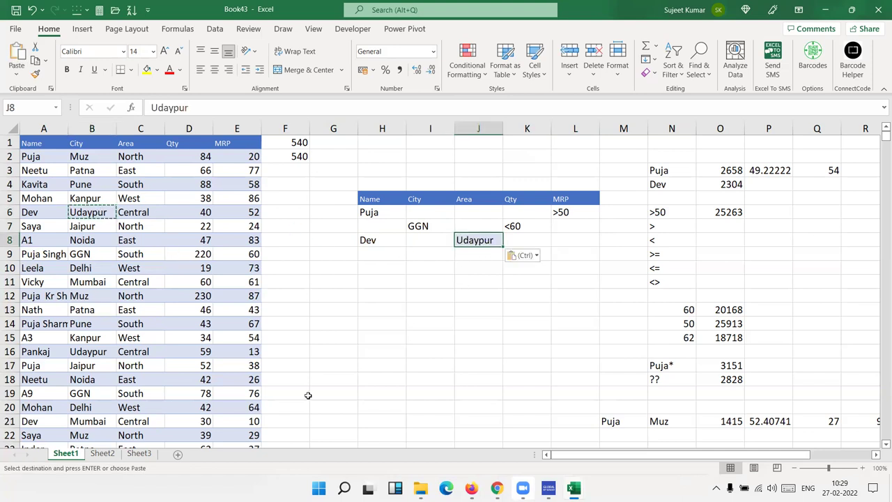
pyautogui.click(801, 282)
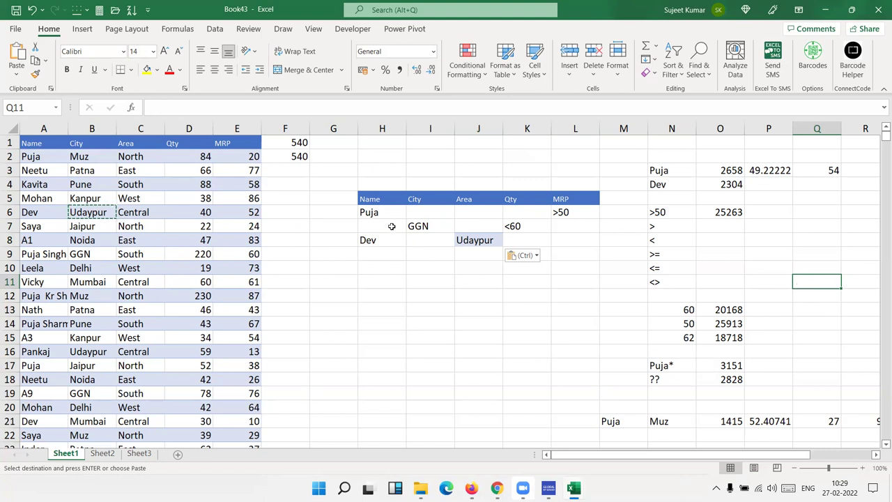
pyautogui.moveTo(377, 212); pyautogui.dragTo(578, 211)
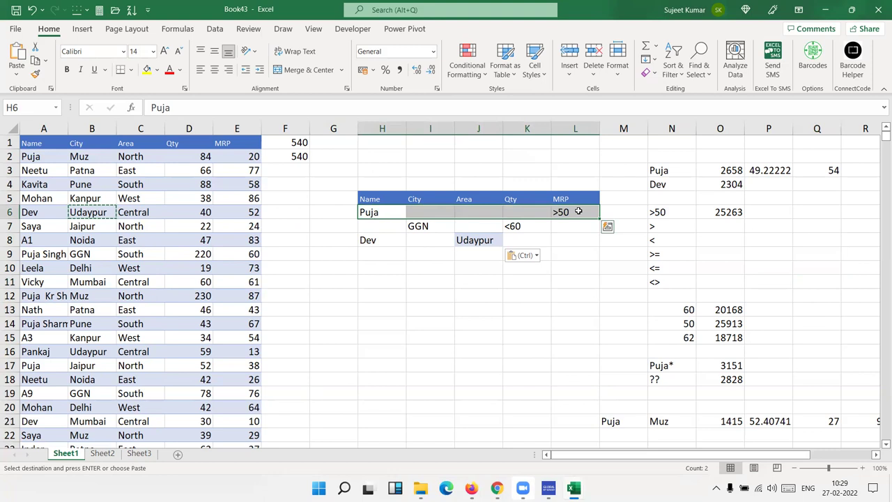
pyautogui.click(523, 212)
pyautogui.click(481, 212)
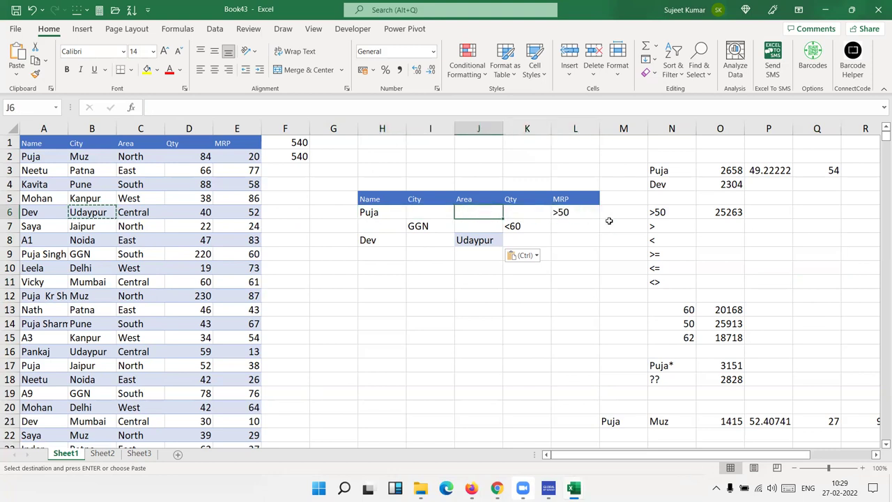
# Label H11 'Total' and start a DSUM formula in I11
pyautogui.click(361, 280)
pyautogui.write('Total')
pyautogui.press('Up')
pyautogui.click(453, 279)
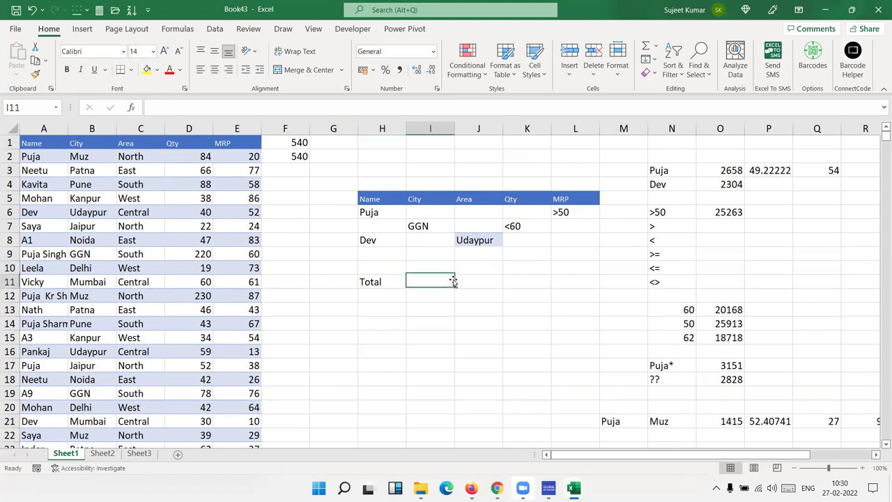
pyautogui.write('=sum')
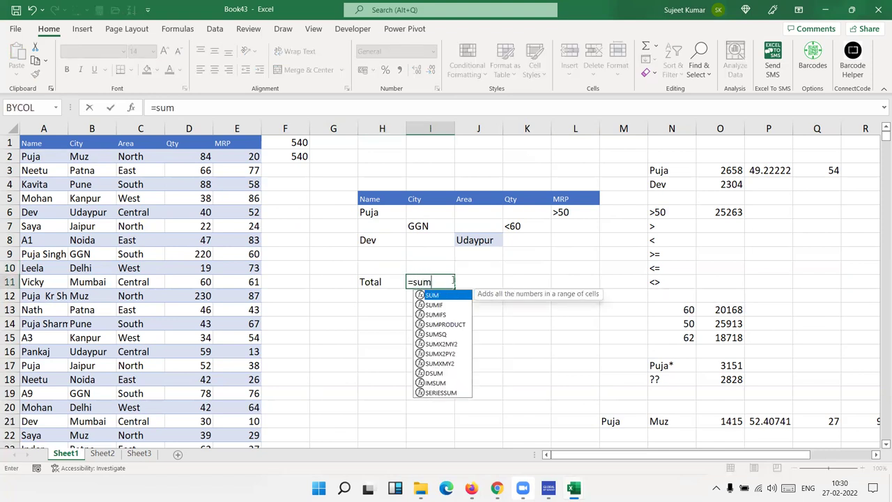
pyautogui.press('BackSpace')
pyautogui.press('BackSpace')
pyautogui.press('BackSpace')
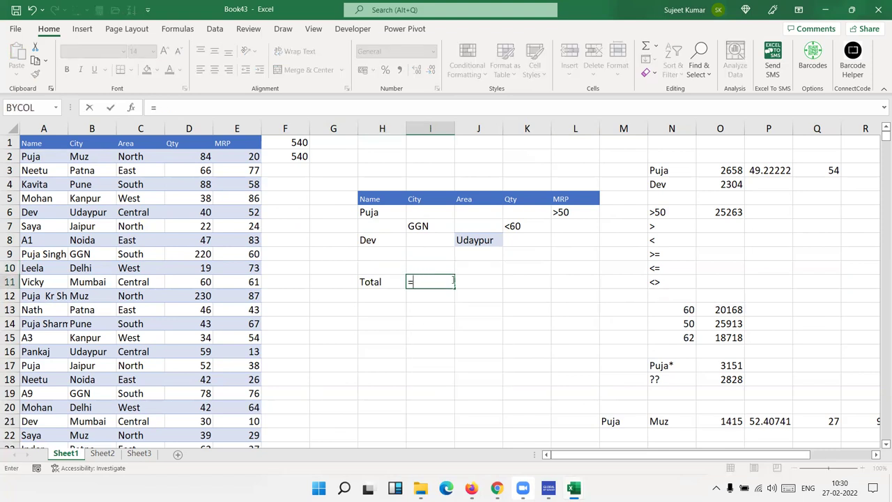
pyautogui.write('ds')
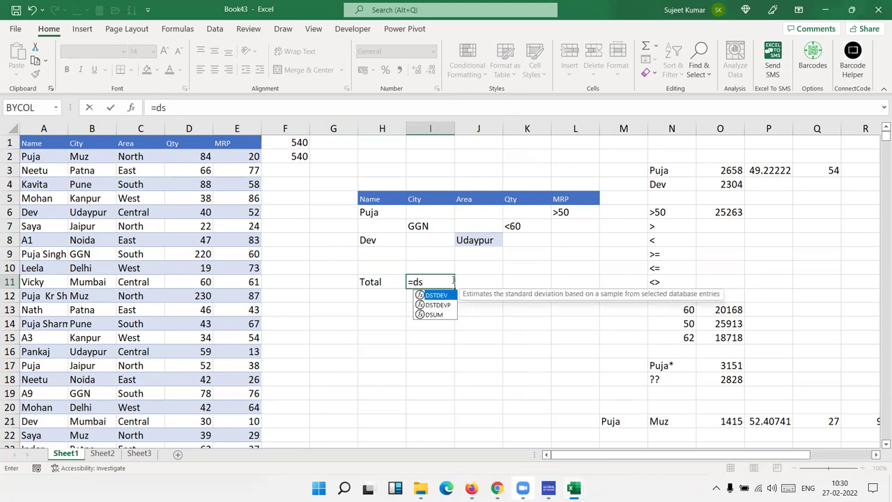
pyautogui.press('Down')
pyautogui.press('Down')
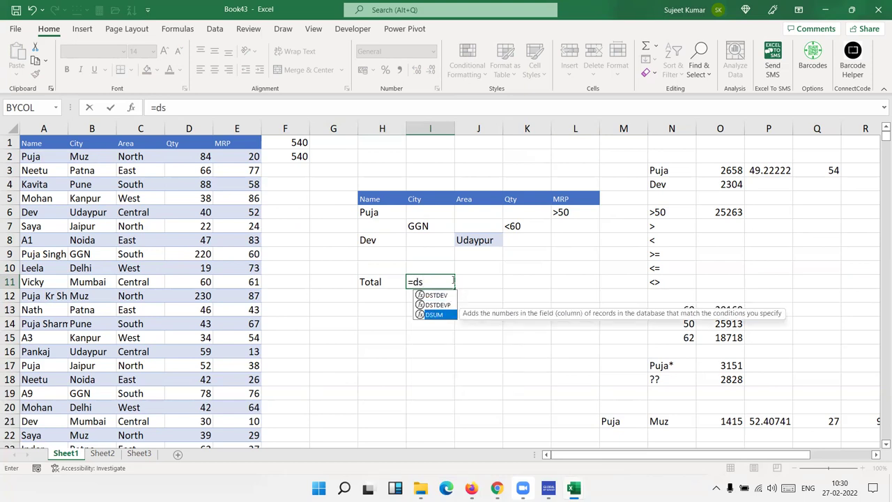
pyautogui.press('Tab')
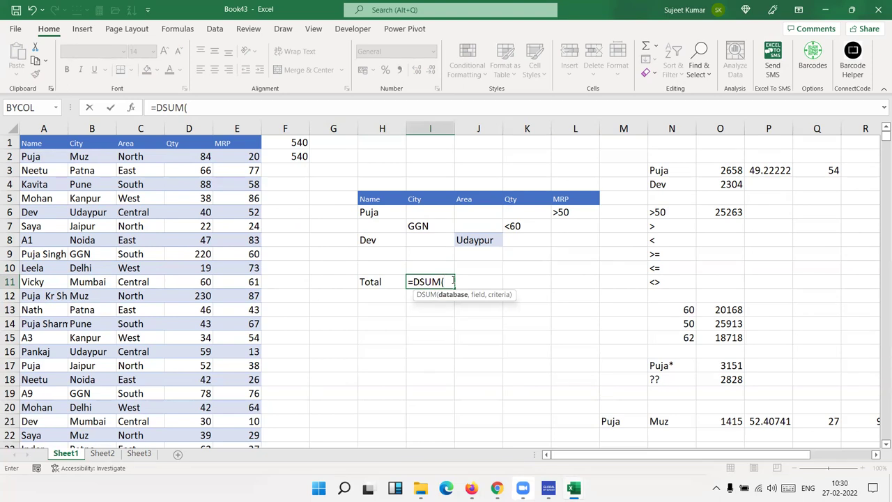
# Set the DSUM database argument to A1:E805
pyautogui.press('Left')
pyautogui.press('Left')
pyautogui.press('Left')
pyautogui.press('Left')
pyautogui.press('Left')
pyautogui.hotkey('ctrl', 'Up')
pyautogui.hotkey('ctrl', 'Left')
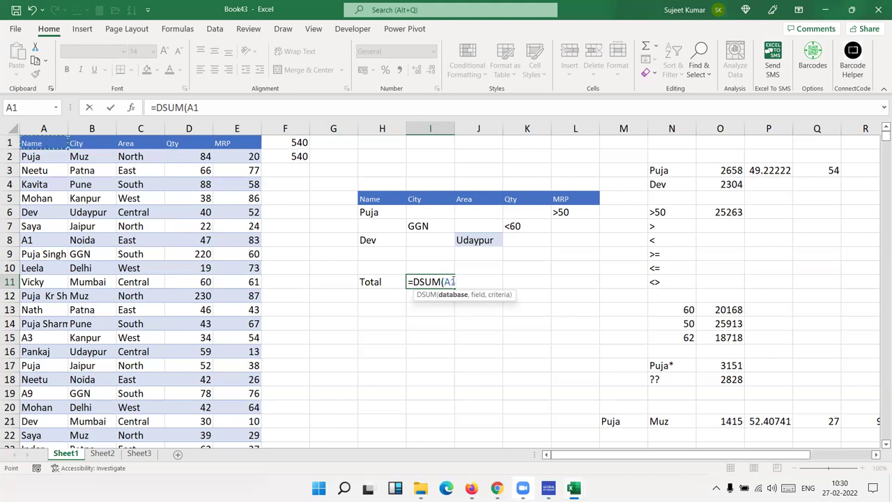
pyautogui.hotkey('ctrl', 'shift', 'Right')
pyautogui.hotkey('ctrl', 'shift', 'Down')
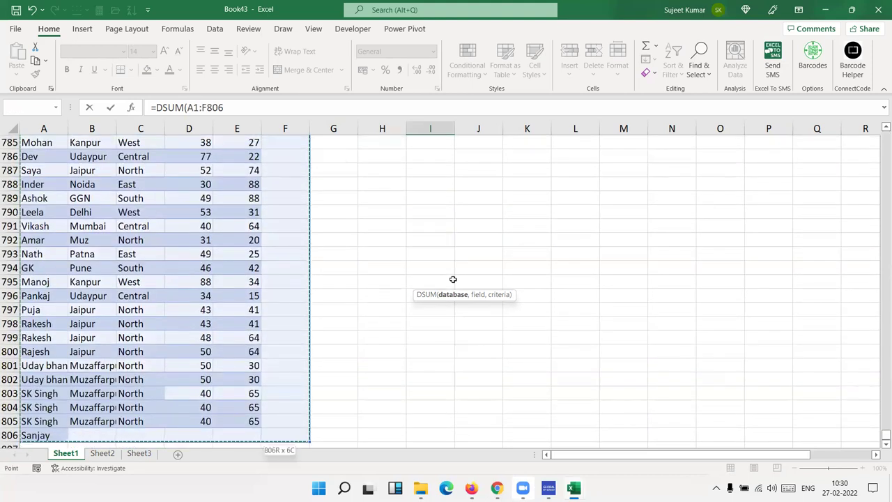
pyautogui.hotkey('shift', 'Left')
pyautogui.hotkey('shift', 'Up')
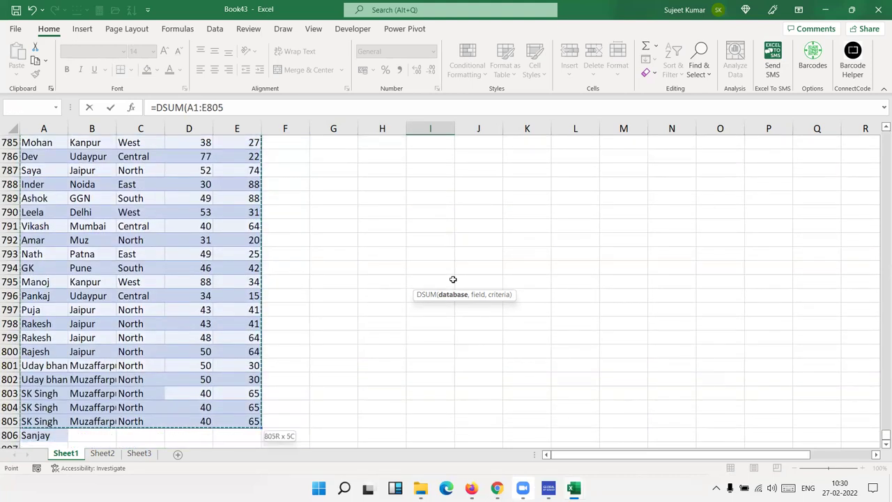
pyautogui.write(',')
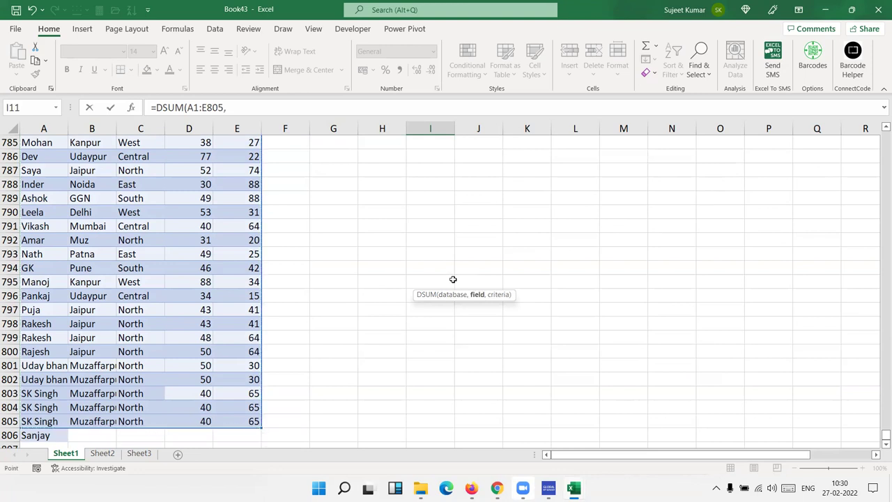
# Finish DSUM with field D1 (Qty) and criteria H5:L8, giving 3538
pyautogui.press('Up')
pyautogui.hotkey('ctrl', 'Up')
pyautogui.hotkey('ctrl', 'Up')
pyautogui.hotkey('ctrl', 'Up')
pyautogui.press('Left')
pyautogui.press('Left')
pyautogui.press('Left')
pyautogui.press('Left')
pyautogui.press('Left')
pyautogui.press('Left')
pyautogui.press('Right')
pyautogui.write(',')
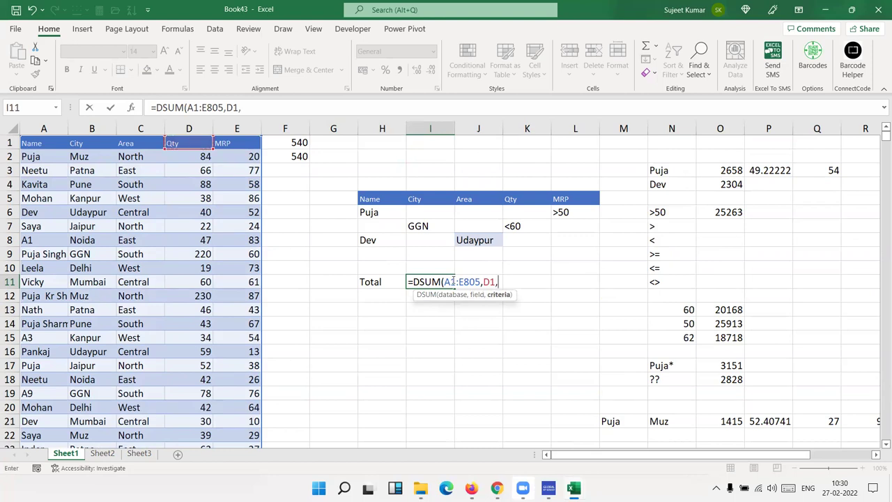
pyautogui.press('Up')
pyautogui.press('Up')
pyautogui.press('Up')
pyautogui.press('Up')
pyautogui.press('Up')
pyautogui.press('Left')
pyautogui.hotkey('shift', 'Right')
pyautogui.hotkey('shift', 'Right')
pyautogui.hotkey('shift', 'Right')
pyautogui.hotkey('shift', 'Right')
pyautogui.hotkey('shift', 'Down')
pyautogui.hotkey('shift', 'Down')
pyautogui.hotkey('shift', 'Down')
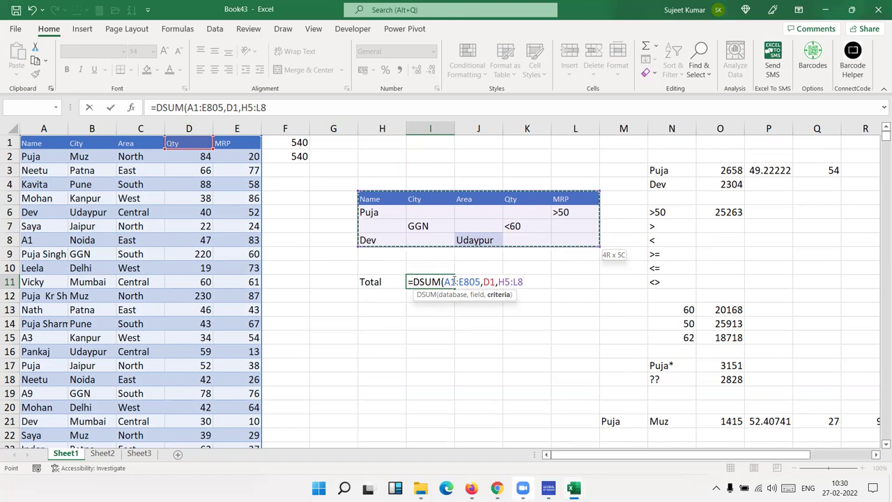
pyautogui.press('Return')
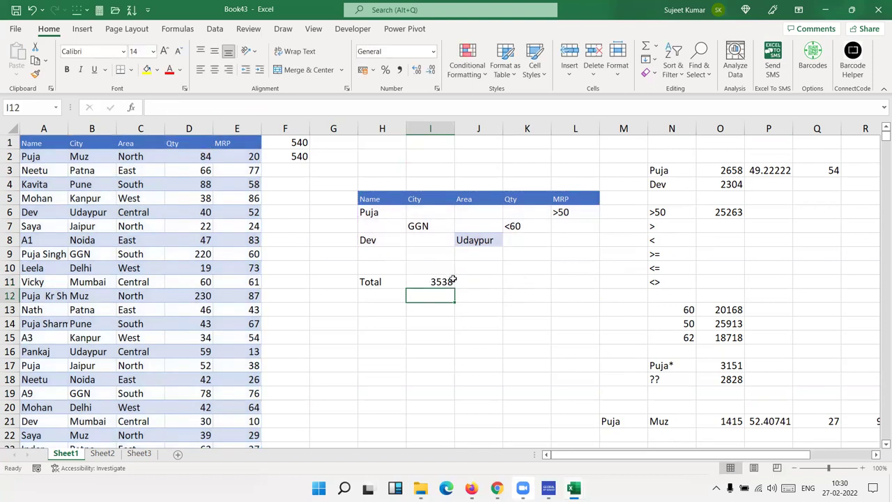
# Turn on filters for the data table and show only Puja rows
pyautogui.click(429, 282)
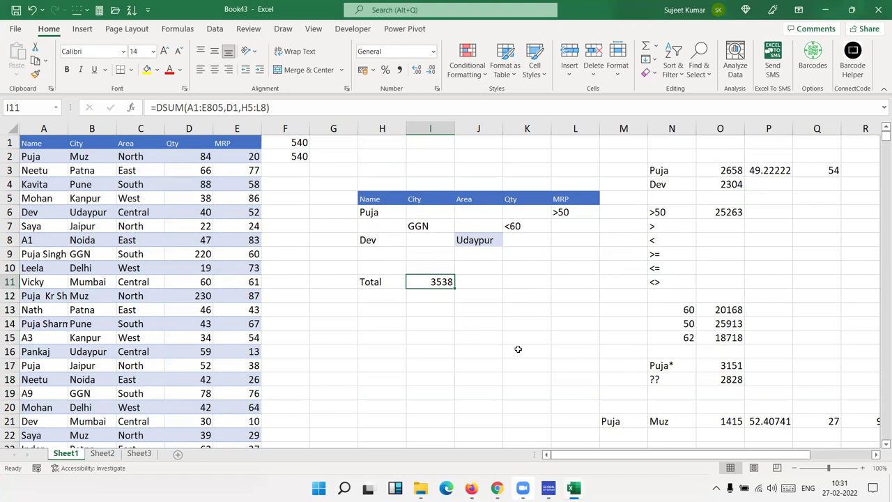
pyautogui.moveTo(366, 213)
pyautogui.mouseDown()
pyautogui.moveTo(560, 233)
pyautogui.moveTo(558, 254)
pyautogui.mouseUp()
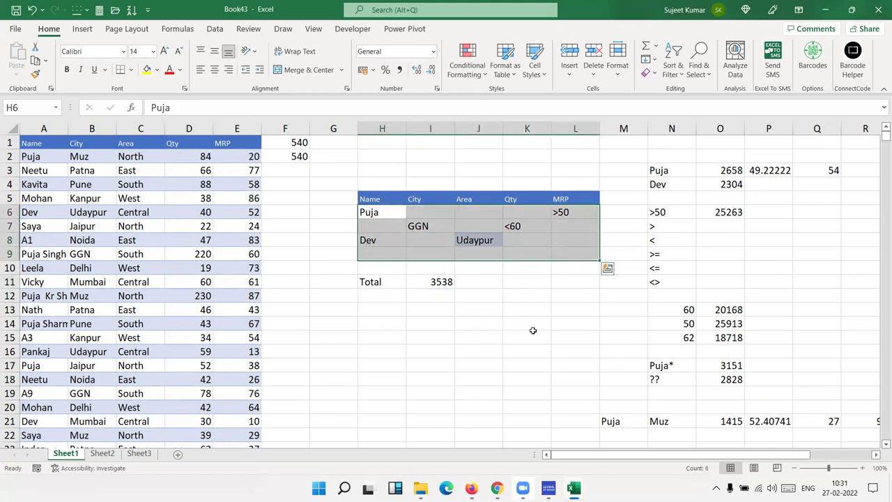
pyautogui.click(44, 140)
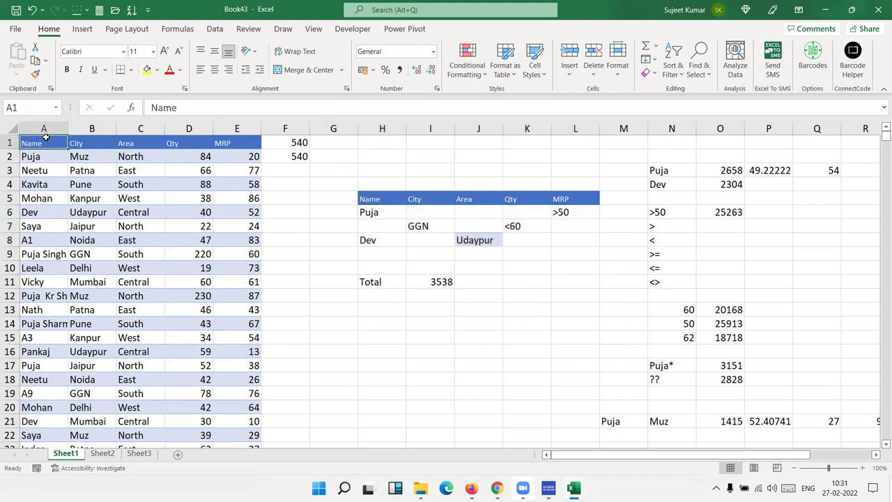
pyautogui.hotkey('ctrl', 'shift', 'l')
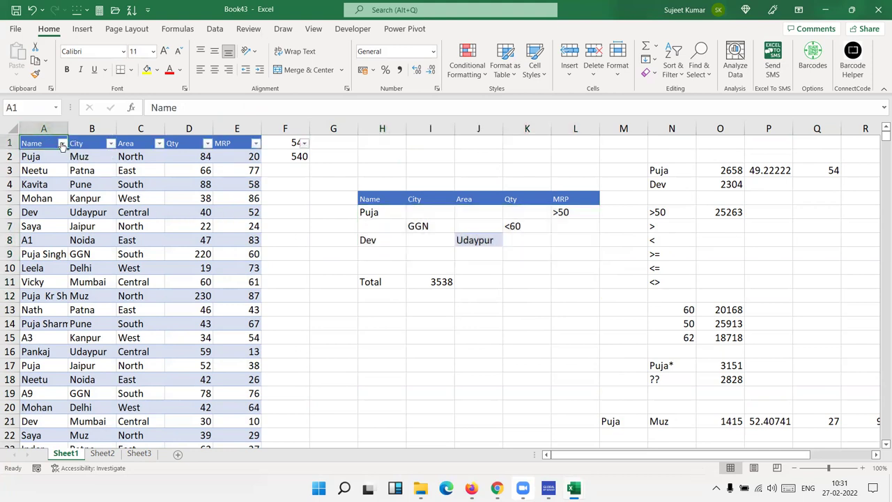
pyautogui.click(62, 143)
pyautogui.click(50, 280)
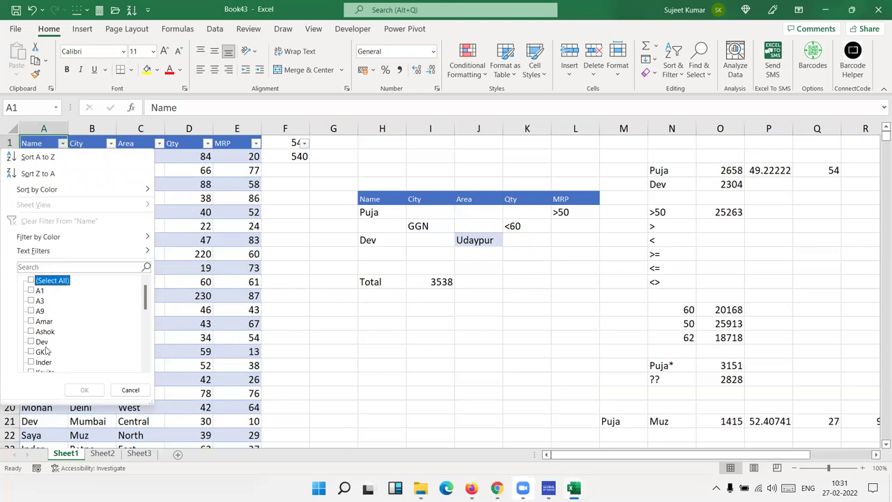
pyautogui.scroll(-5, 44, 350)
pyautogui.click(30, 280)
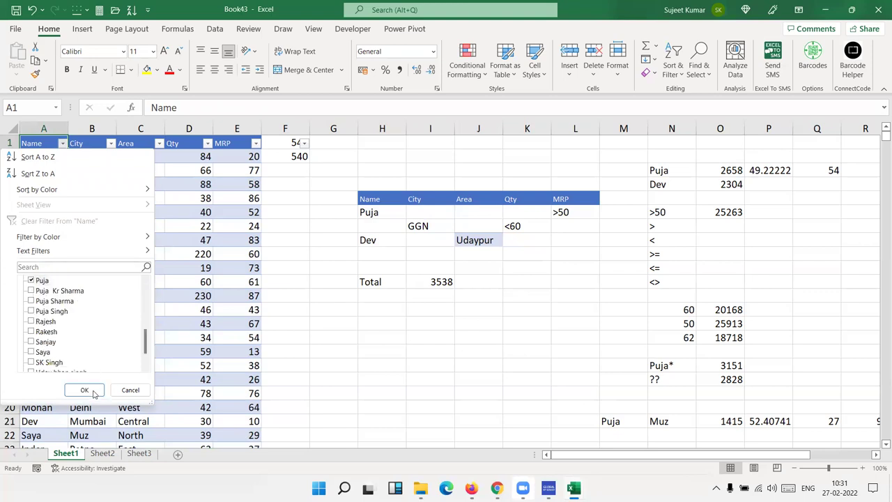
pyautogui.click(85, 391)
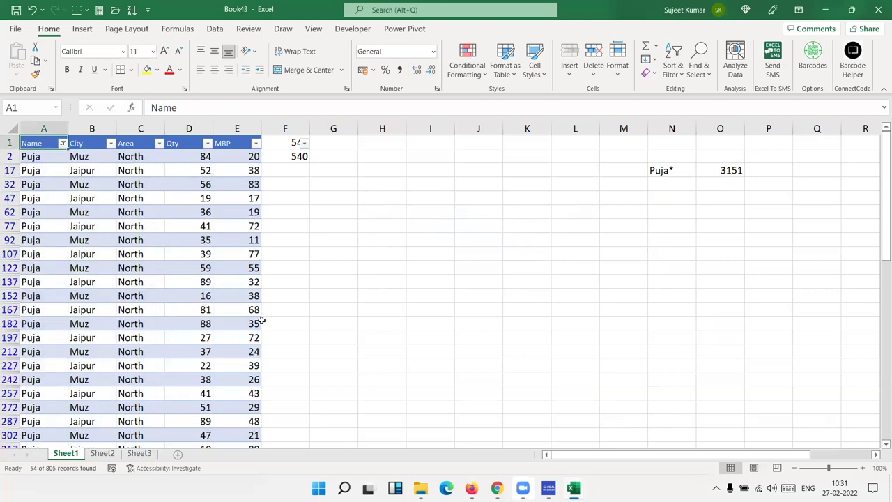
# Filter MRP greater than 50, check the Qty sum, then remove the filters
pyautogui.click(256, 143)
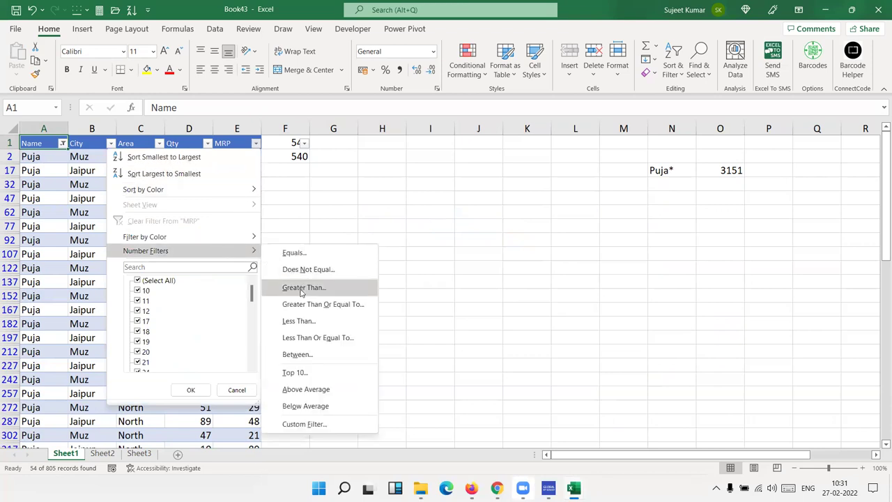
pyautogui.click(302, 289)
pyautogui.write('50')
pyautogui.press('Return')
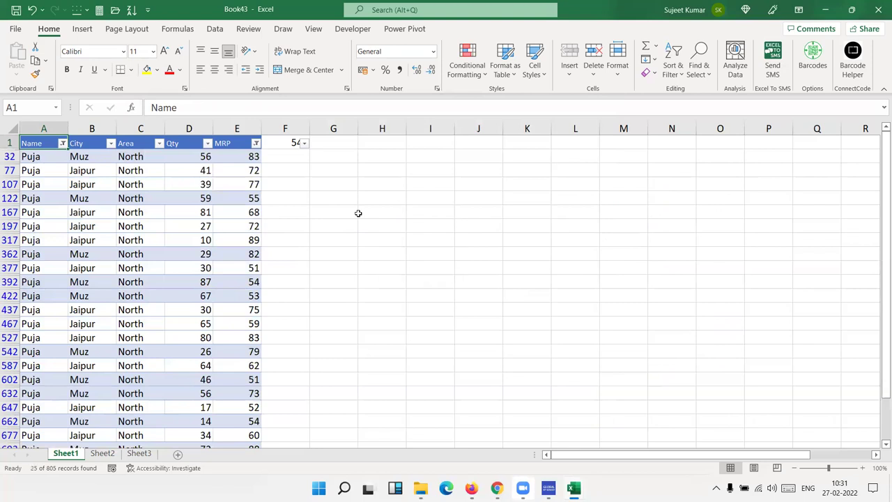
pyautogui.click(178, 154)
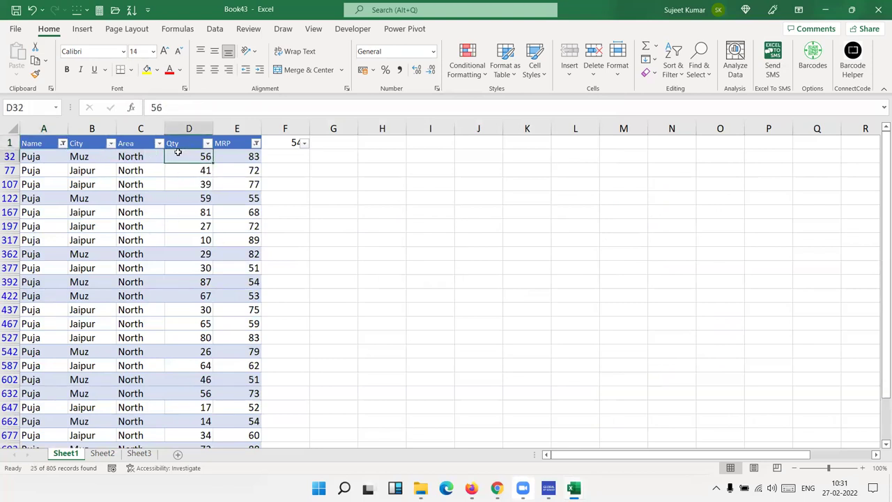
pyautogui.hotkey('ctrl', 'shift', 'Down')
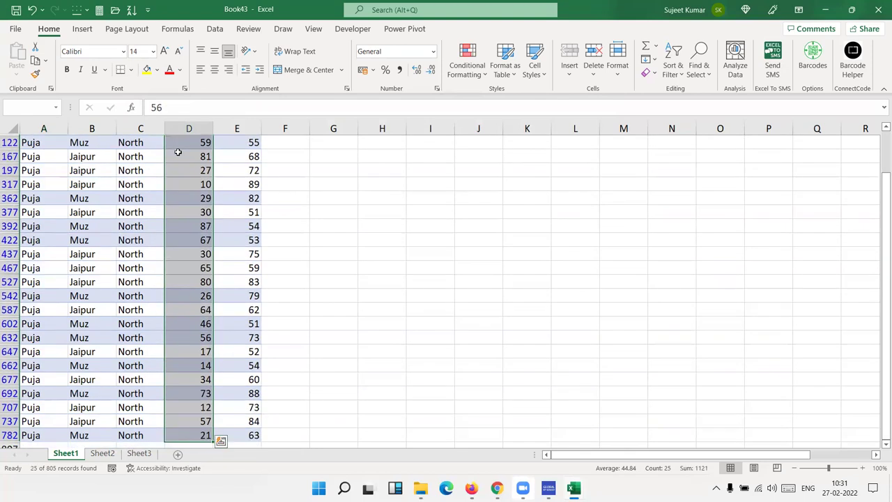
pyautogui.hotkey('ctrl', 'Up')
pyautogui.hotkey('ctrl', 'shift', 'l')
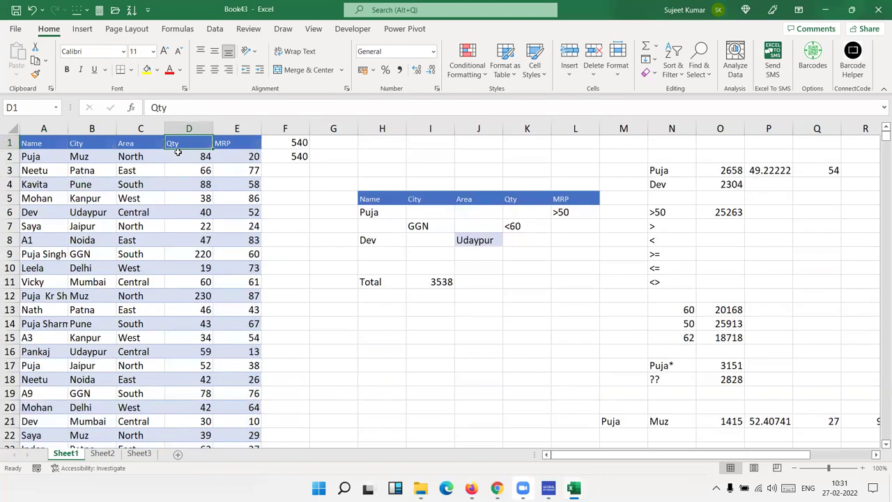
pyautogui.click(418, 226)
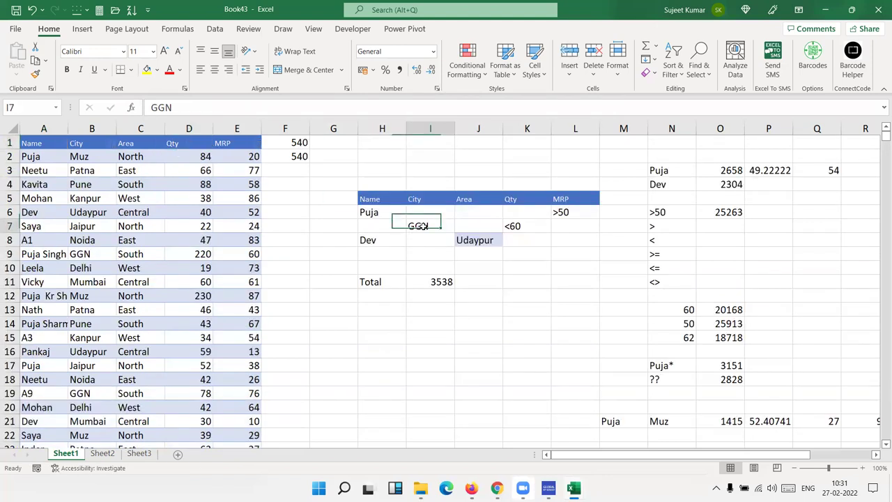
pyautogui.click(534, 224)
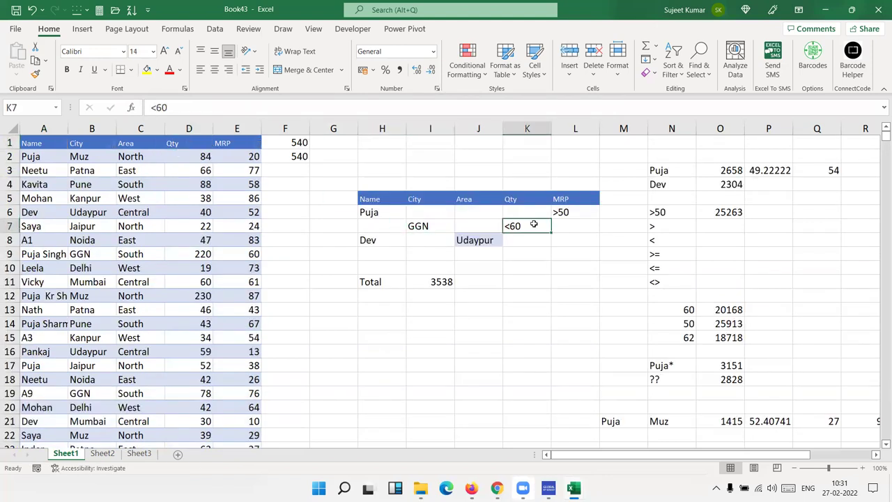
# Start a DAVERAGE formula in J11 over the database A1:E805
pyautogui.click(367, 241)
pyautogui.click(513, 241)
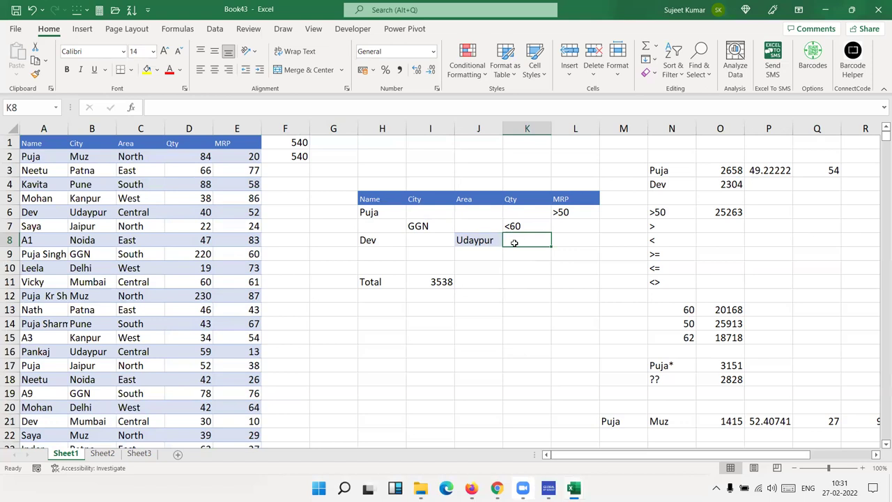
pyautogui.click(458, 282)
pyautogui.write('=')
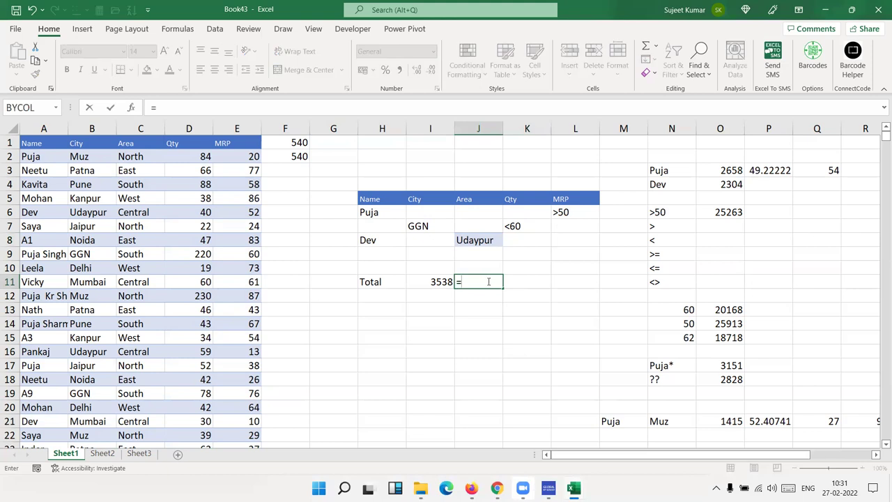
pyautogui.write('da')
pyautogui.press('Down')
pyautogui.press('Down')
pyautogui.press('Tab')
pyautogui.press('Left')
pyautogui.press('Left')
pyautogui.press('Left')
pyautogui.press('Left')
pyautogui.press('Left')
pyautogui.press('Left')
pyautogui.press('Left')
pyautogui.press('Left')
pyautogui.press('Left')
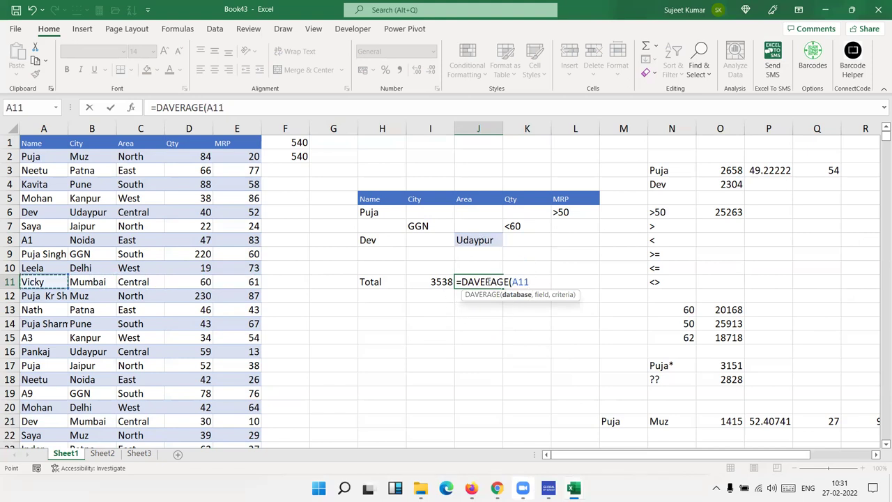
pyautogui.hotkey('ctrl', 'Up')
pyautogui.hotkey('ctrl', 'shift', 'Right')
pyautogui.hotkey('ctrl', 'shift', 'Down')
pyautogui.hotkey('shift', 'Left')
pyautogui.hotkey('shift', 'Up')
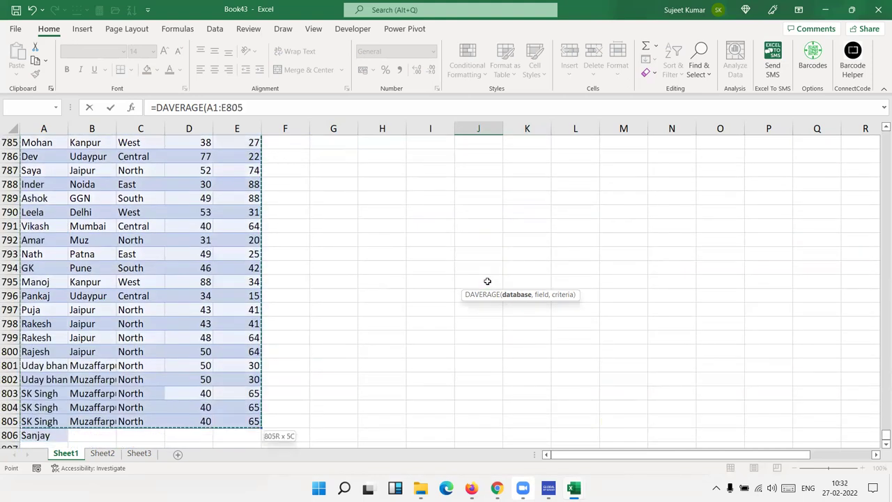
# Finish DAVERAGE with the MRP field and criteria H5:L8, giving about 58.13
pyautogui.write(',')
pyautogui.press('Up')
pyautogui.press('Up')
pyautogui.press('Up')
pyautogui.press('Up')
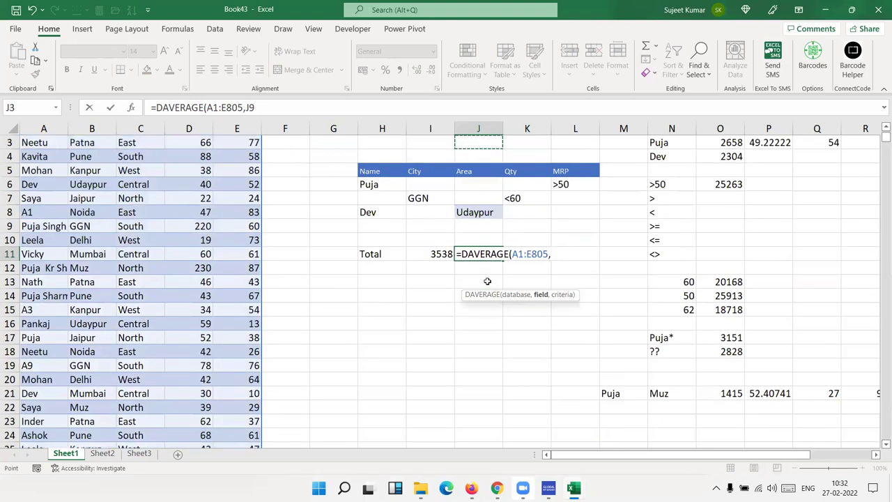
pyautogui.press('Up')
pyautogui.press('Up')
pyautogui.press('Left')
pyautogui.press('Left')
pyautogui.press('Left')
pyautogui.press('Left')
pyautogui.press('Left')
pyautogui.press('Left')
pyautogui.press('Left')
pyautogui.press('Right')
pyautogui.press('Right')
pyautogui.write(',')
pyautogui.press('Up')
pyautogui.press('Up')
pyautogui.press('Up')
pyautogui.press('Up')
pyautogui.press('Up')
pyautogui.press('Left')
pyautogui.press('Left')
pyautogui.press('Up')
pyautogui.hotkey('shift', 'Right')
pyautogui.hotkey('shift', 'Right')
pyautogui.hotkey('shift', 'Right')
pyautogui.hotkey('shift', 'Right')
pyautogui.hotkey('shift', 'Right')
pyautogui.hotkey('shift', 'Left')
pyautogui.hotkey('shift', 'Down')
pyautogui.hotkey('shift', 'Down')
pyautogui.hotkey('shift', 'Down')
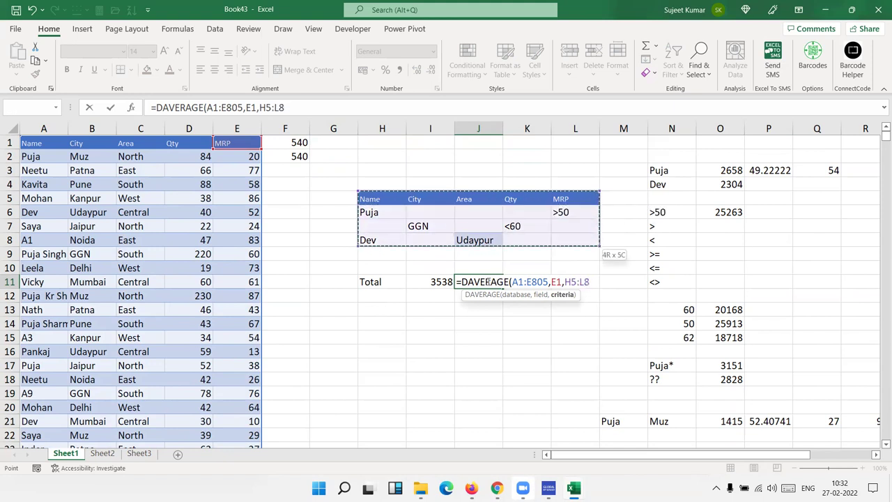
pyautogui.press('Return')
# Begin a DMAX formula in K11
pyautogui.press('Up')
pyautogui.press('Right')
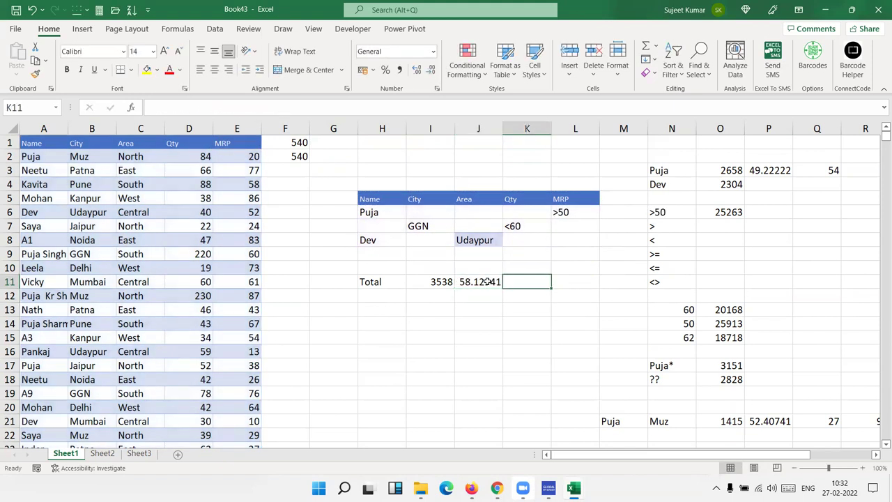
pyautogui.write('=dm')
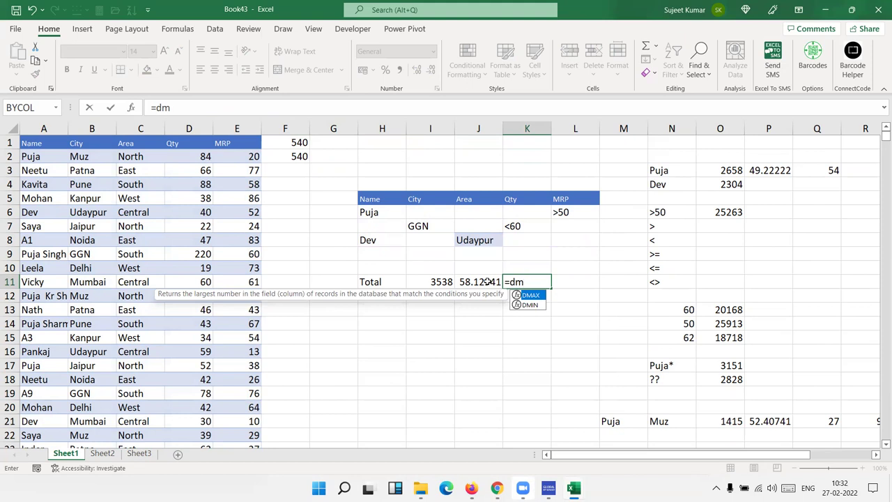
# Set the DMAX database argument to A1:E805
pyautogui.press('Tab')
pyautogui.press('Left')
pyautogui.press('Left')
pyautogui.press('Left')
pyautogui.press('Left')
pyautogui.press('Left')
pyautogui.press('Left')
pyautogui.hotkey('ctrl', 'Up')
pyautogui.hotkey('ctrl', 'Left')
pyautogui.hotkey('ctrl', 'shift', 'Right')
pyautogui.hotkey('ctrl', 'shift', 'Down')
pyautogui.hotkey('shift', 'Left')
pyautogui.hotkey('shift', 'Up')
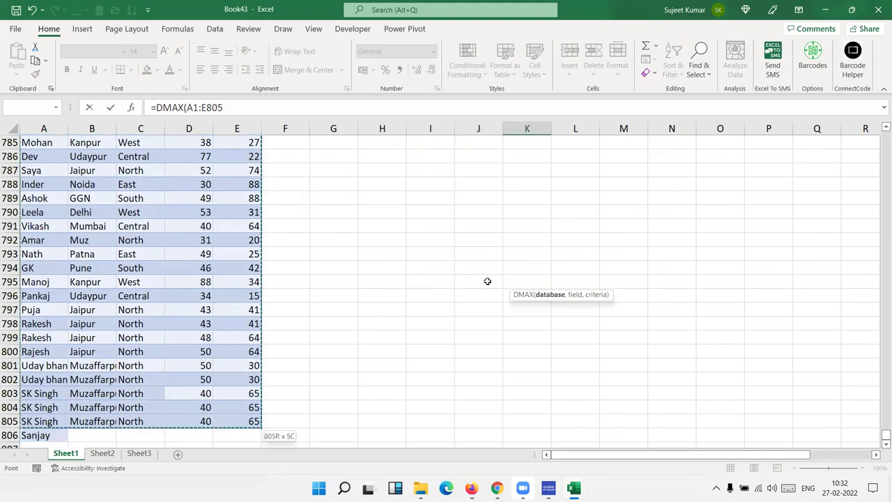
pyautogui.write(',')
# Finish DMAX with field D1 (Qty) and criteria H5:L8, giving 230
pyautogui.press('Up')
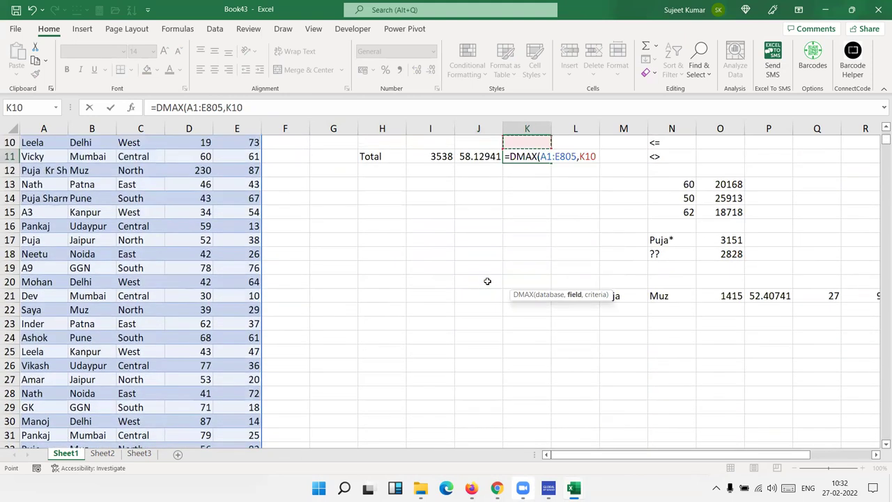
pyautogui.press('Up')
pyautogui.press('Up')
pyautogui.press('Up')
pyautogui.press('Up')
pyautogui.press('Down')
pyautogui.press('Down')
pyautogui.press('Down')
pyautogui.press('Down')
pyautogui.press('Left')
pyautogui.press('Left')
pyautogui.press('Left')
pyautogui.press('Left')
pyautogui.press('Up')
pyautogui.press('Up')
pyautogui.press('Up')
pyautogui.press('Up')
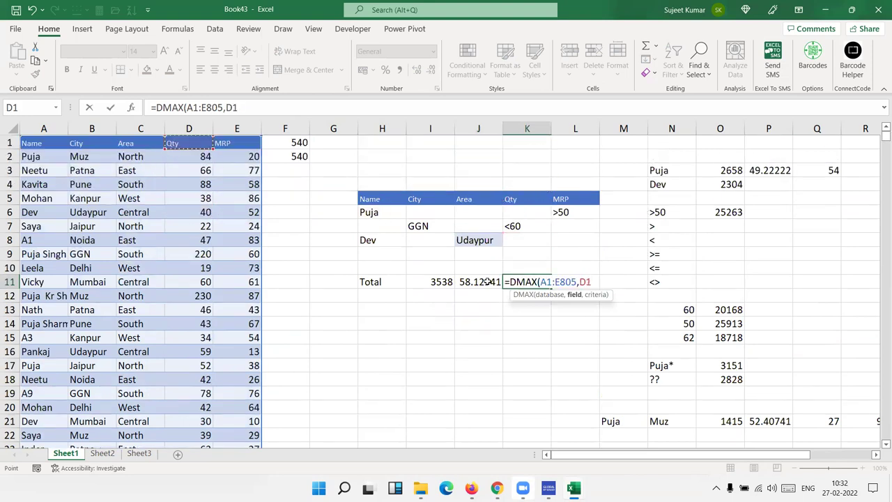
pyautogui.write(',')
pyautogui.press('Up')
pyautogui.press('Up')
pyautogui.press('Up')
pyautogui.press('Up')
pyautogui.press('Left')
pyautogui.press('Left')
pyautogui.press('Down')
pyautogui.press('Left')
pyautogui.hotkey('shift', 'Right')
pyautogui.hotkey('shift', 'Right')
pyautogui.hotkey('shift', 'Right')
pyautogui.hotkey('shift', 'Right')
pyautogui.hotkey('shift', 'Down')
pyautogui.hotkey('shift', 'Down')
pyautogui.hotkey('shift', 'Down')
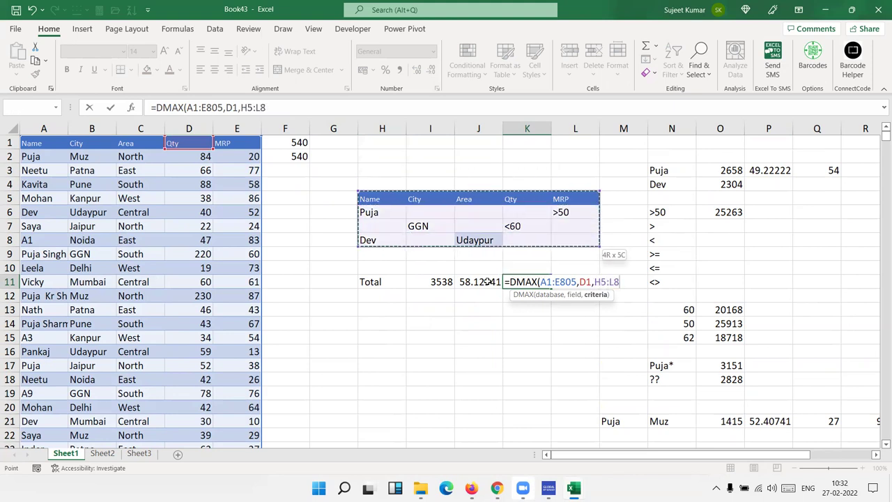
pyautogui.press('Return')
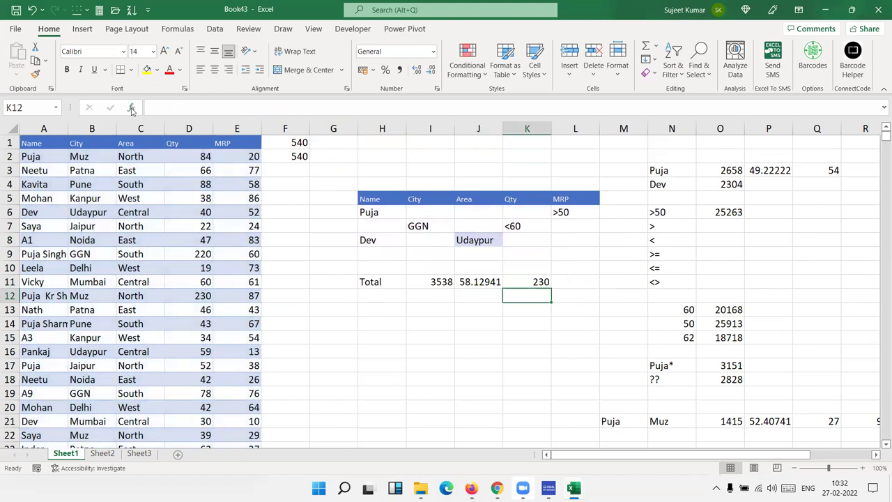
# Browse the Database functions in Insert Function, read DMAX's description, and cancel
pyautogui.click(131, 108)
pyautogui.click(388, 116)
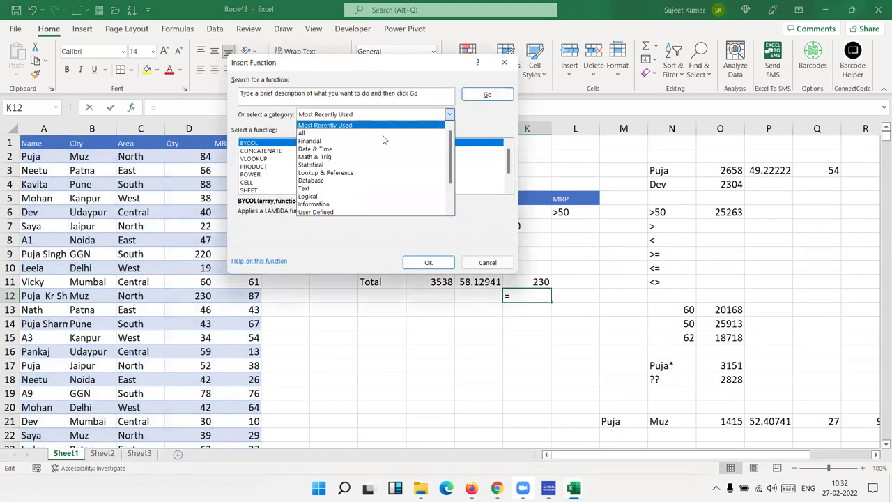
pyautogui.click(361, 182)
pyautogui.click(247, 159)
pyautogui.click(246, 169)
pyautogui.click(247, 175)
pyautogui.scroll(-2, 247, 187)
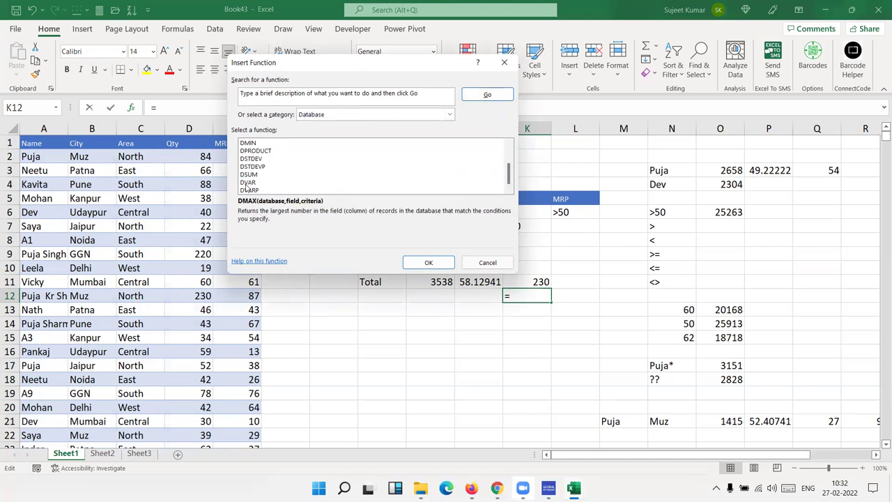
pyautogui.scroll(2, 247, 187)
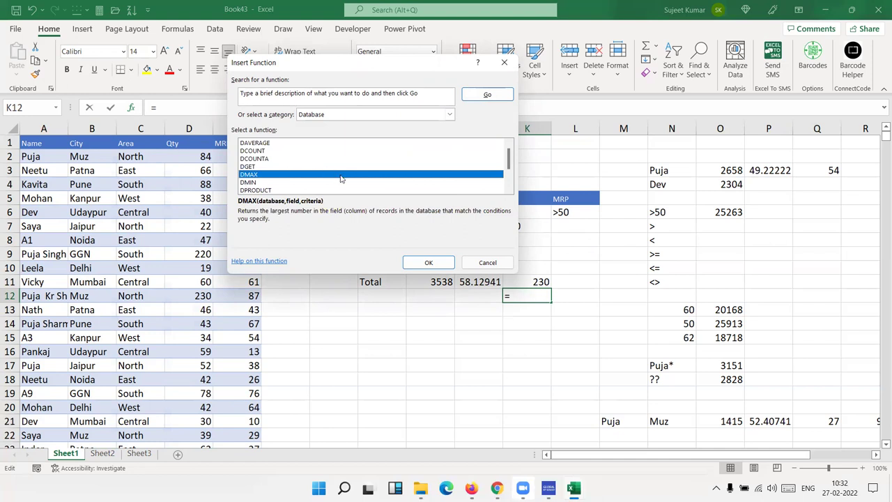
pyautogui.click(479, 265)
pyautogui.click(540, 283)
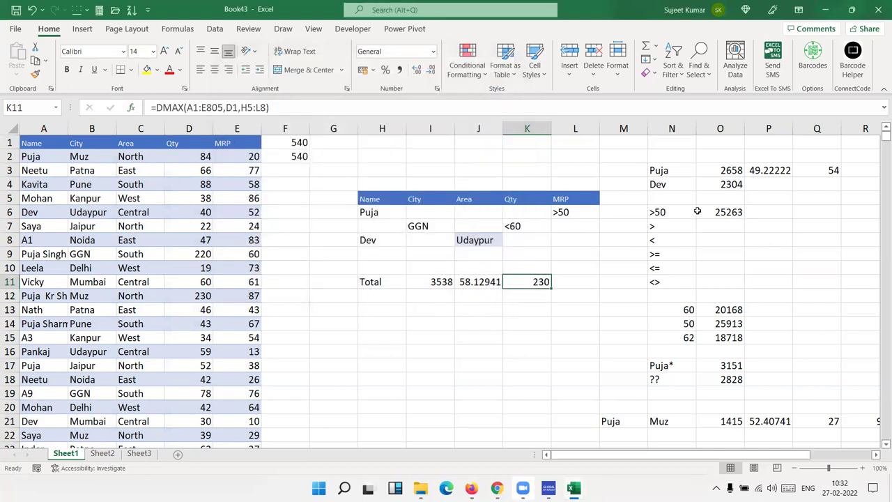
pyautogui.click(725, 197)
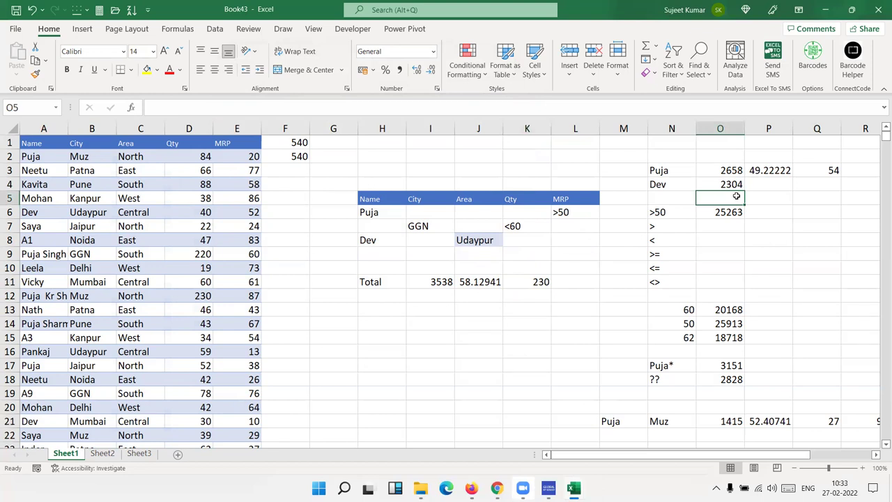
# Review the DMAX and MAXA formulas, discarding a trial Max entry in H14
pyautogui.click(547, 280)
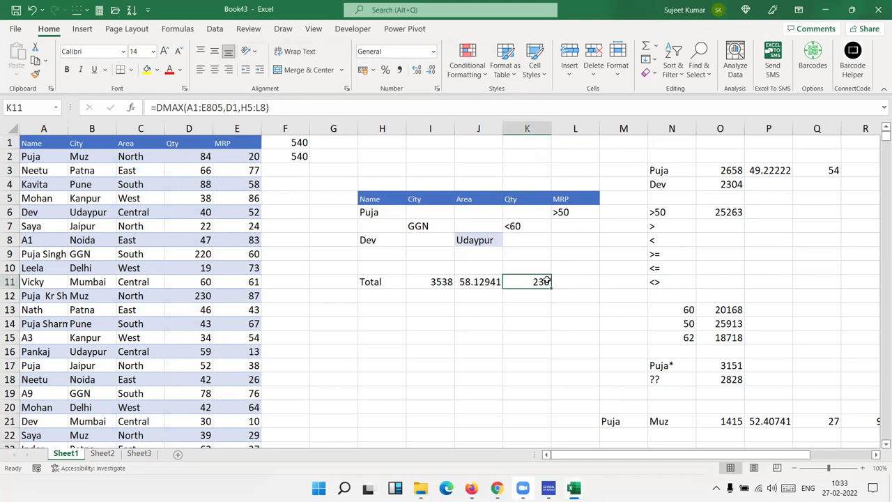
pyautogui.click(445, 308)
pyautogui.click(385, 314)
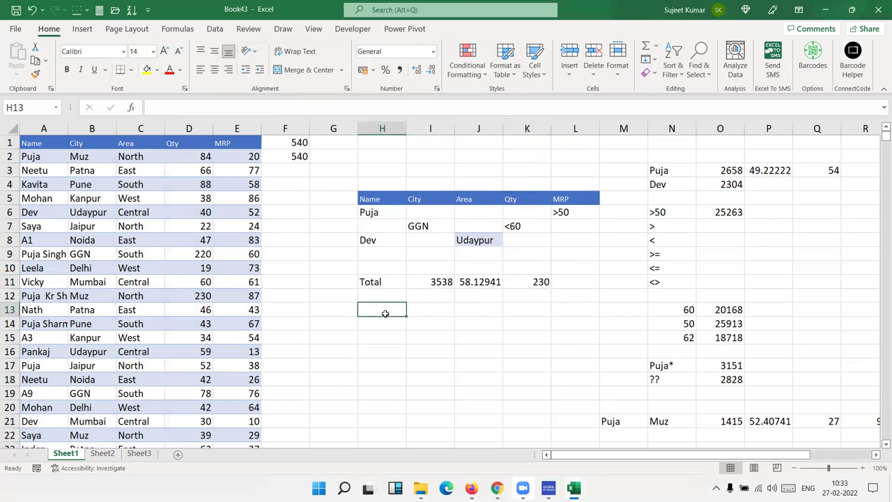
pyautogui.press('Down')
pyautogui.write('Max')
pyautogui.press('Escape')
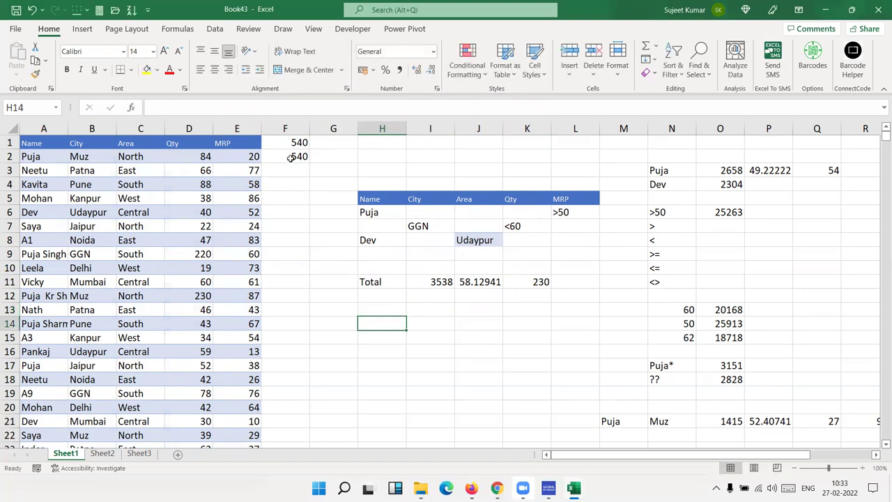
pyautogui.click(293, 161)
# Enter the label Top in G15 with 5 beside it in H15
pyautogui.click(333, 336)
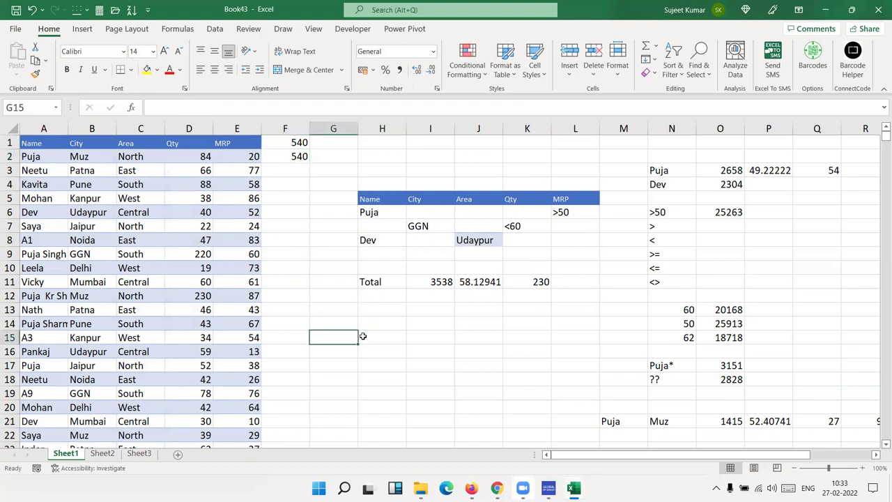
pyautogui.write('Top')
pyautogui.press('Tab')
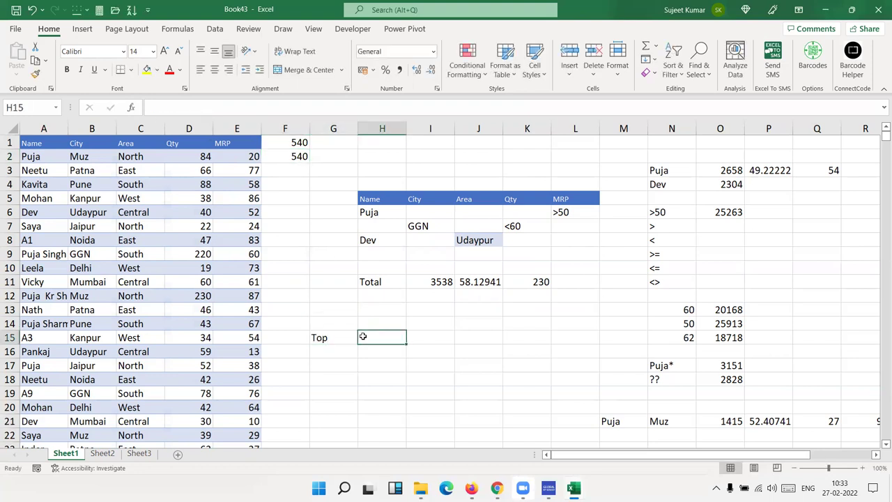
pyautogui.write('5')
pyautogui.press('Return')
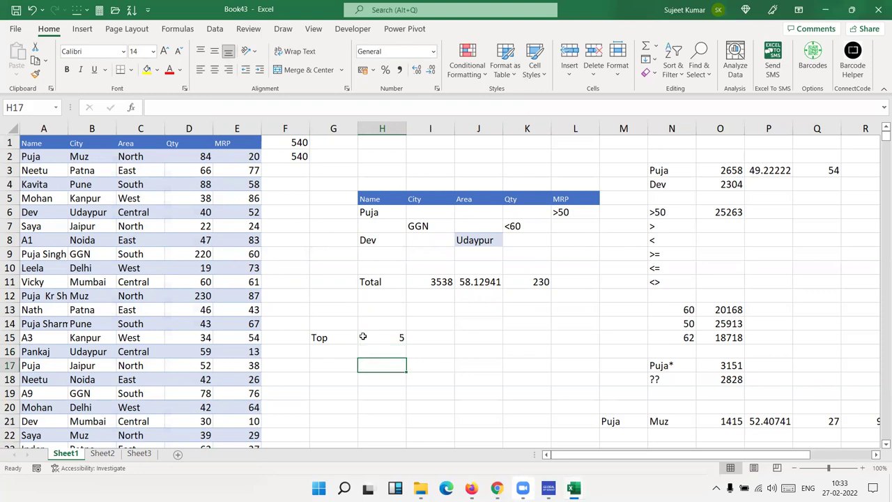
# Fill ranks 1 through 5 down G17:G21
pyautogui.press('Left')
pyautogui.press('Down')
pyautogui.write('1')
pyautogui.press('Return')
pyautogui.write('2')
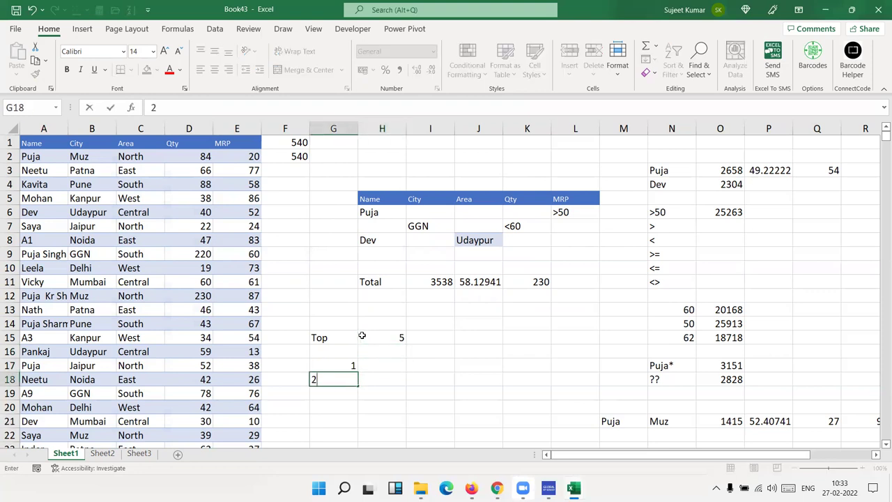
pyautogui.press('Return')
pyautogui.write('3')
pyautogui.press('Return')
pyautogui.write('4 5')
pyautogui.press('Up')
pyautogui.press('Up')
pyautogui.press('Up')
pyautogui.press('Up')
pyautogui.press('Up')
pyautogui.press('Right')
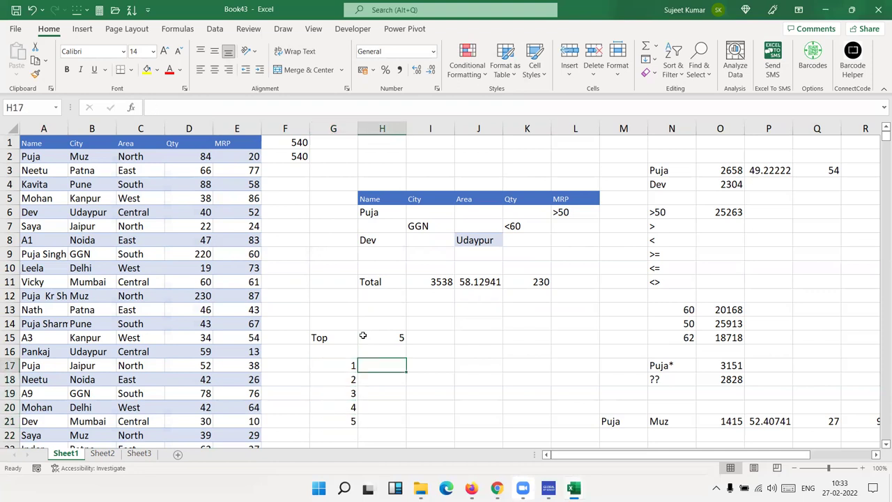
pyautogui.press('Down')
pyautogui.press('Down')
pyautogui.press('Down')
pyautogui.press('Down')
pyautogui.press('Up')
pyautogui.press('Up')
pyautogui.press('Up')
pyautogui.press('Up')
# Enter =LARGE(D:D,G17) in H17 and fill it to H21, giving 540, 230, 220, 90, 90
pyautogui.write('=l')
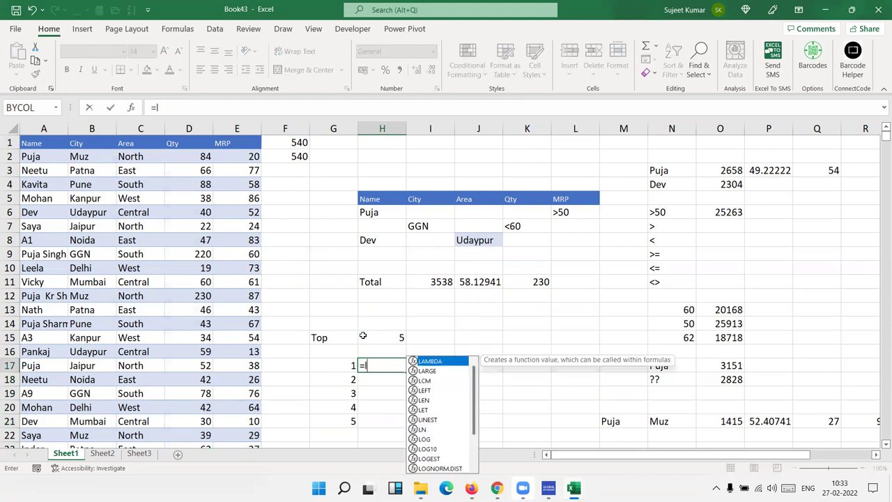
pyautogui.write('a')
pyautogui.press('Down')
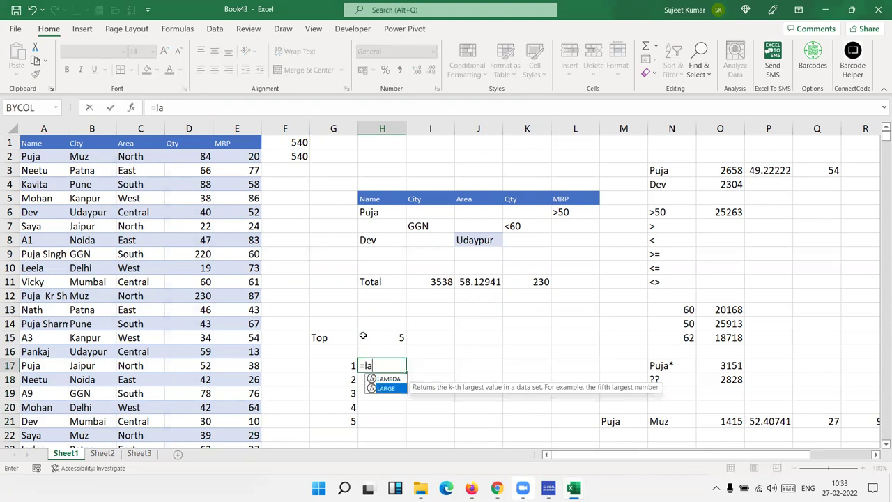
pyautogui.press('Tab')
pyautogui.press('Left')
pyautogui.press('Left')
pyautogui.press('Left')
pyautogui.press('Left')
pyautogui.press('Left')
pyautogui.press('Right')
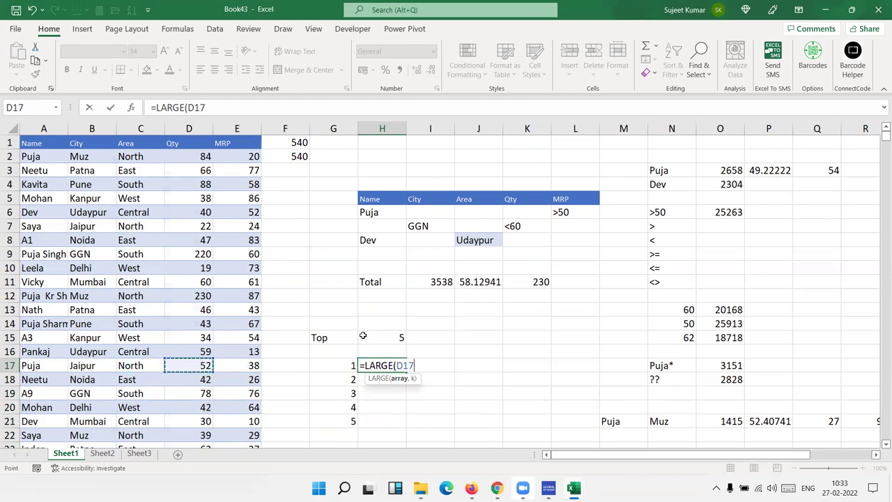
pyautogui.hotkey('ctrl', 'space')
pyautogui.write(',')
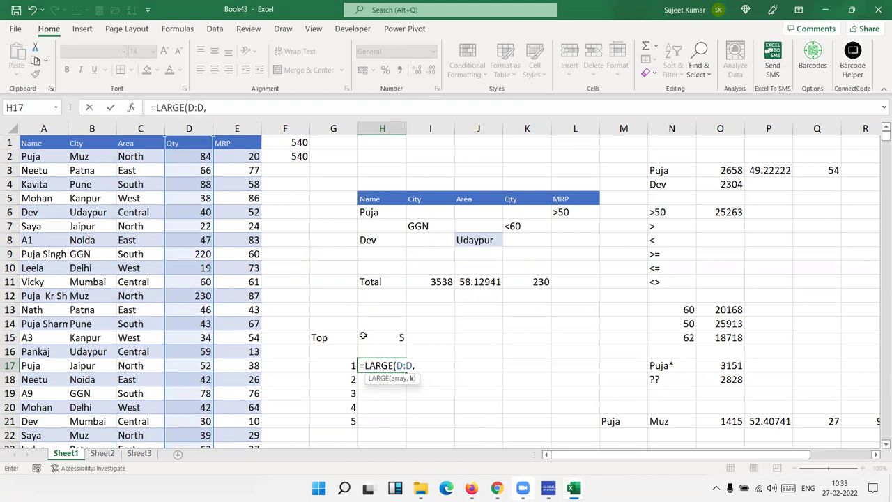
pyautogui.press('Left')
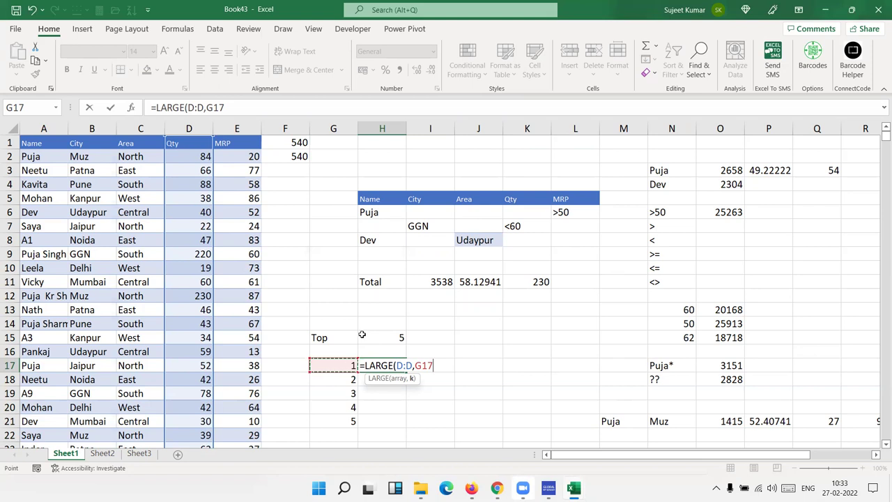
pyautogui.press('Return')
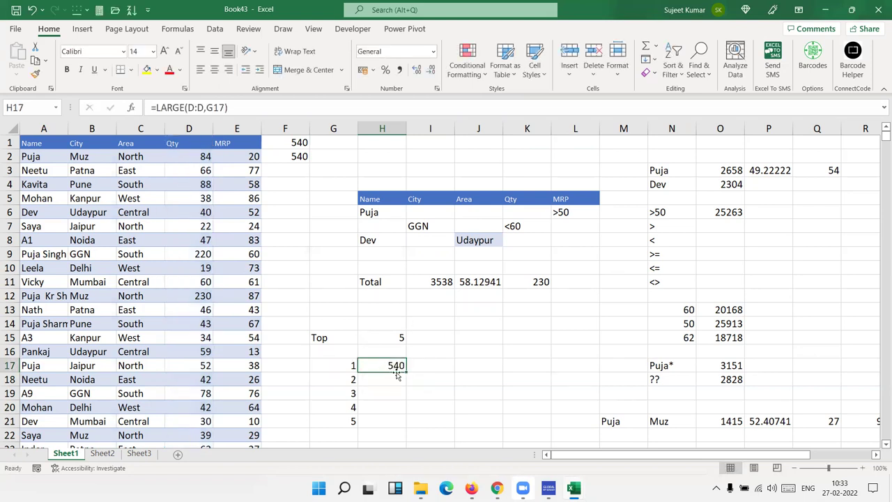
pyautogui.doubleClick(407, 379)
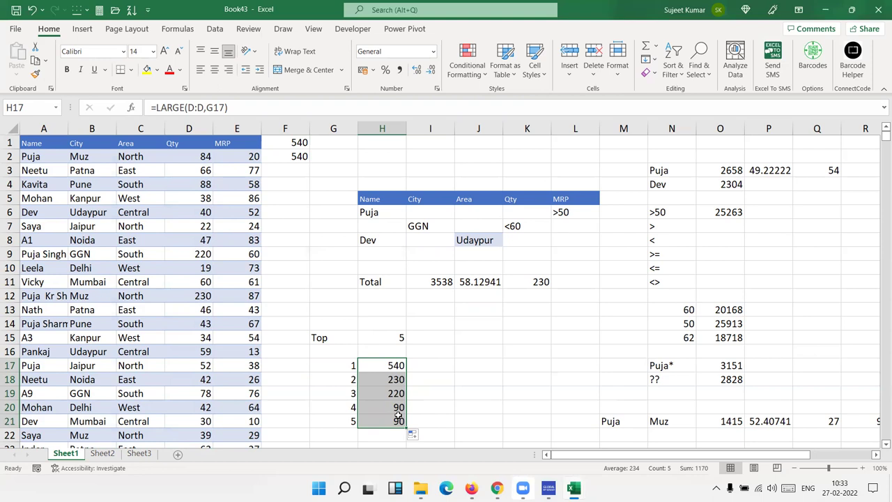
pyautogui.hotkey('shift', 'BackSpace')
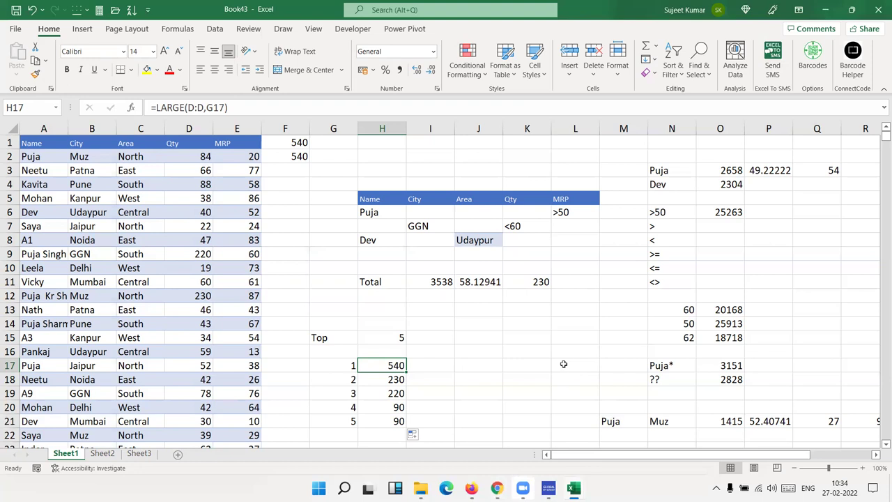
# Enter =SMALL(D:D,G17) in I17 and copy it down to I21
pyautogui.press('Down')
pyautogui.press('Up')
pyautogui.press('Right')
pyautogui.press('Left')
pyautogui.press('Right')
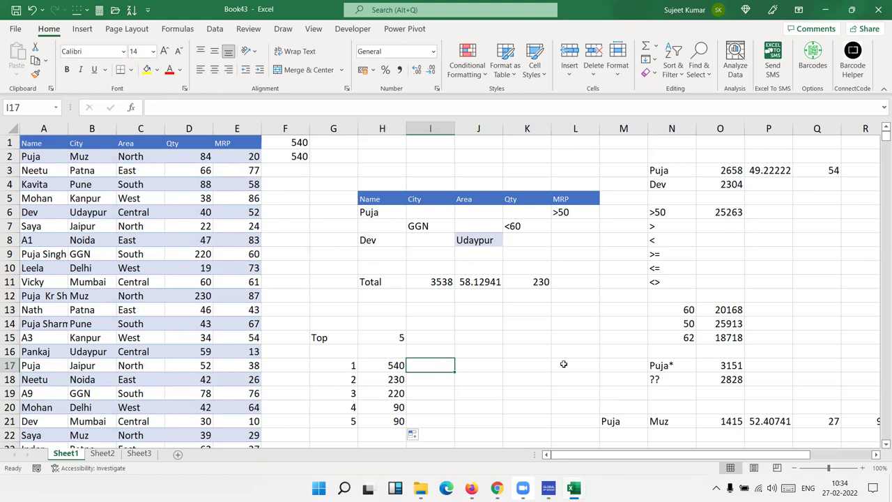
pyautogui.write('=sm')
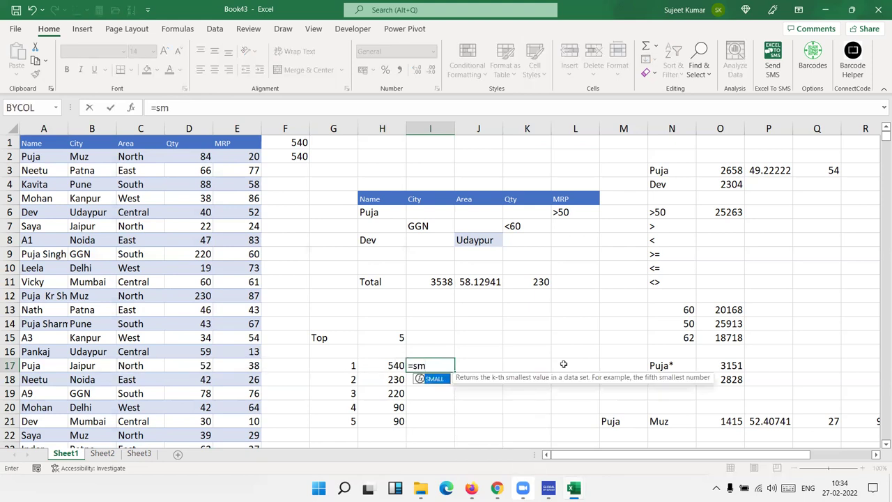
pyautogui.press('Tab')
pyautogui.press('Left')
pyautogui.press('Left')
pyautogui.press('Left')
pyautogui.press('Left')
pyautogui.press('Left')
pyautogui.hotkey('ctrl', 'space')
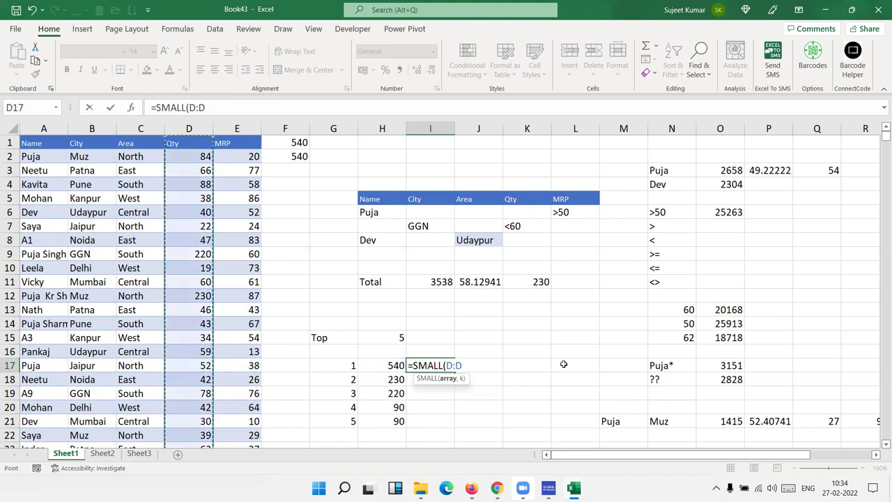
pyautogui.write(',')
pyautogui.press('Left')
pyautogui.press('Left')
pyautogui.write(')')
pyautogui.hotkey('ctrl', 'Return')
pyautogui.hotkey('shift', 'Down')
pyautogui.hotkey('shift', 'Down')
pyautogui.hotkey('shift', 'Down')
pyautogui.hotkey('shift', 'Down')
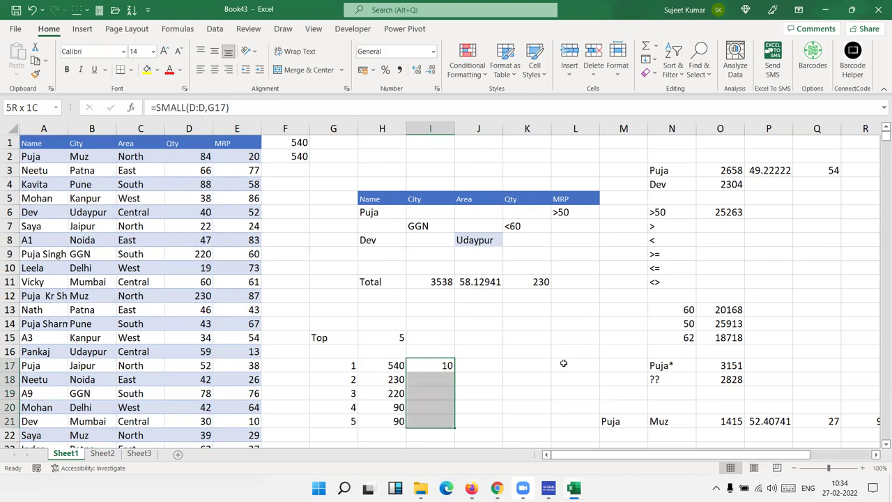
pyautogui.hotkey('ctrl', 'd')
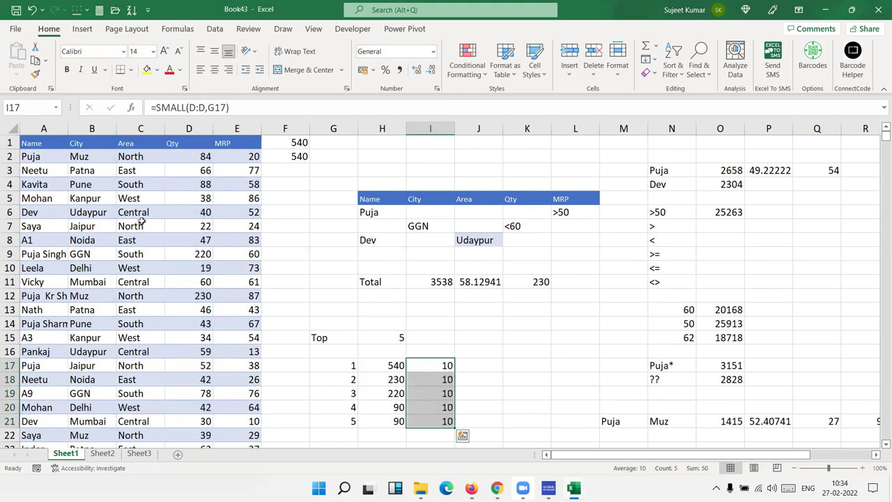
# Lower the Qty values to 9 in D7, 8 in D10, 7 in D14 and 6 in D17
pyautogui.click(173, 221)
pyautogui.write('9')
pyautogui.press('Return')
pyautogui.press('Down')
pyautogui.press('Down')
pyautogui.write('8')
pyautogui.press('Return')
pyautogui.press('Down')
pyautogui.press('Down')
pyautogui.press('Down')
pyautogui.press('F2')
pyautogui.press('BackSpace')
pyautogui.press('BackSpace')
pyautogui.write('7')
pyautogui.press('Return')
pyautogui.press('Down')
pyautogui.press('Down')
pyautogui.write('6')
pyautogui.press('Return')
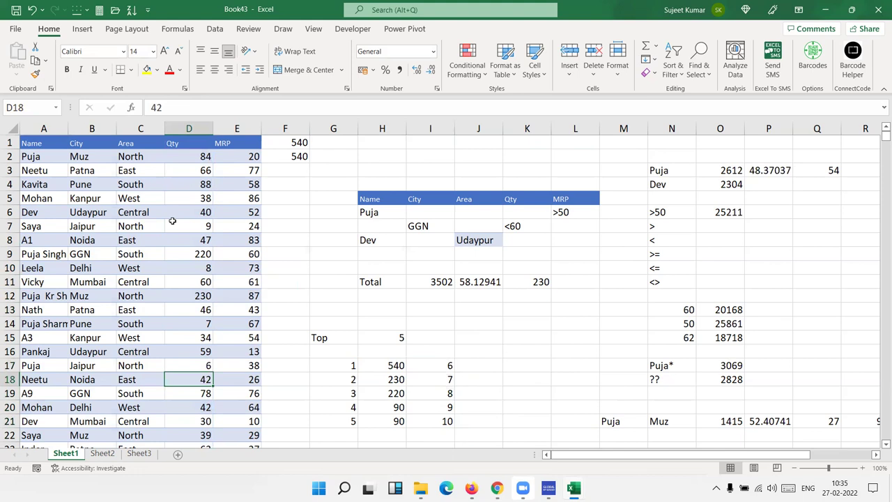
# Check the SMALL results in I17:I20 against the ranks
pyautogui.click(444, 370)
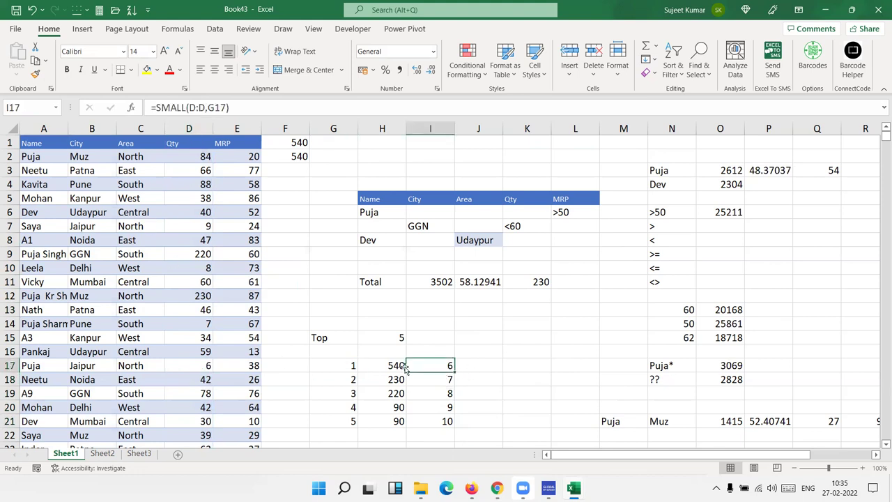
pyautogui.moveTo(352, 364); pyautogui.dragTo(352, 410)
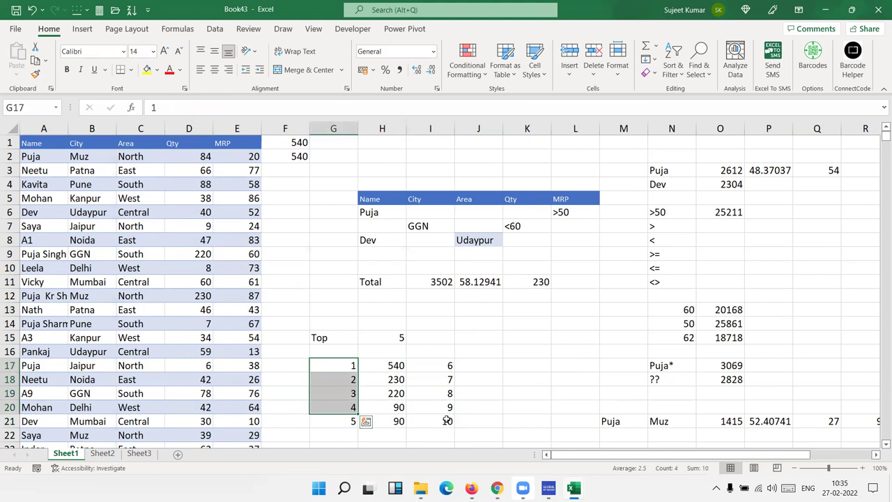
pyautogui.click(443, 366)
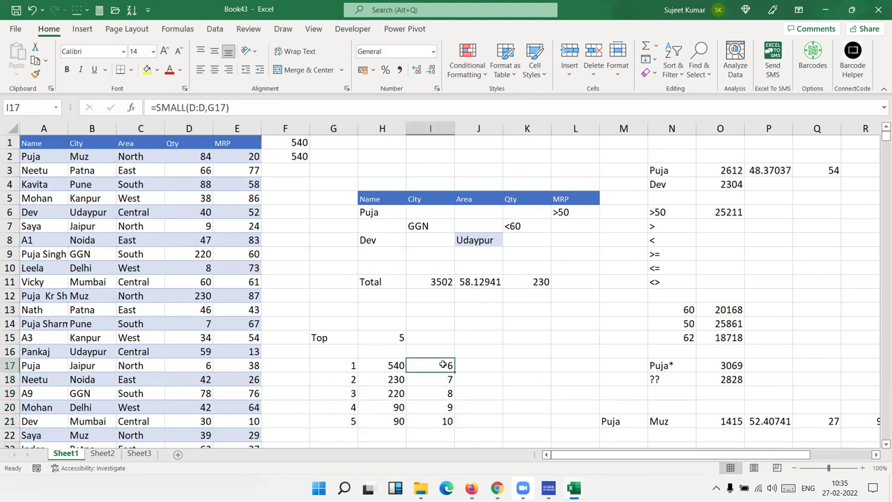
pyautogui.click(442, 377)
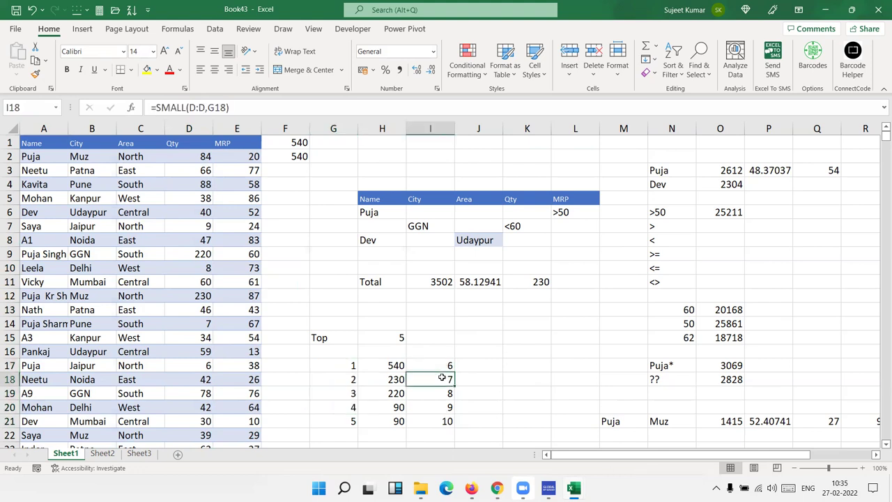
pyautogui.click(442, 393)
pyautogui.click(445, 406)
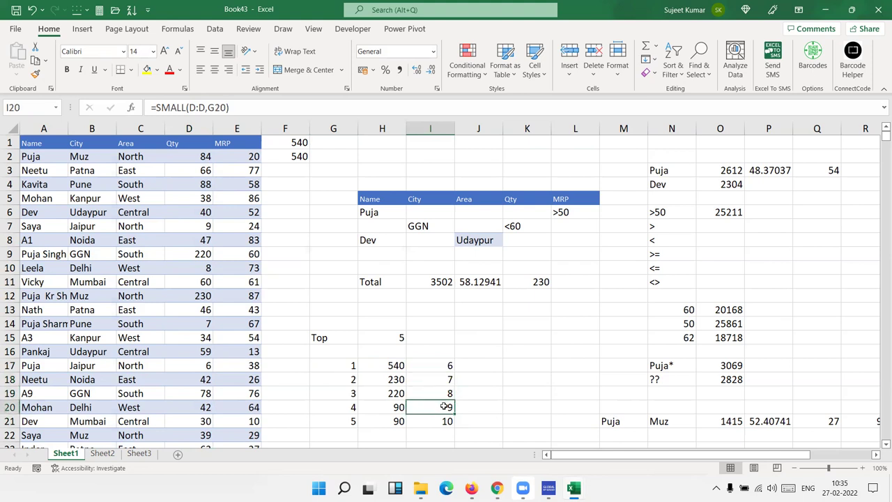
# Set Qty to 7 in D14 and 7.5 in D15, then recheck the SMALL results
pyautogui.click(201, 327)
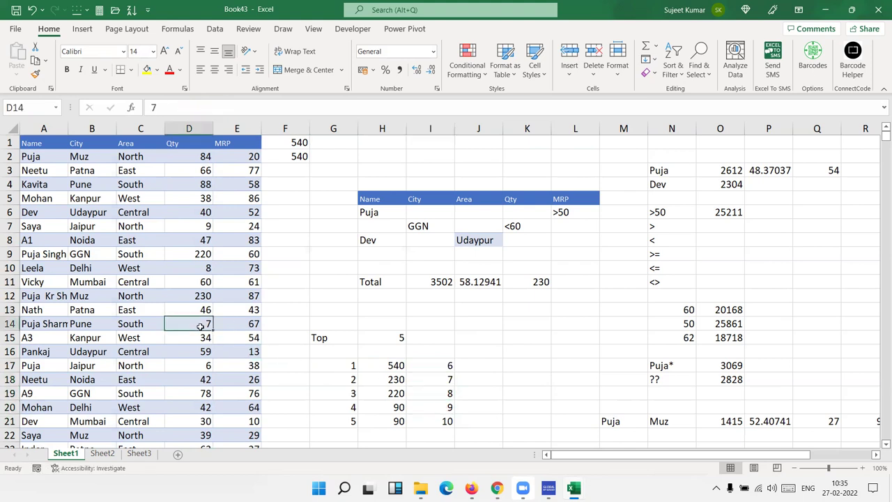
pyautogui.write('7')
pyautogui.press('Return')
pyautogui.write('7.5')
pyautogui.press('Return')
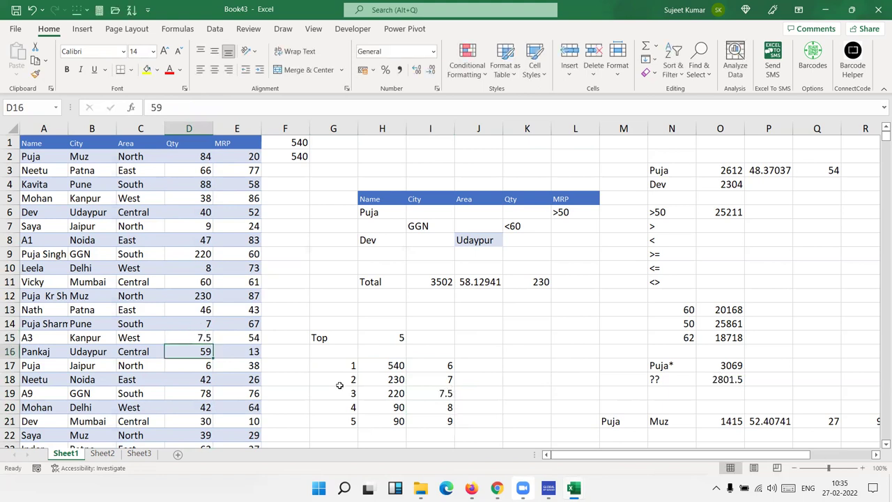
pyautogui.click(435, 382)
pyautogui.click(440, 393)
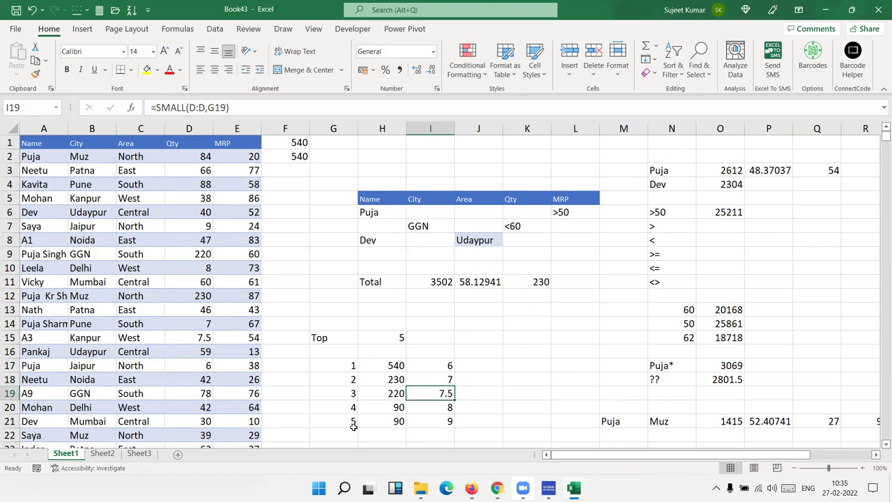
# Inspect the LARGE formulas in H17:H19 alongside the SMALL formulas
pyautogui.moveTo(388, 369)
pyautogui.mouseDown()
pyautogui.moveTo(391, 425)
pyautogui.moveTo(461, 366)
pyautogui.moveTo(439, 365)
pyautogui.mouseUp()
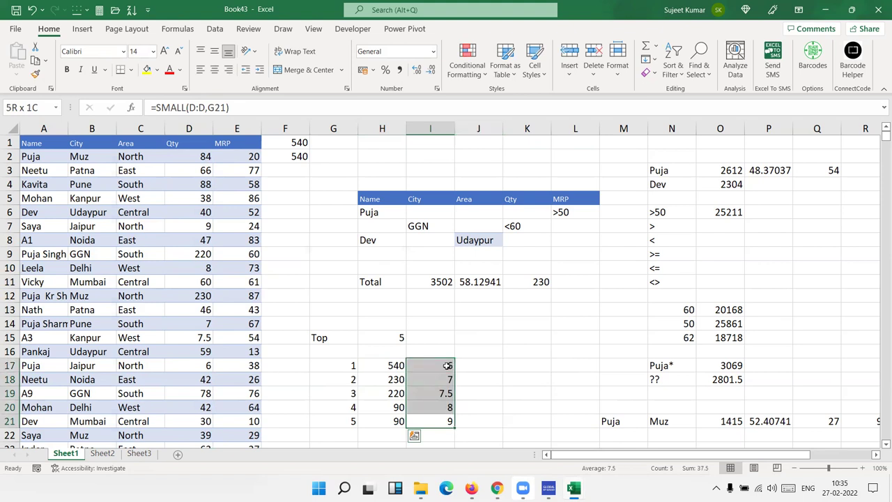
pyautogui.click(390, 351)
pyautogui.click(439, 378)
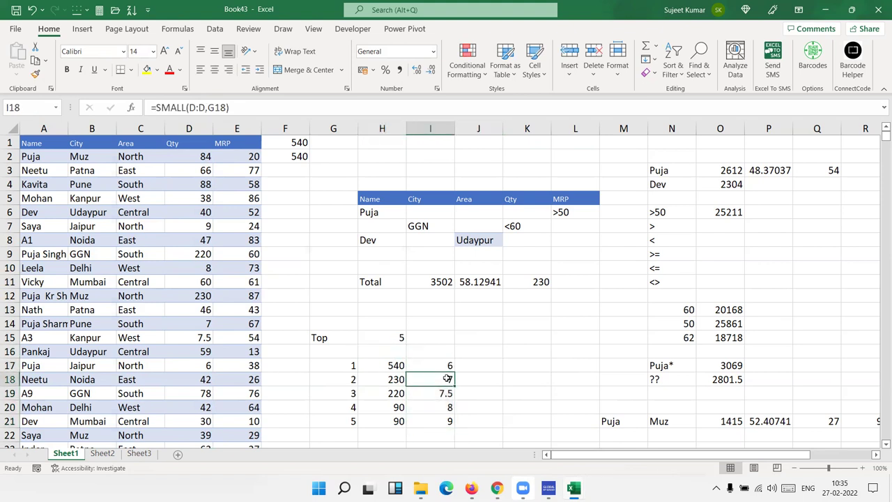
pyautogui.click(388, 368)
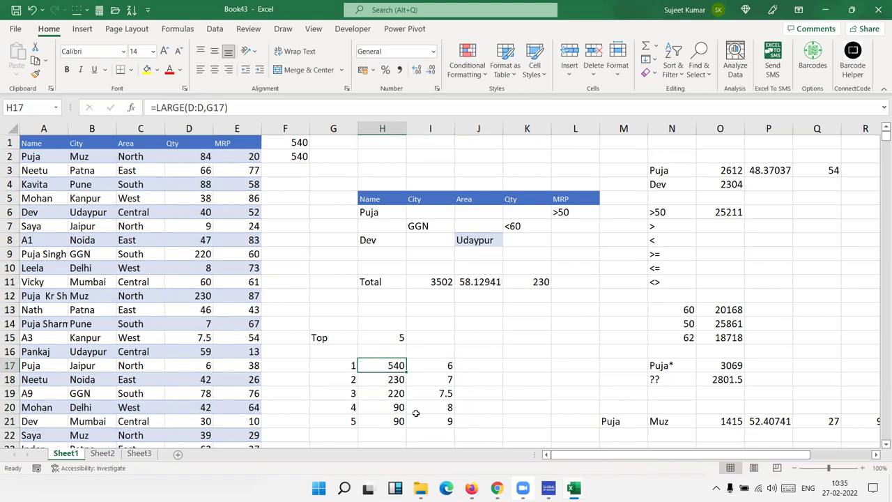
pyautogui.click(401, 384)
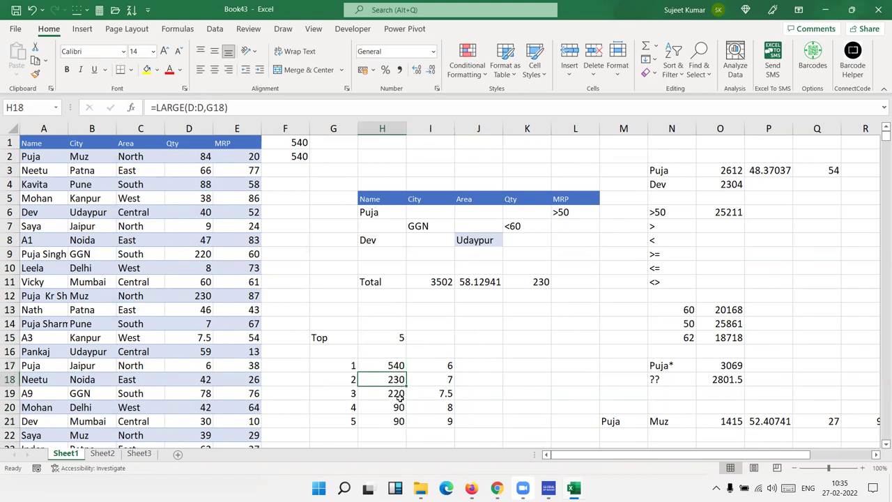
pyautogui.click(398, 395)
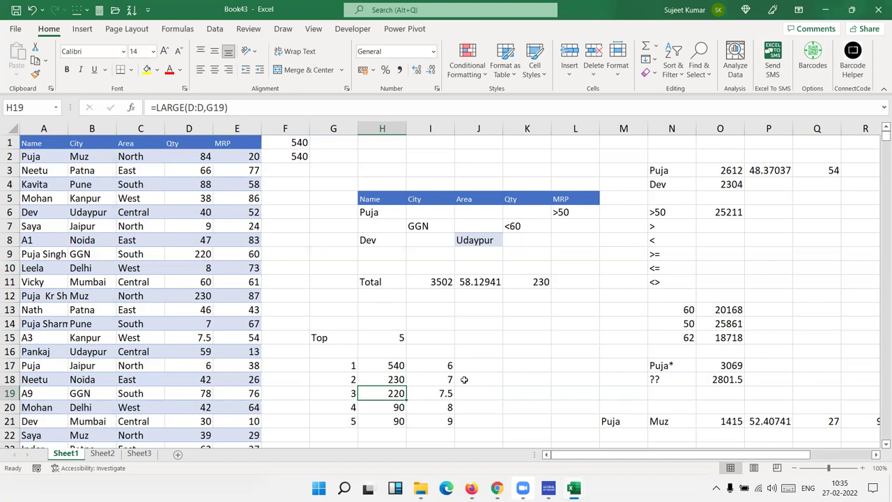
pyautogui.click(446, 368)
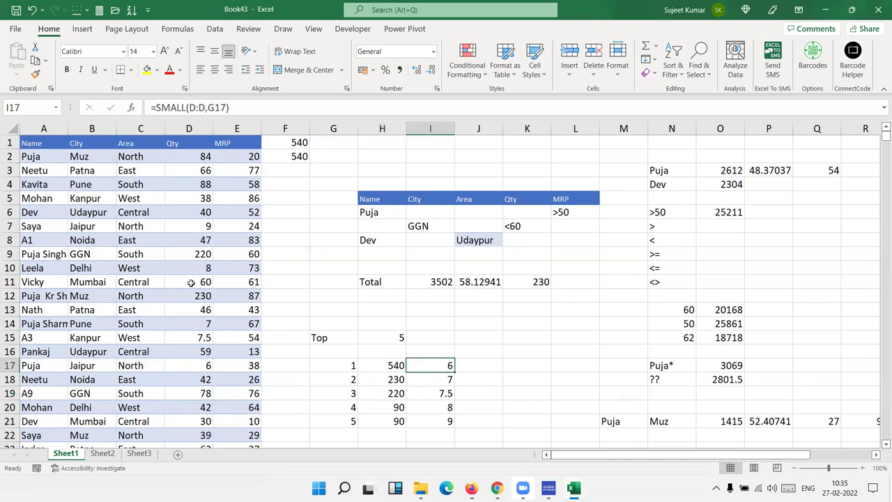
# Highlight the records with Qty 6, 7 and 7.5, then select the smallest and largest results
pyautogui.moveTo(203, 364); pyautogui.dragTo(7, 365)
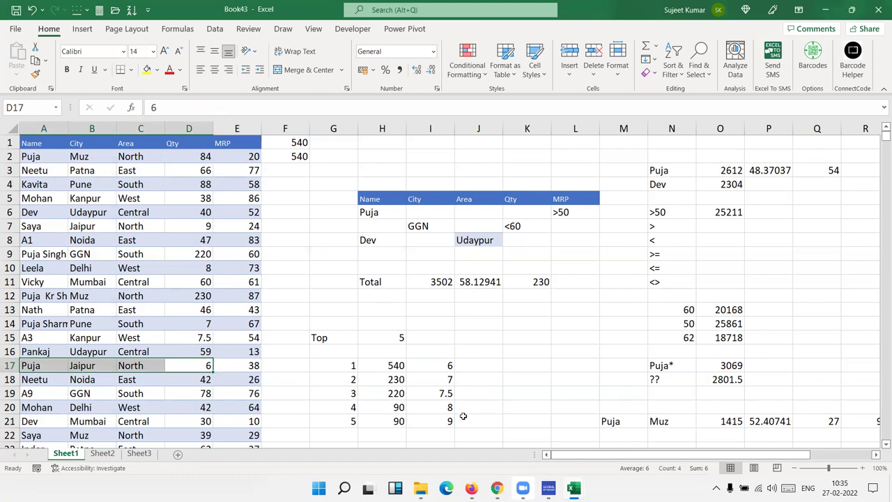
pyautogui.moveTo(202, 325)
pyautogui.mouseDown()
pyautogui.moveTo(63, 334)
pyautogui.moveTo(30, 323)
pyautogui.mouseUp()
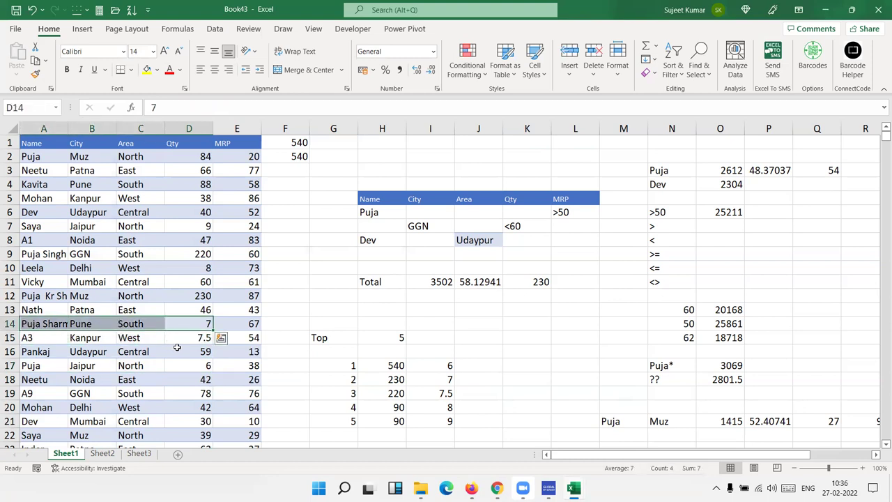
pyautogui.moveTo(182, 351)
pyautogui.mouseDown()
pyautogui.moveTo(21, 330)
pyautogui.moveTo(39, 335)
pyautogui.mouseUp()
pyautogui.scroll(-3, 191, 394)
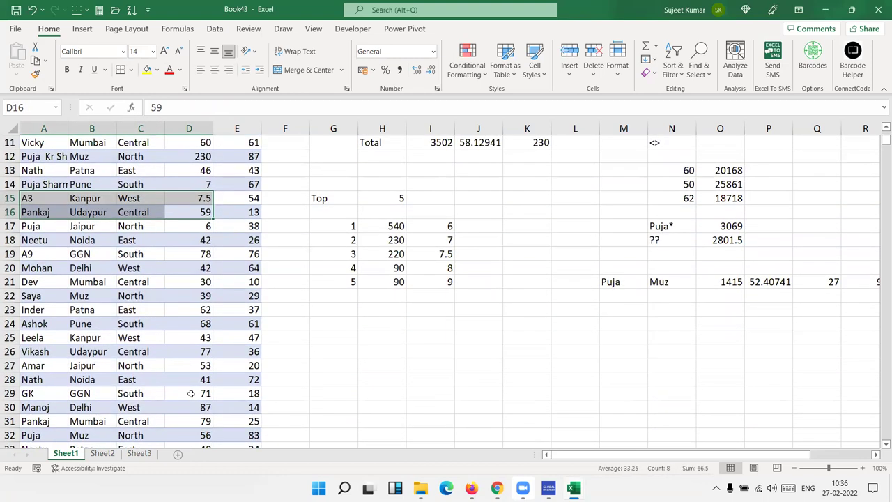
pyautogui.moveTo(447, 280); pyautogui.dragTo(440, 230)
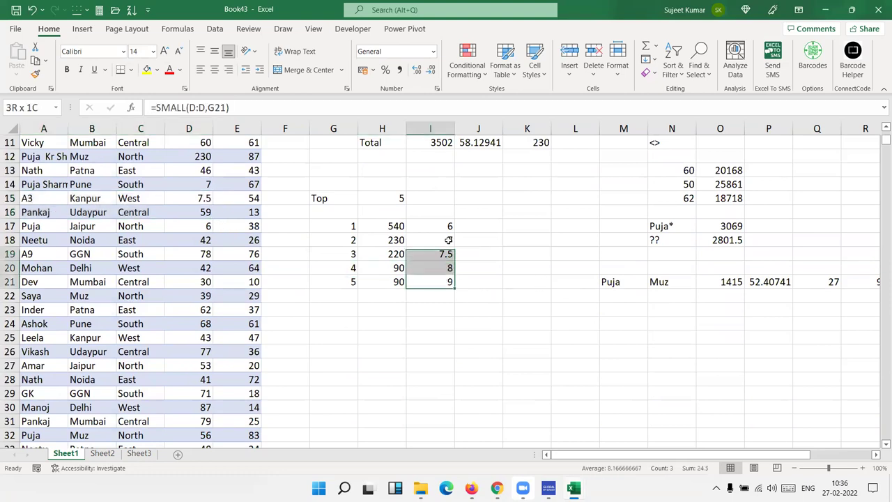
pyautogui.moveTo(391, 282); pyautogui.dragTo(395, 224)
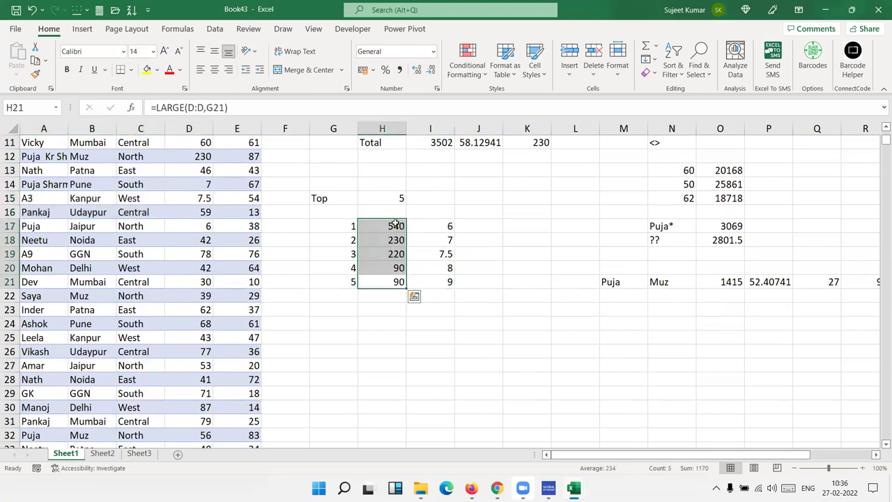
# Enter the test value 77 in G25 and the heading Rank in H24
pyautogui.click(342, 340)
pyautogui.write('77')
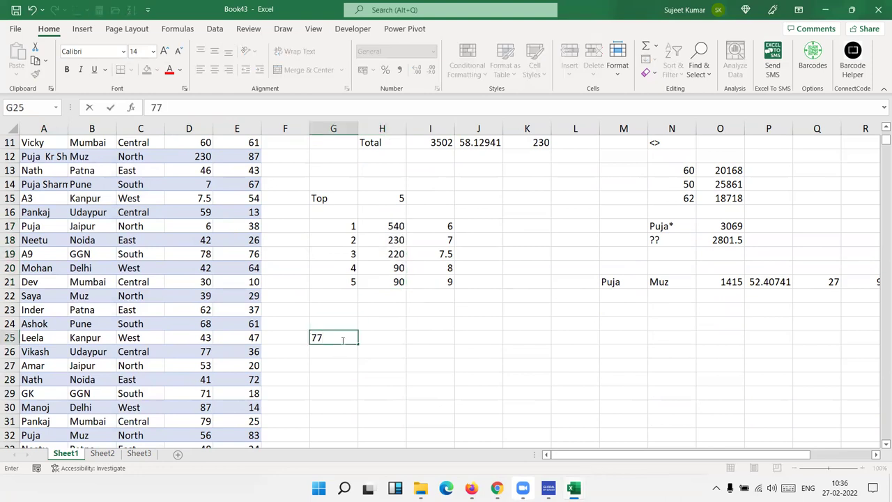
pyautogui.press('Tab')
pyautogui.press('Up')
pyautogui.write('Rank\\')
pyautogui.press('Return')
# Review the ranks and compare the third largest and third smallest values
pyautogui.press('Up')
pyautogui.press('Left')
pyautogui.press('Up')
pyautogui.press('Up')
pyautogui.press('Up')
pyautogui.hotkey('shift', 'Up')
pyautogui.hotkey('shift', 'Up')
pyautogui.hotkey('shift', 'Up')
pyautogui.hotkey('shift', 'Up')
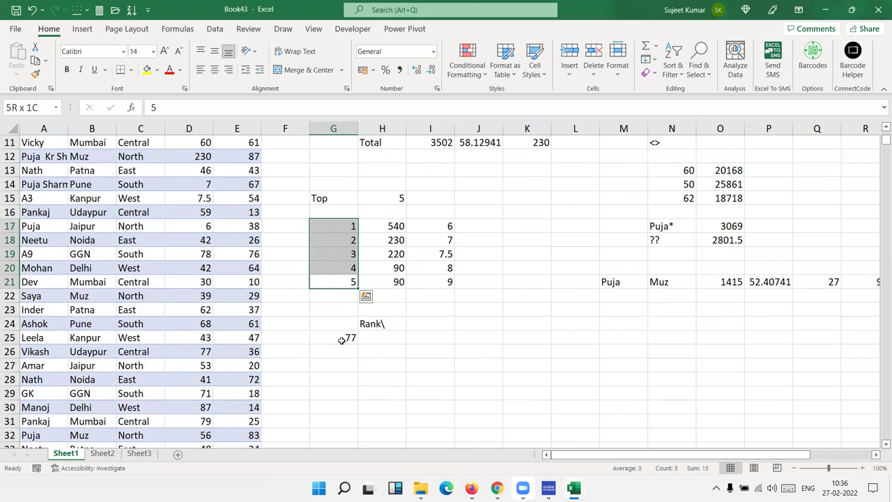
pyautogui.click(315, 251)
pyautogui.click(399, 251)
pyautogui.moveTo(401, 250); pyautogui.dragTo(423, 249)
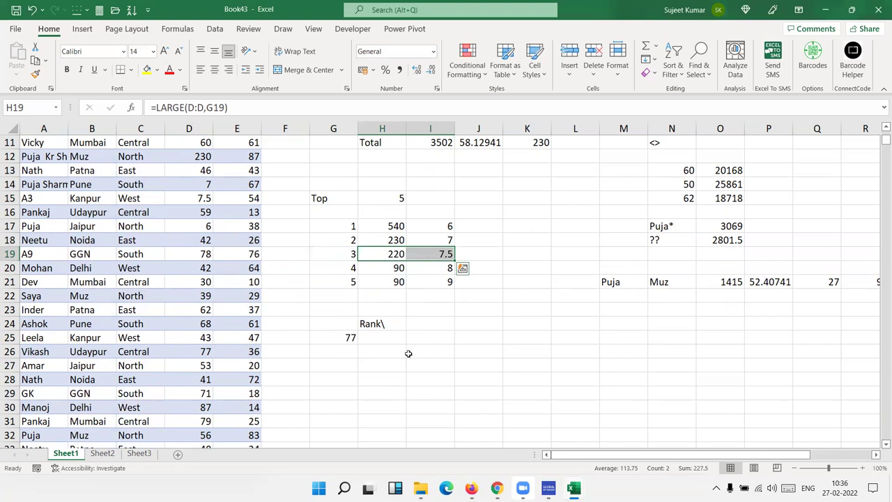
# Enter a RANK formula in H25 ranking G25 against column D in ascending order
pyautogui.click(340, 336)
pyautogui.click(376, 336)
pyautogui.click(350, 337)
pyautogui.click(363, 336)
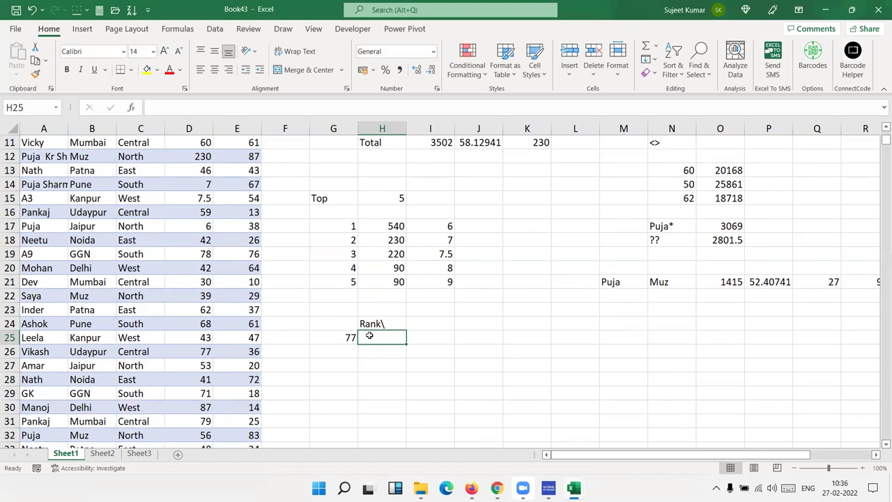
pyautogui.write('=')
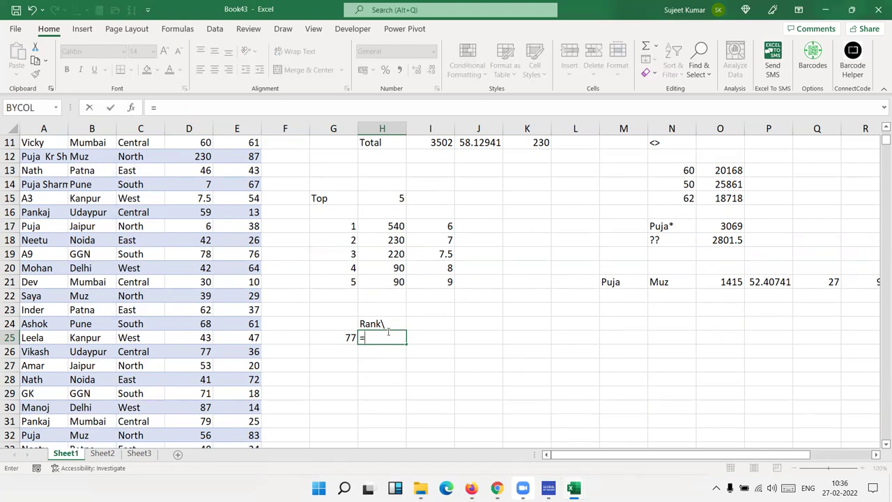
pyautogui.write('rank')
pyautogui.press('Down')
pyautogui.press('Down')
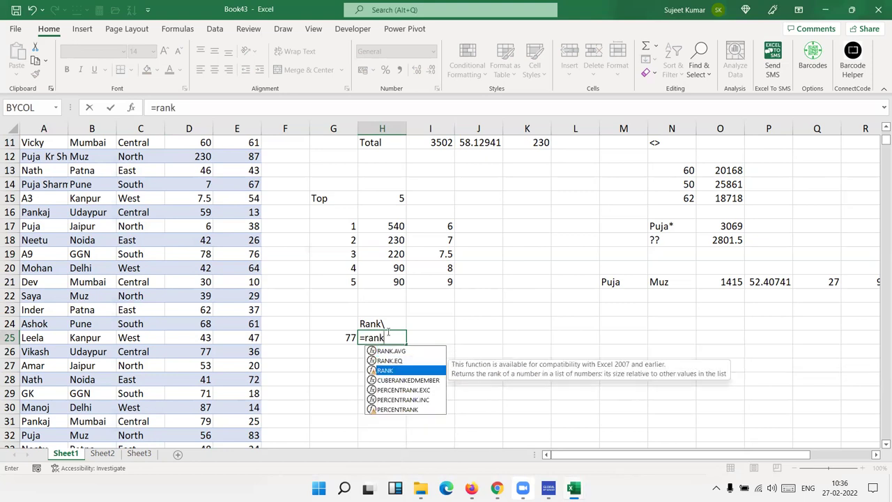
pyautogui.press('Tab')
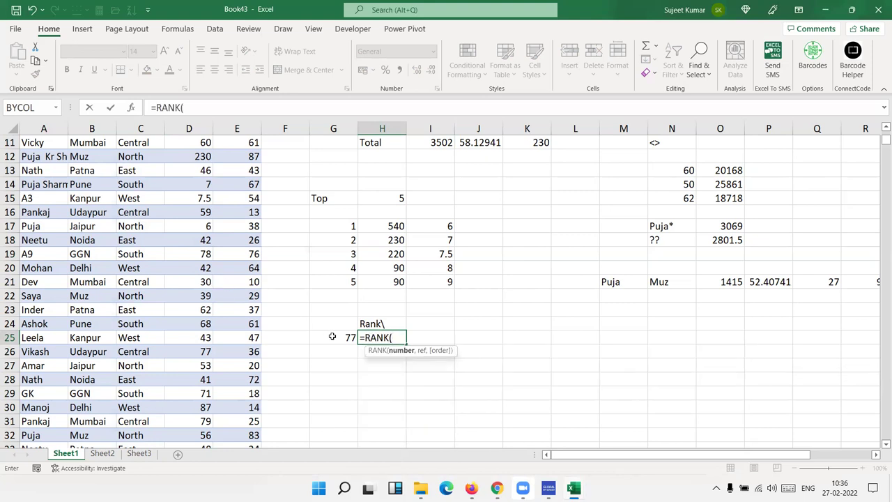
pyautogui.click(333, 338)
pyautogui.write(',')
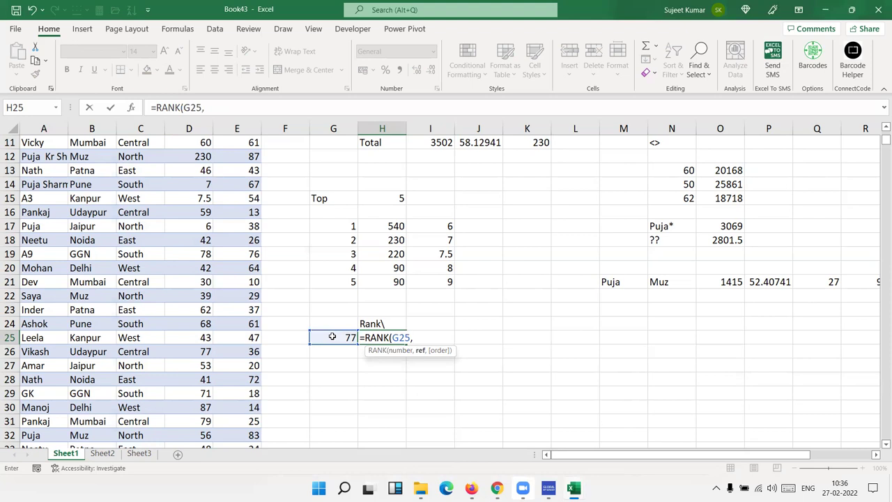
pyautogui.click(183, 128)
pyautogui.write(',')
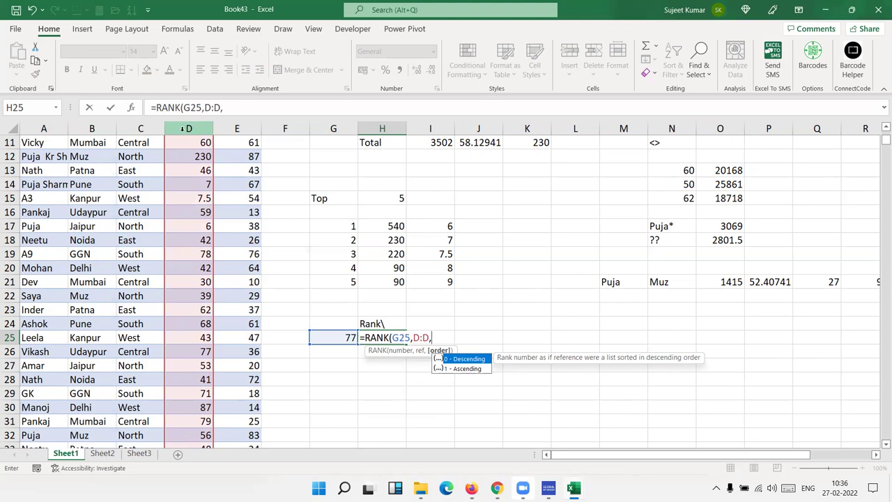
pyautogui.press('Down')
pyautogui.press('Tab')
pyautogui.press('Return')
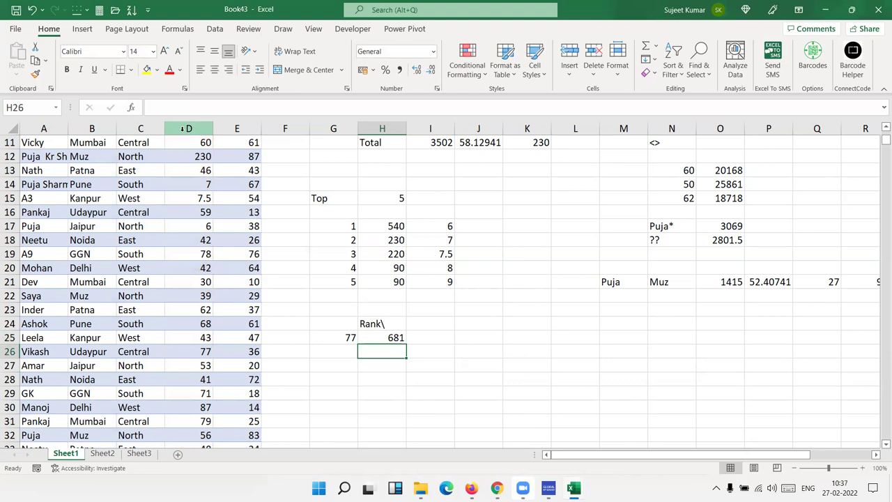
# Change the RANK order argument to 0 for descending, giving 118
pyautogui.press('Up')
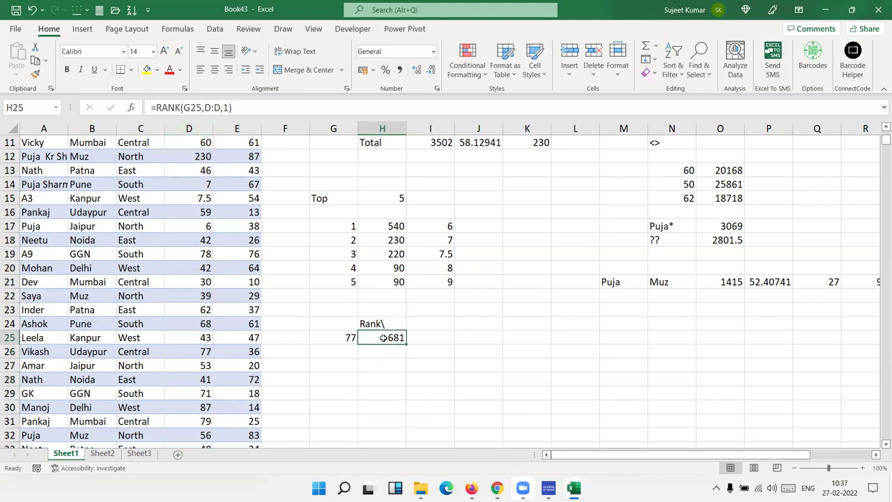
pyautogui.doubleClick(384, 337)
pyautogui.click(433, 338)
pyautogui.press('BackSpace')
pyautogui.write('0')
pyautogui.press('Return')
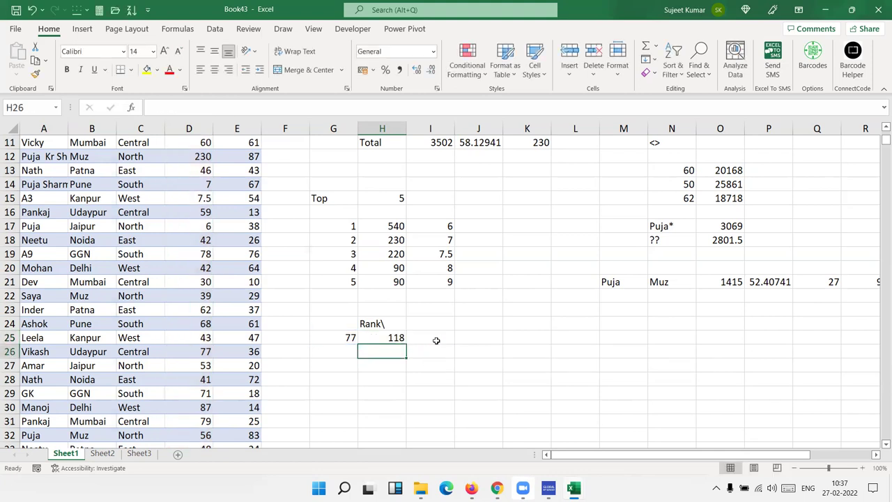
pyautogui.press('Up')
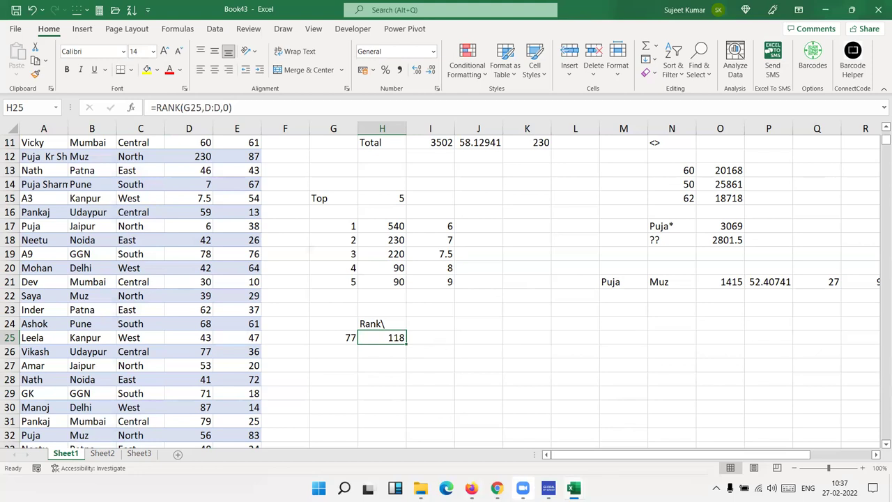
pyautogui.scroll(3, 493, 322)
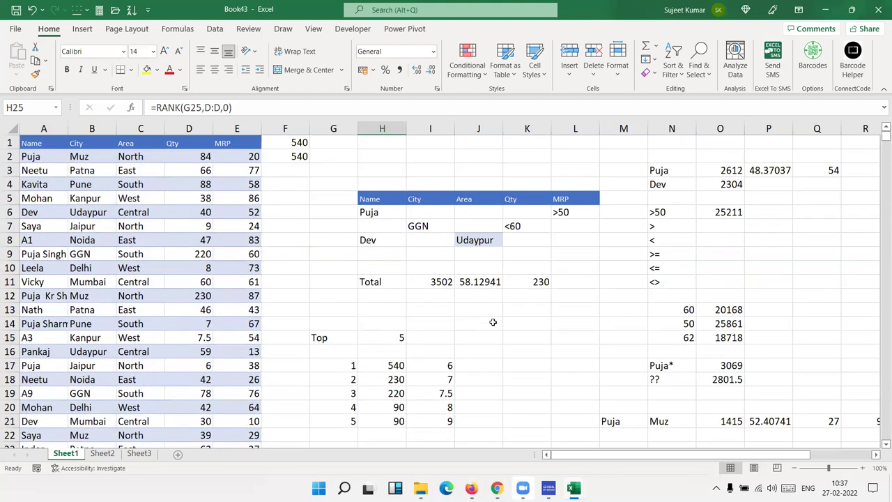
pyautogui.scroll(-7, 528, 308)
pyautogui.scroll(-3, 528, 309)
pyautogui.scroll(10, 527, 309)
# Go to the Downloads folder in File Explorer and search it for 'sum'
pyautogui.click(382, 454)
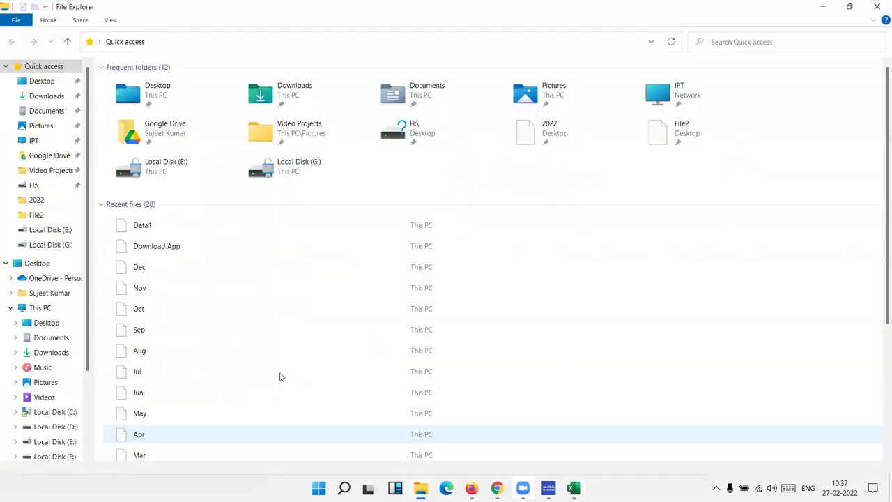
pyautogui.click(46, 110)
pyautogui.click(46, 97)
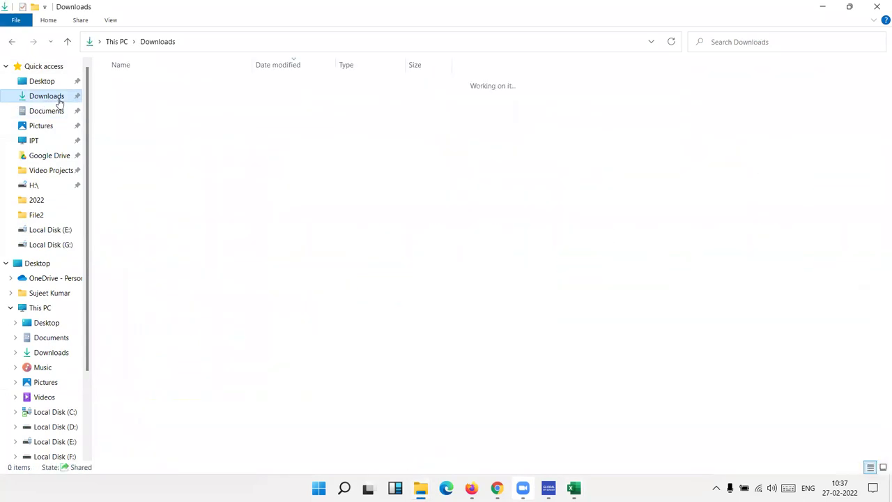
pyautogui.click(724, 44)
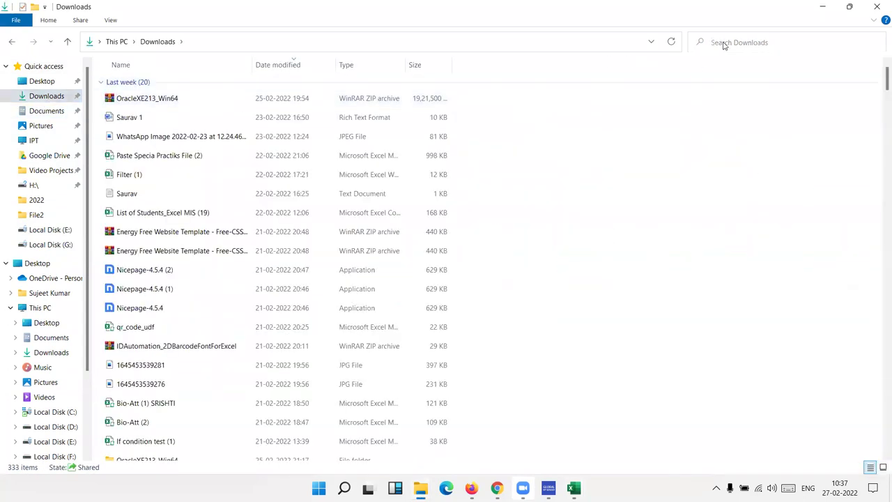
pyautogui.write('sumo')
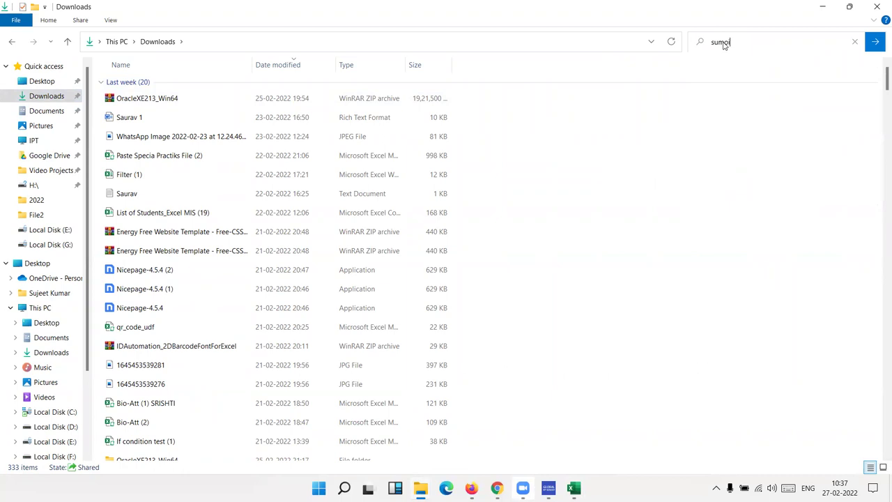
pyautogui.press('BackSpace')
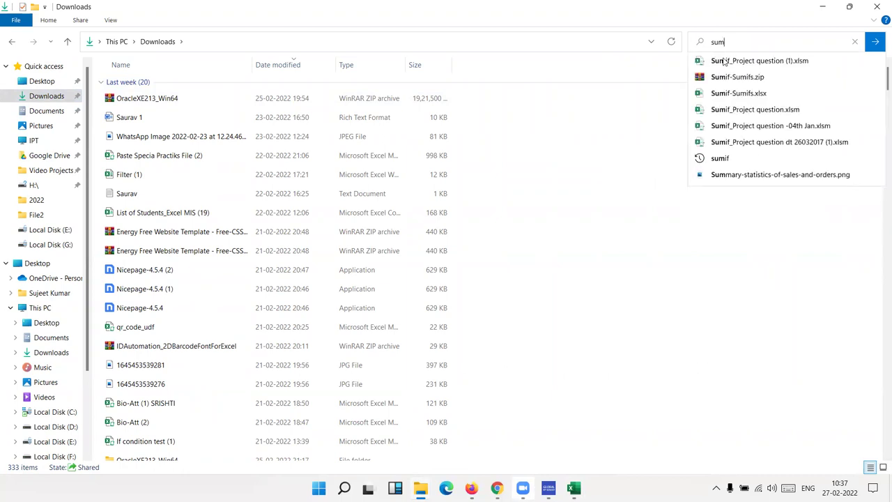
pyautogui.click(736, 94)
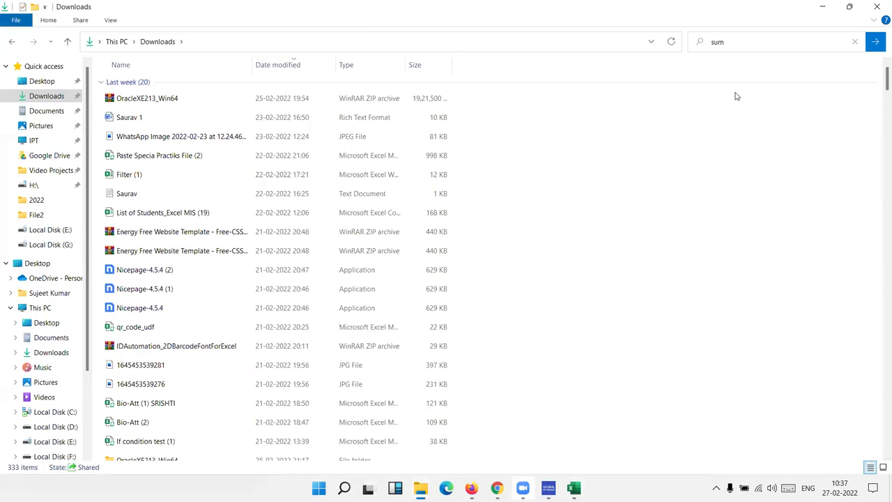
pyautogui.moveTo(574, 488)
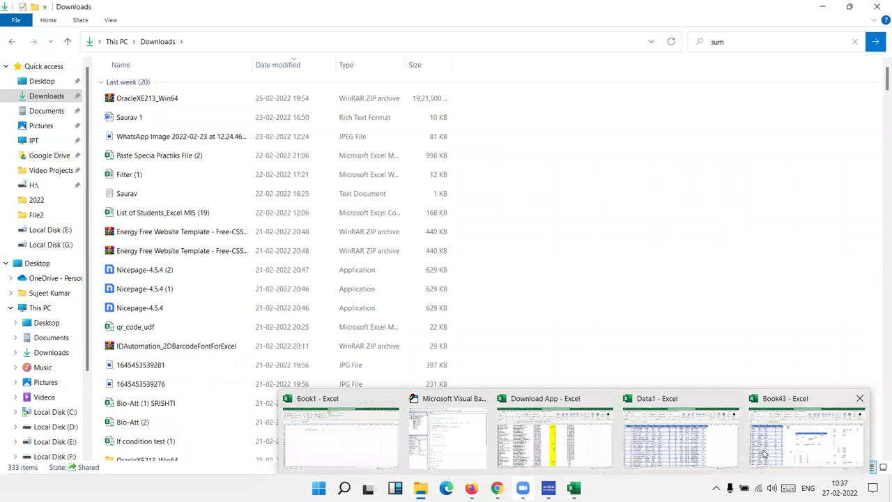
# Open Sumif-Sumifs.xlsx from the 'sum' search suggestions in Downloads
pyautogui.click(765, 454)
pyautogui.click(431, 351)
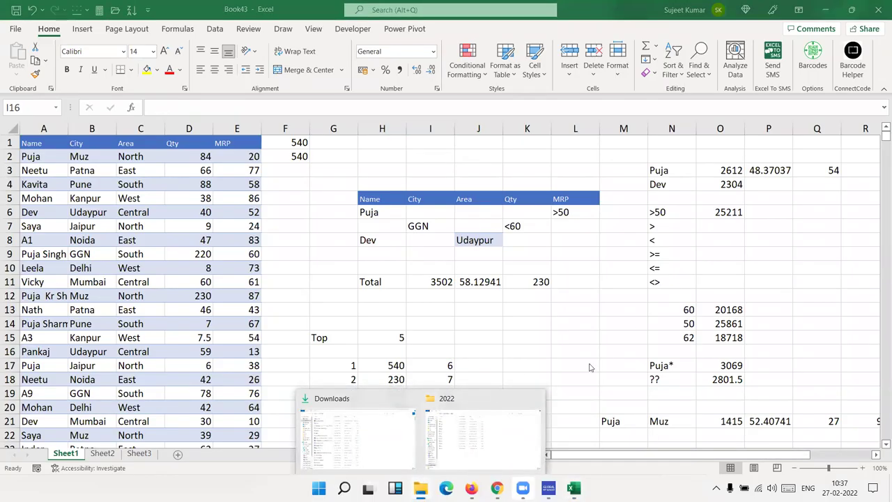
pyautogui.click(502, 418)
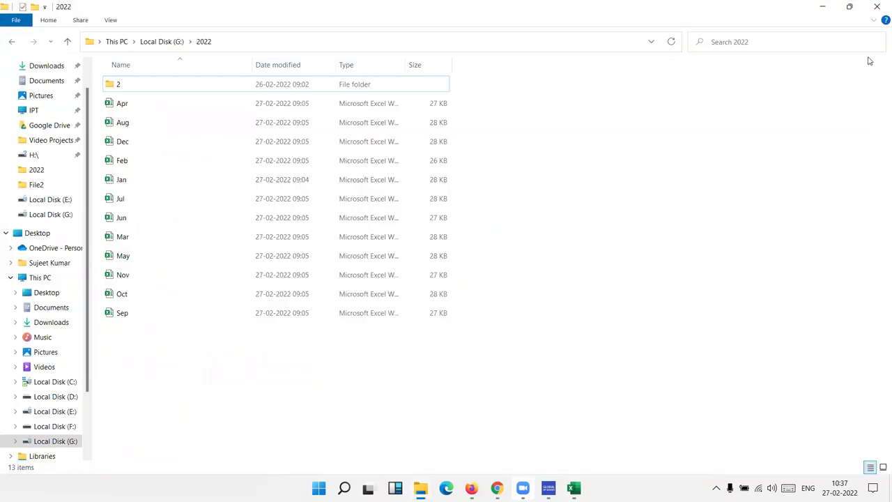
pyautogui.moveTo(420, 488)
pyautogui.click(389, 455)
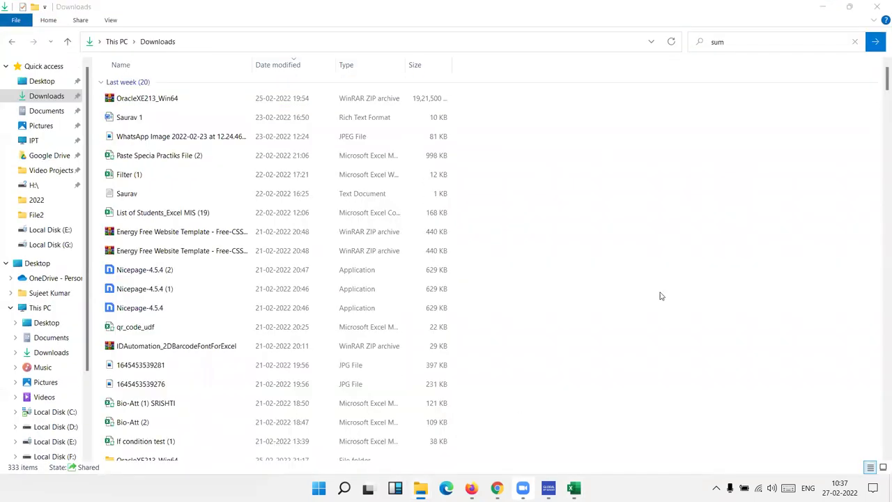
pyautogui.click(855, 47)
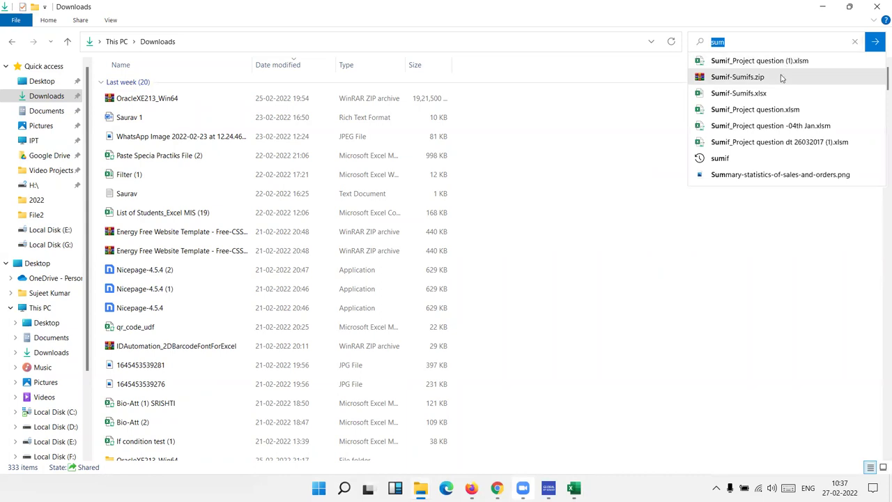
pyautogui.click(730, 94)
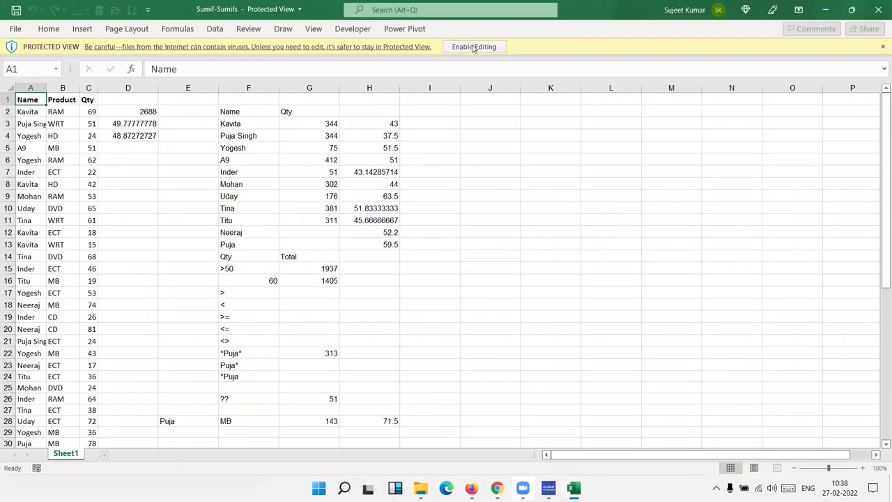
# Enable editing, close Sumif-Sumifs.xlsx without saving, and return to the File Explorer window
pyautogui.click(474, 47)
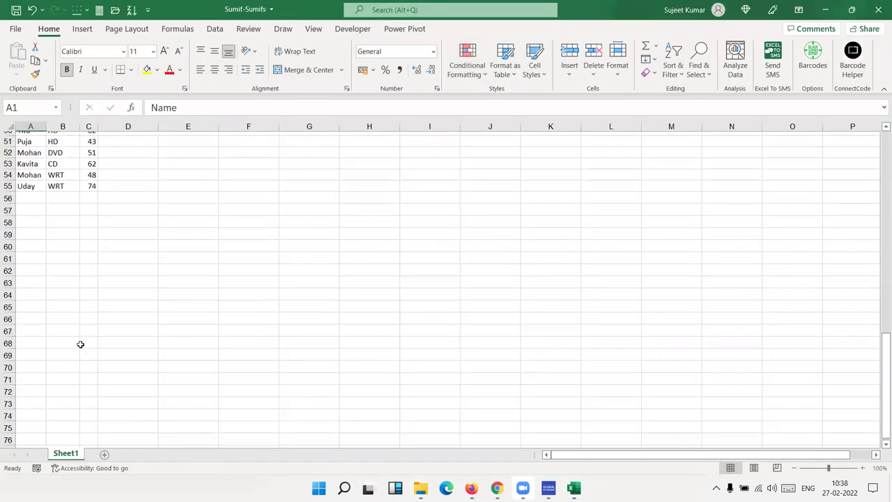
pyautogui.click(879, 6)
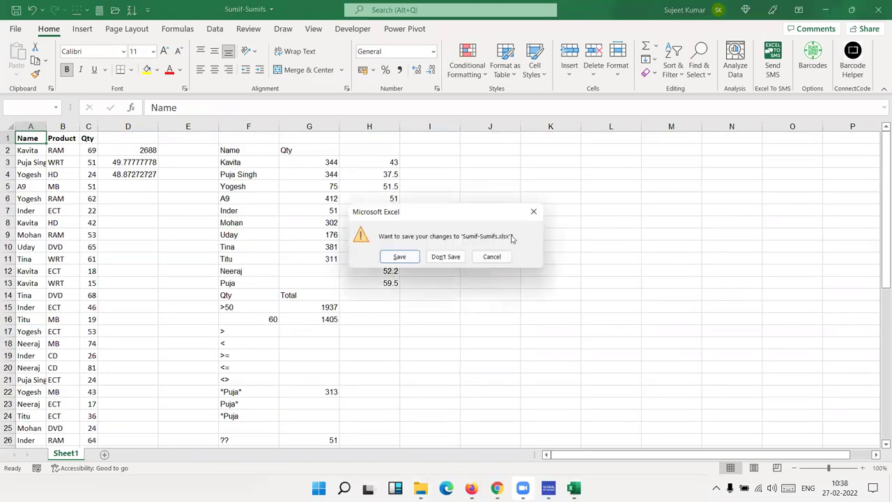
pyautogui.click(444, 256)
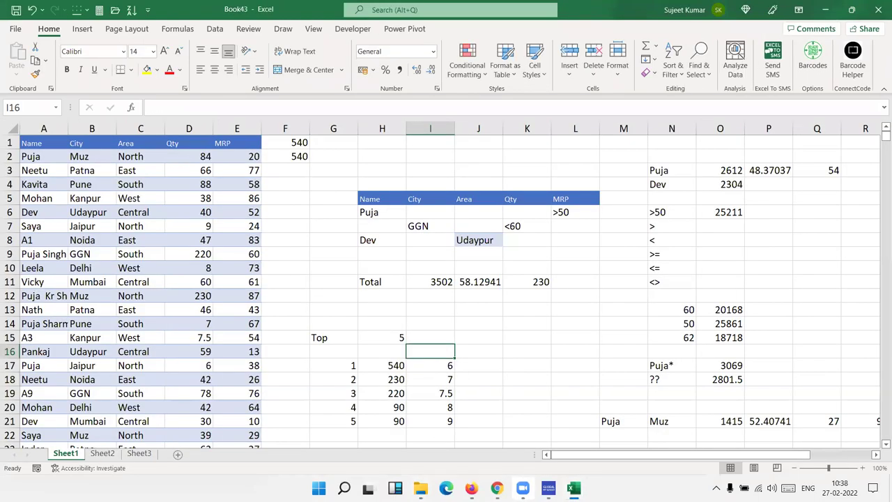
pyautogui.moveTo(420, 488)
pyautogui.click(502, 415)
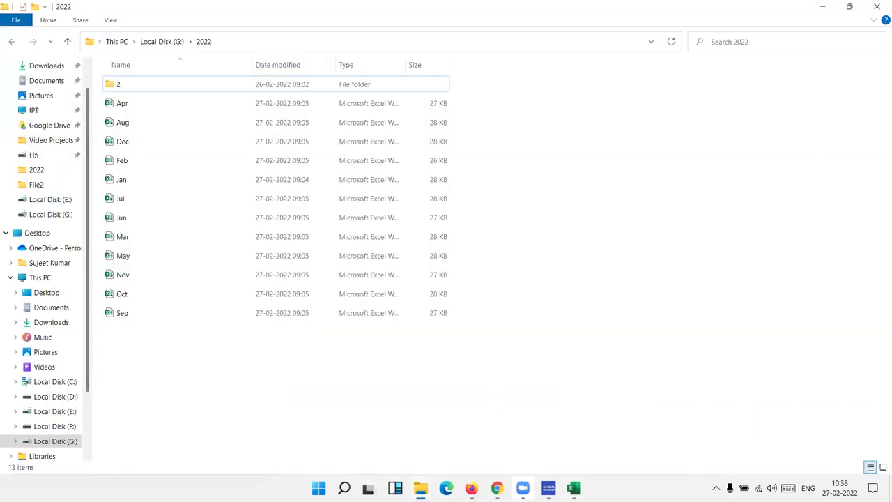
# Open Sumif_Project question.xlsm from the Downloads 'sum' search results
pyautogui.click(420, 488)
pyautogui.click(332, 460)
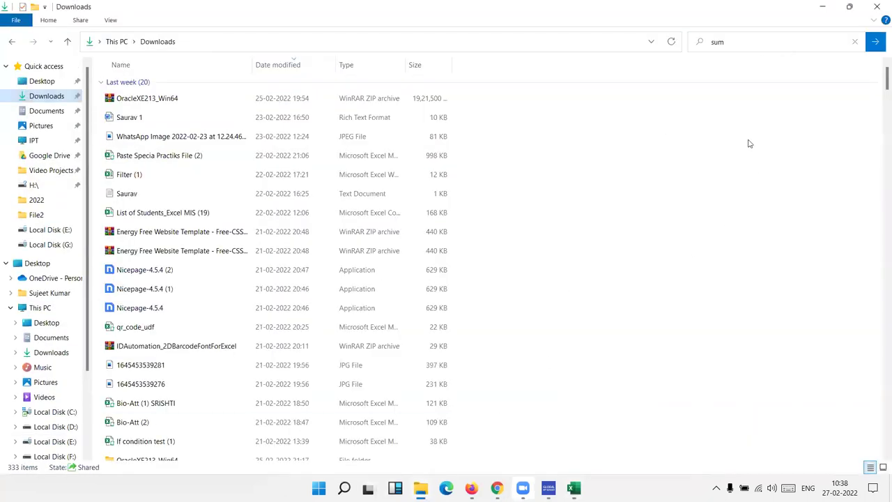
pyautogui.click(749, 48)
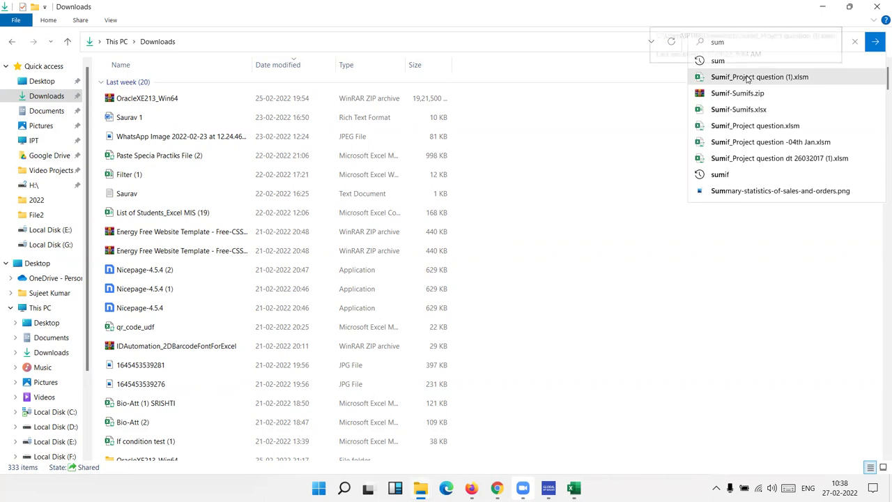
pyautogui.click(764, 127)
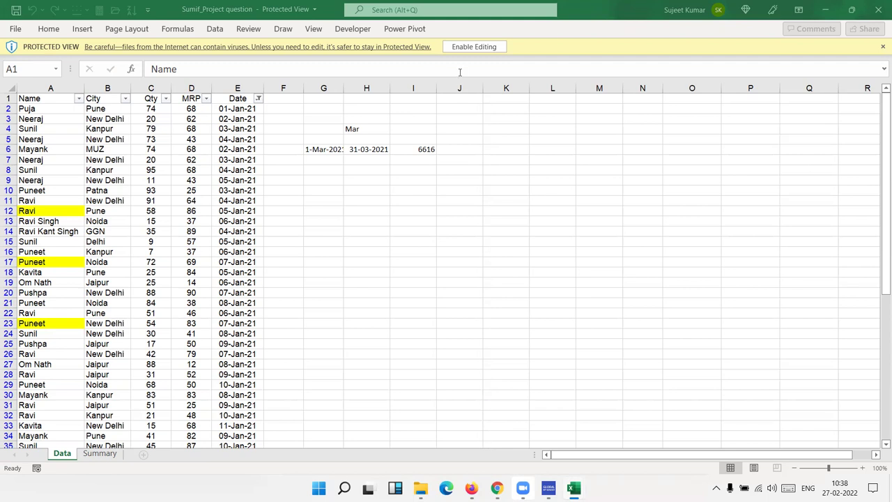
# Enable editing and clear the old March calculation in G4:J8
pyautogui.click(474, 47)
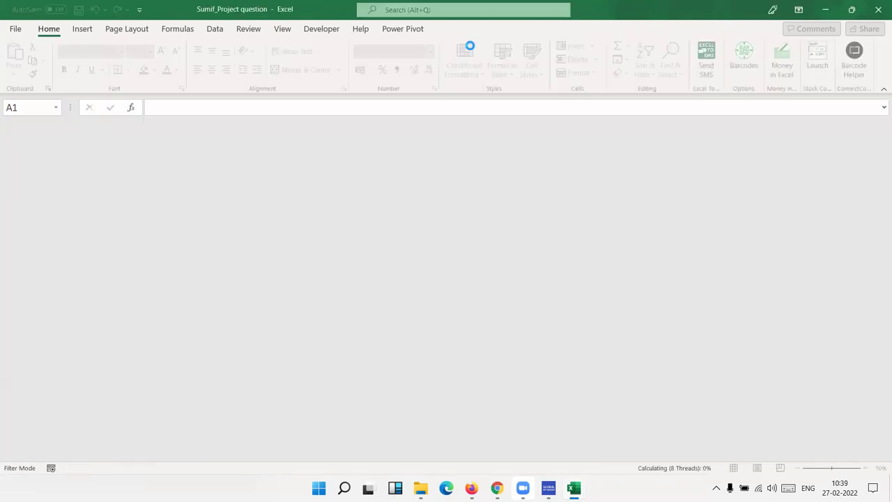
pyautogui.click(347, 274)
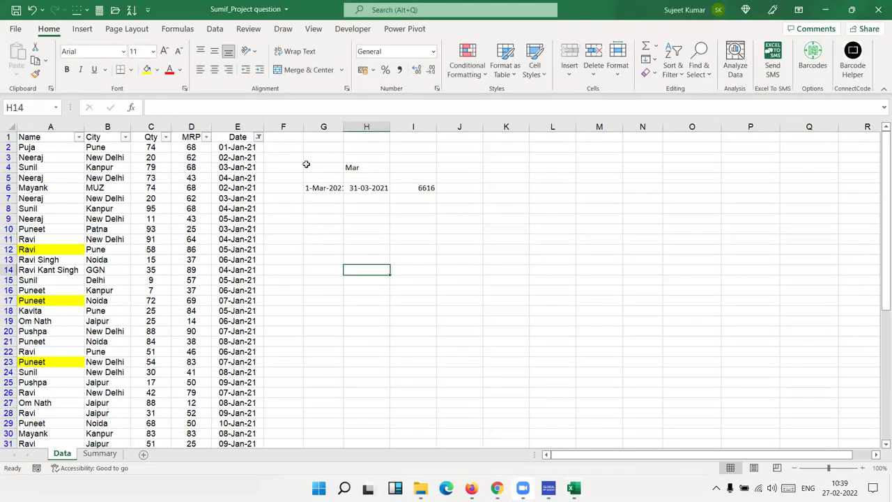
pyautogui.moveTo(306, 168); pyautogui.dragTo(464, 207)
pyautogui.press('Delete')
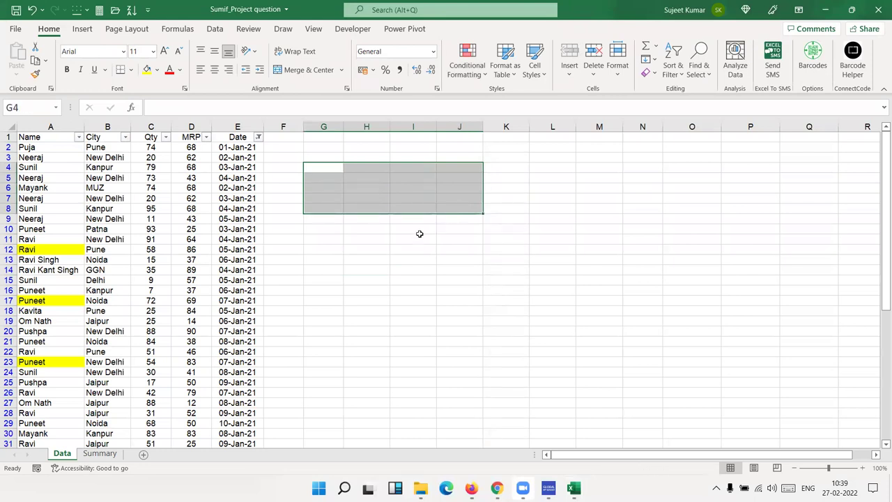
# Remove the AutoFilter arrows from the Data table with Ctrl+Shift+L
pyautogui.click(326, 173)
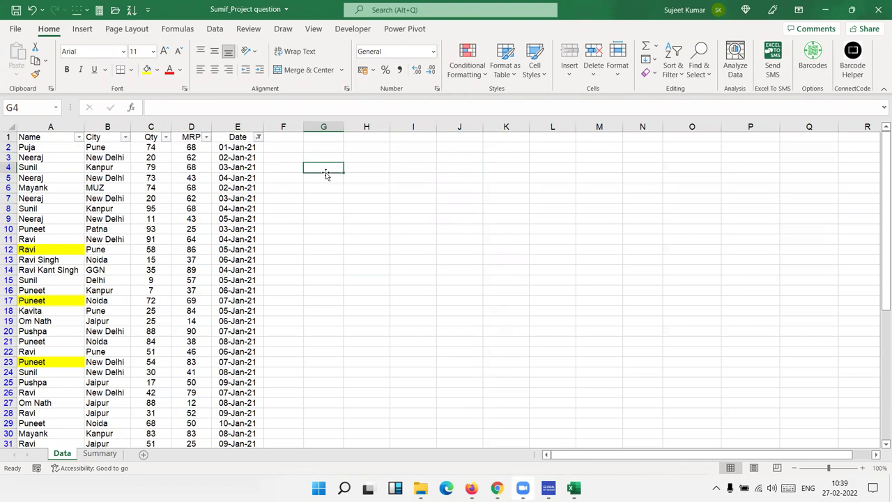
pyautogui.click(88, 160)
pyautogui.hotkey('ctrl', 'shift', 'l')
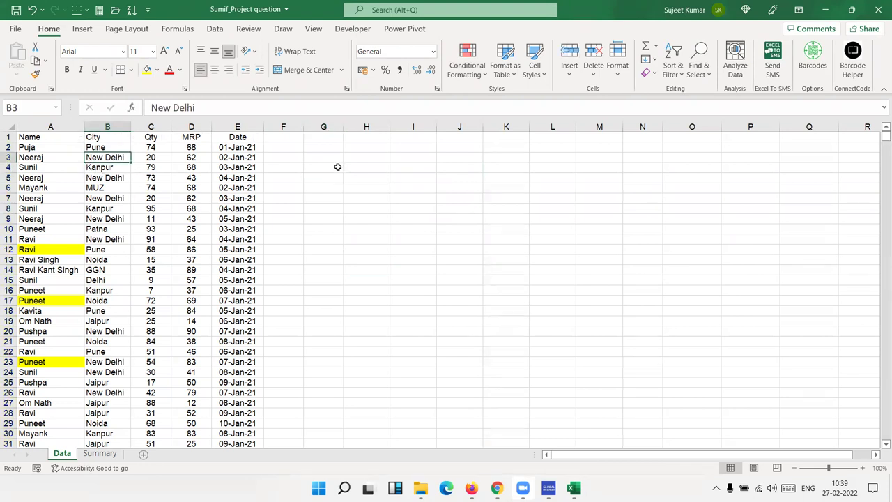
pyautogui.click(338, 167)
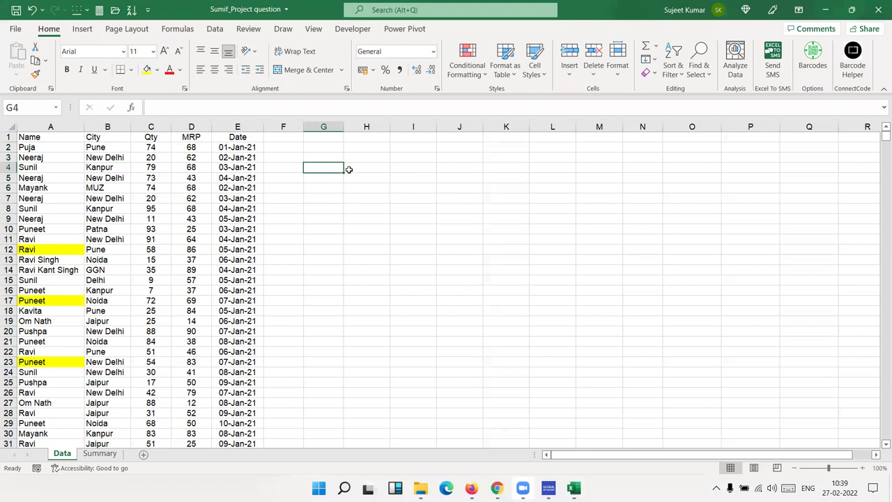
# Enter JAN as the month in cell G4
pyautogui.write('JNA')
pyautogui.press('BackSpace')
pyautogui.press('BackSpace')
pyautogui.write('AN')
pyautogui.press('Return')
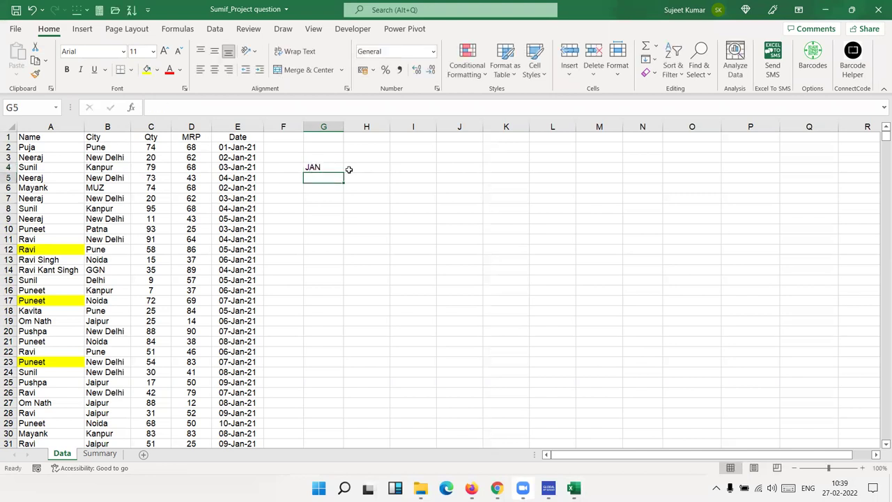
pyautogui.press('Up')
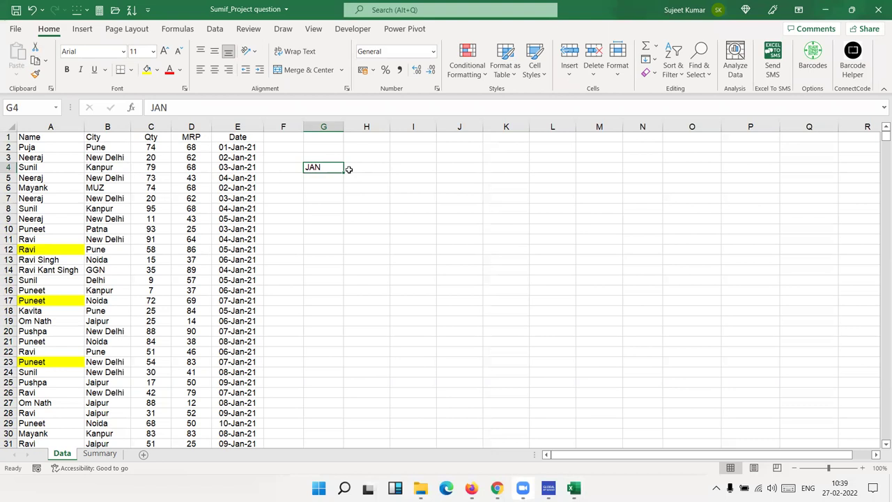
pyautogui.press('Left')
pyautogui.press('Left')
pyautogui.press('Up')
pyautogui.press('Up')
pyautogui.press('Up')
pyautogui.press('Right')
pyautogui.press('Down')
pyautogui.press('Down')
pyautogui.press('Down')
pyautogui.press('Down')
pyautogui.press('Down')
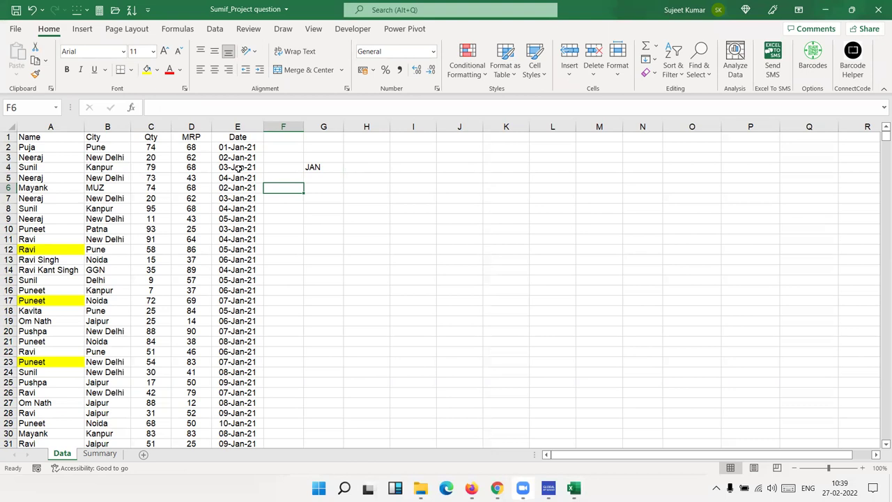
pyautogui.scroll(-20, 195, 281)
pyautogui.scroll(-20, 199, 283)
pyautogui.scroll(-20, 200, 281)
pyautogui.scroll(-20, 200, 282)
pyautogui.scroll(-20, 200, 282)
pyautogui.scroll(-20, 200, 282)
pyautogui.scroll(-20, 200, 282)
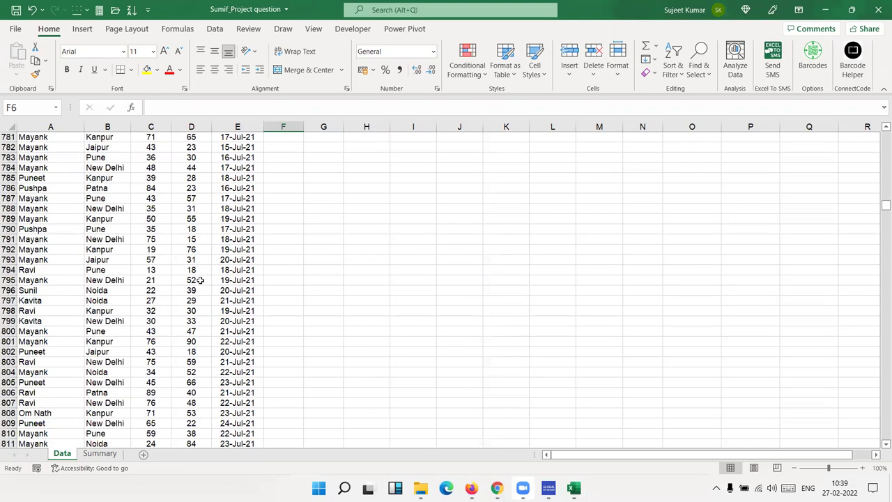
pyautogui.scroll(12, 200, 280)
# Build the date formula ="1-"&G4&"-2021" in G5
pyautogui.hotkey('ctrl', 'Up')
pyautogui.press('Right')
pyautogui.press('Right')
pyautogui.press('Right')
pyautogui.press('Right')
pyautogui.press('Down')
pyautogui.press('Left')
pyautogui.press('Left')
pyautogui.press('Left')
pyautogui.press('Down')
pyautogui.press('Down')
pyautogui.press('Down')
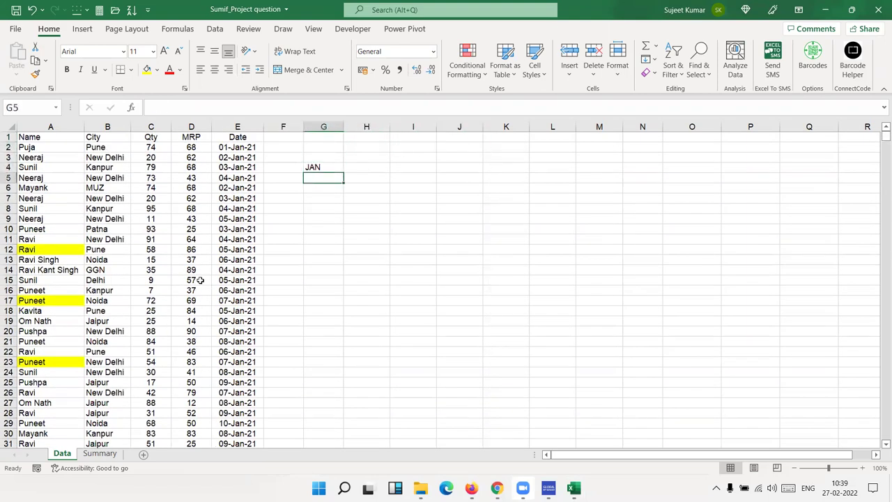
pyautogui.write('=1,')
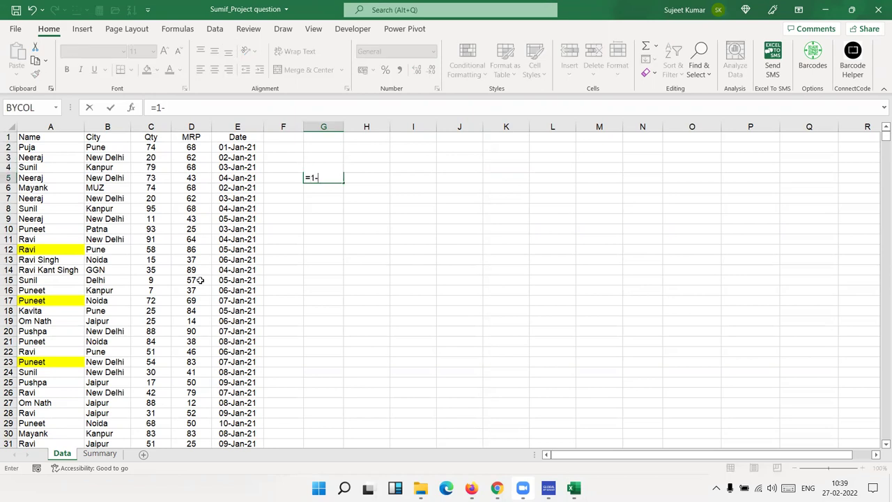
pyautogui.press('Escape')
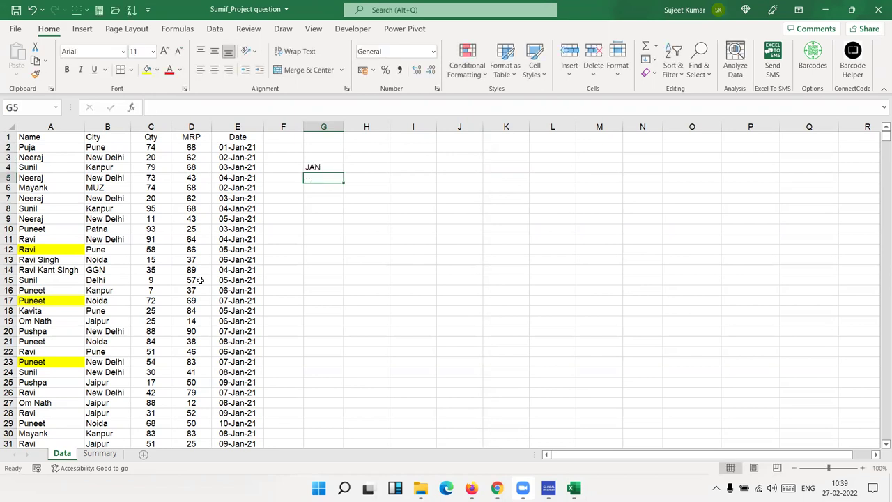
pyautogui.write('=1"')
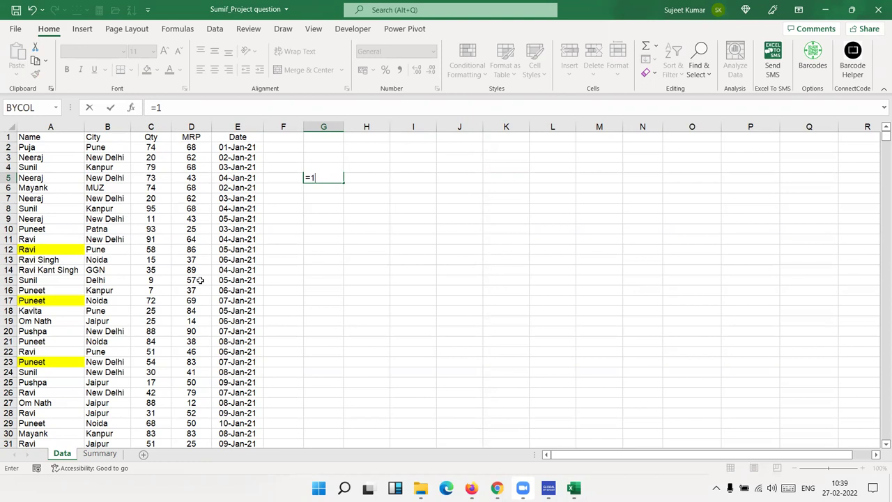
pyautogui.write('-')
pyautogui.press('BackSpace')
pyautogui.press('BackSpace')
pyautogui.press('BackSpace')
pyautogui.press('BackSpace')
pyautogui.write('"1+-')
pyautogui.press('BackSpace')
pyautogui.press('BackSpace')
pyautogui.write('-"&')
pyautogui.press('Up')
pyautogui.write('?&')
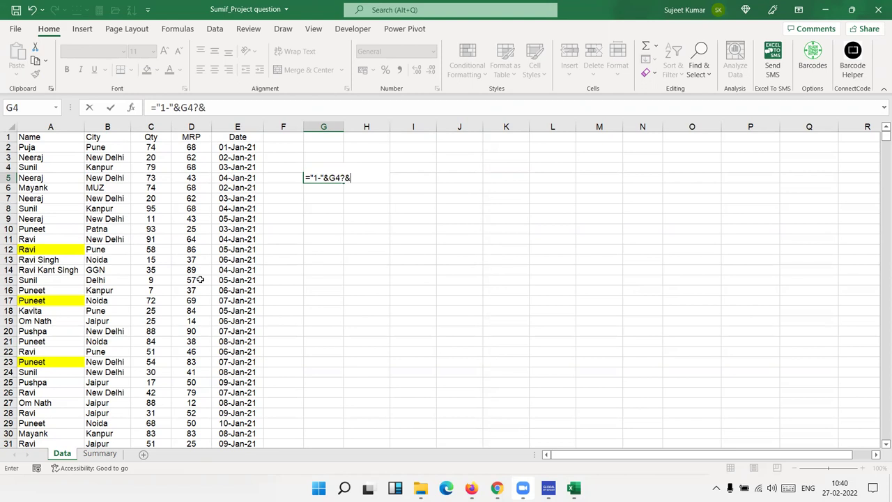
pyautogui.write('-2021"')
pyautogui.press('Return')
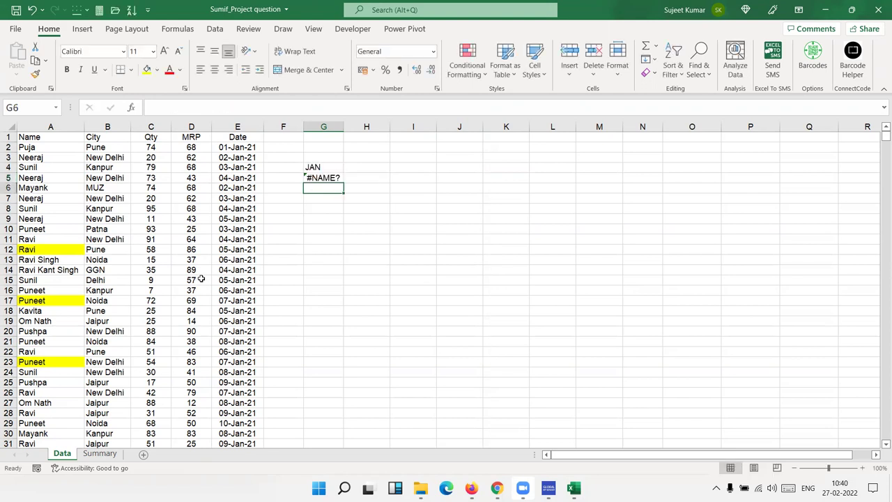
# Remove the stray question mark from G5 so it shows 1-JAN-2021
pyautogui.doubleClick(334, 177)
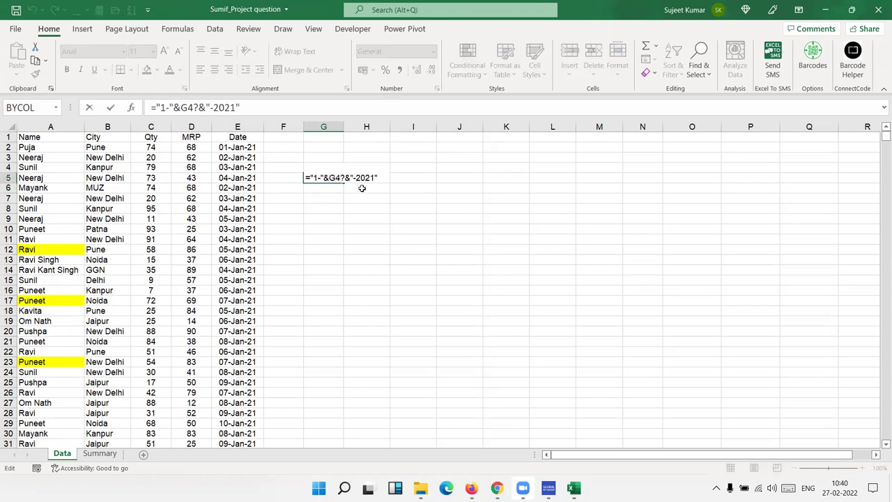
pyautogui.click(345, 178)
pyautogui.press('BackSpace')
pyautogui.press('Return')
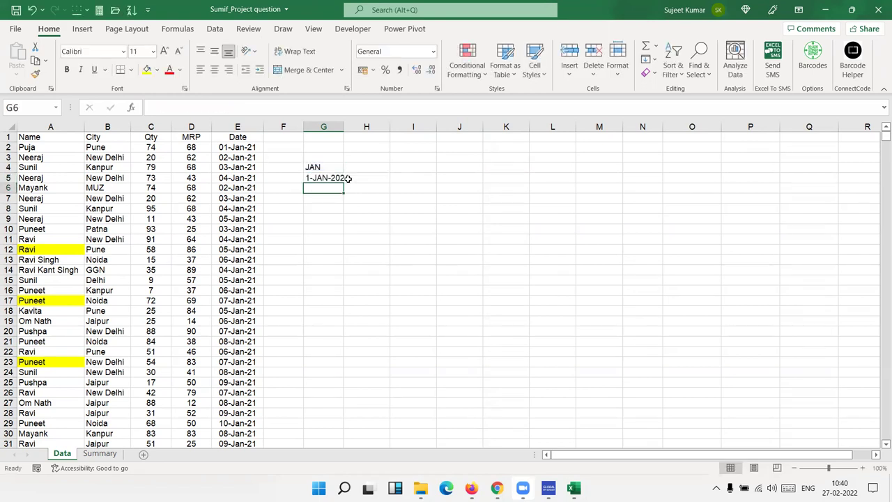
# Autofit column G and move the 1-JAN-2021 date formula from G5 down to G7
pyautogui.doubleClick(343, 126)
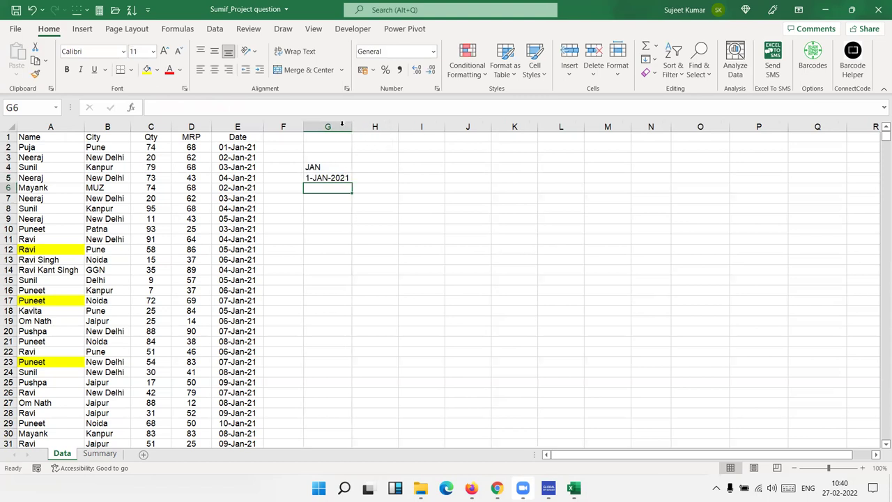
pyautogui.doubleClick(335, 178)
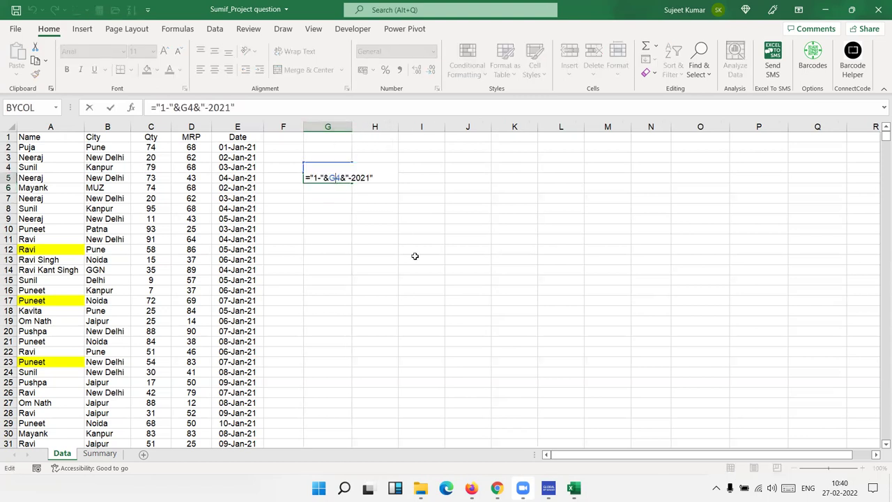
pyautogui.press('Escape')
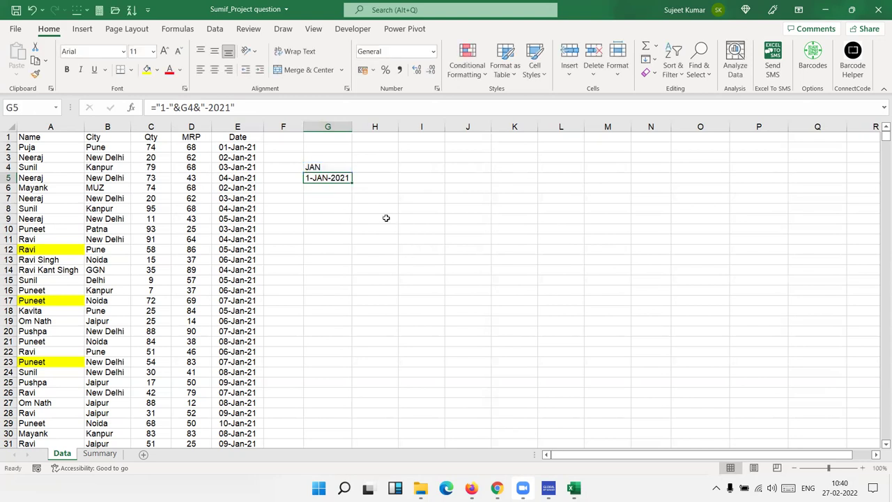
pyautogui.click(326, 166)
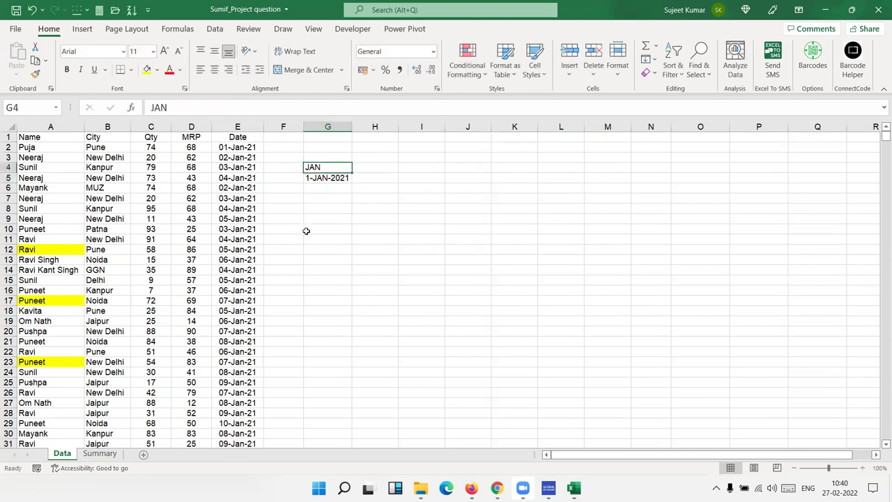
pyautogui.click(328, 178)
pyautogui.moveTo(328, 183); pyautogui.dragTo(327, 203)
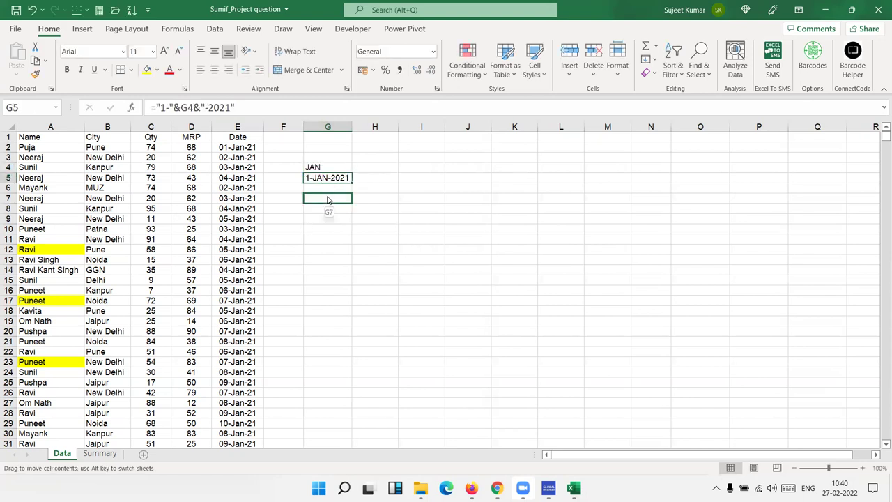
# Move the JAN month entry from G4 to H4 and fill I4 yellow
pyautogui.click(258, 137)
pyautogui.hotkey('ctrl', 'shift', 'Down')
pyautogui.hotkey('ctrl', 'shift', 'Left')
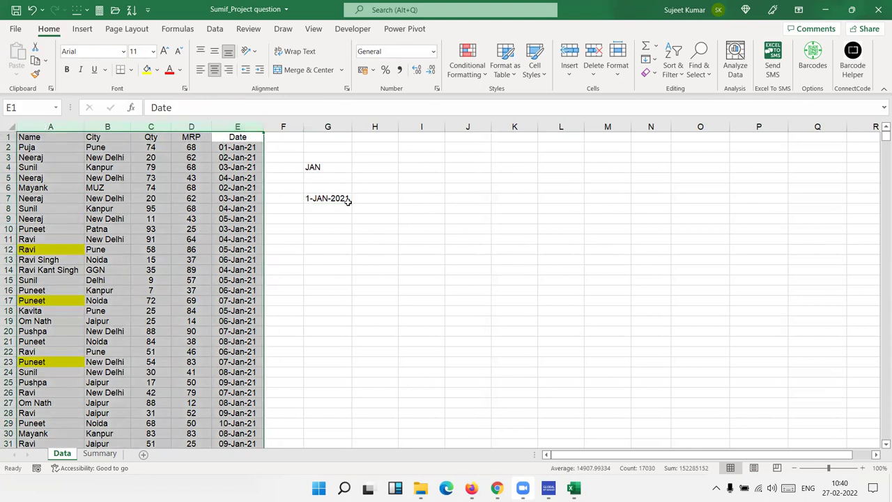
pyautogui.click(347, 199)
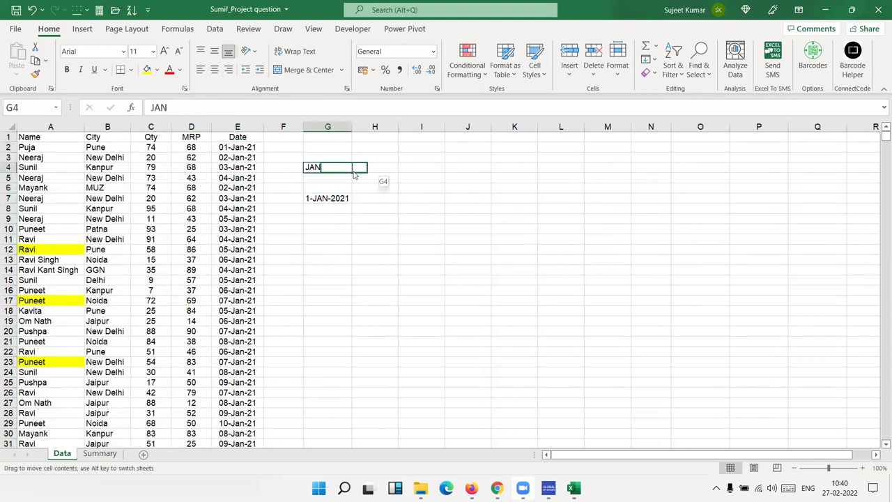
pyautogui.moveTo(325, 174); pyautogui.dragTo(374, 174)
pyautogui.click(422, 171)
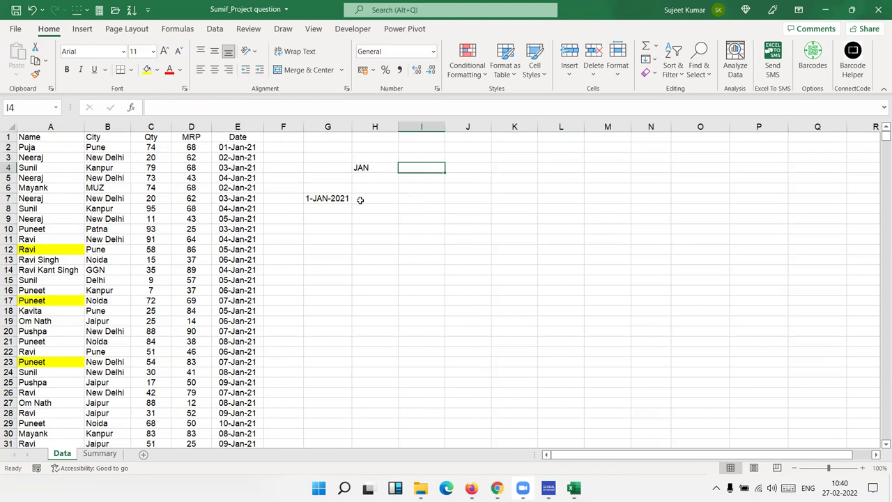
pyautogui.click(147, 70)
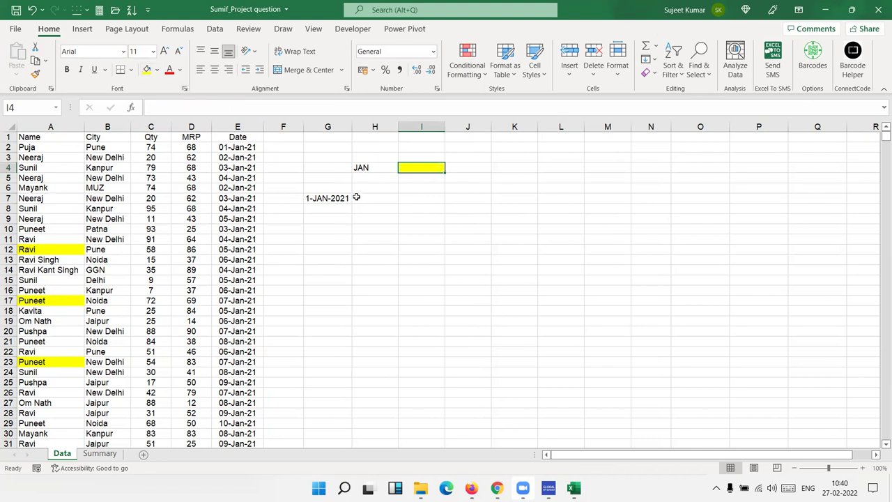
# Enter =EOMONTH(G7,0) in H7 to get the month's last day, 31-01-2021
pyautogui.click(356, 198)
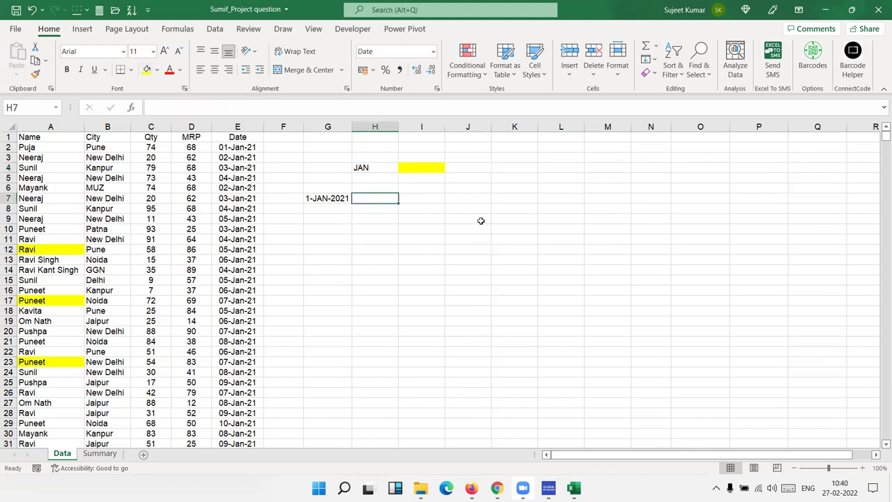
pyautogui.doubleClick(339, 198)
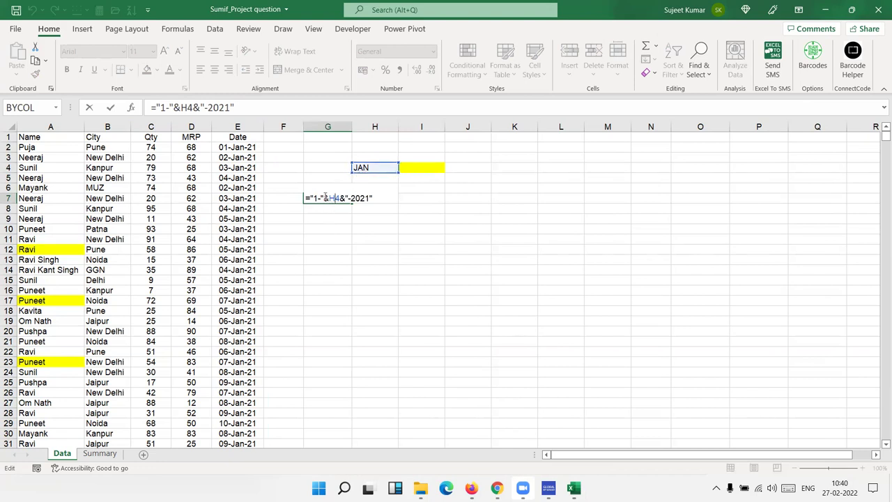
pyautogui.hotkey('ctrl', 'Return')
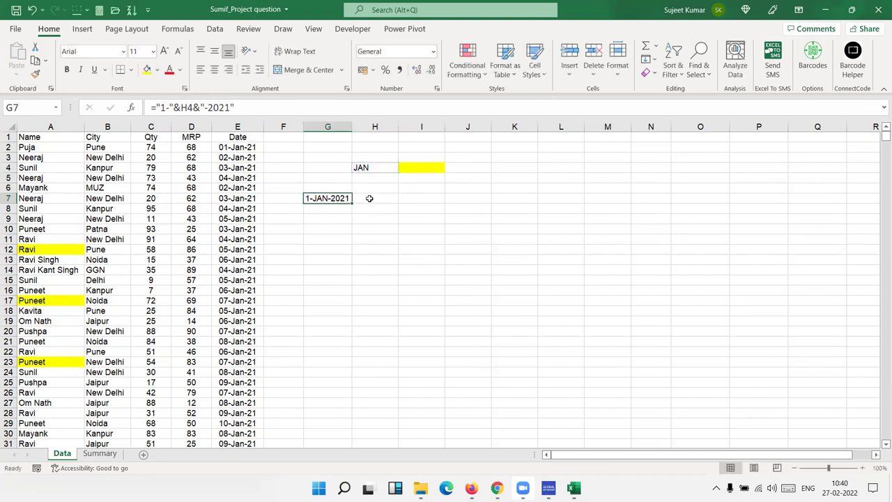
pyautogui.click(370, 198)
pyautogui.write('=eo')
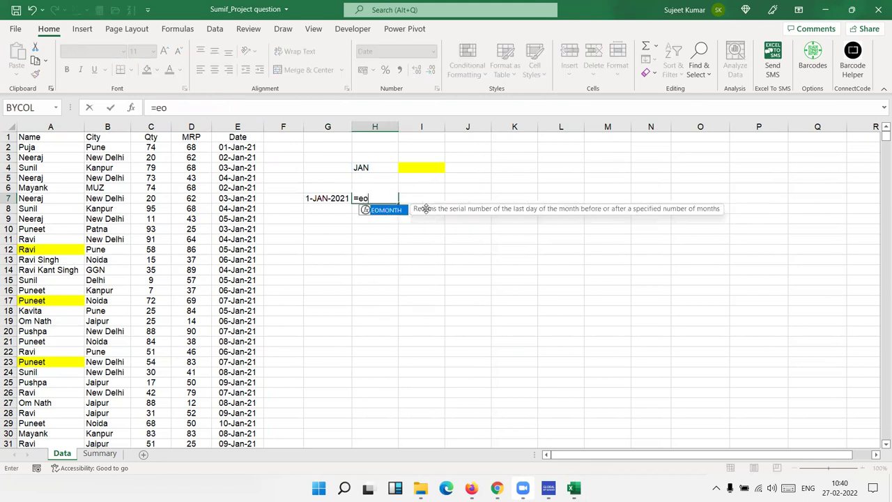
pyautogui.press('Tab')
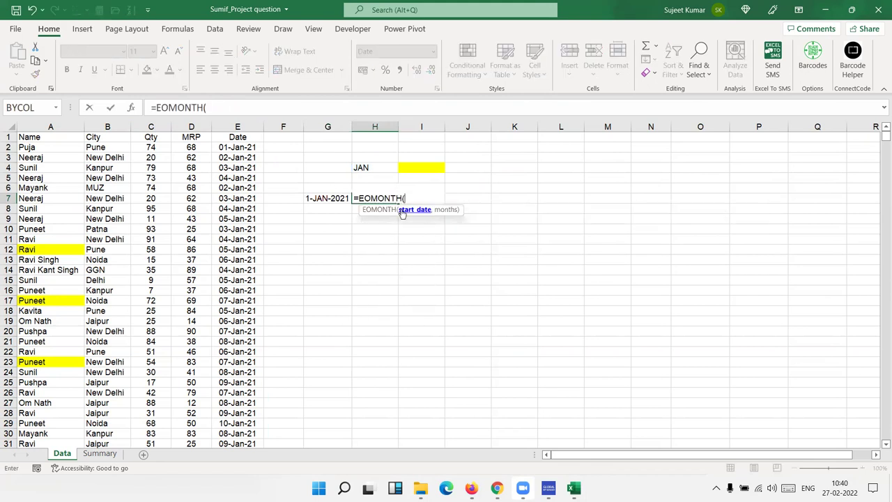
pyautogui.click(335, 198)
pyautogui.write(',0')
pyautogui.press('Return')
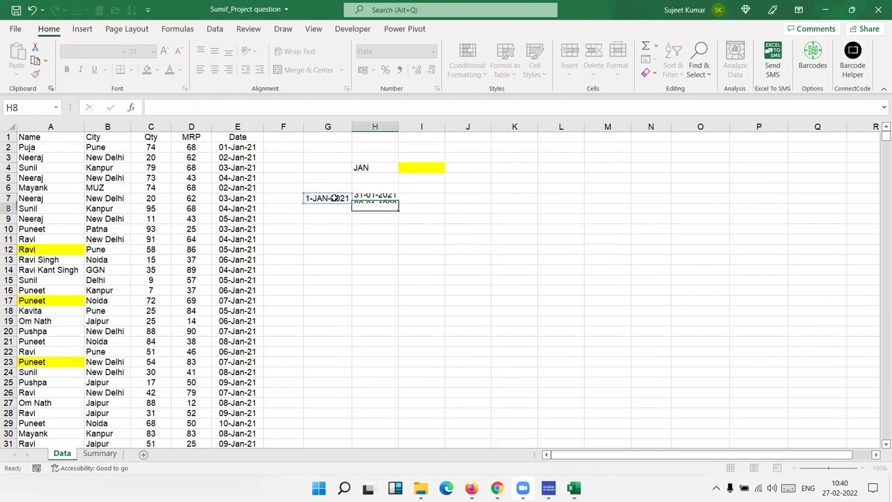
# Check the start and end date formulas in G7 and H7
pyautogui.press('Up')
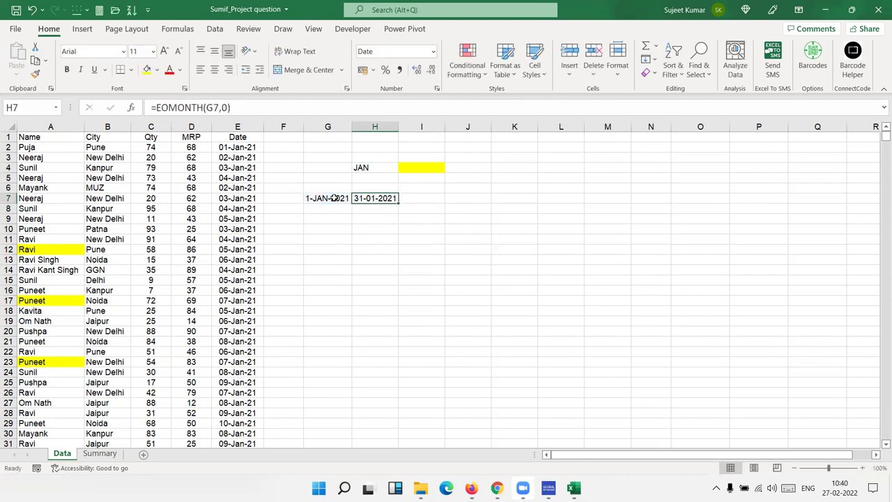
pyautogui.click(334, 198)
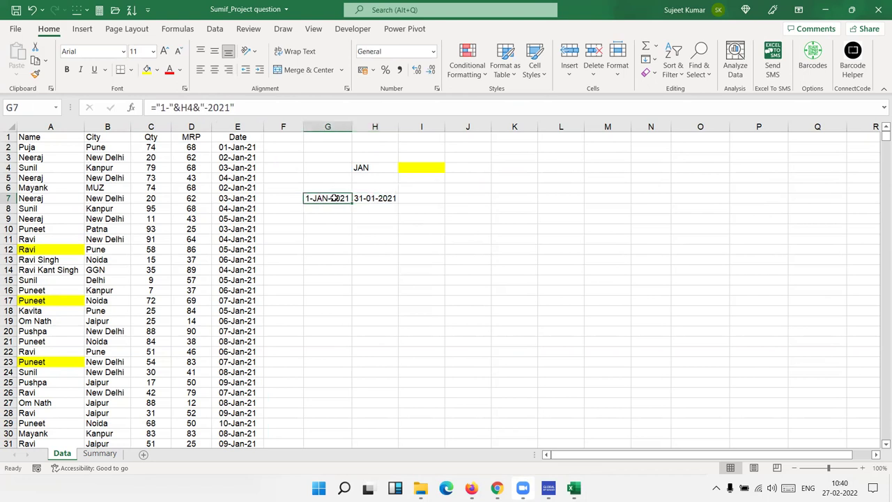
pyautogui.press('Right')
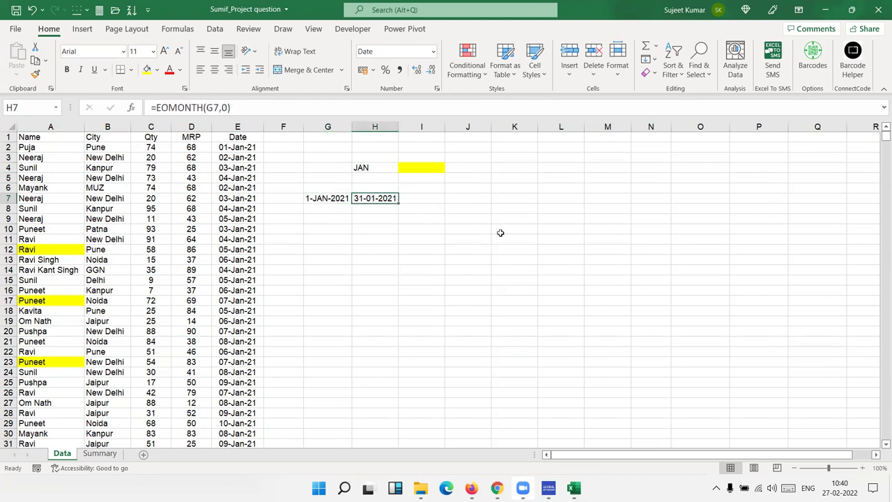
pyautogui.click(442, 177)
pyautogui.click(443, 171)
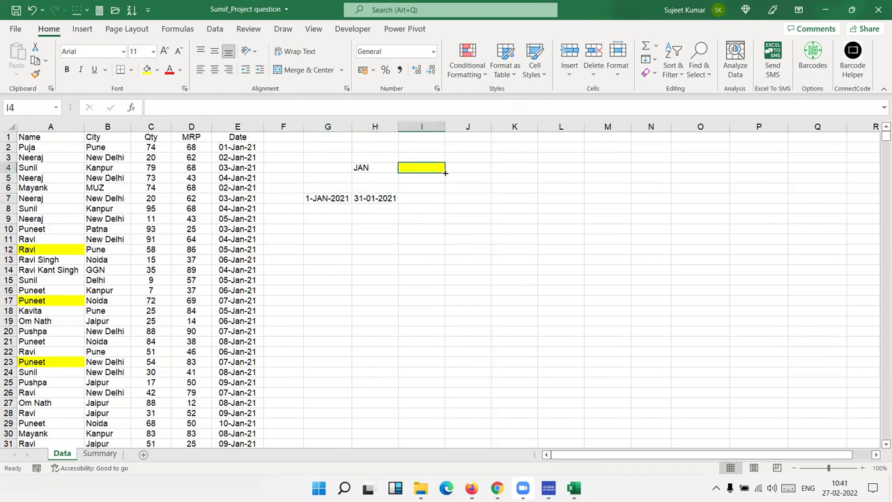
# Enter =SUMIFS(C:C,E:E,">="&G7,E:E,"<="&H7) in I4, giving a January total of 5818
pyautogui.write('=')
pyautogui.write('"')
pyautogui.write('sum')
pyautogui.press('Down')
pyautogui.press('Down')
pyautogui.press('Tab')
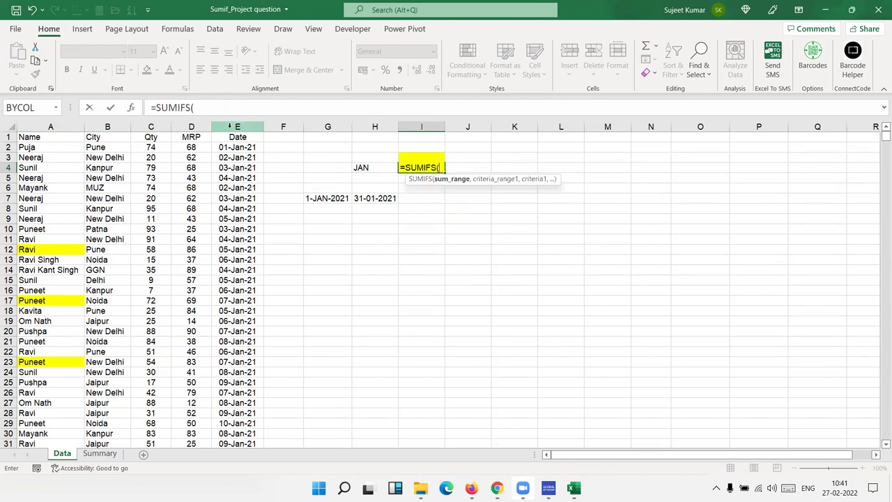
pyautogui.click(152, 124)
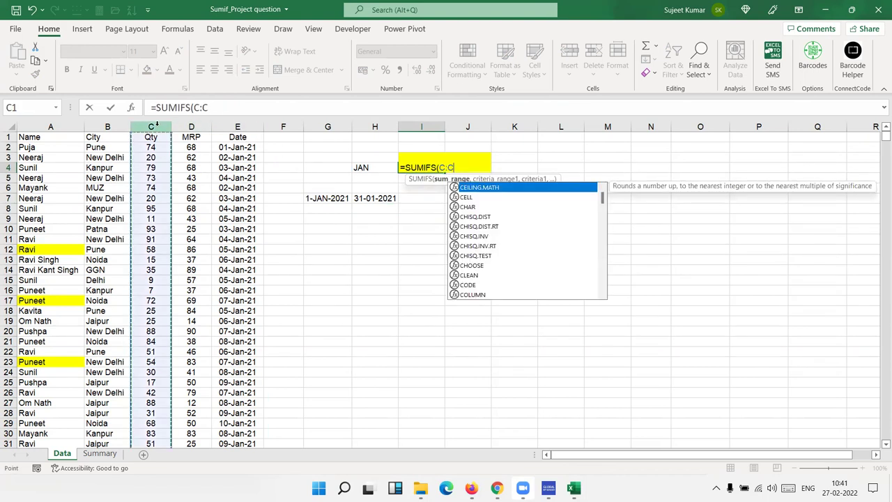
pyautogui.write(',')
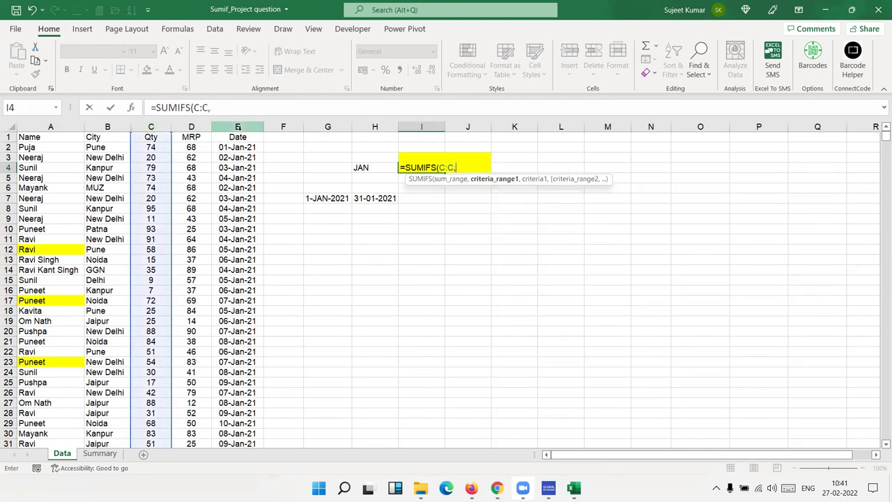
pyautogui.click(238, 126)
pyautogui.write(',">=')
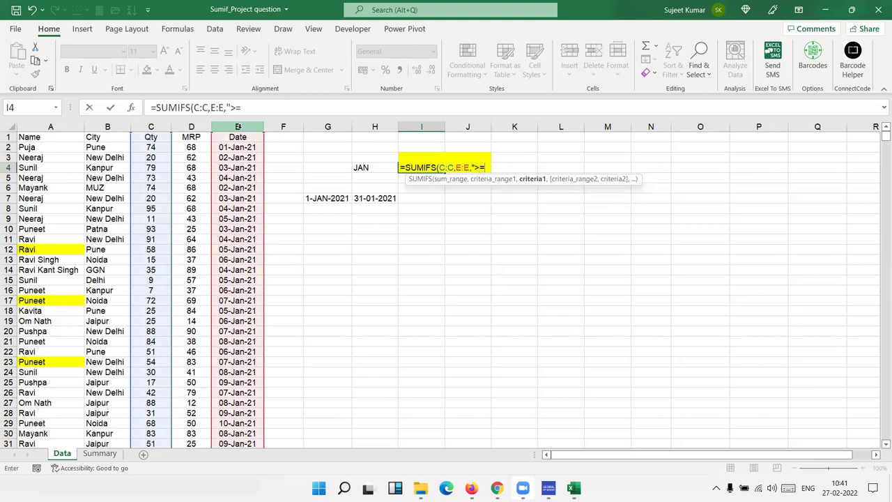
pyautogui.write('"&')
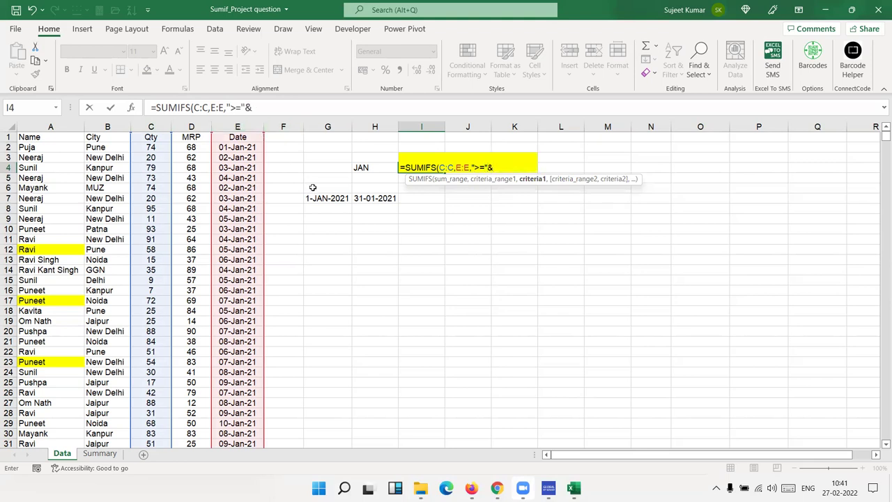
pyautogui.click(313, 198)
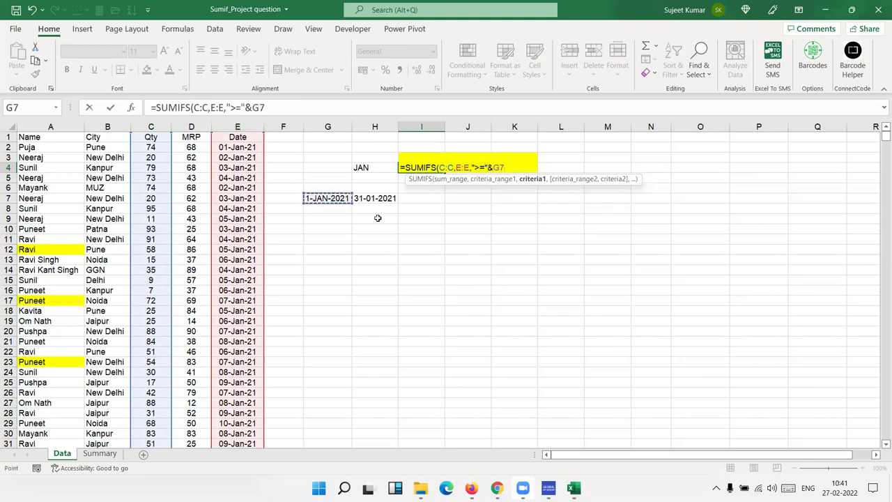
pyautogui.write(',')
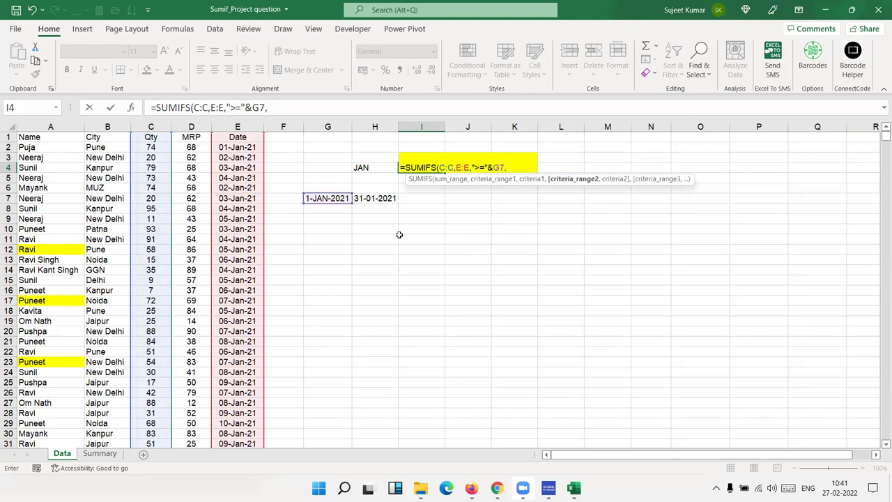
pyautogui.click(233, 127)
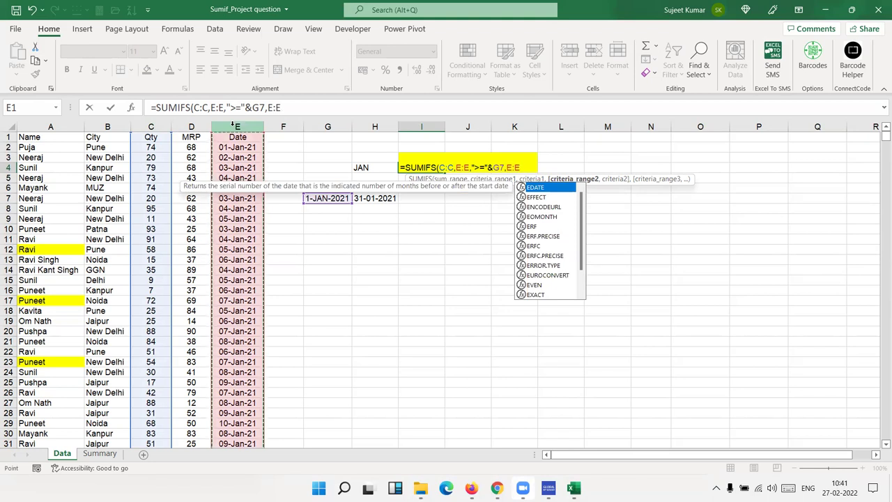
pyautogui.write(',">=')
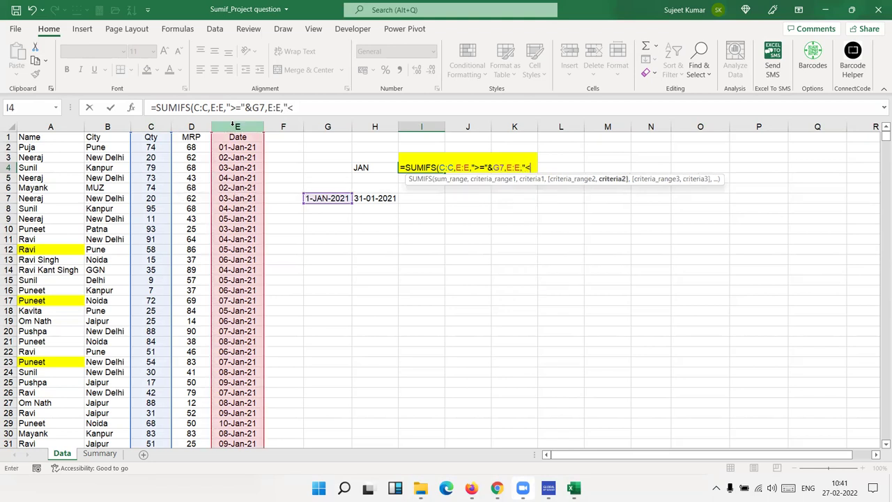
pyautogui.write('"&')
pyautogui.click(363, 202)
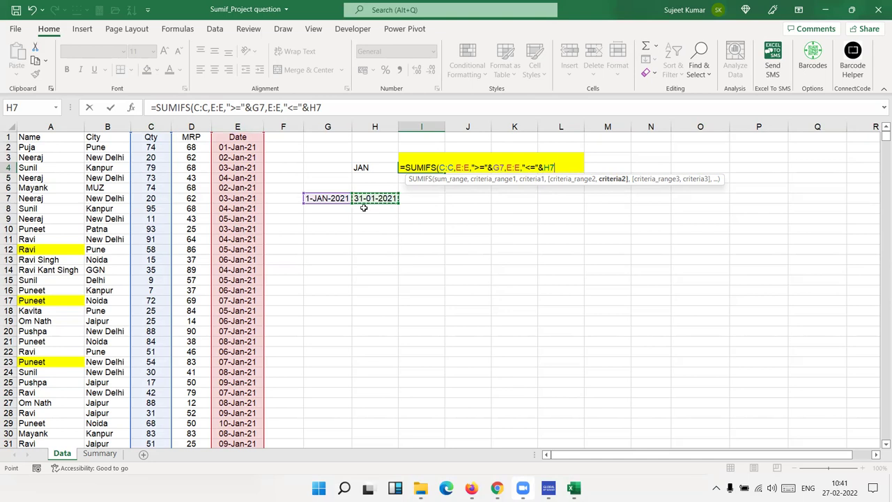
pyautogui.press('Return')
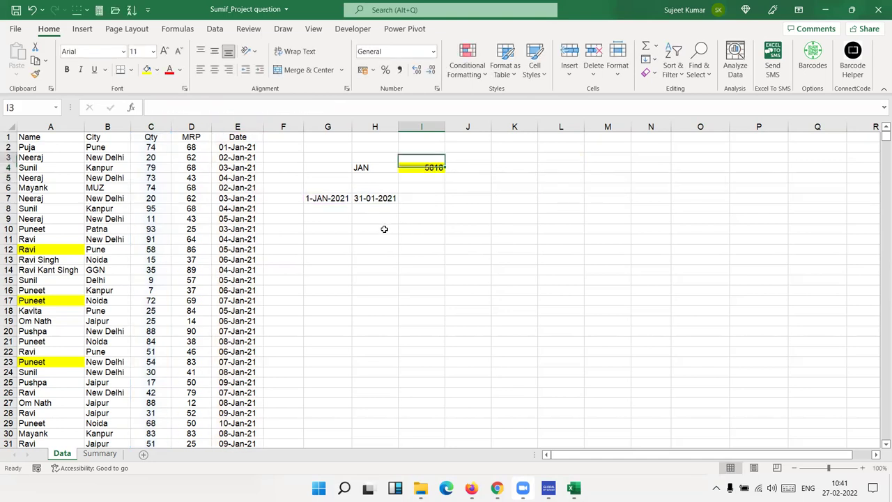
# Change the month in H4 through FEB, MAR and Apr (total 6697), then view the Summary sheet
pyautogui.press('Left')
pyautogui.write('FEB')
pyautogui.press('Return')
pyautogui.press('Up')
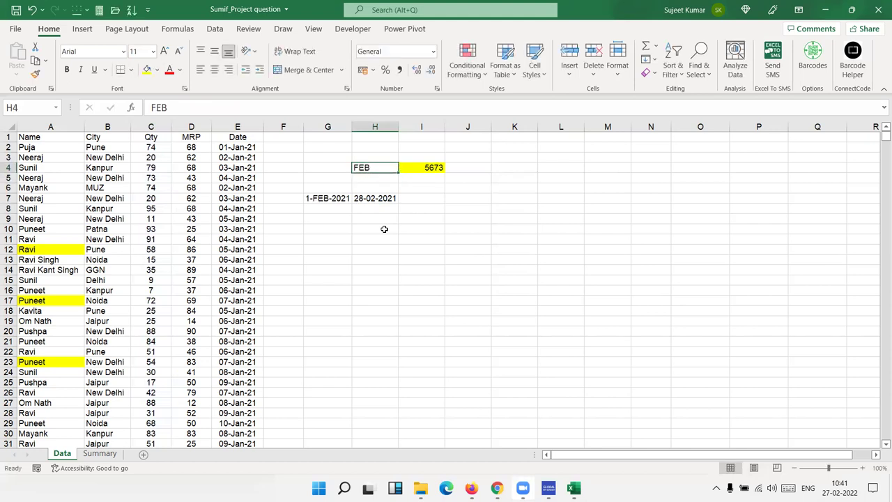
pyautogui.write('MAR')
pyautogui.press('Return')
pyautogui.press('Up')
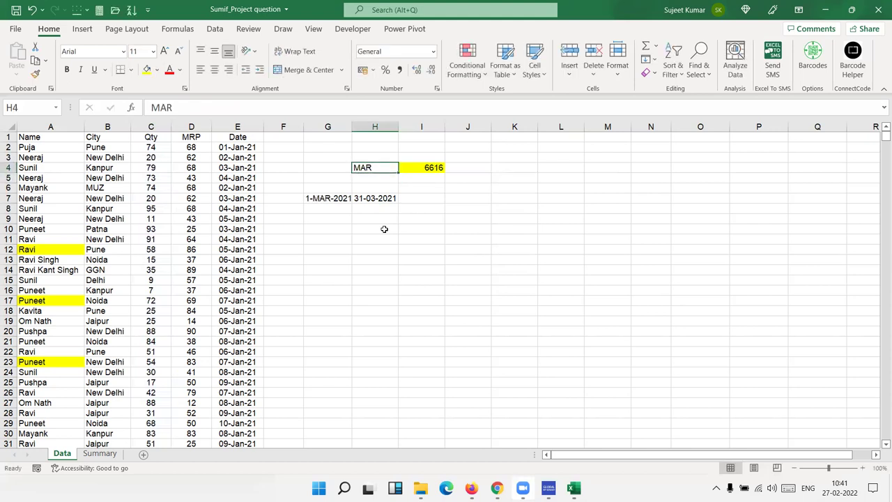
pyautogui.write('Apr')
pyautogui.press('Return')
pyautogui.press('Up')
pyautogui.press('Right')
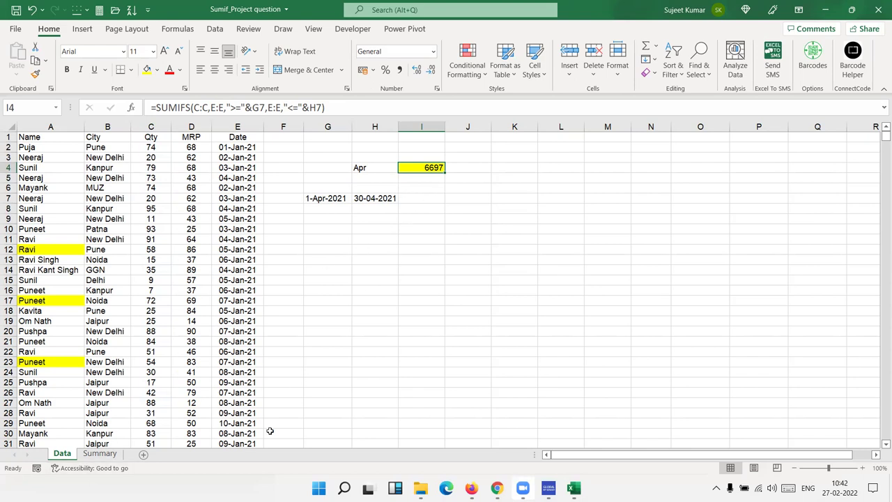
pyautogui.click(104, 454)
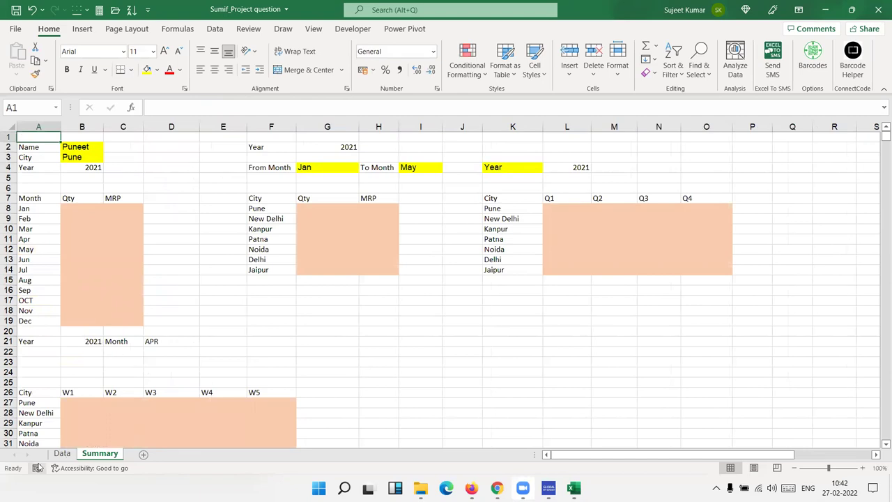
# On the Data sheet, point out the Name, City, Qty, MRP and Date columns
pyautogui.click(61, 454)
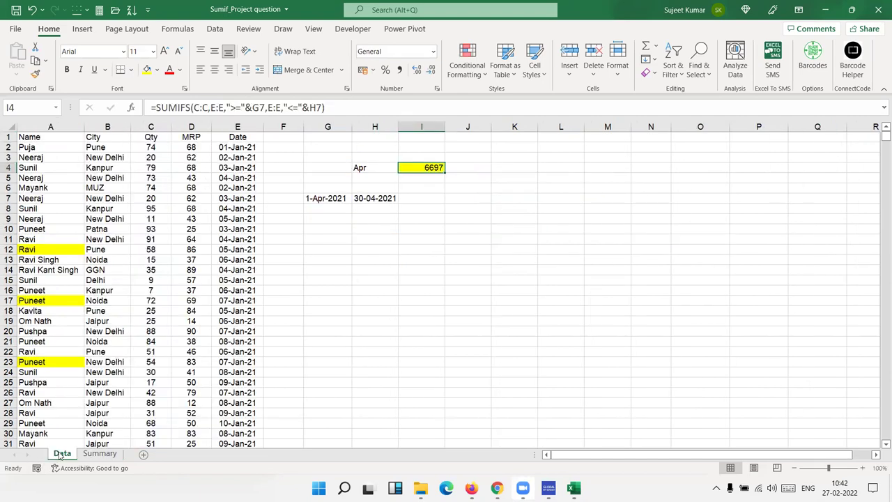
pyautogui.click(50, 127)
pyautogui.click(107, 127)
pyautogui.click(144, 127)
pyautogui.click(196, 127)
pyautogui.click(219, 125)
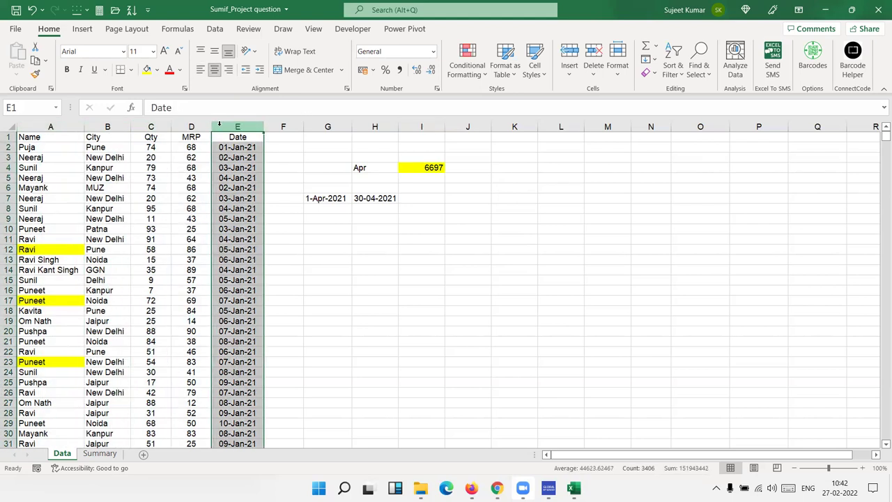
# On Summary, highlight the monthly Qty/MRP block and the Name, City, Year inputs B2:B4
pyautogui.click(100, 454)
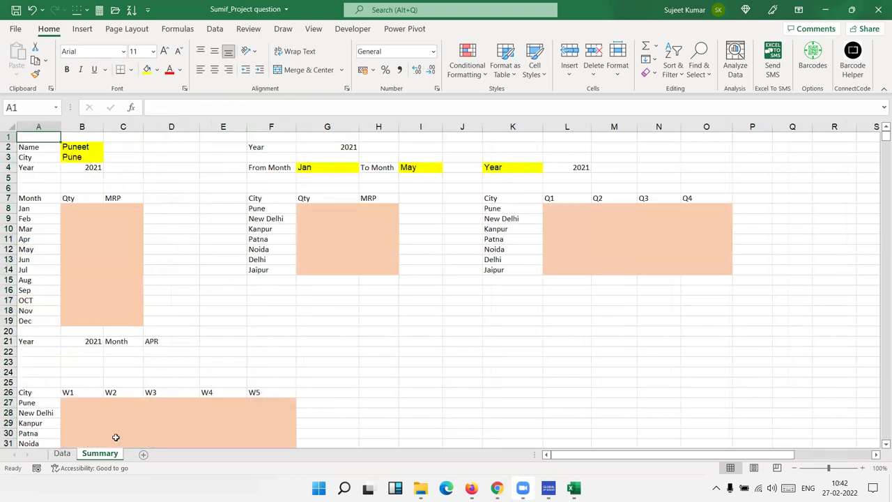
pyautogui.moveTo(83, 208); pyautogui.dragTo(84, 292)
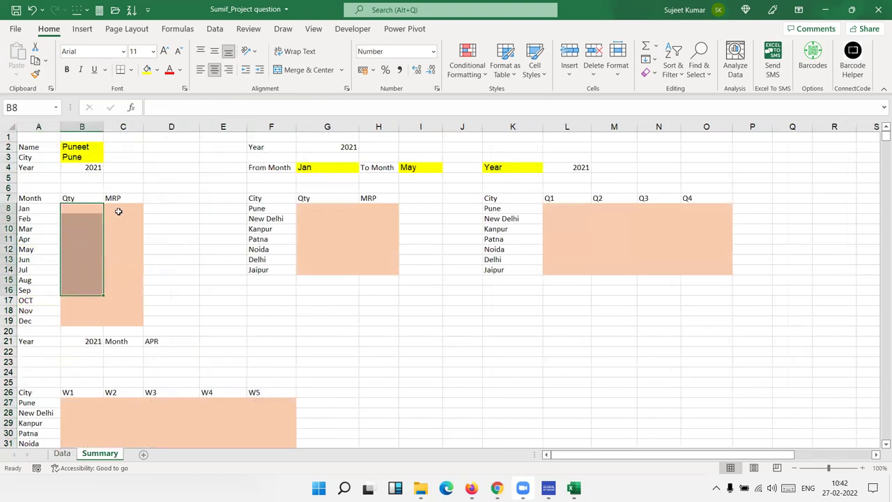
pyautogui.moveTo(119, 211); pyautogui.dragTo(121, 259)
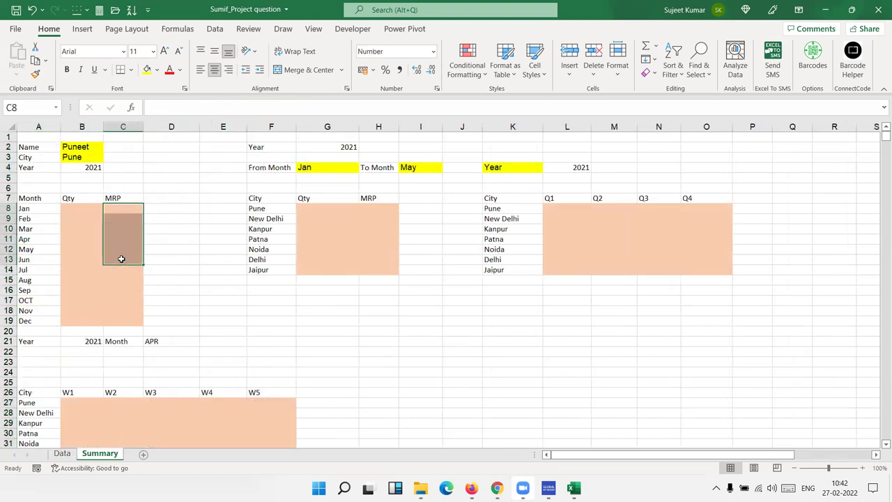
pyautogui.click(180, 279)
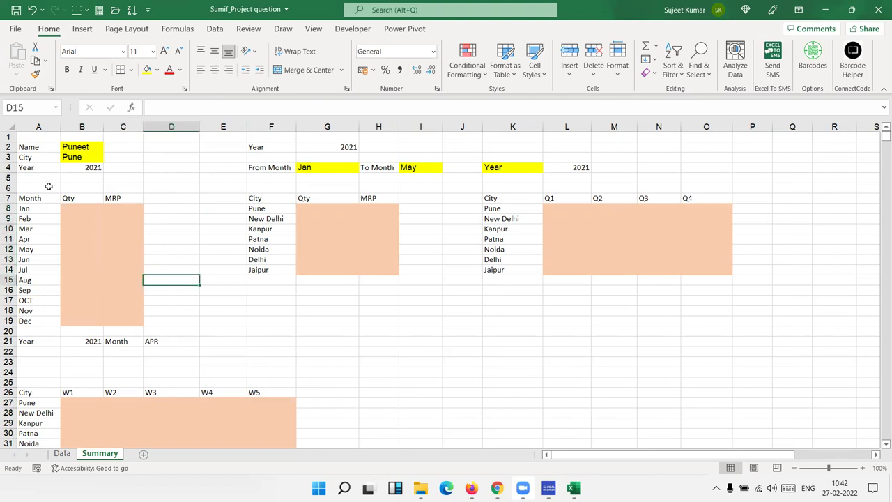
pyautogui.click(71, 147)
pyautogui.click(72, 158)
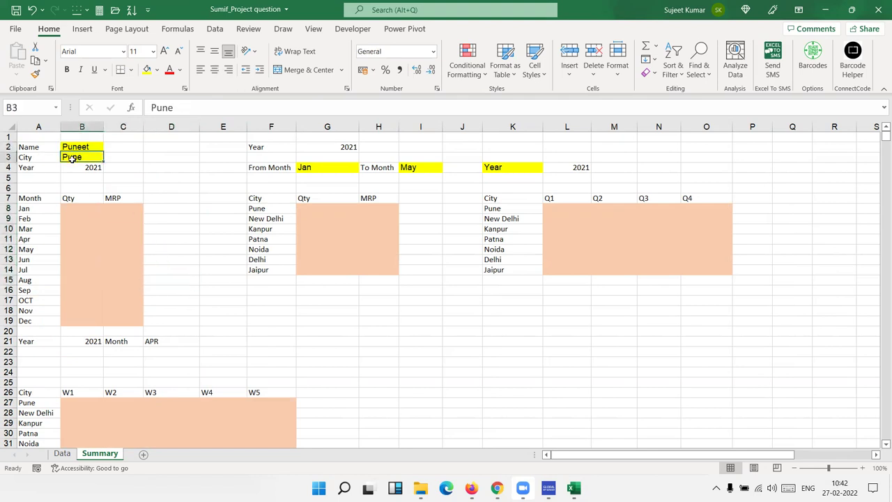
pyautogui.moveTo(72, 168); pyautogui.dragTo(73, 150)
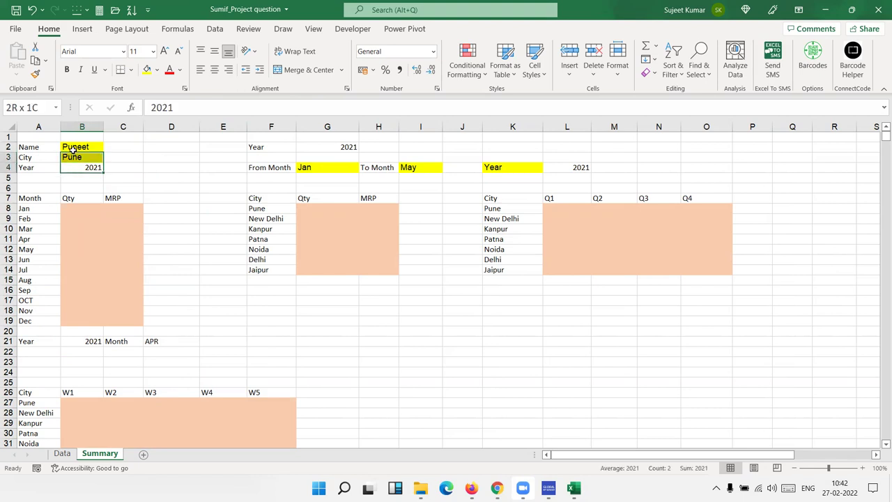
pyautogui.moveTo(86, 207)
pyautogui.mouseDown()
pyautogui.moveTo(86, 315)
pyautogui.moveTo(115, 320)
pyautogui.mouseUp()
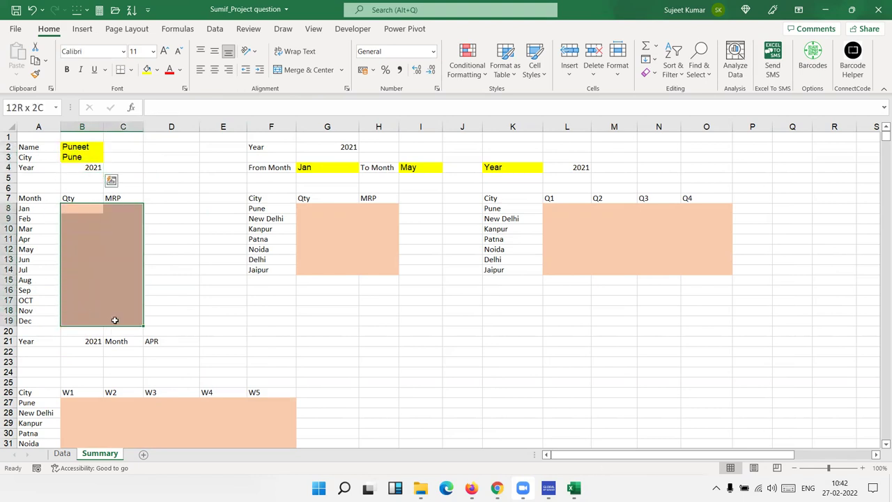
# Highlight Year G2, From/To Month G4 and I4, city block G8:H14, and quarterly block L8:O14
pyautogui.click(352, 149)
pyautogui.click(343, 166)
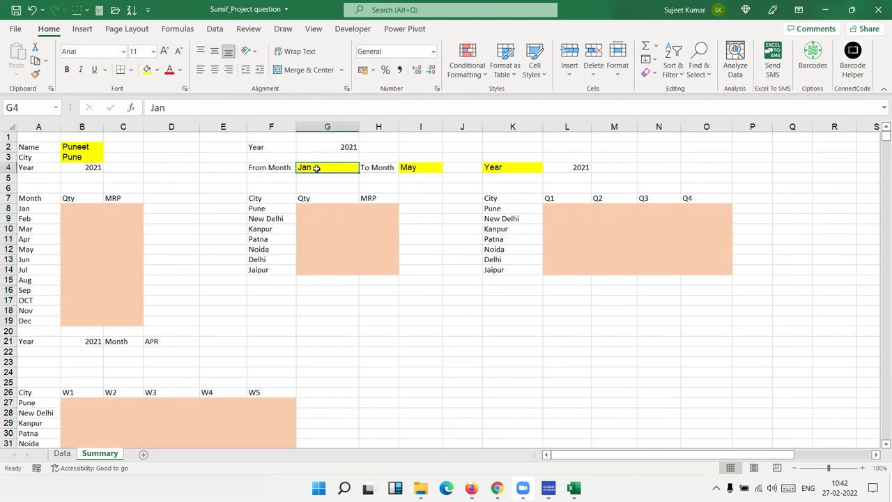
pyautogui.click(408, 168)
pyautogui.click(324, 173)
pyautogui.click(408, 168)
pyautogui.moveTo(321, 210); pyautogui.dragTo(374, 271)
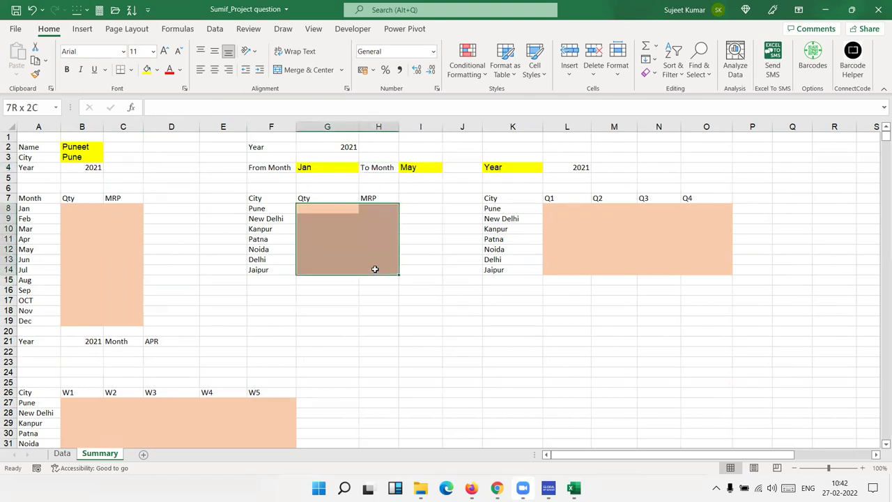
pyautogui.click(537, 167)
pyautogui.click(559, 165)
pyautogui.moveTo(550, 207); pyautogui.dragTo(701, 270)
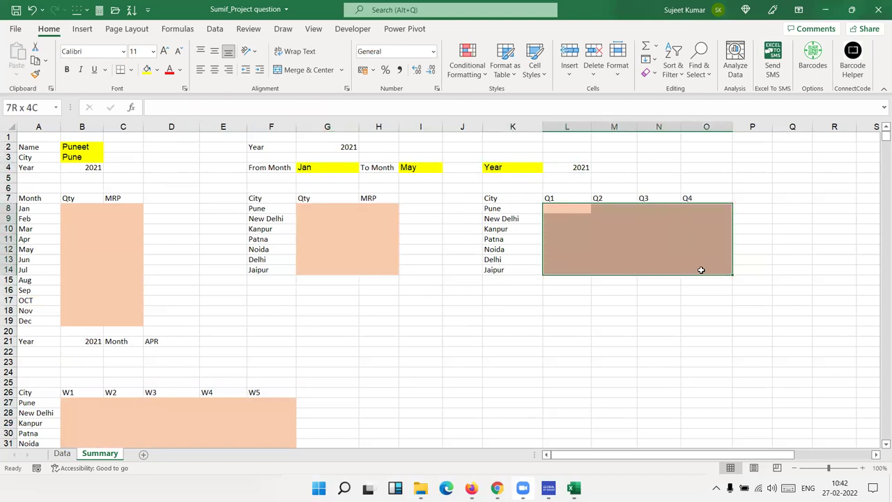
# Further down, highlight year B21, Month label C21 and the weekly city block B27:F33
pyautogui.scroll(-3, 409, 345)
pyautogui.click(87, 239)
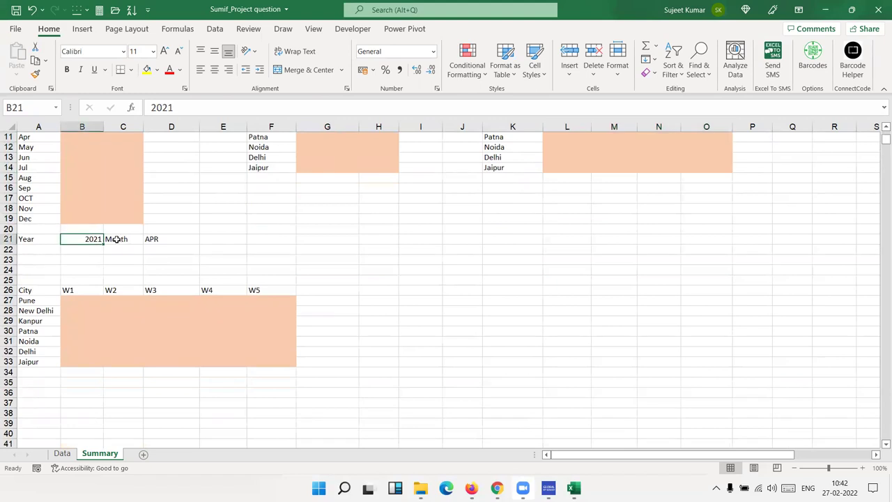
pyautogui.click(119, 239)
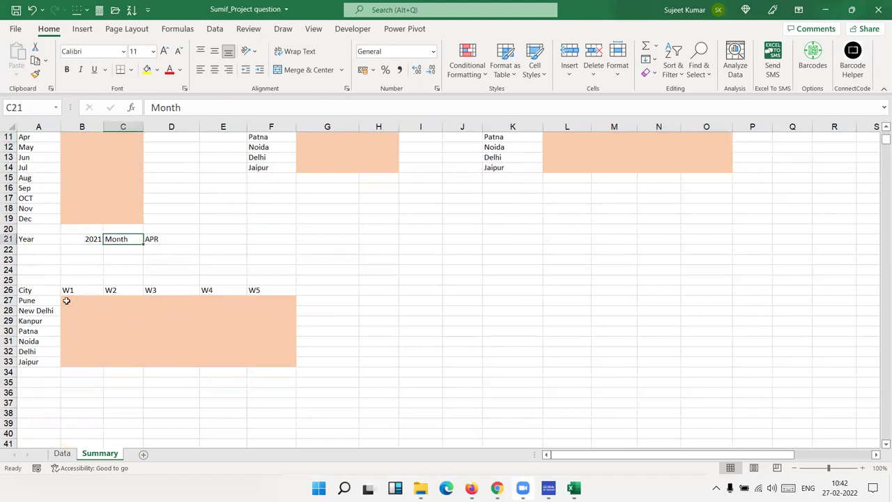
pyautogui.moveTo(70, 302); pyautogui.dragTo(287, 359)
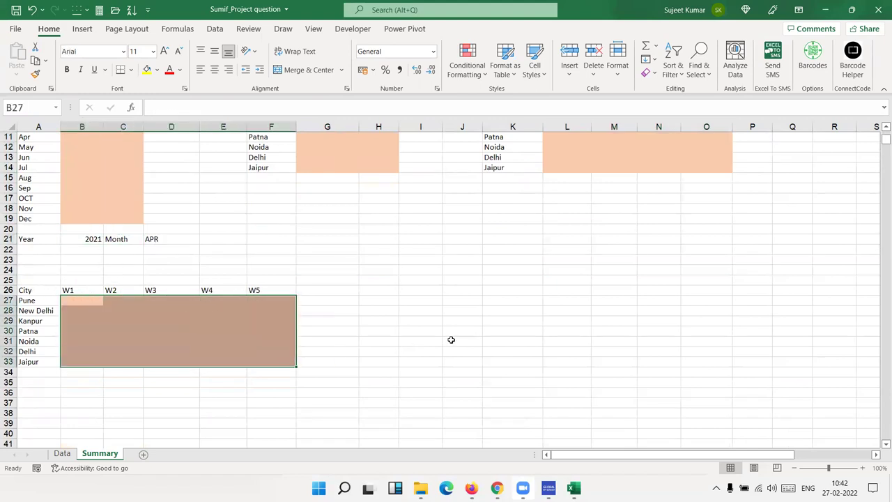
pyautogui.scroll(2, 468, 329)
pyautogui.scroll(1, 469, 329)
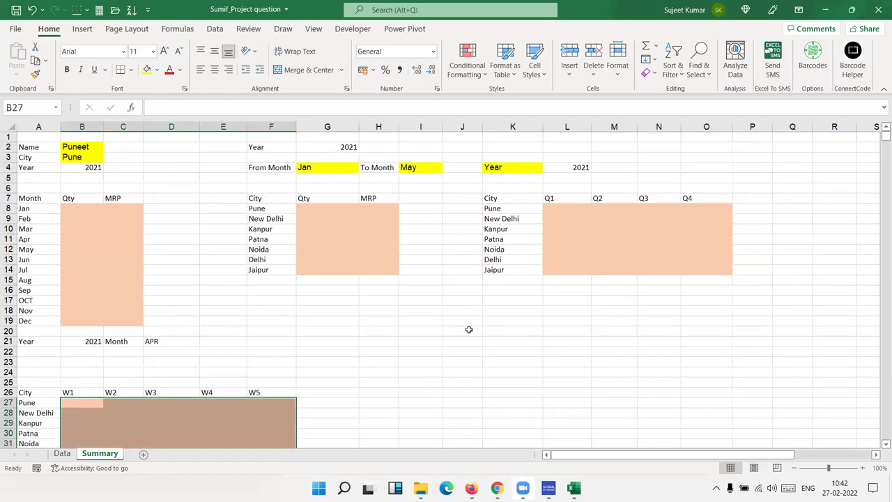
# Save the workbook, glance at the Data sheet, and return to Summary
pyautogui.click(15, 10)
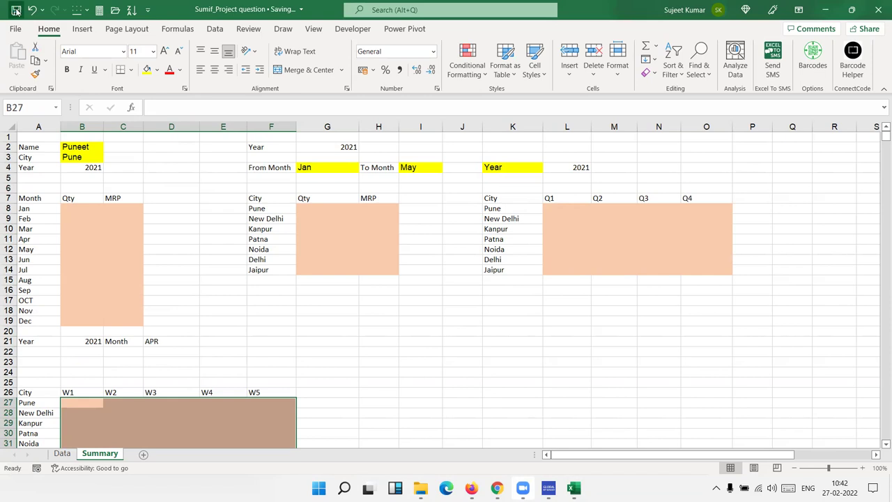
pyautogui.click(63, 453)
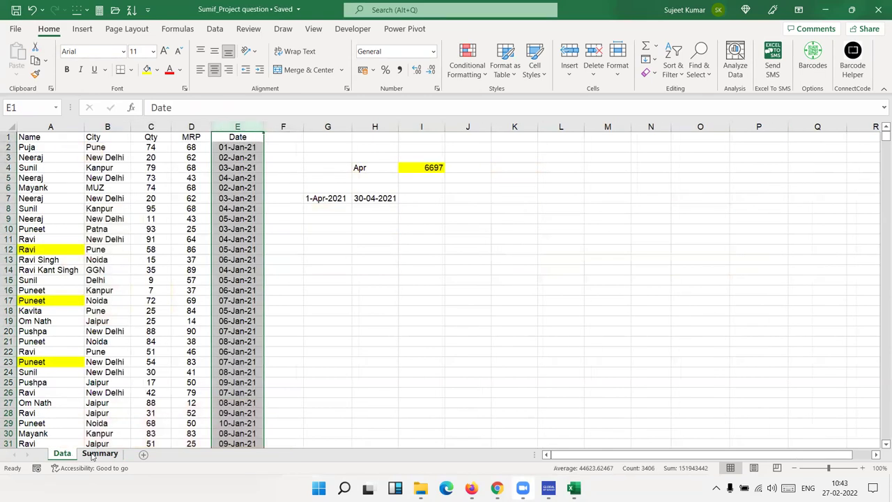
pyautogui.click(97, 454)
pyautogui.moveTo(420, 488)
pyautogui.moveTo(574, 488)
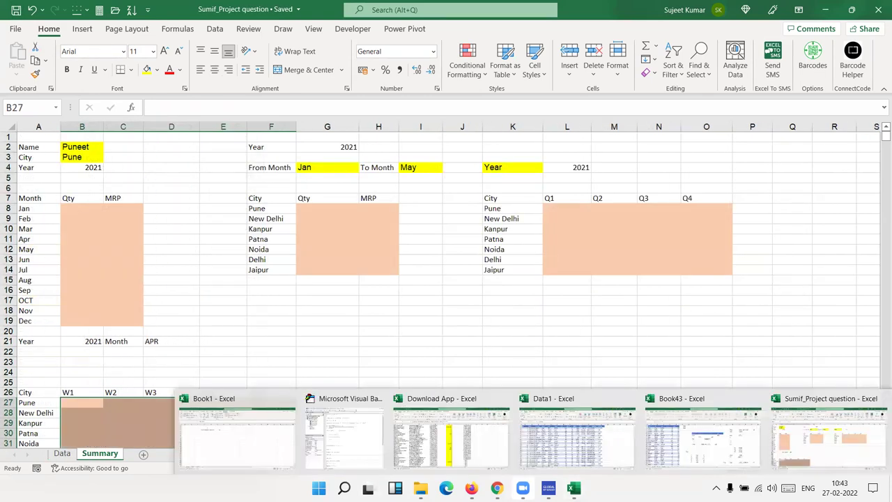
# Save Book43 as SAT10 in F:\2022, then close SAT10 and Sumif_Project question
pyautogui.click(732, 455)
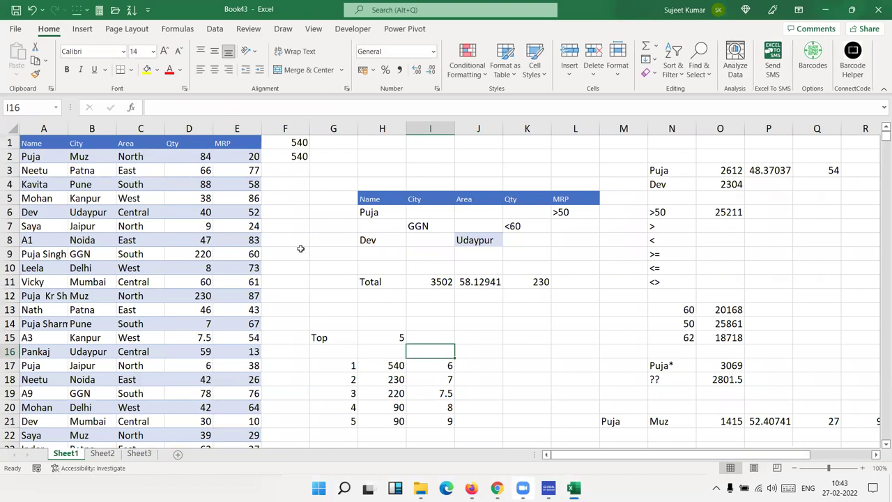
pyautogui.hotkey('ctrl', 's')
pyautogui.write('SAT10')
pyautogui.click(370, 261)
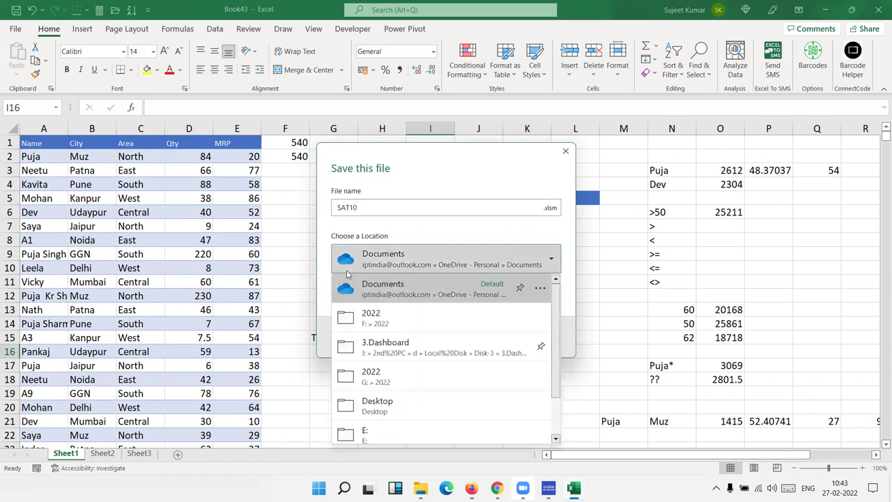
pyautogui.click(363, 319)
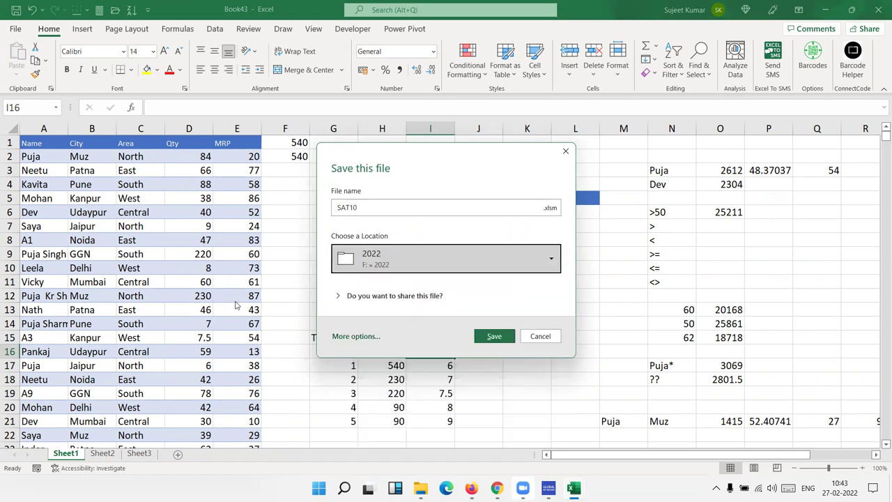
pyautogui.click(494, 337)
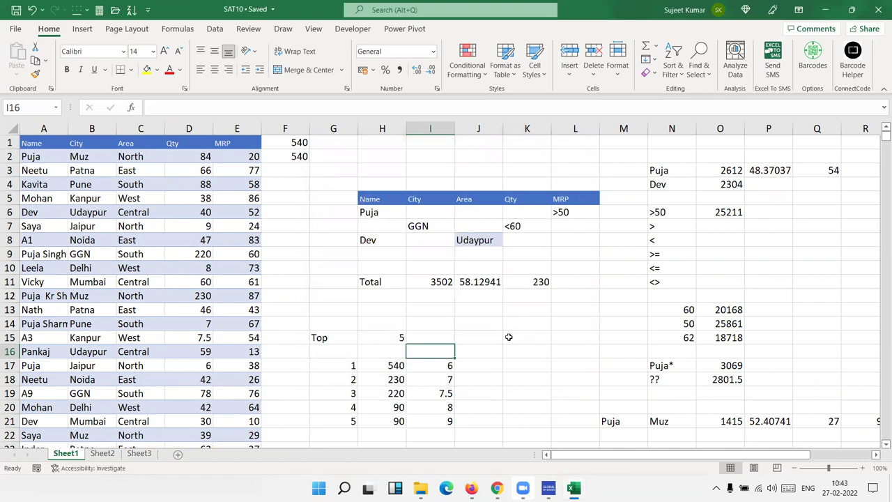
pyautogui.click(880, 9)
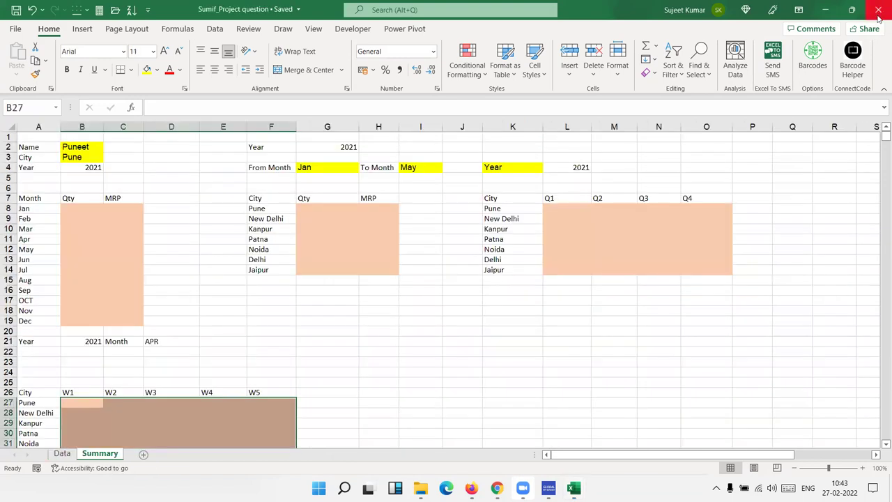
pyautogui.click(879, 11)
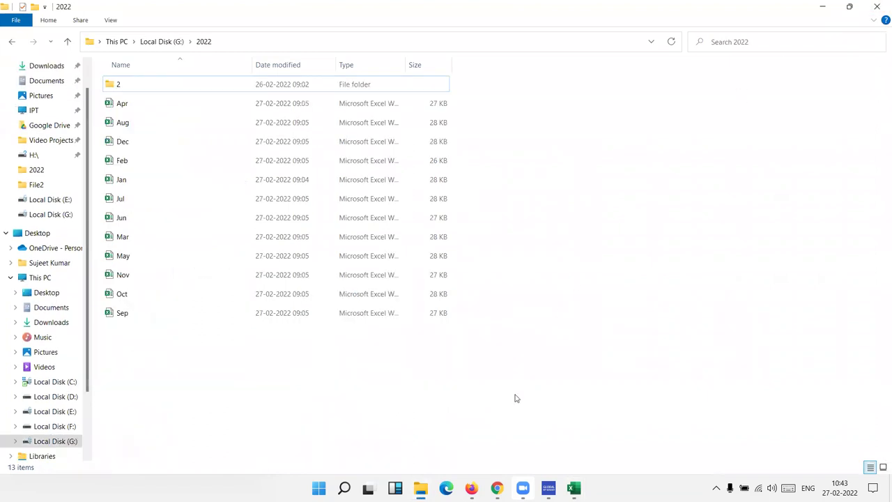
# Close File Explorer and Data1 without saving, then bring up the Gmail inbox in Chrome
pyautogui.click(879, 7)
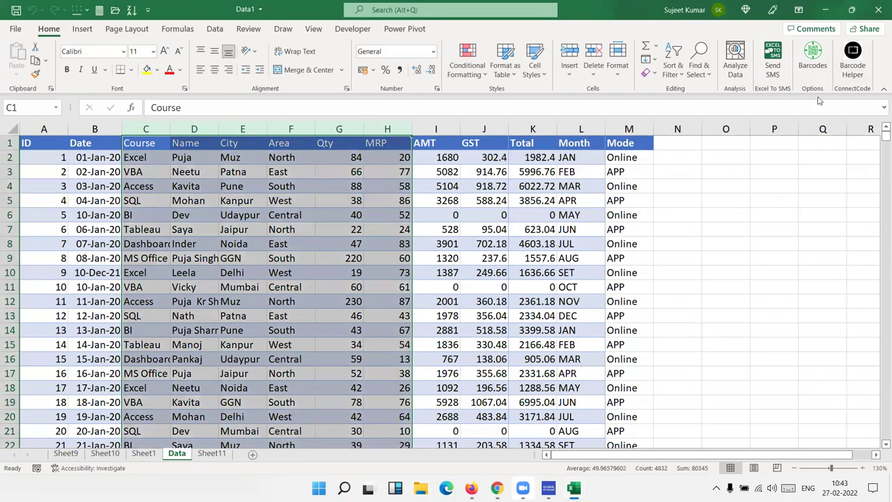
pyautogui.click(879, 10)
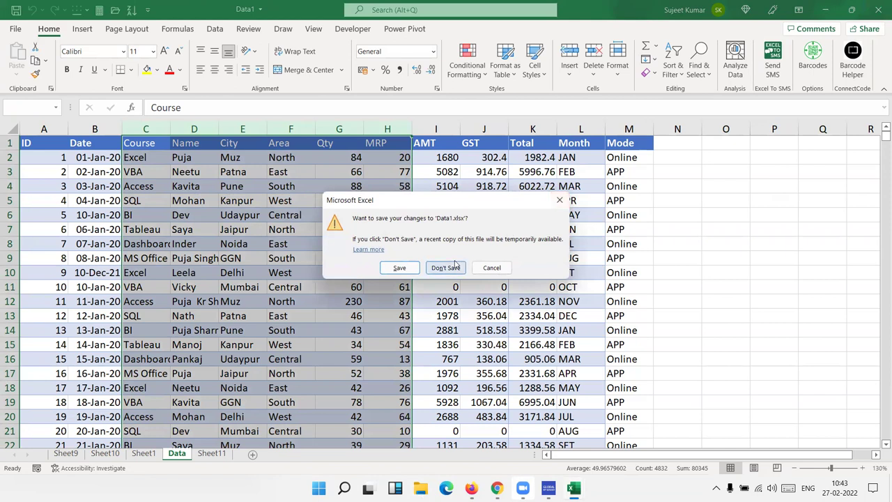
pyautogui.click(446, 268)
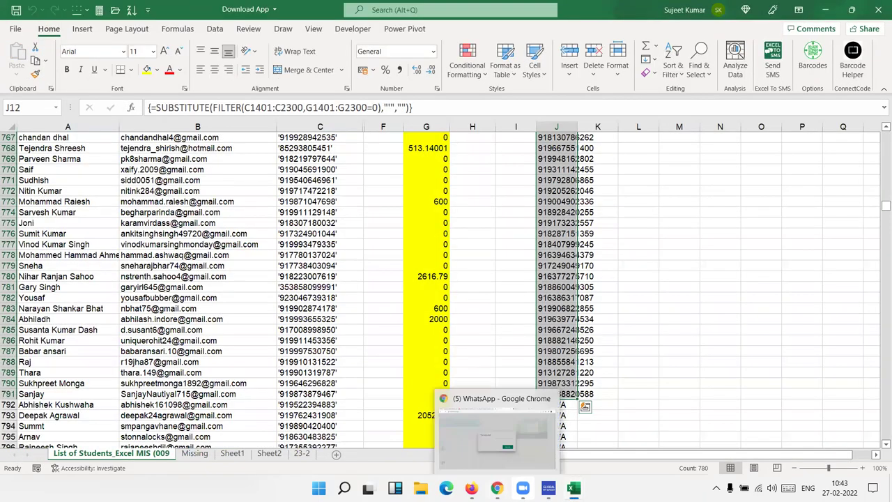
pyautogui.moveTo(497, 488)
pyautogui.click(528, 432)
pyautogui.click(73, 10)
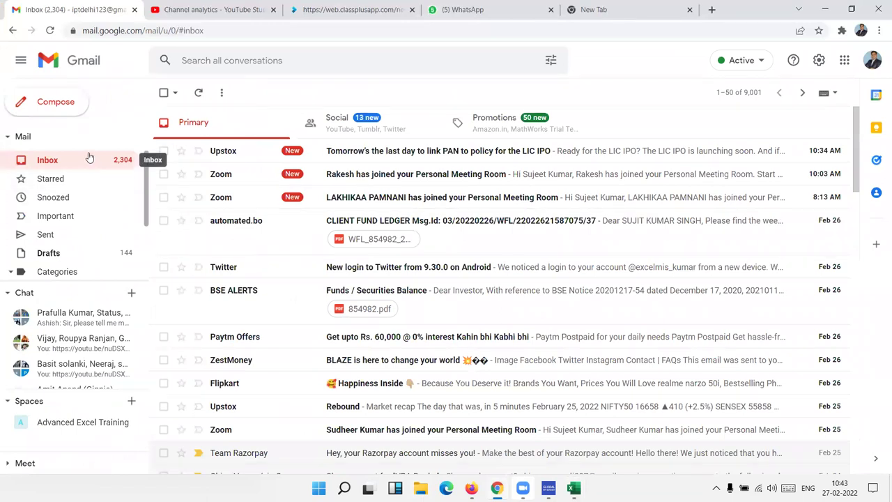
# Compose a new email to the suggested contact with subject 'File' and open the attachment picker
pyautogui.click(67, 106)
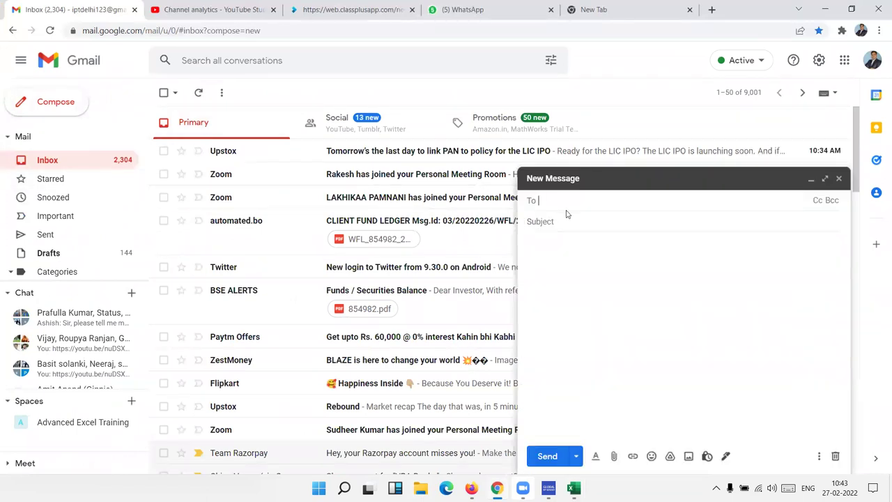
pyautogui.write('rak')
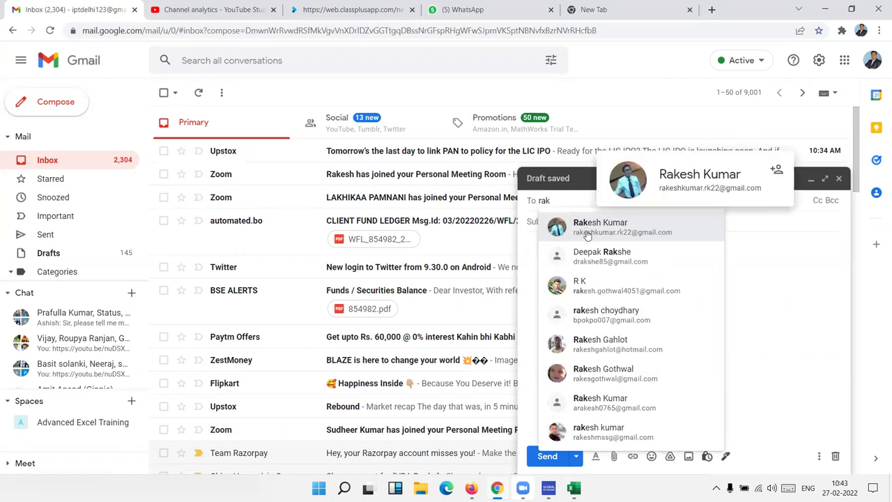
pyautogui.click(587, 234)
pyautogui.click(595, 223)
pyautogui.write('File')
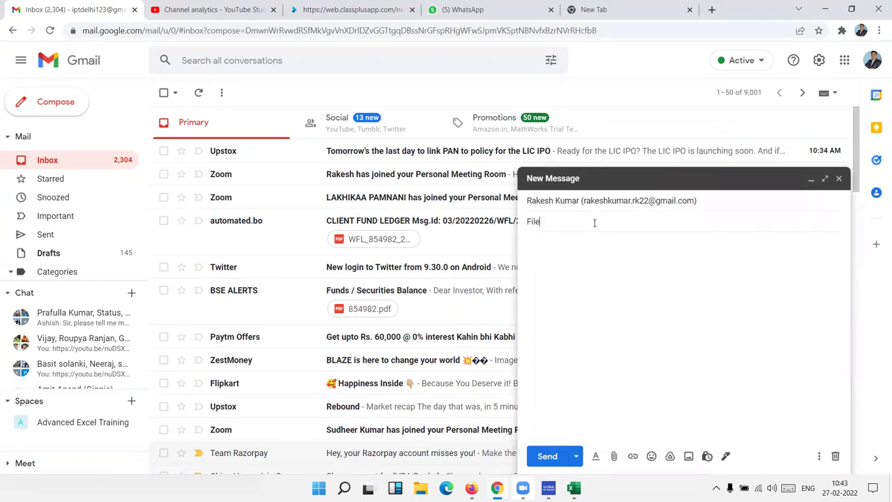
pyautogui.click(592, 255)
pyautogui.click(614, 456)
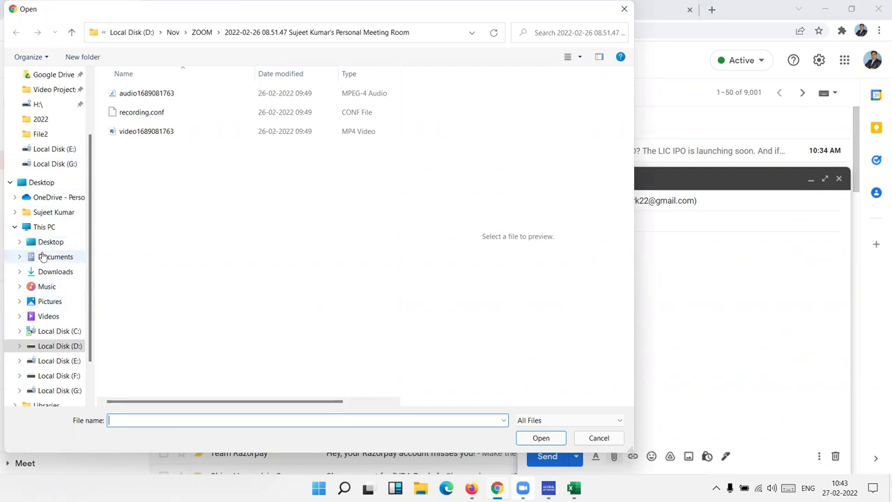
# Attach the Sumif_Project question workbook from Downloads to the email
pyautogui.click(43, 260)
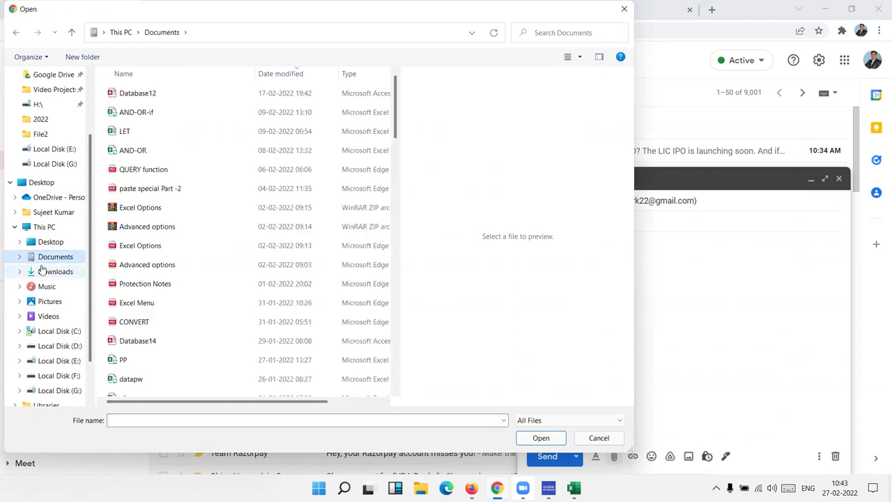
pyautogui.click(50, 271)
pyautogui.click(145, 101)
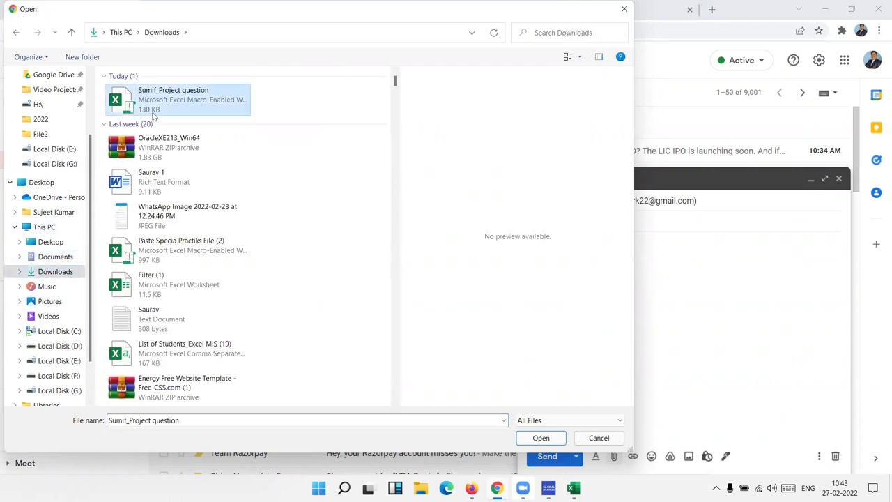
pyautogui.click(529, 445)
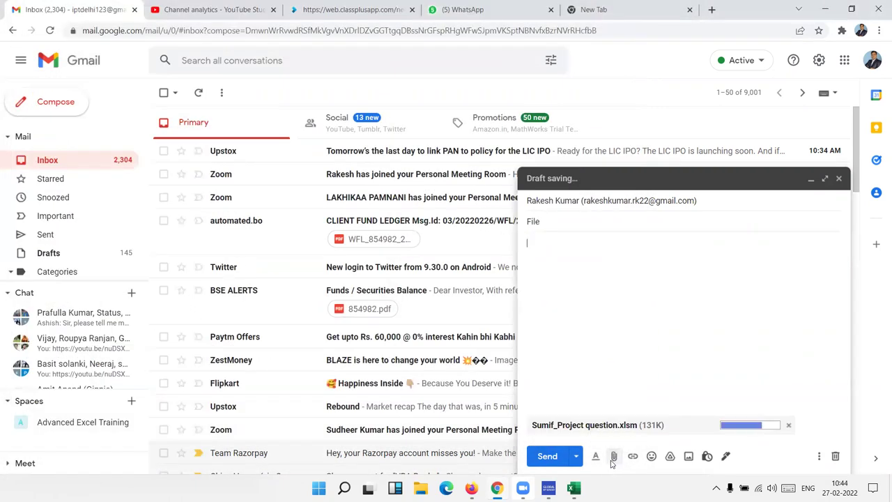
# In a new attach dialog, browse into G:\2022\2 and back up to Local Disk (G:)
pyautogui.click(613, 457)
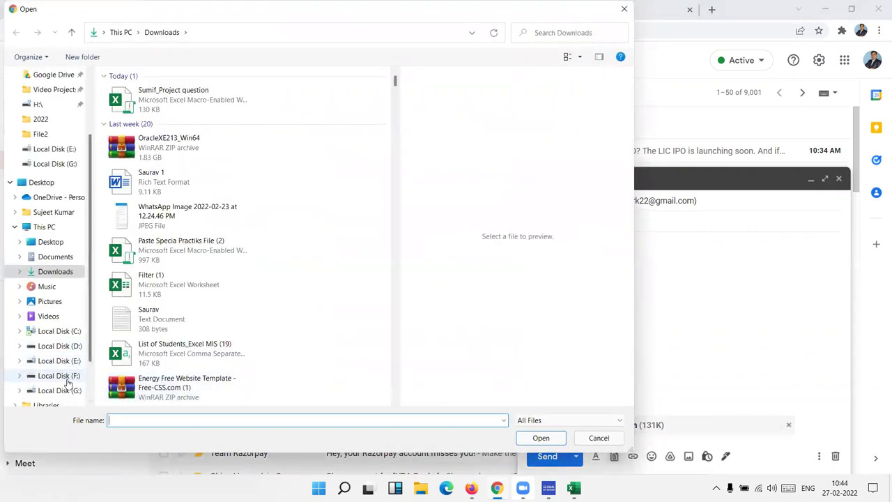
pyautogui.click(63, 390)
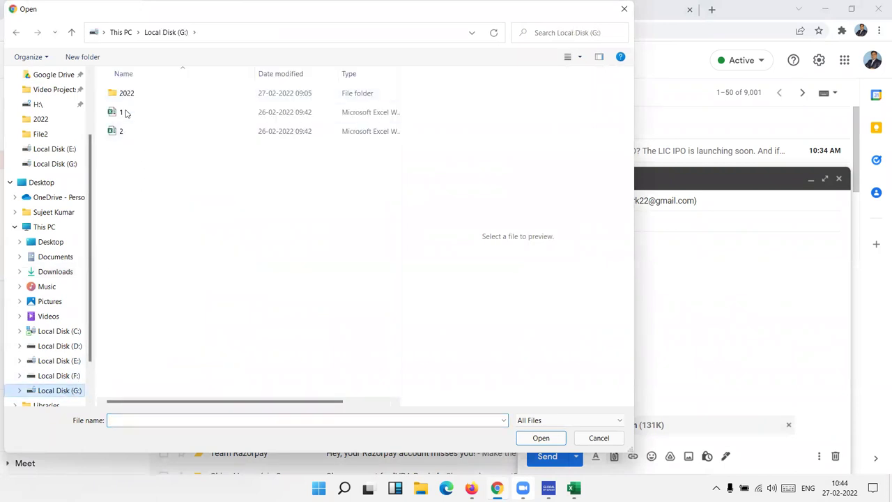
pyautogui.doubleClick(124, 93)
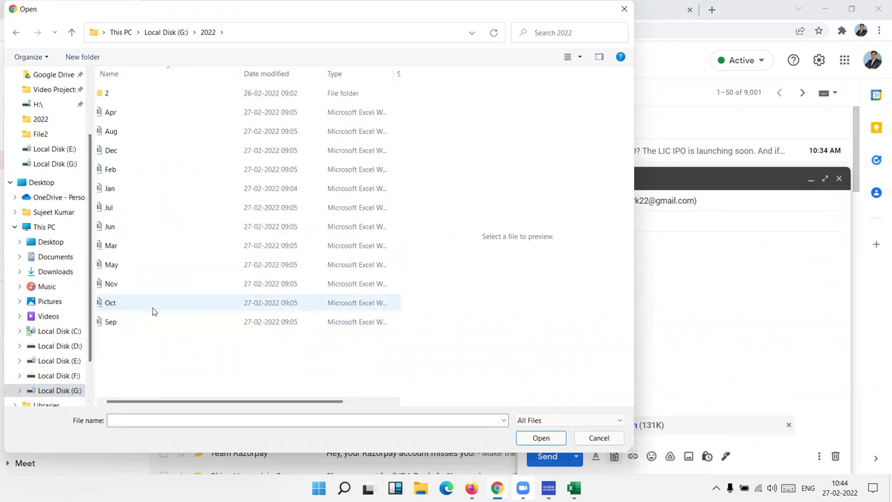
pyautogui.doubleClick(119, 93)
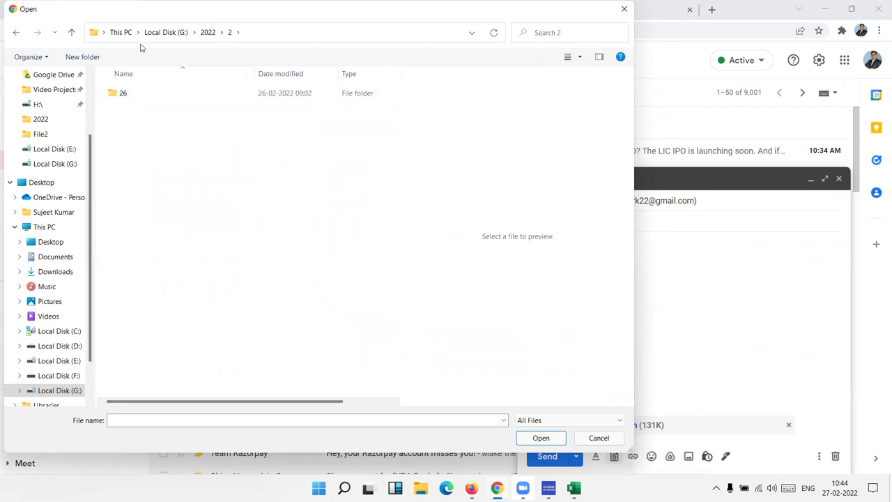
pyautogui.click(159, 35)
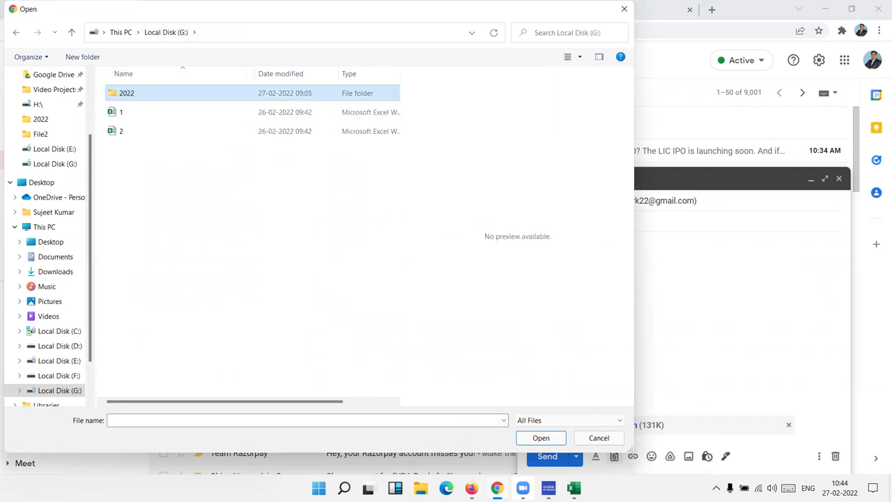
# Switch to the Book1 workbook in Excel and show its File start page
pyautogui.click(574, 488)
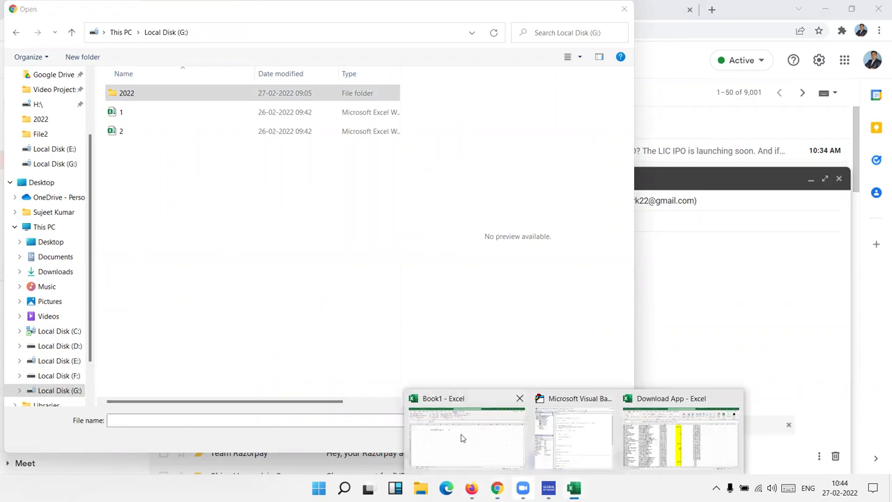
pyautogui.click(461, 438)
pyautogui.click(15, 29)
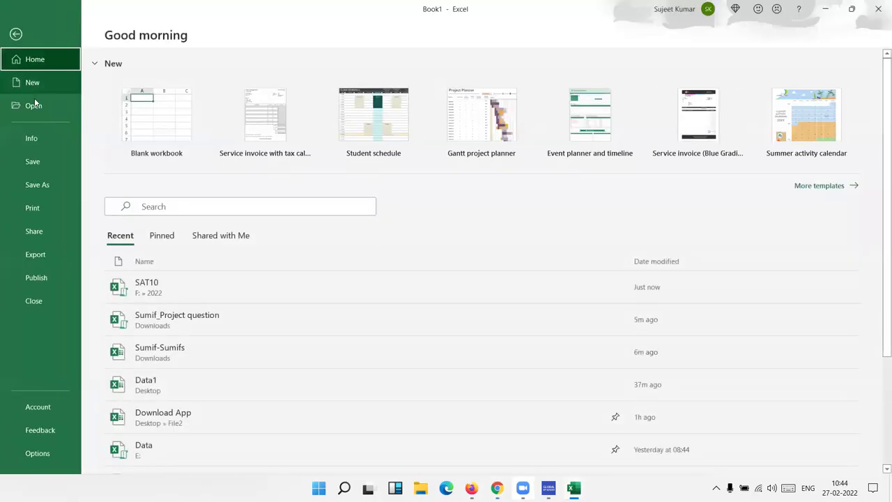
# List Excel's recent workbooks, then browse Local Disk (F:) in the attach dialog, selecting MIRR
pyautogui.click(34, 105)
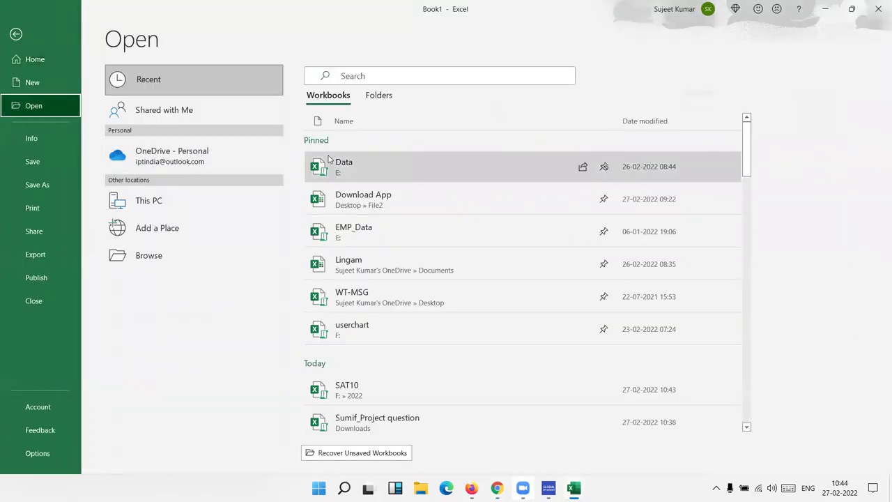
pyautogui.click(574, 488)
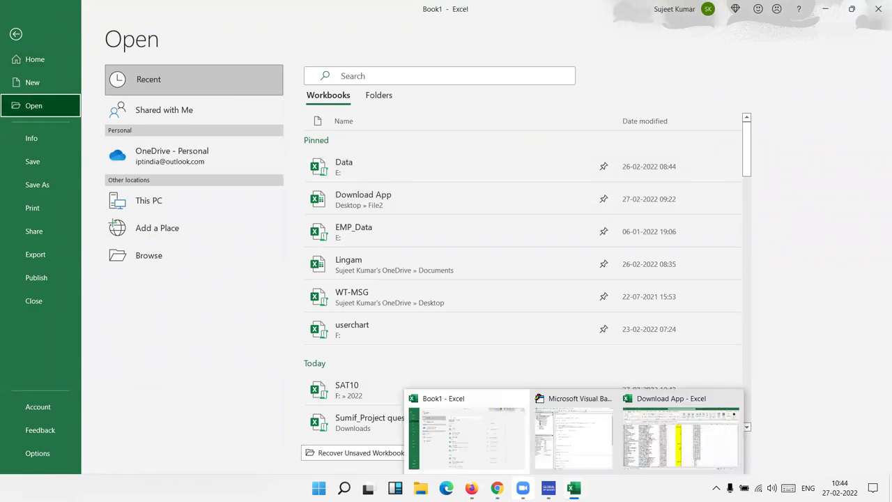
pyautogui.click(497, 488)
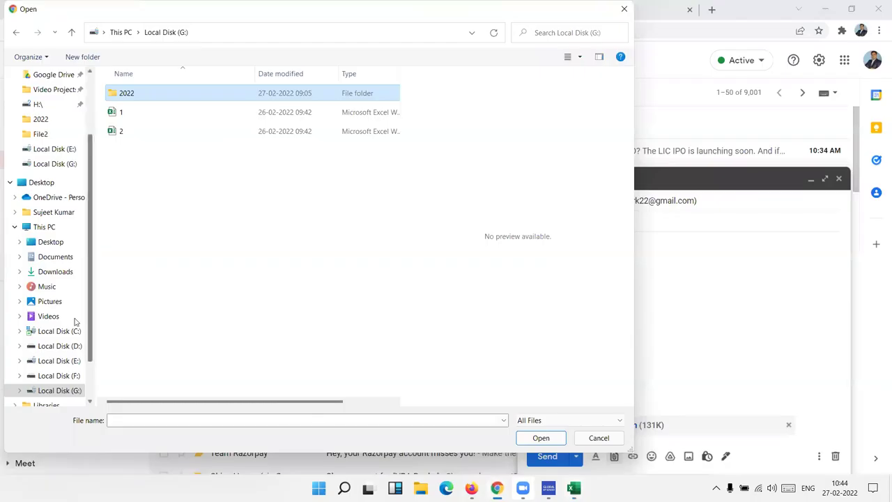
pyautogui.click(61, 376)
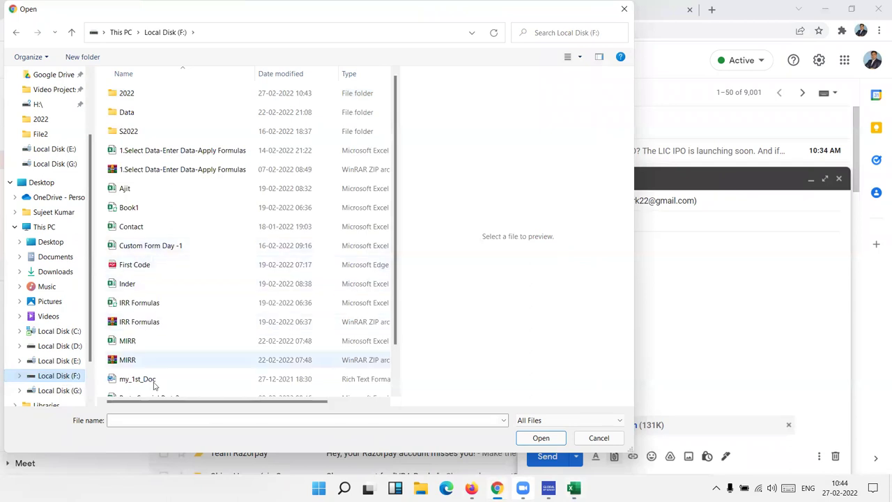
pyautogui.scroll(-1, 165, 304)
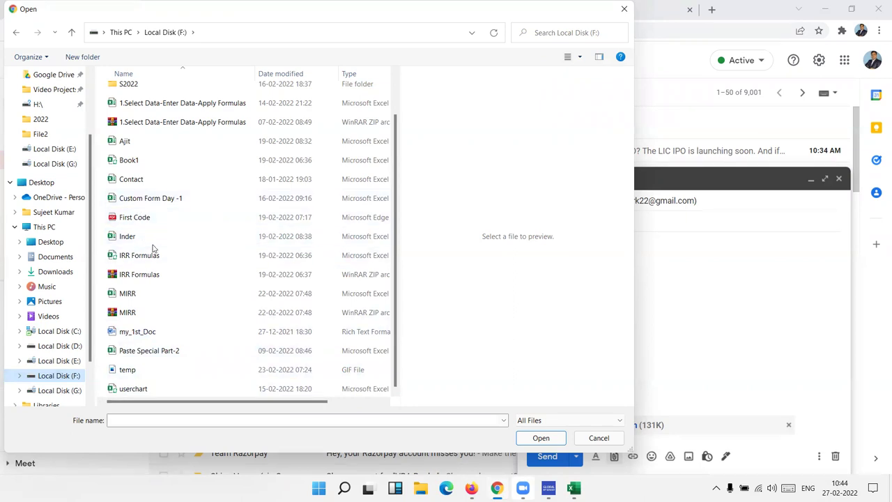
pyautogui.scroll(1, 154, 249)
pyautogui.scroll(-1, 149, 278)
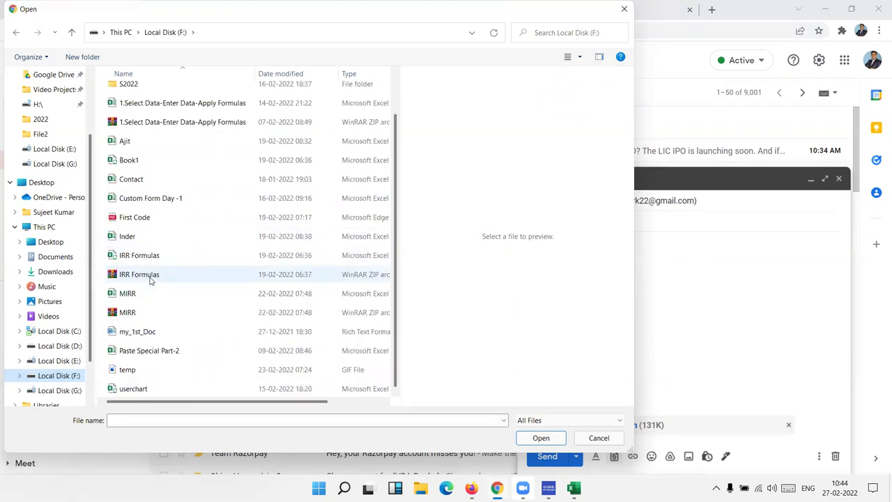
pyautogui.click(140, 300)
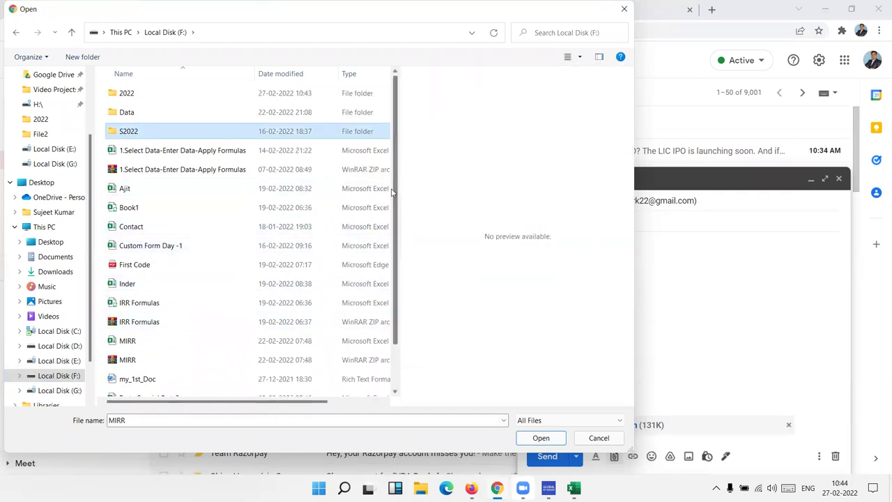
pyautogui.scroll(-1, 391, 209)
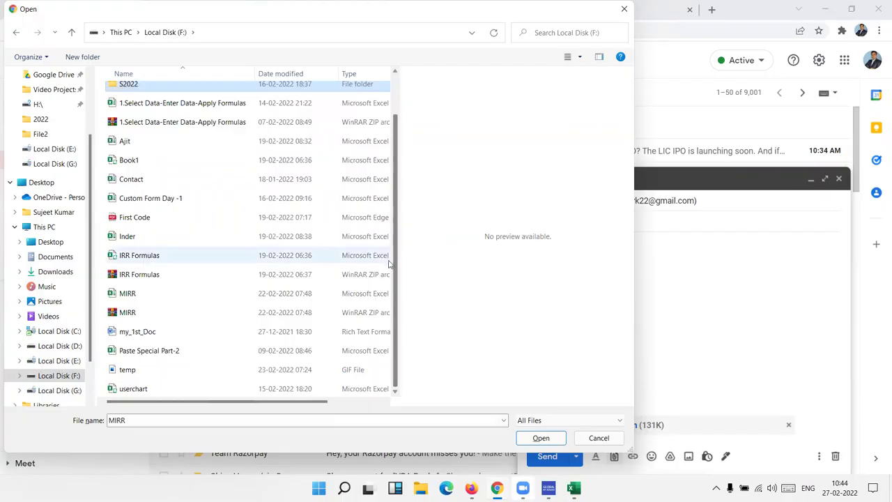
# Copy SAT10's full file path from Excel's recent list and return to the attach dialog
pyautogui.press('Escape')
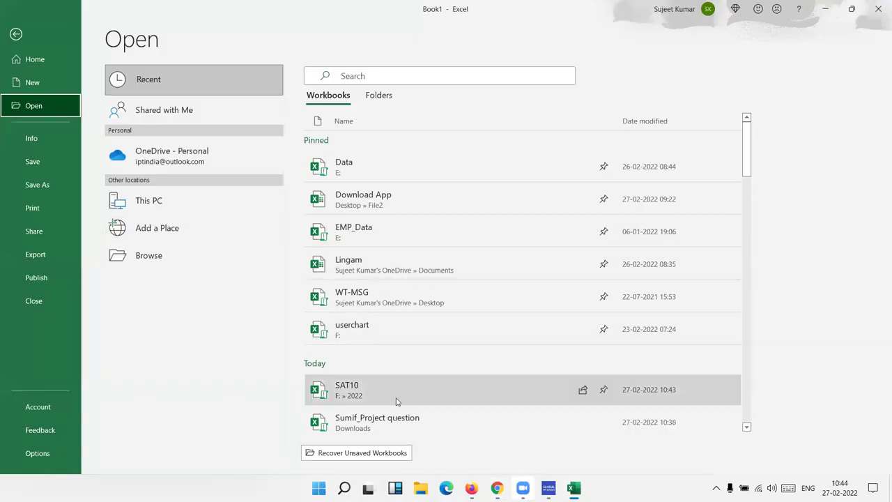
pyautogui.rightClick(397, 402)
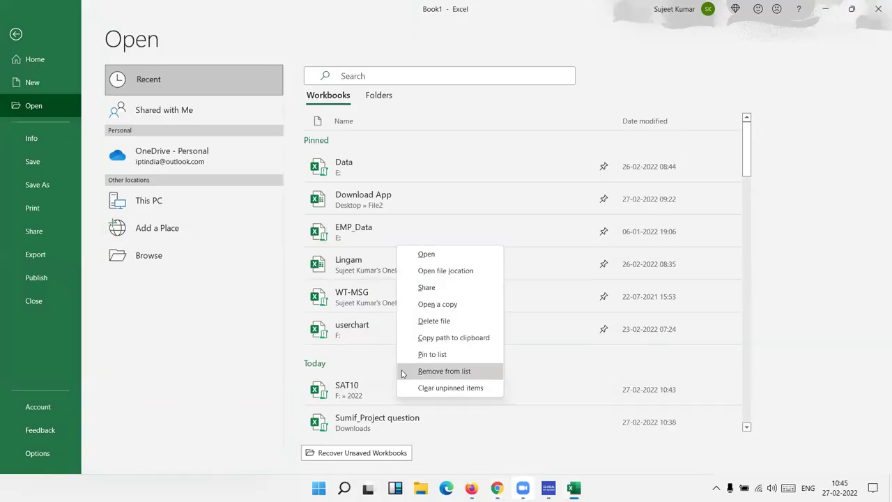
pyautogui.click(422, 340)
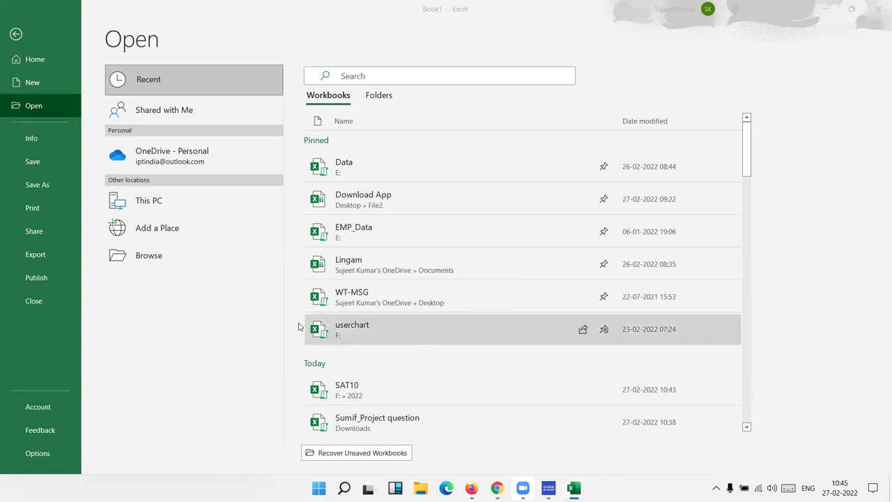
pyautogui.hotkey('alt', 'Tab')
# Attach SAT10.xlsm via its pasted path and send the email
pyautogui.write('F:\\2022\\SAT10.xlsm')
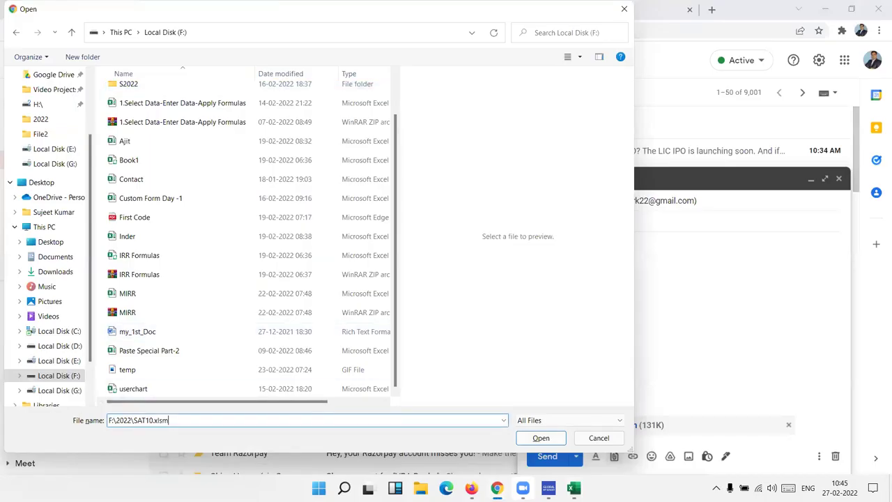
pyautogui.click(536, 438)
pyautogui.click(549, 455)
pyautogui.moveTo(574, 488)
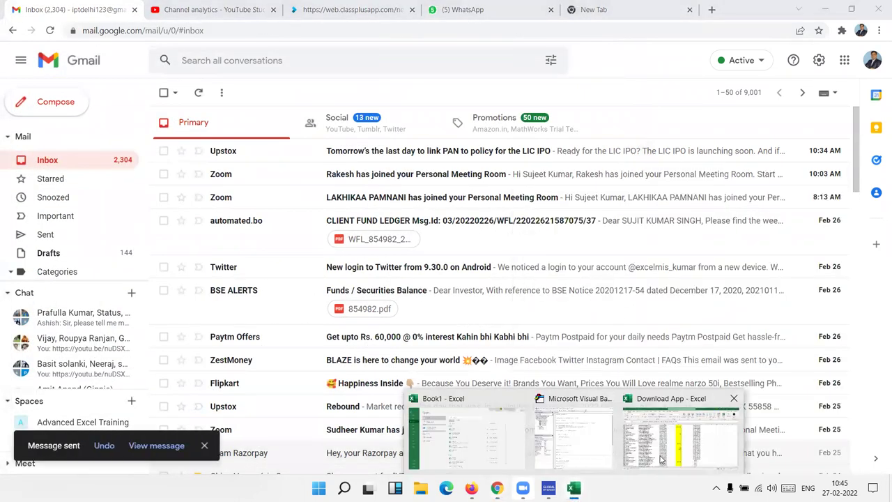
# Bring the Download App workbook forward and select cell J533 in the phone-number column
pyautogui.click(649, 460)
pyautogui.scroll(15, 542, 268)
pyautogui.scroll(5, 547, 244)
pyautogui.scroll(15, 550, 223)
pyautogui.scroll(20, 558, 201)
pyautogui.click(558, 201)
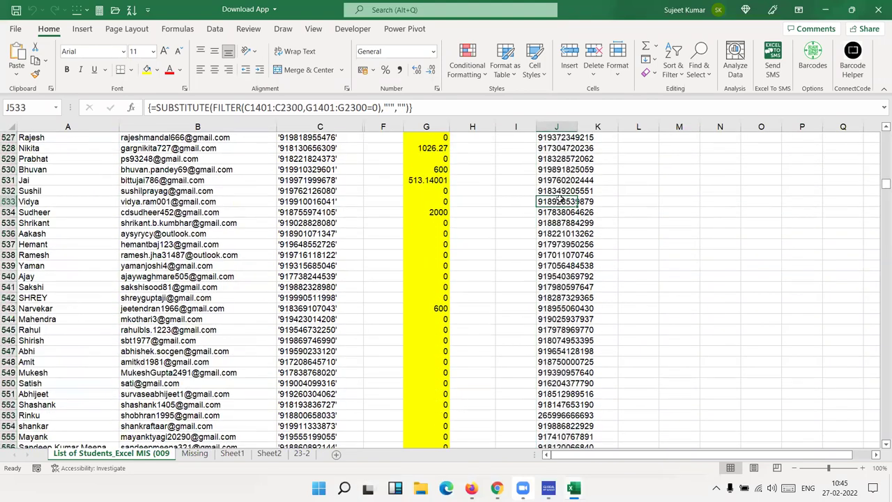
# Jump to cell J12 and open Evaluate Formula on its formula
pyautogui.hotkey('ctrl', 'Up')
pyautogui.scroll(1, 558, 201)
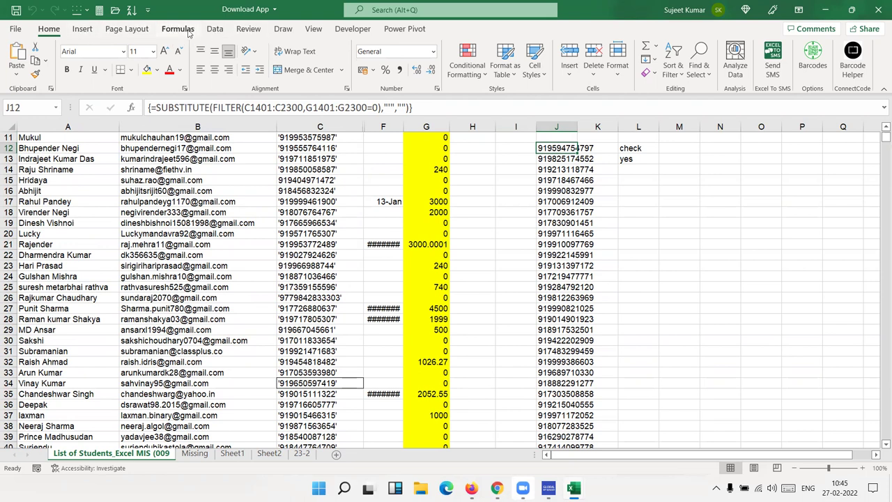
pyautogui.click(183, 31)
pyautogui.click(551, 75)
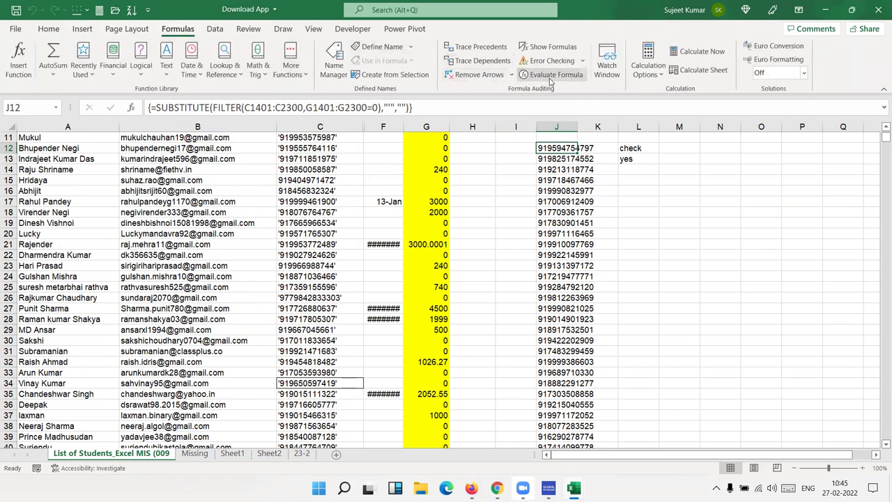
pyautogui.moveTo(305, 91); pyautogui.dragTo(304, 122)
# Step J12's SUBSTITUTE(FILTER) formula to its result twice, close the evaluator, and show the desktop
pyautogui.click(332, 265)
pyautogui.click(332, 265)
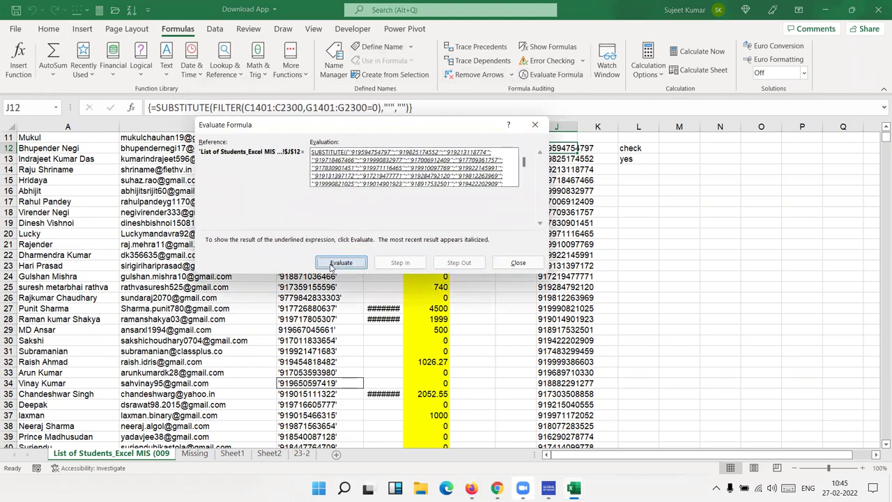
pyautogui.click(332, 265)
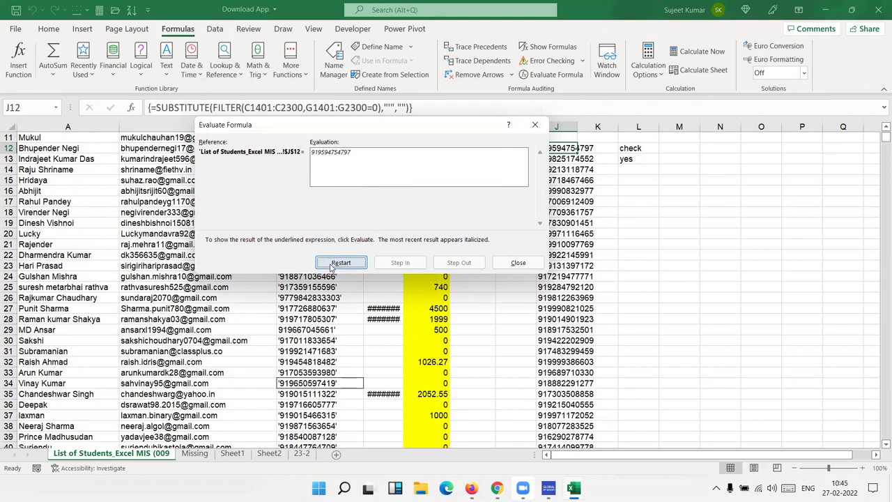
pyautogui.click(332, 265)
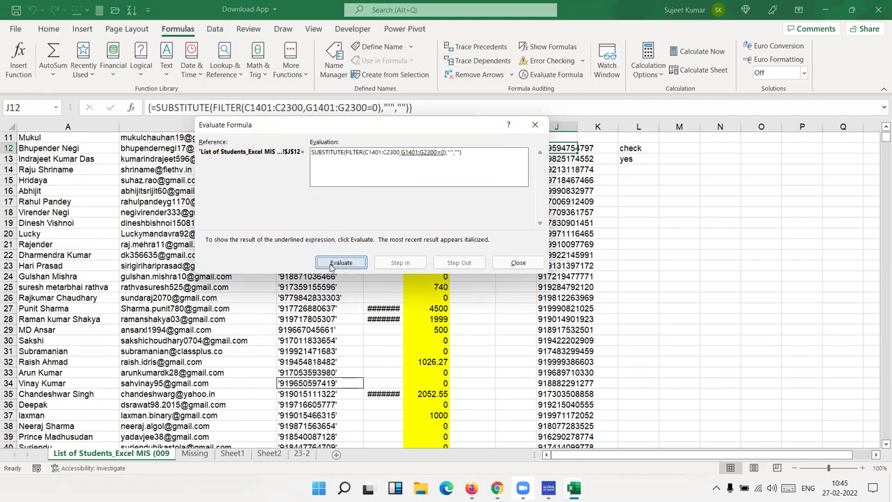
pyautogui.click(332, 264)
pyautogui.click(332, 265)
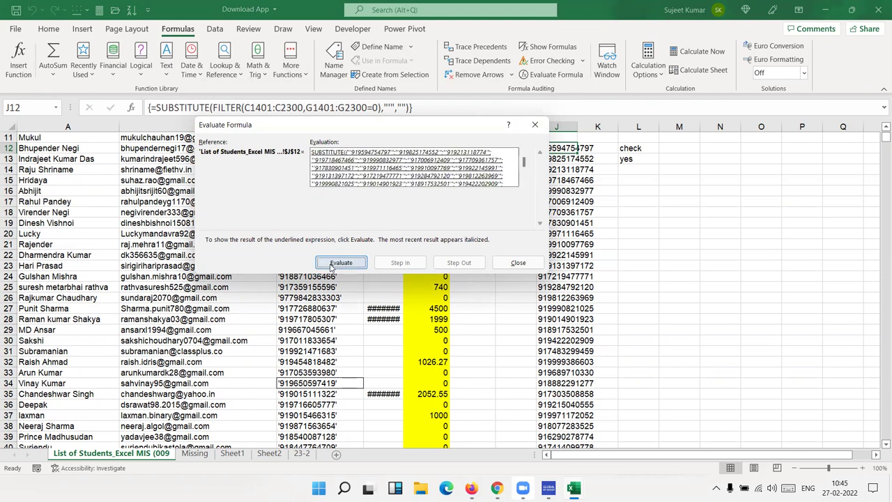
pyautogui.click(332, 265)
pyautogui.click(518, 263)
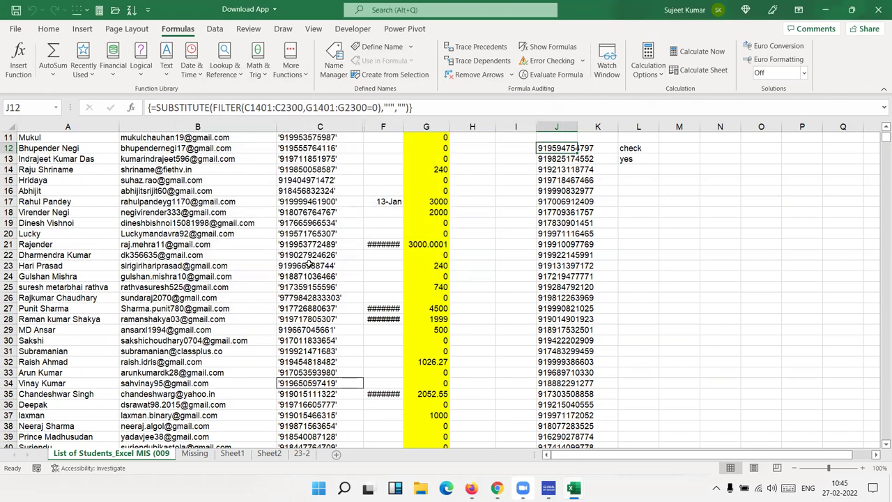
pyautogui.press('super+d')
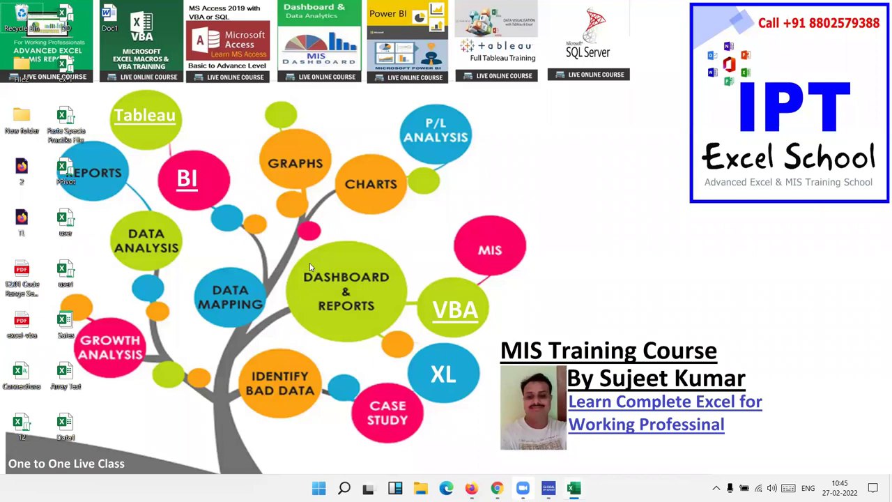